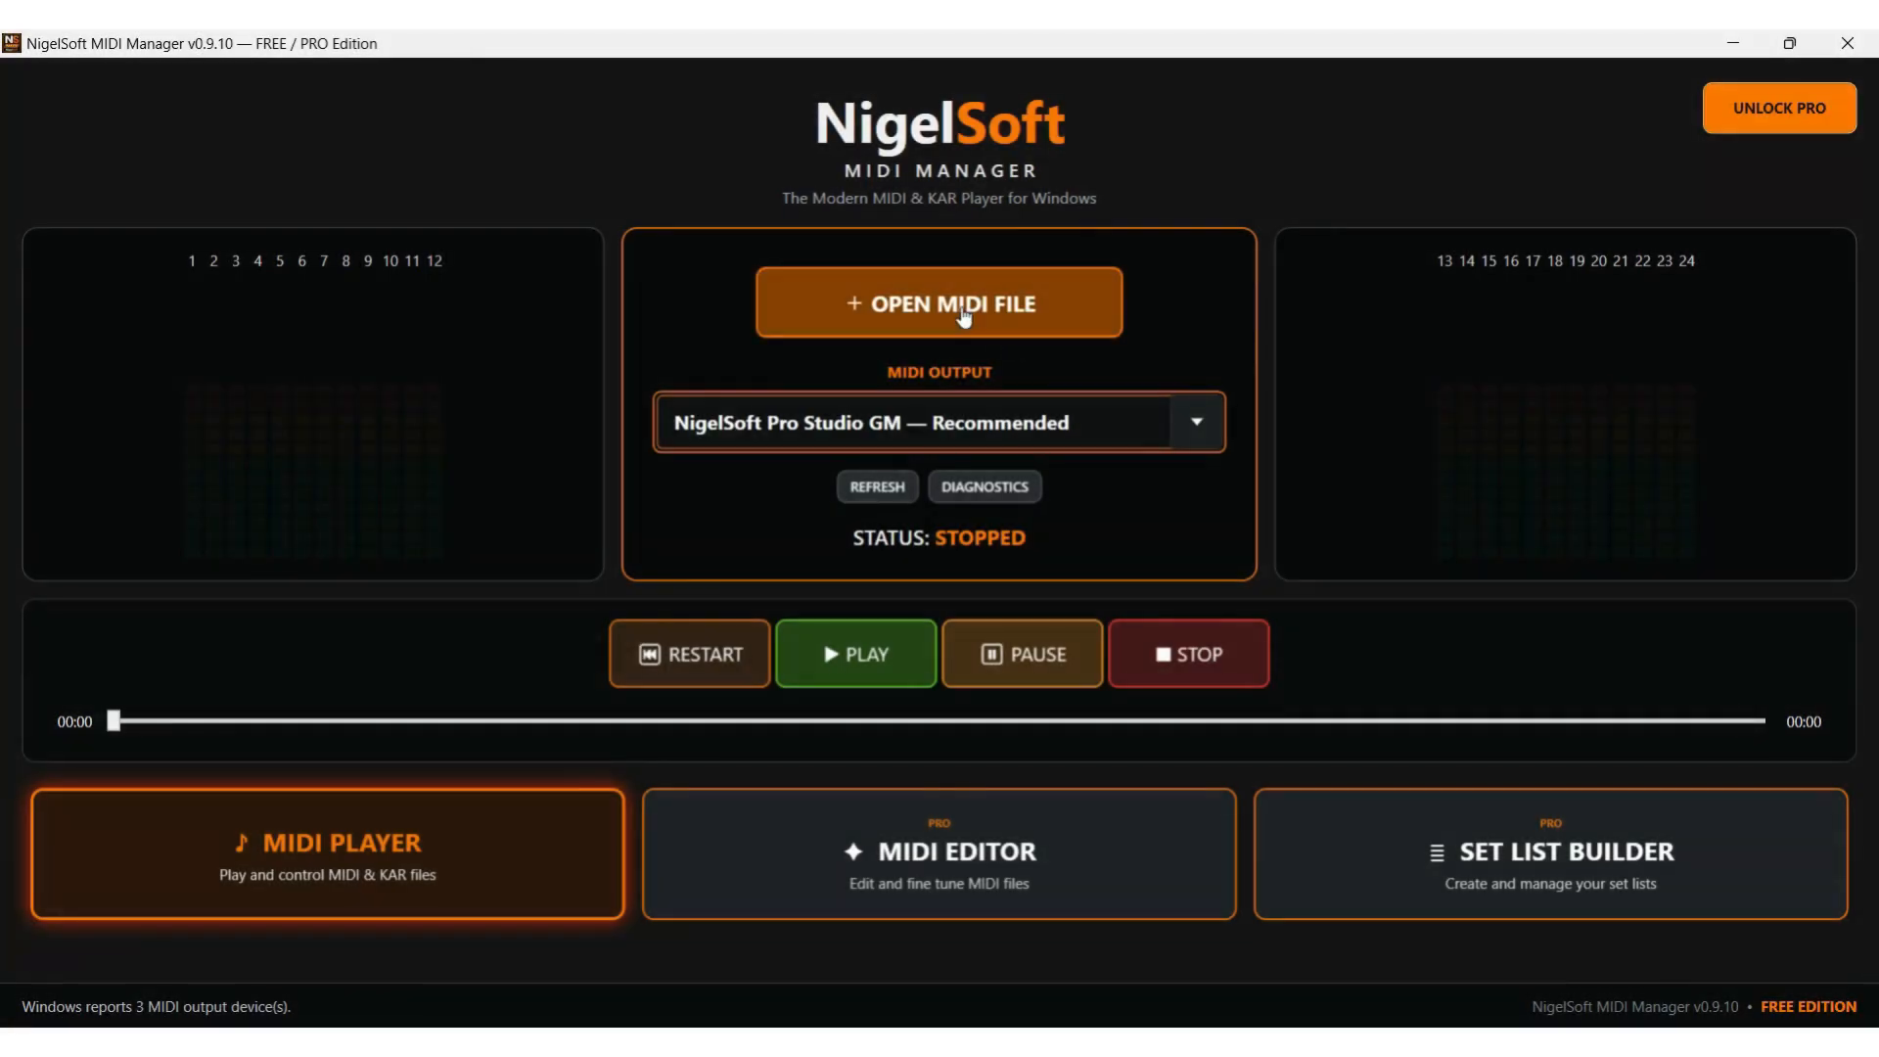
- Load foolover.mid from the Slow1 folder and play its opening, pausing at about 11 seconds
left_click(964, 314)
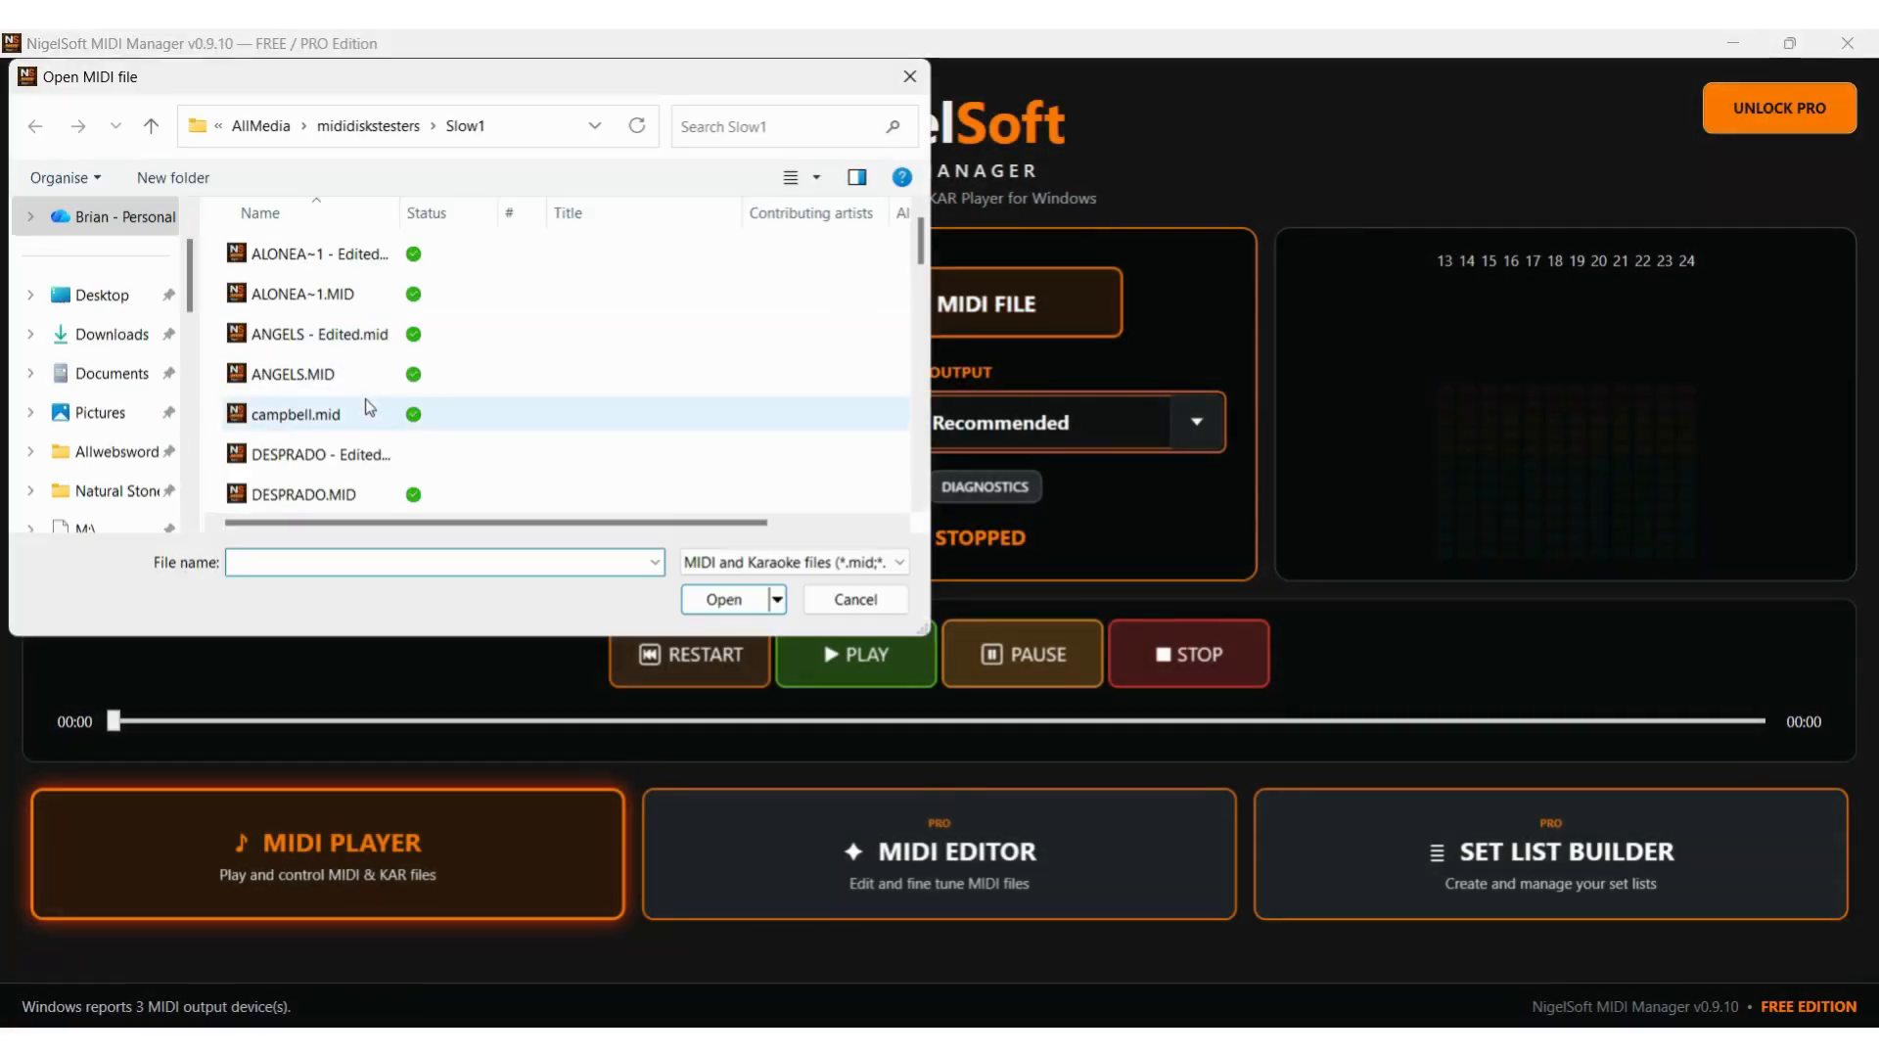
scroll(366, 403, "down", 2)
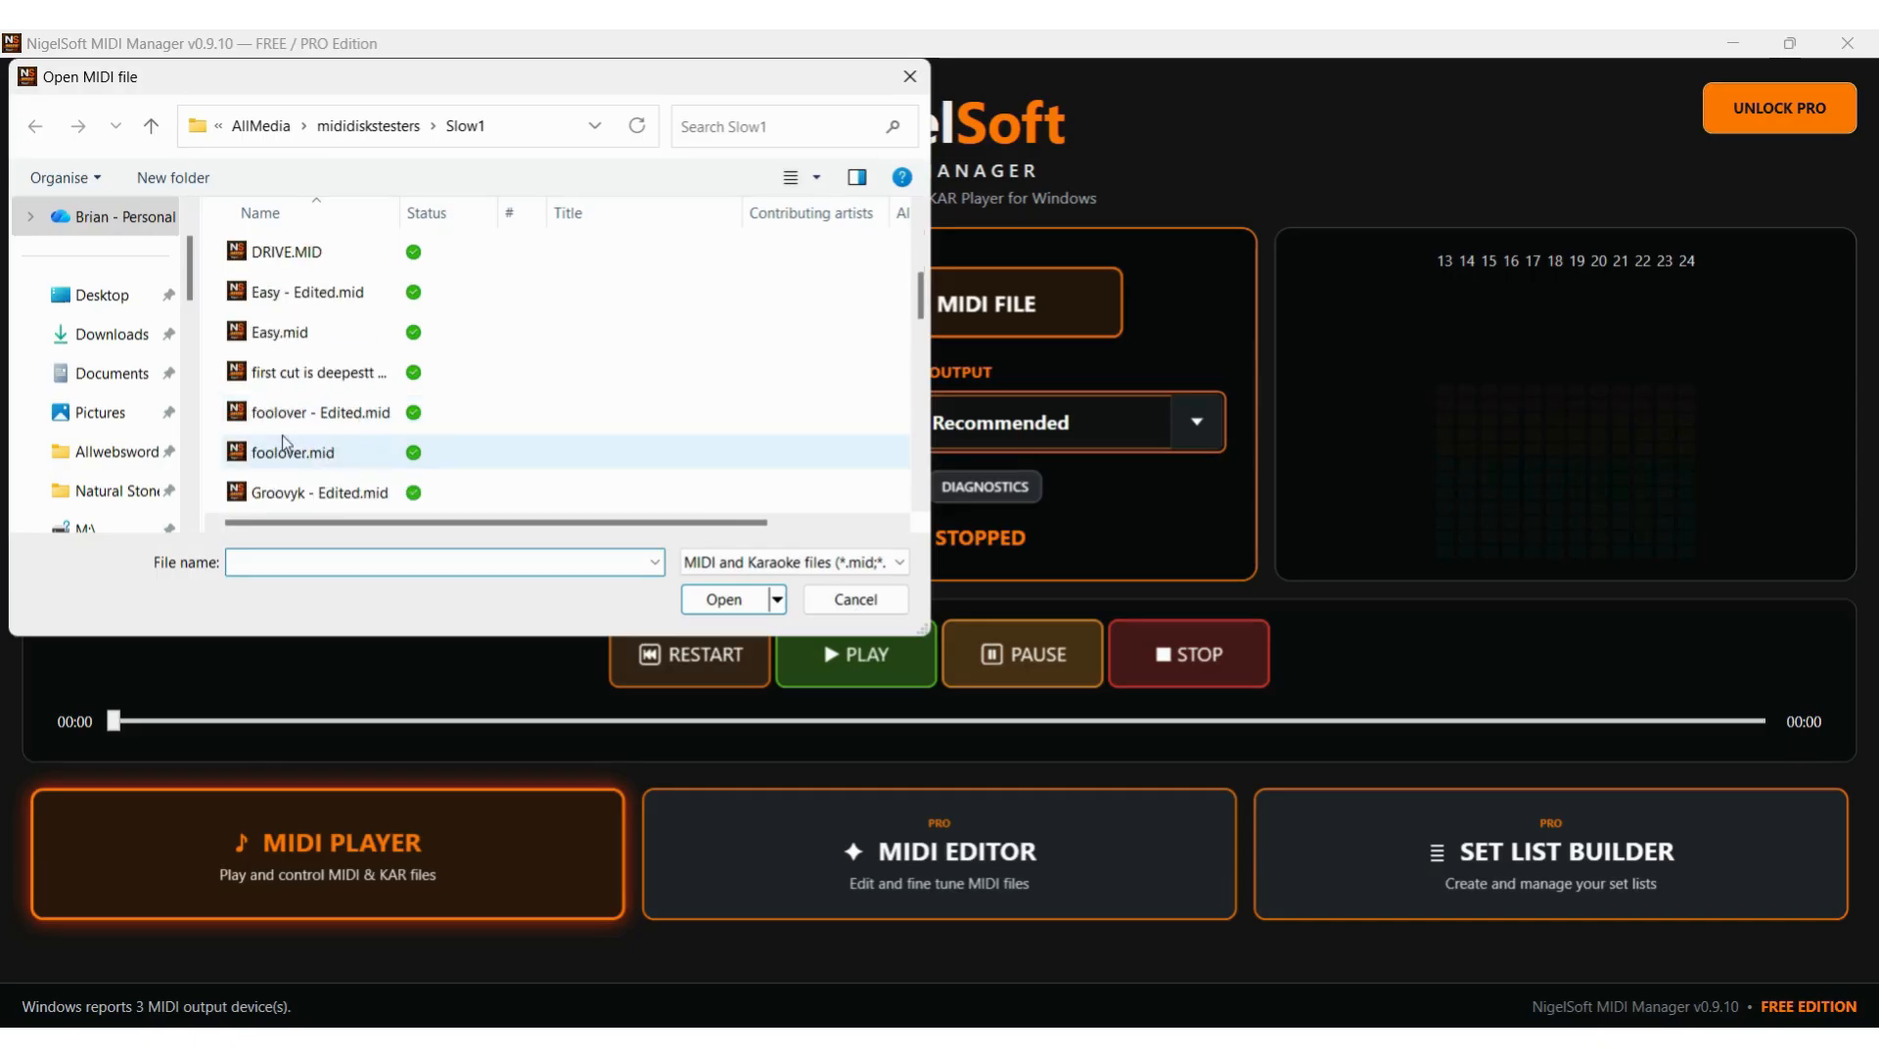
left_click(257, 456)
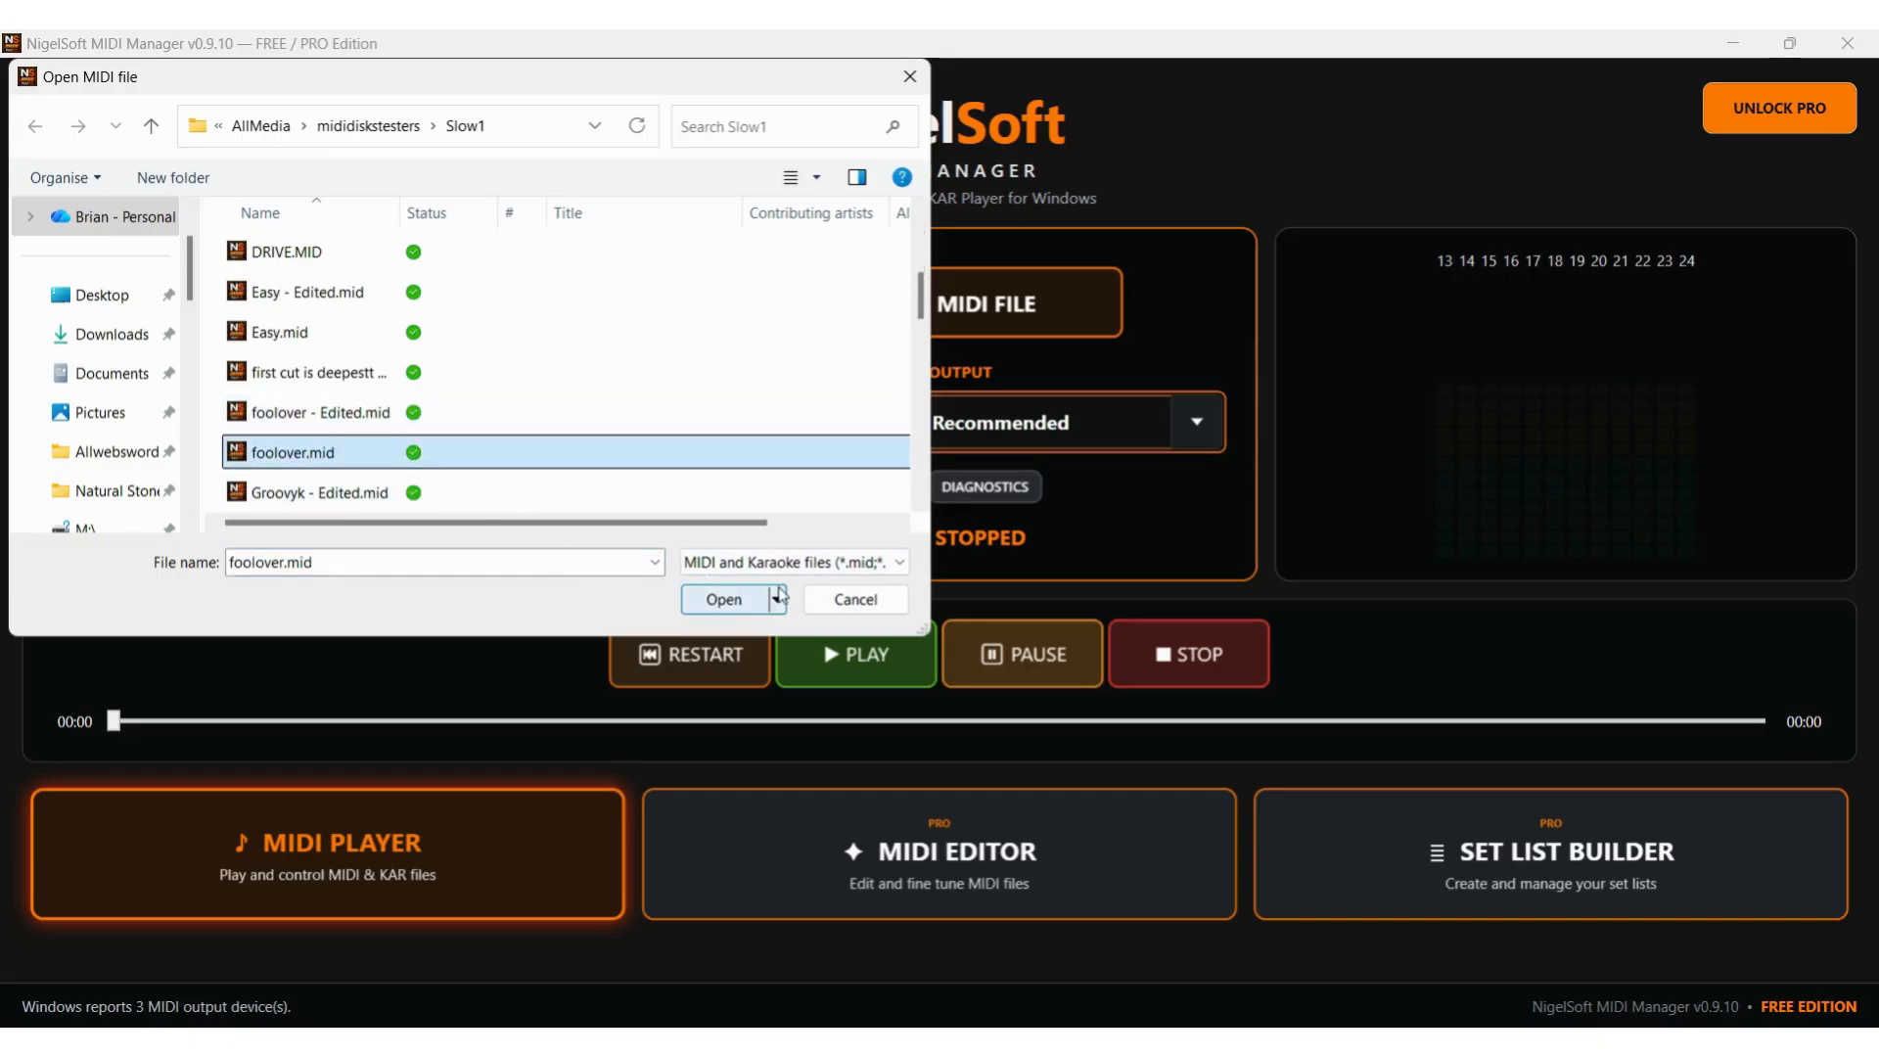
left_click(750, 598)
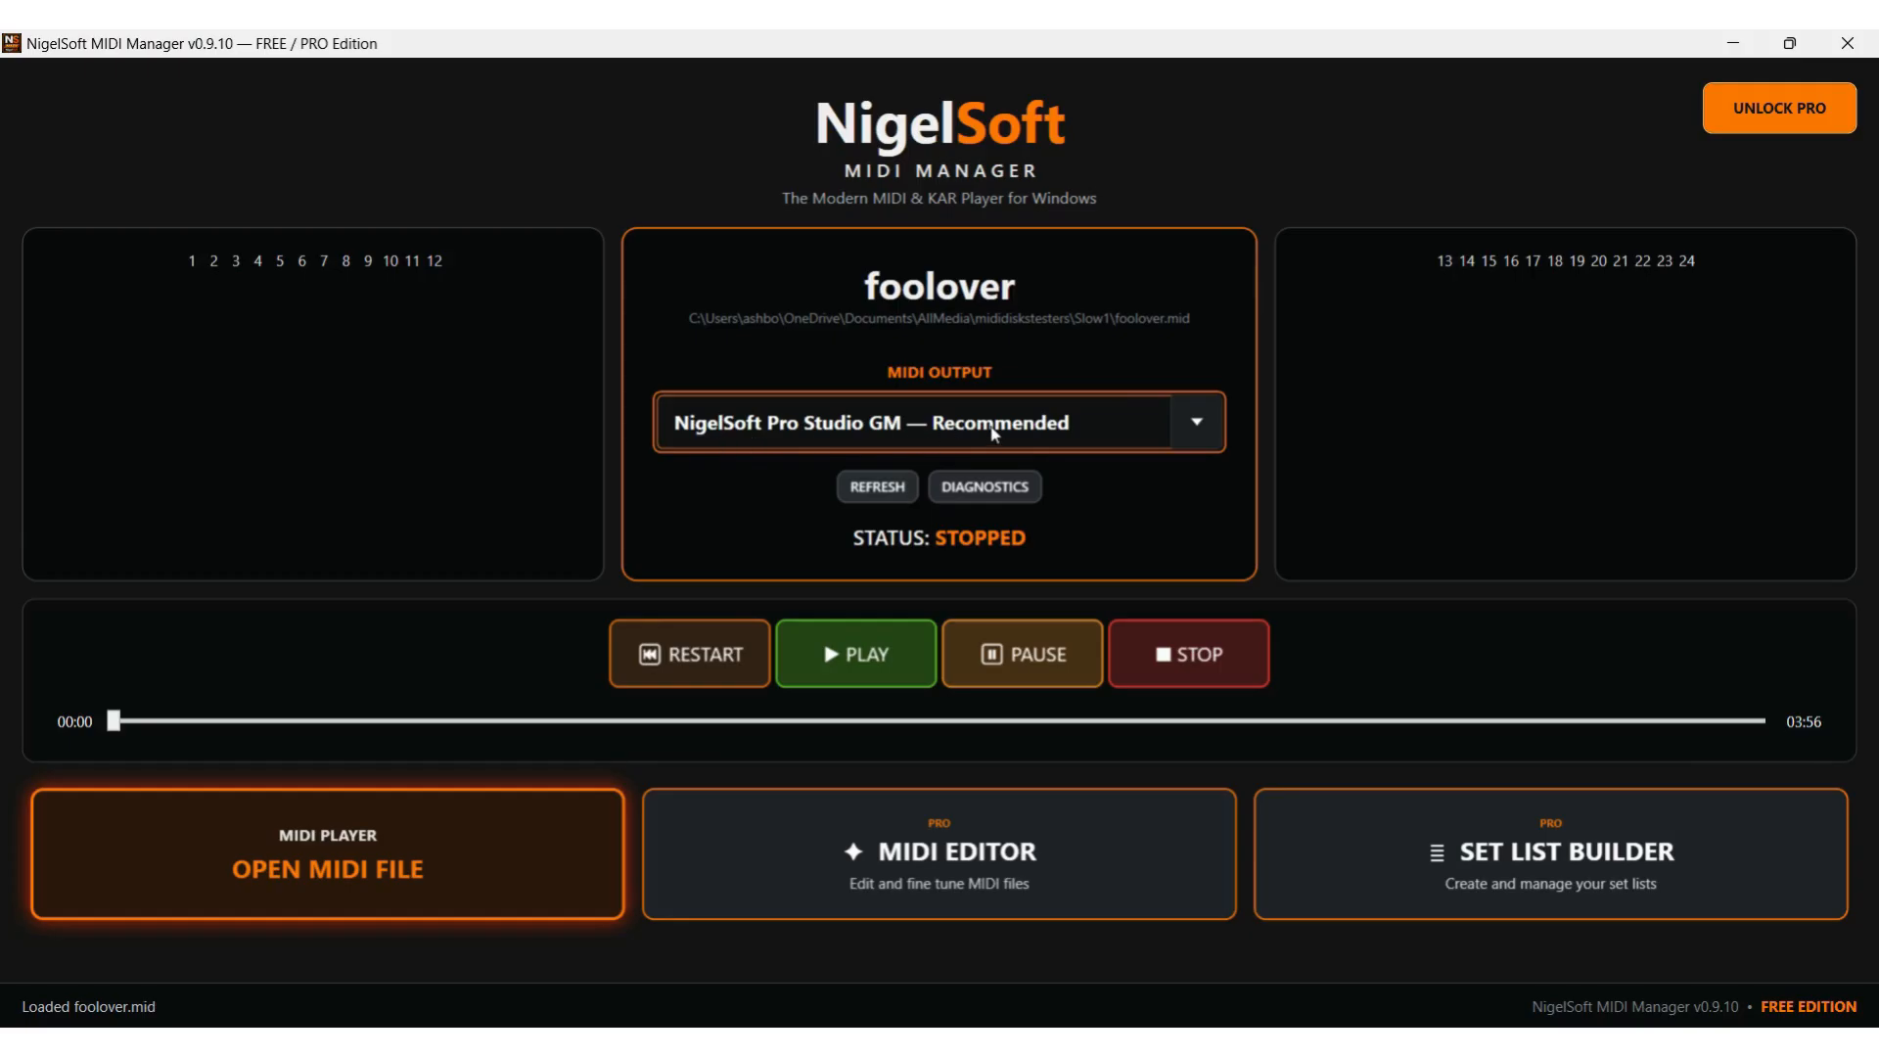
left_click(885, 662)
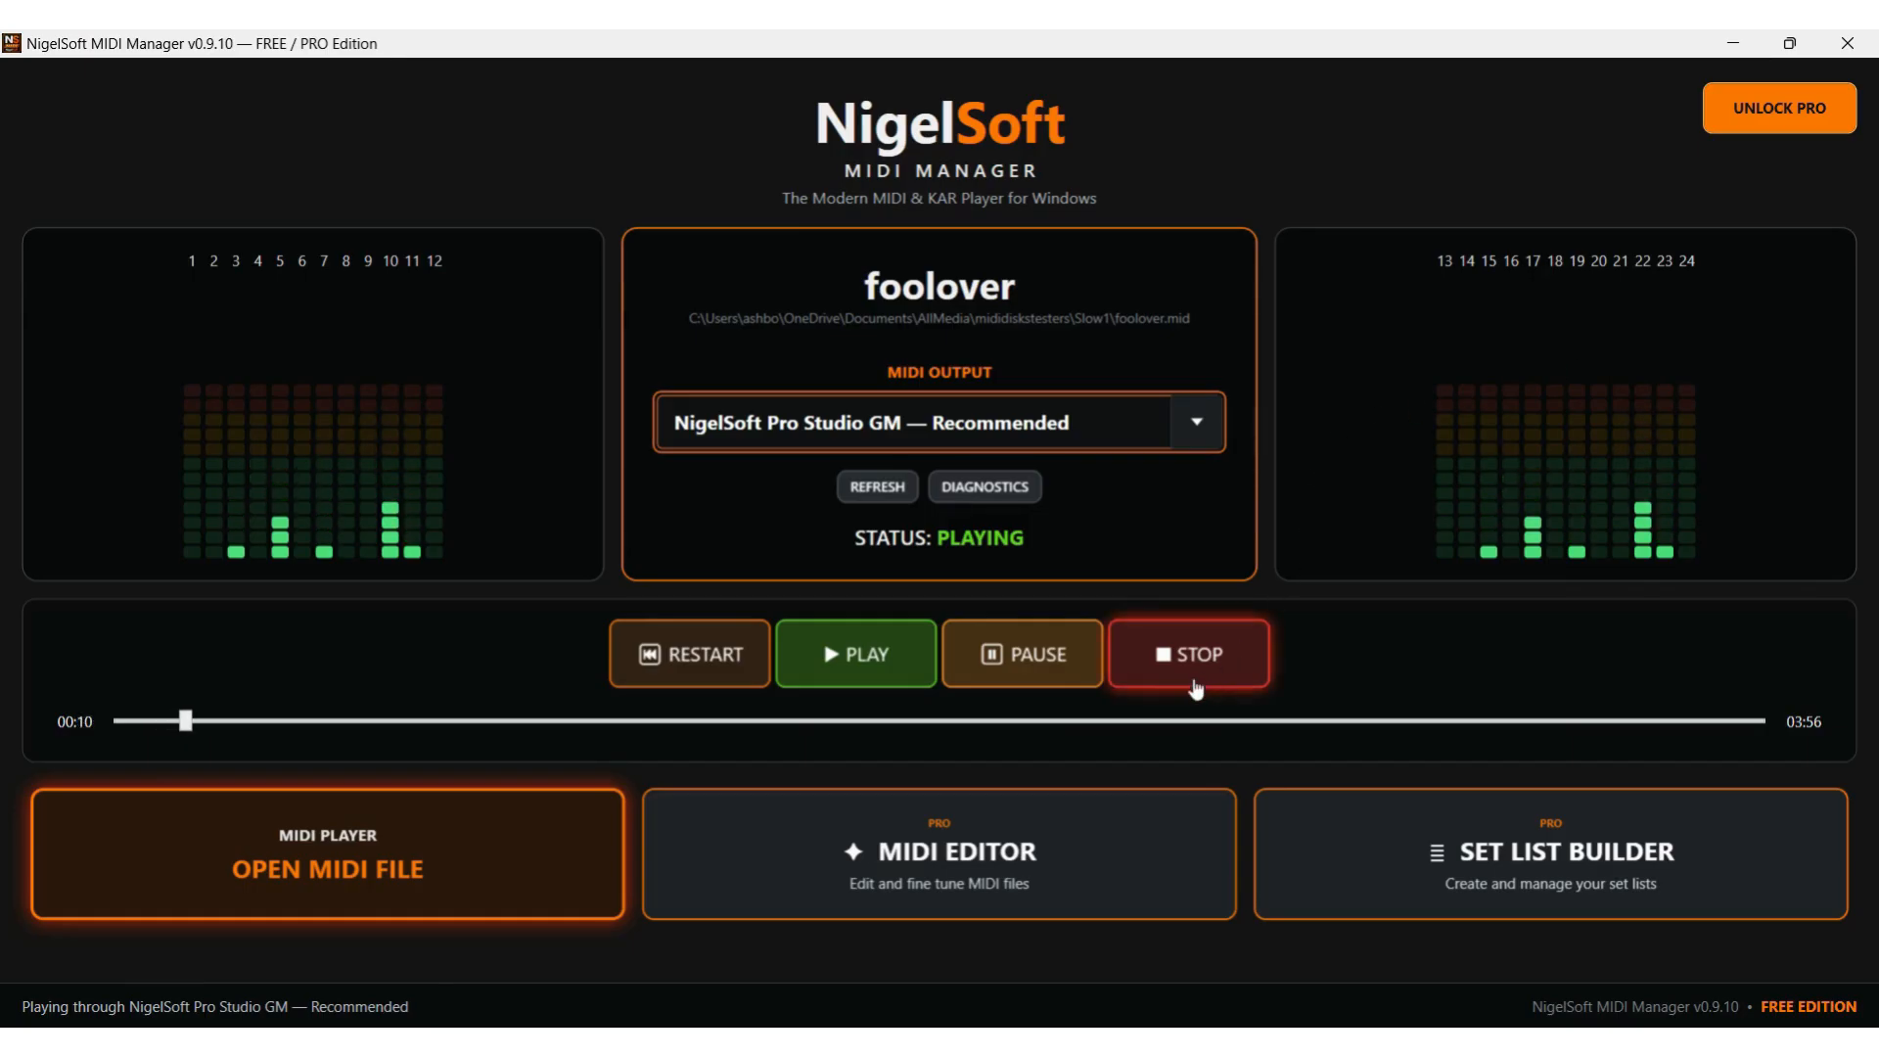
left_click(1046, 665)
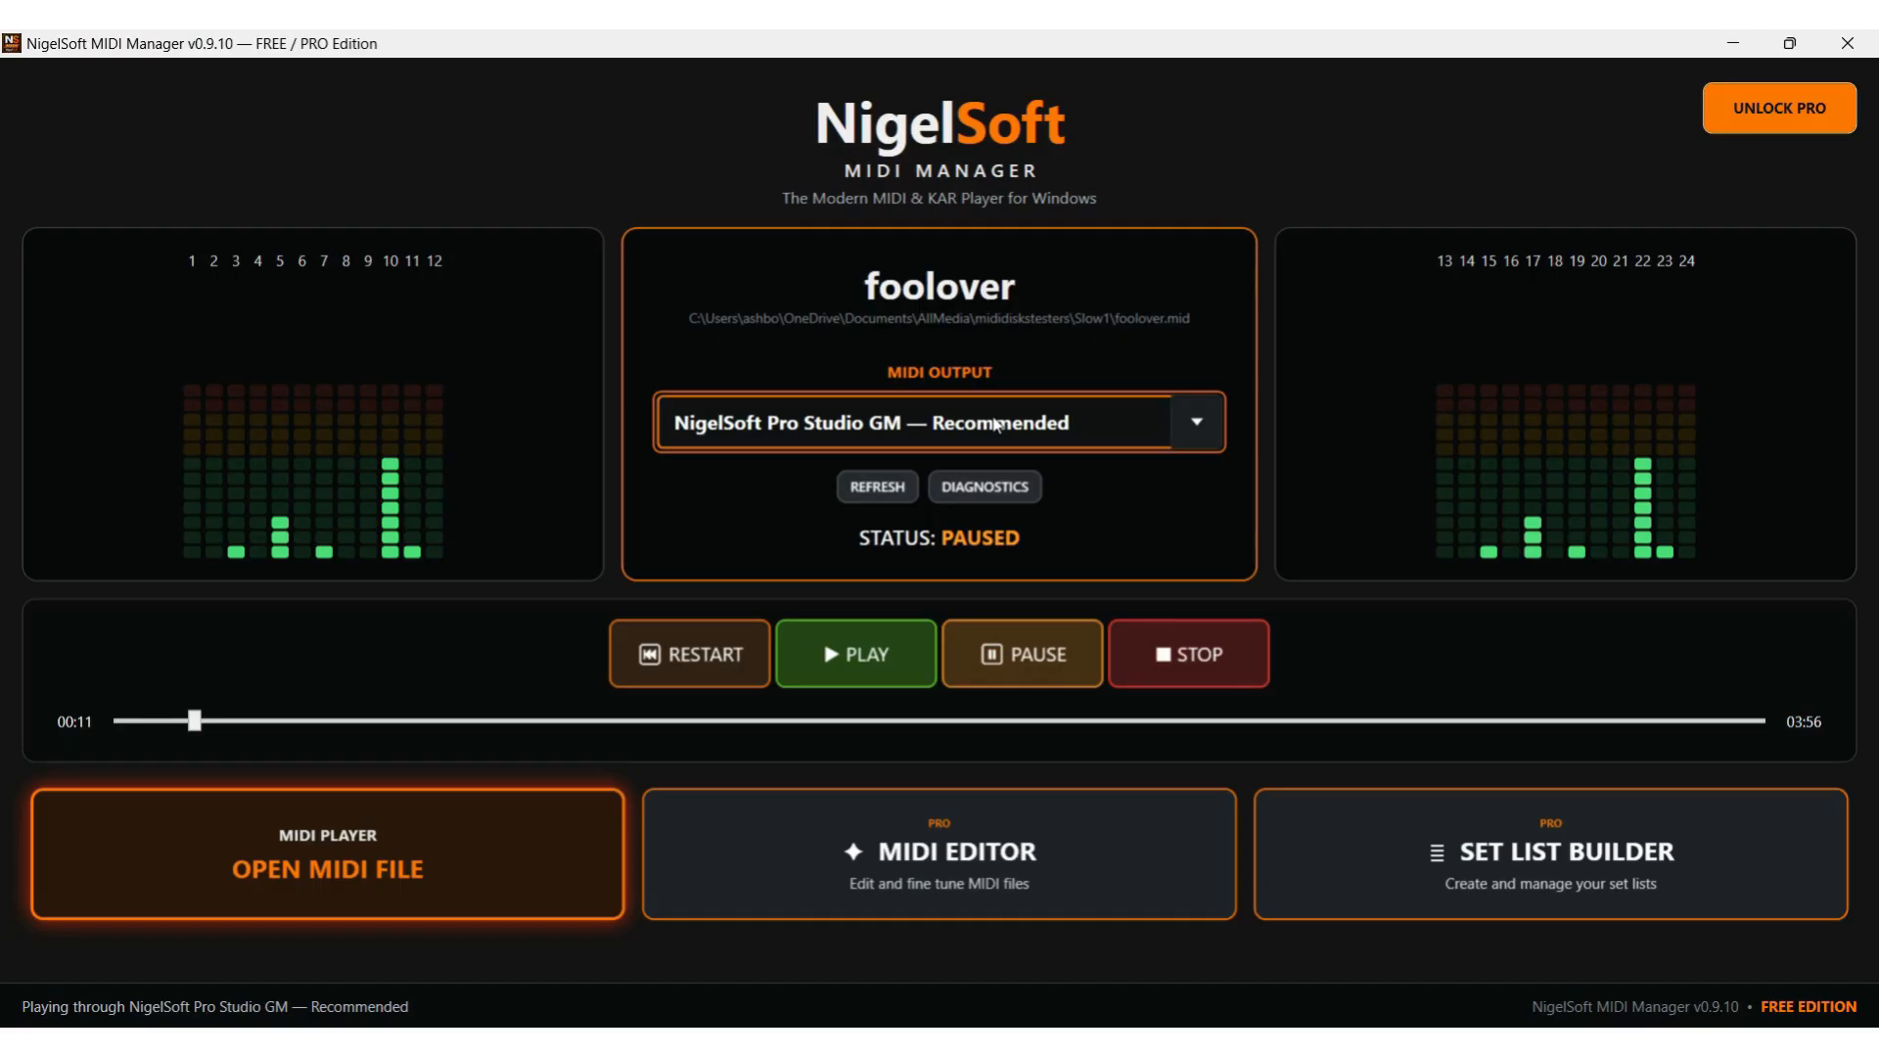
- Switch the MIDI output to Microsoft GS Wavetable Synth, refresh the devices, and play part of the song before stopping it
left_click(1194, 422)
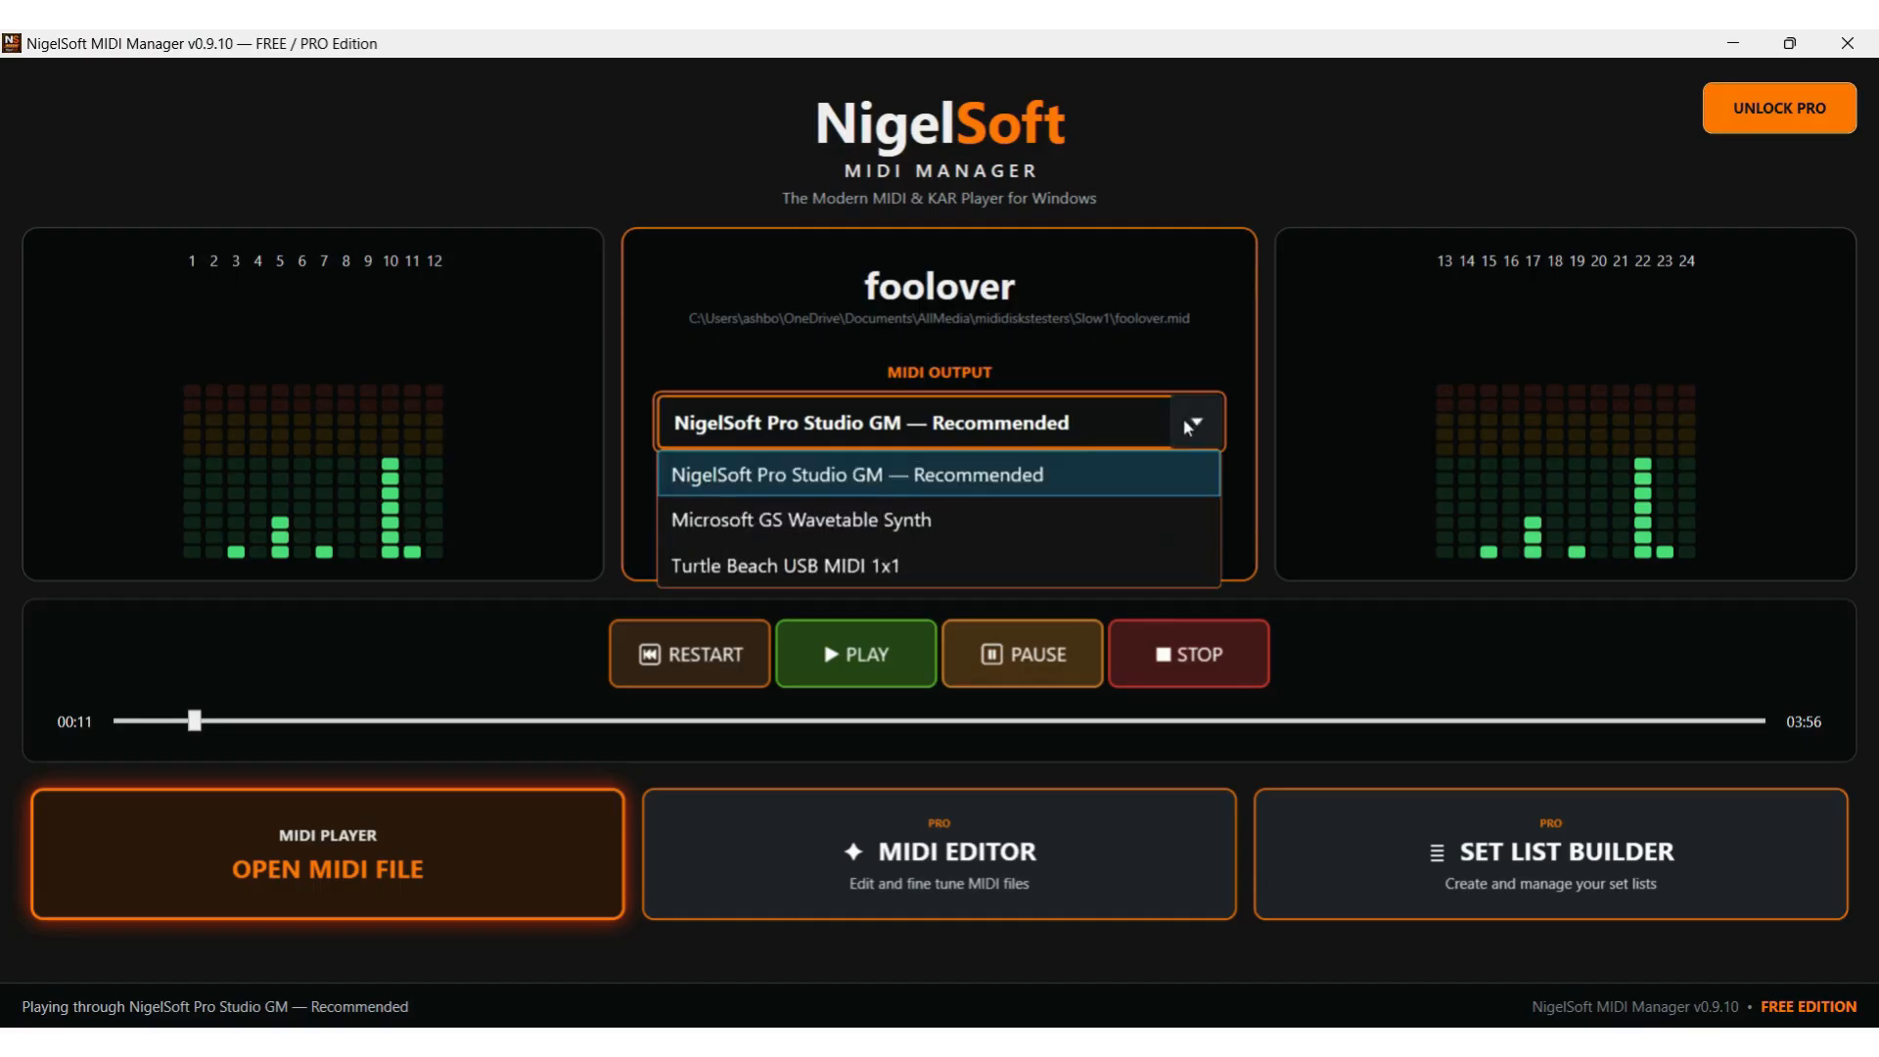
left_click(827, 520)
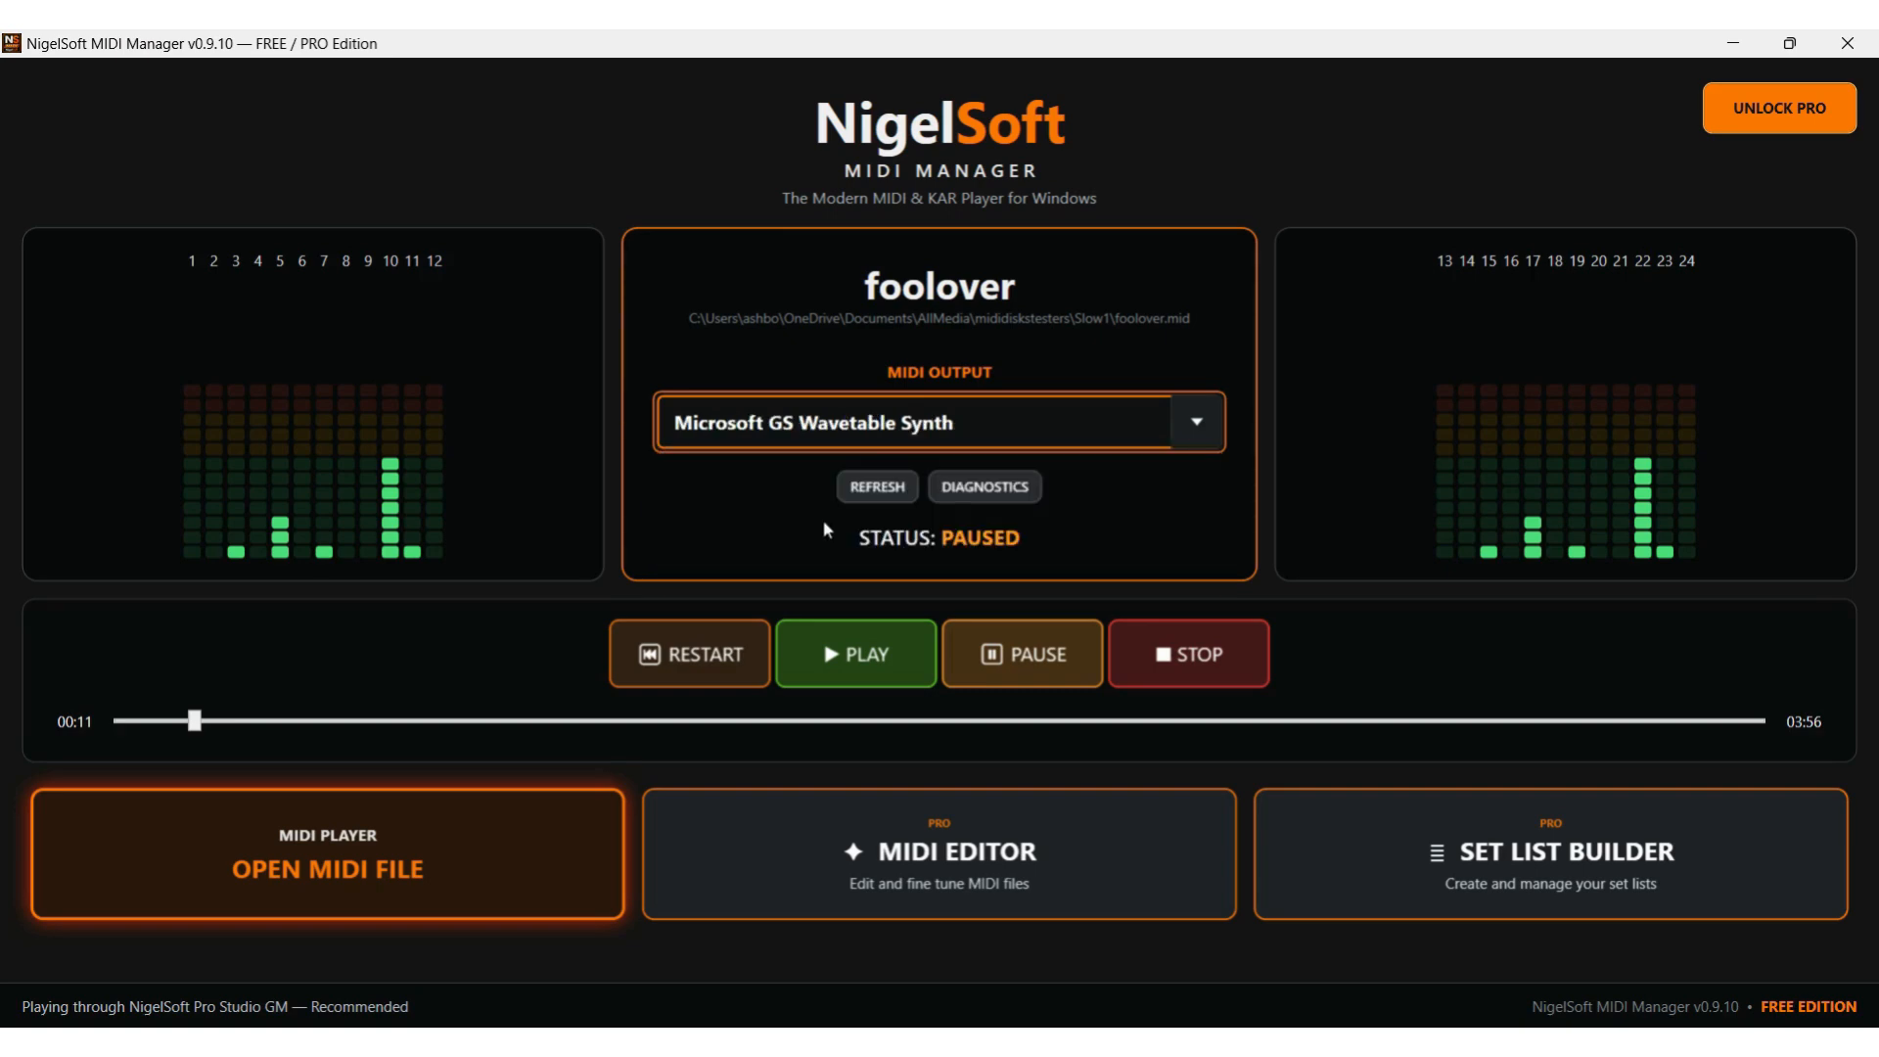
left_click(881, 489)
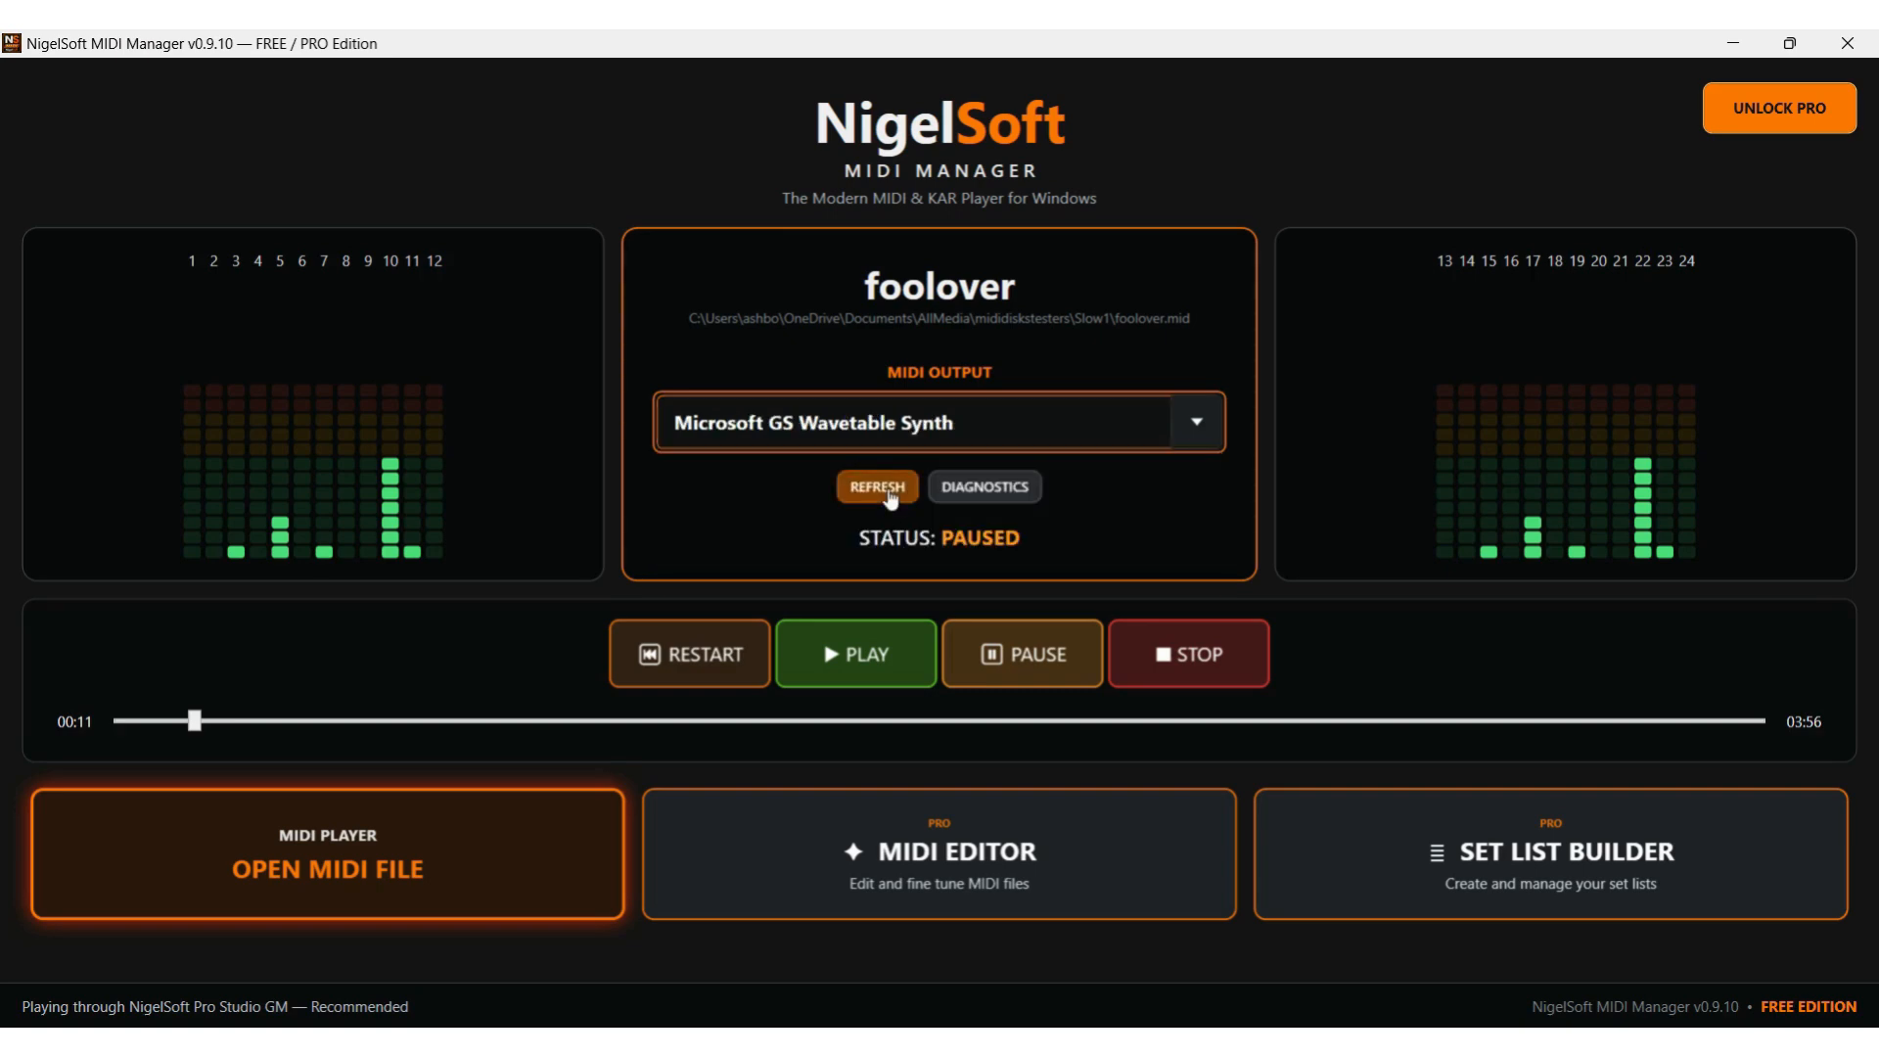
left_click(895, 654)
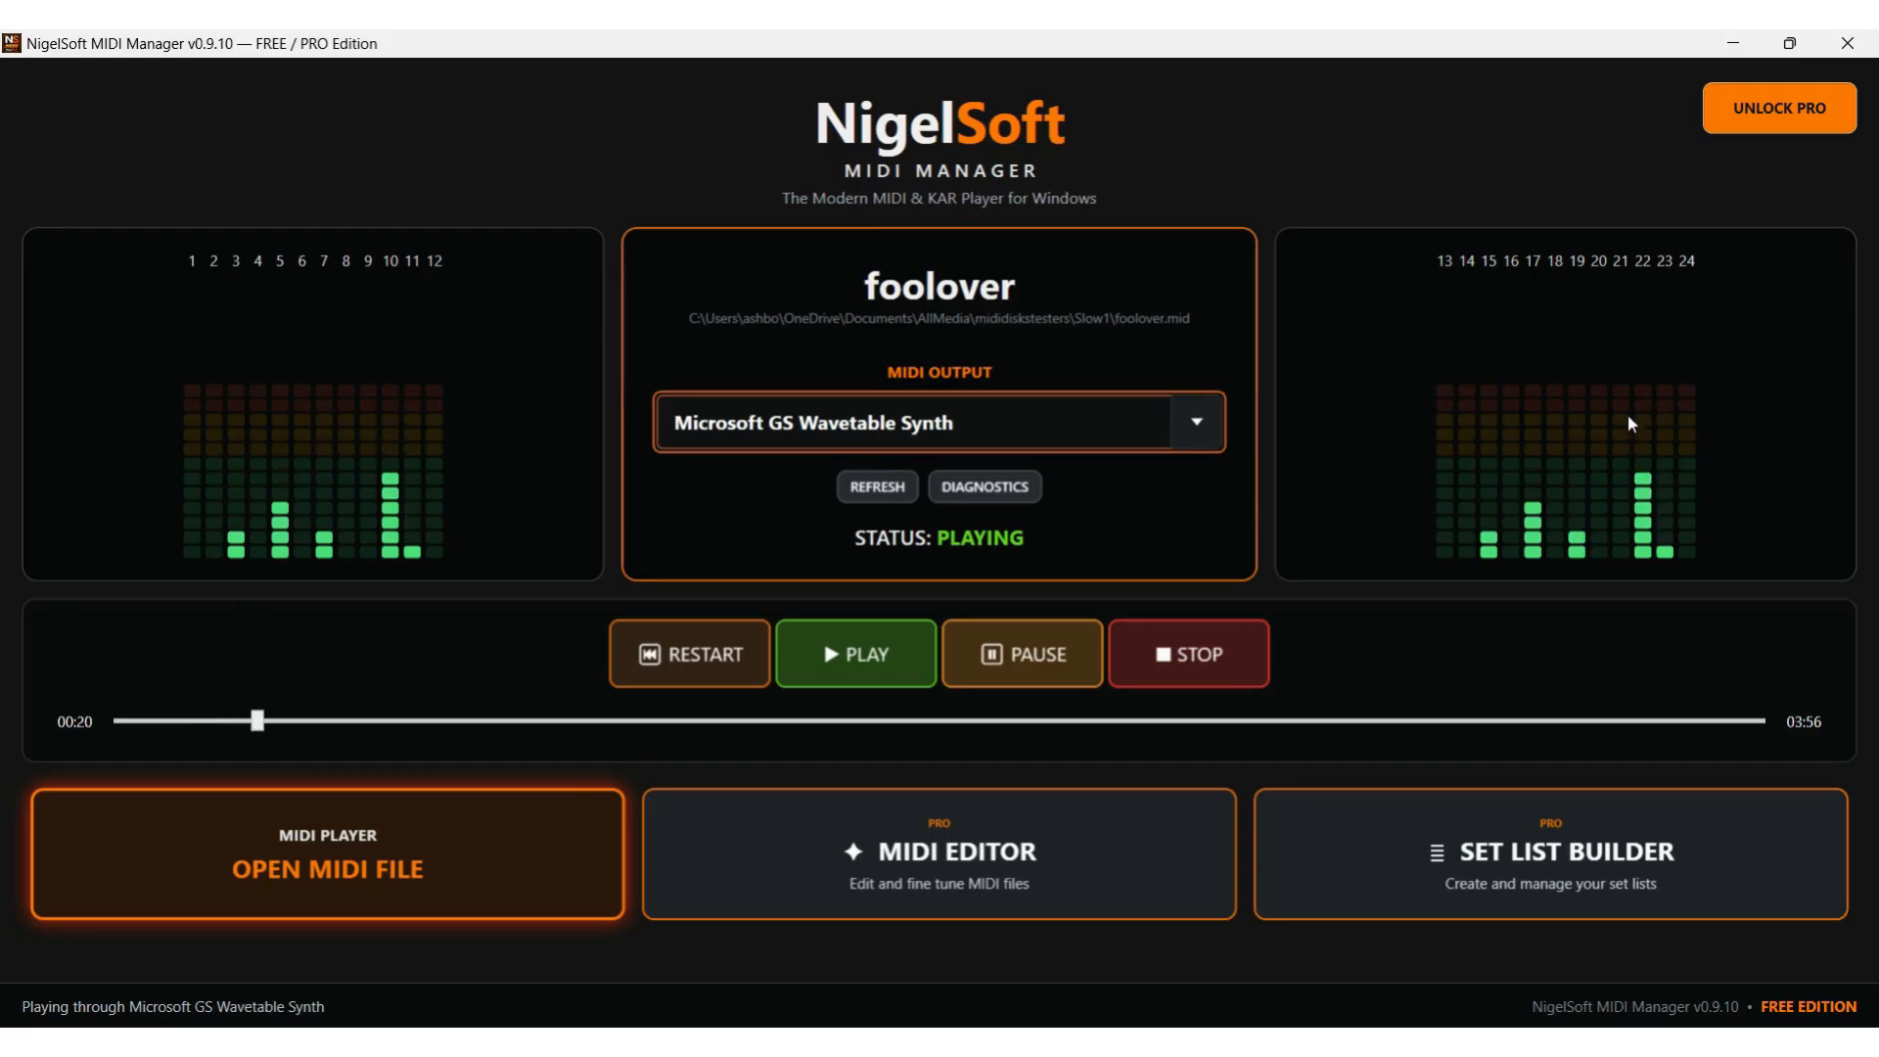
left_click(1158, 672)
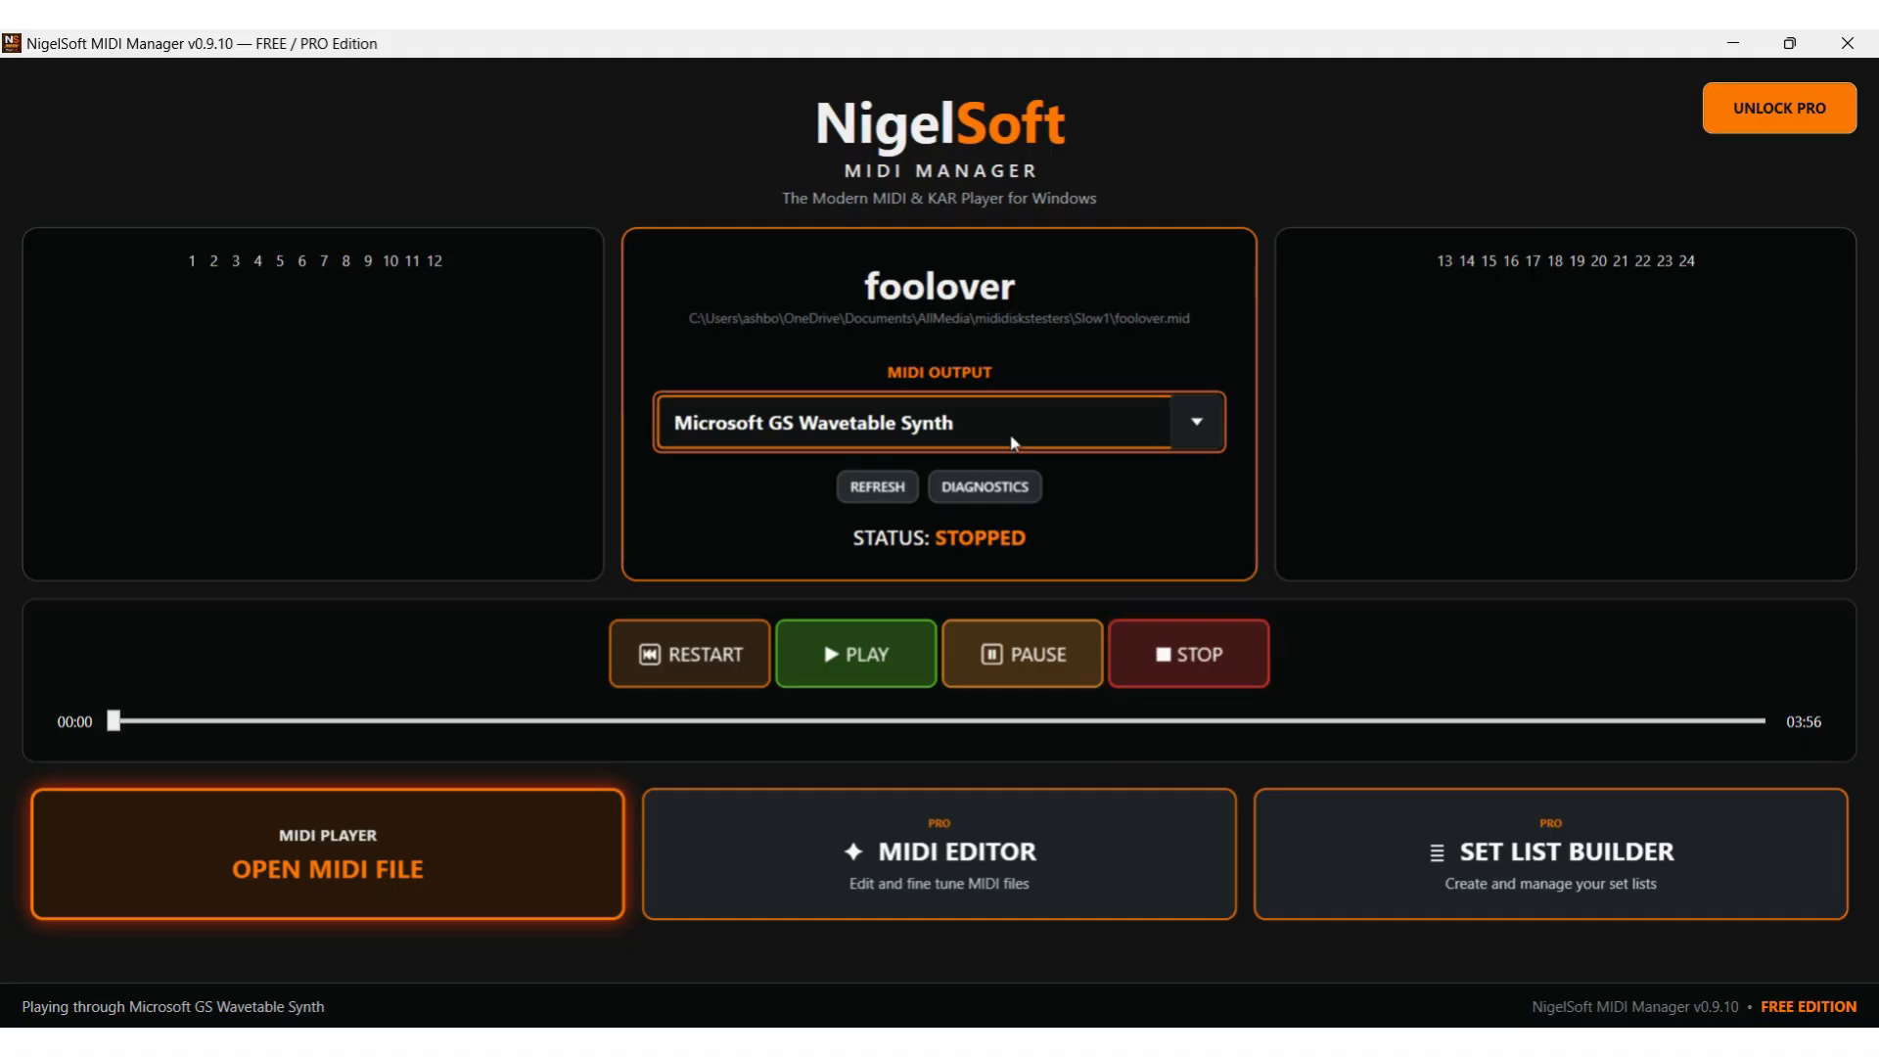
- Set the MIDI output to NigelSoft Pro Studio GM, refresh the devices, and play the song to about 29 seconds before stopping it
left_click(1215, 423)
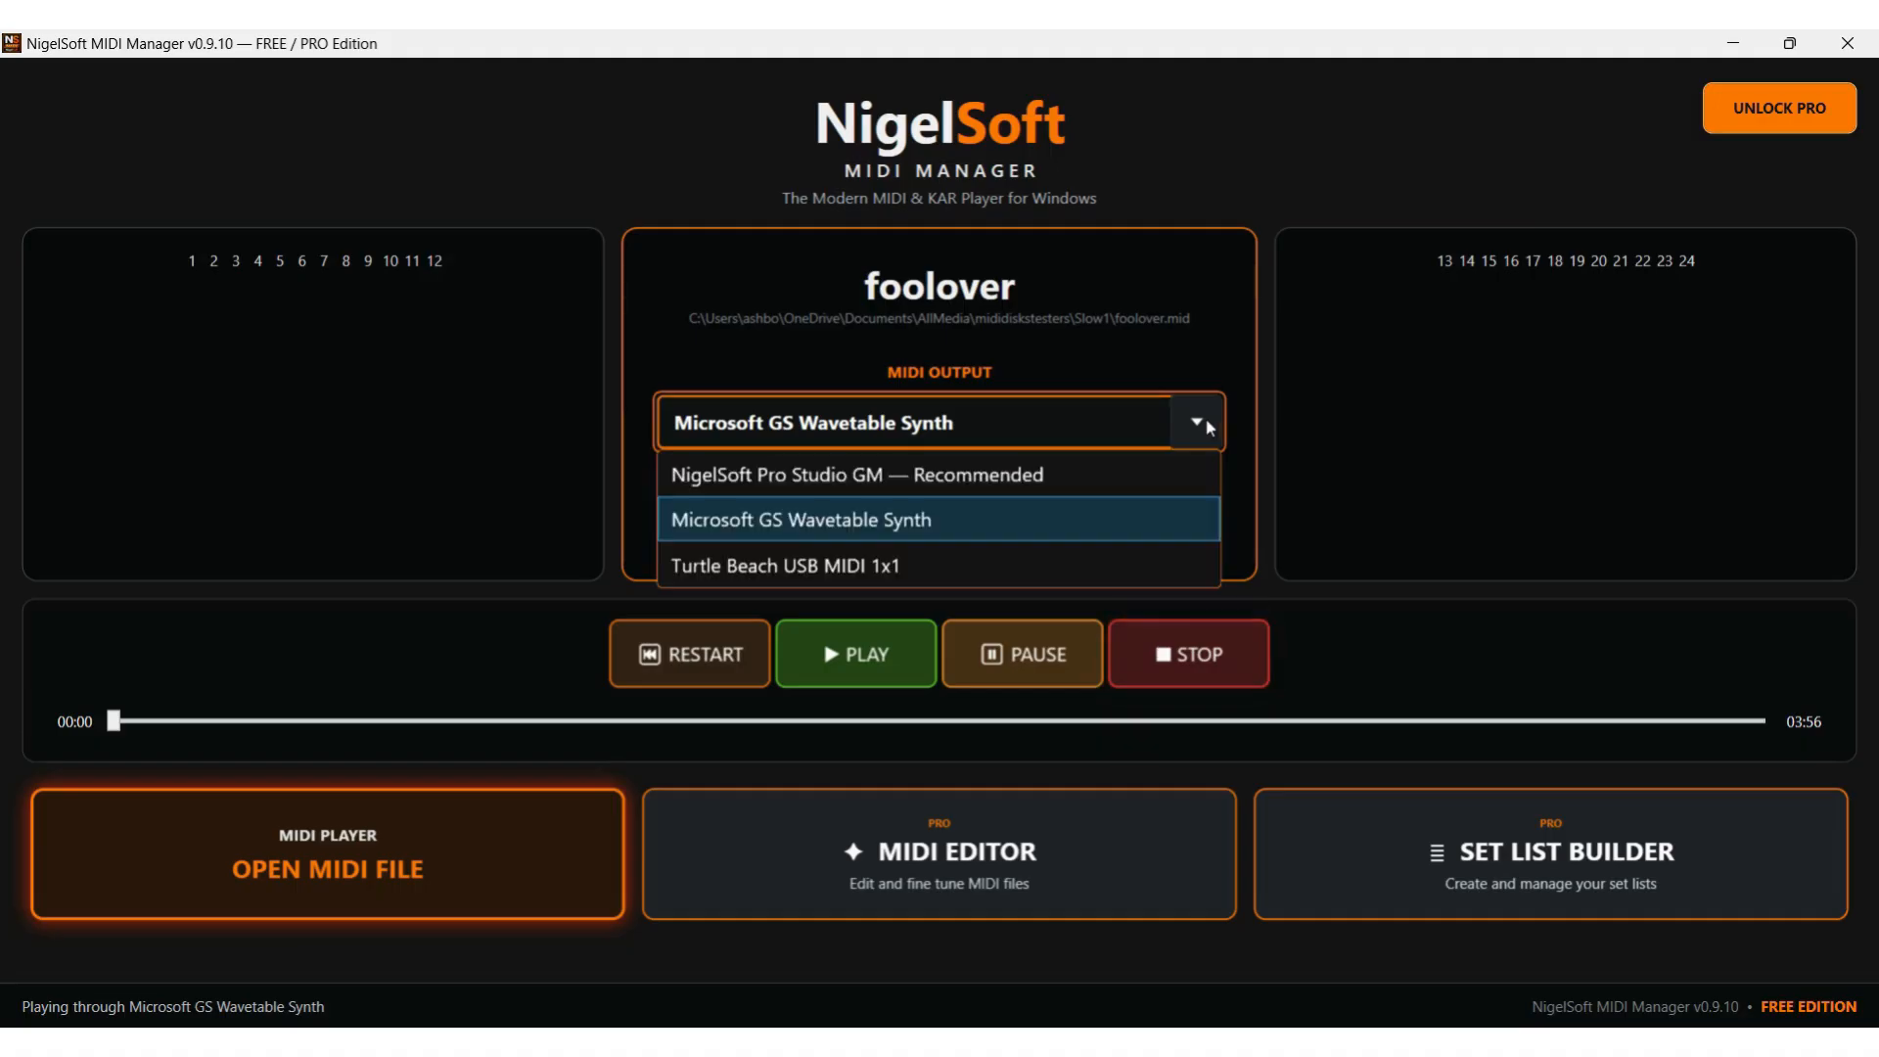
left_click(918, 477)
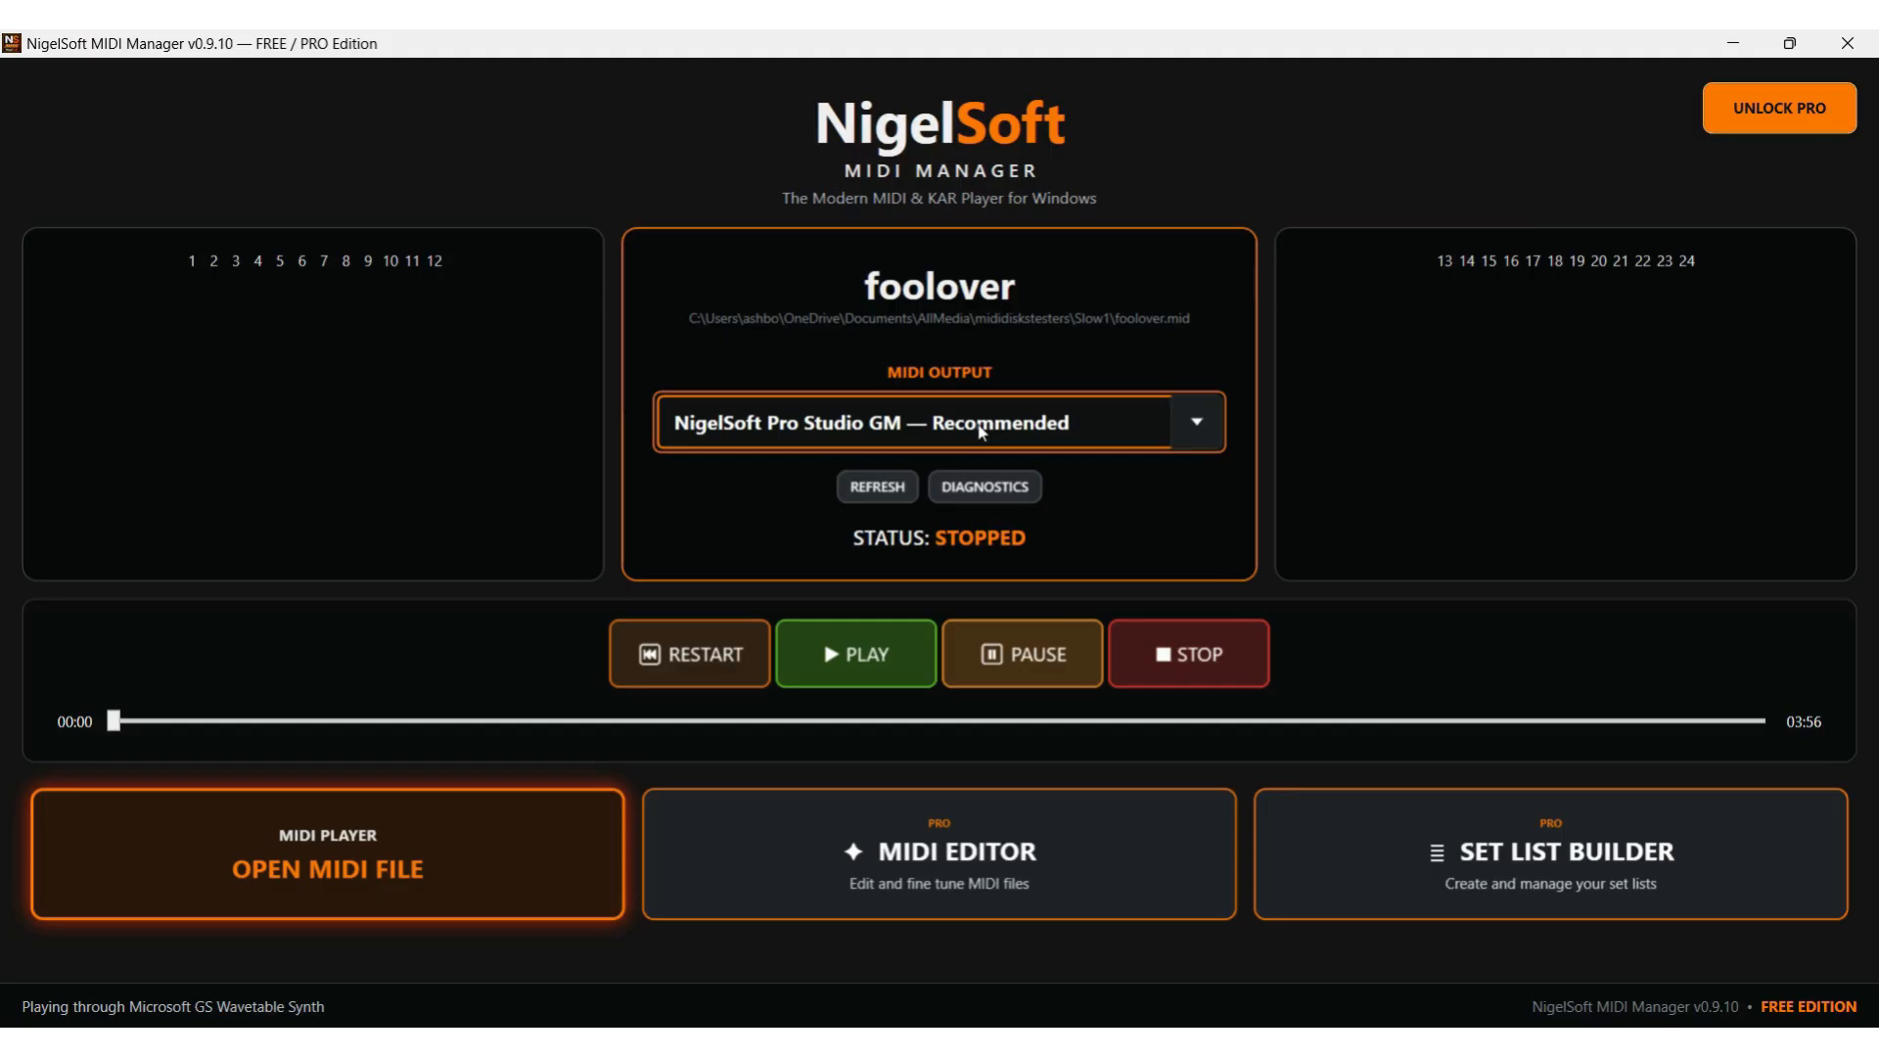
left_click(876, 486)
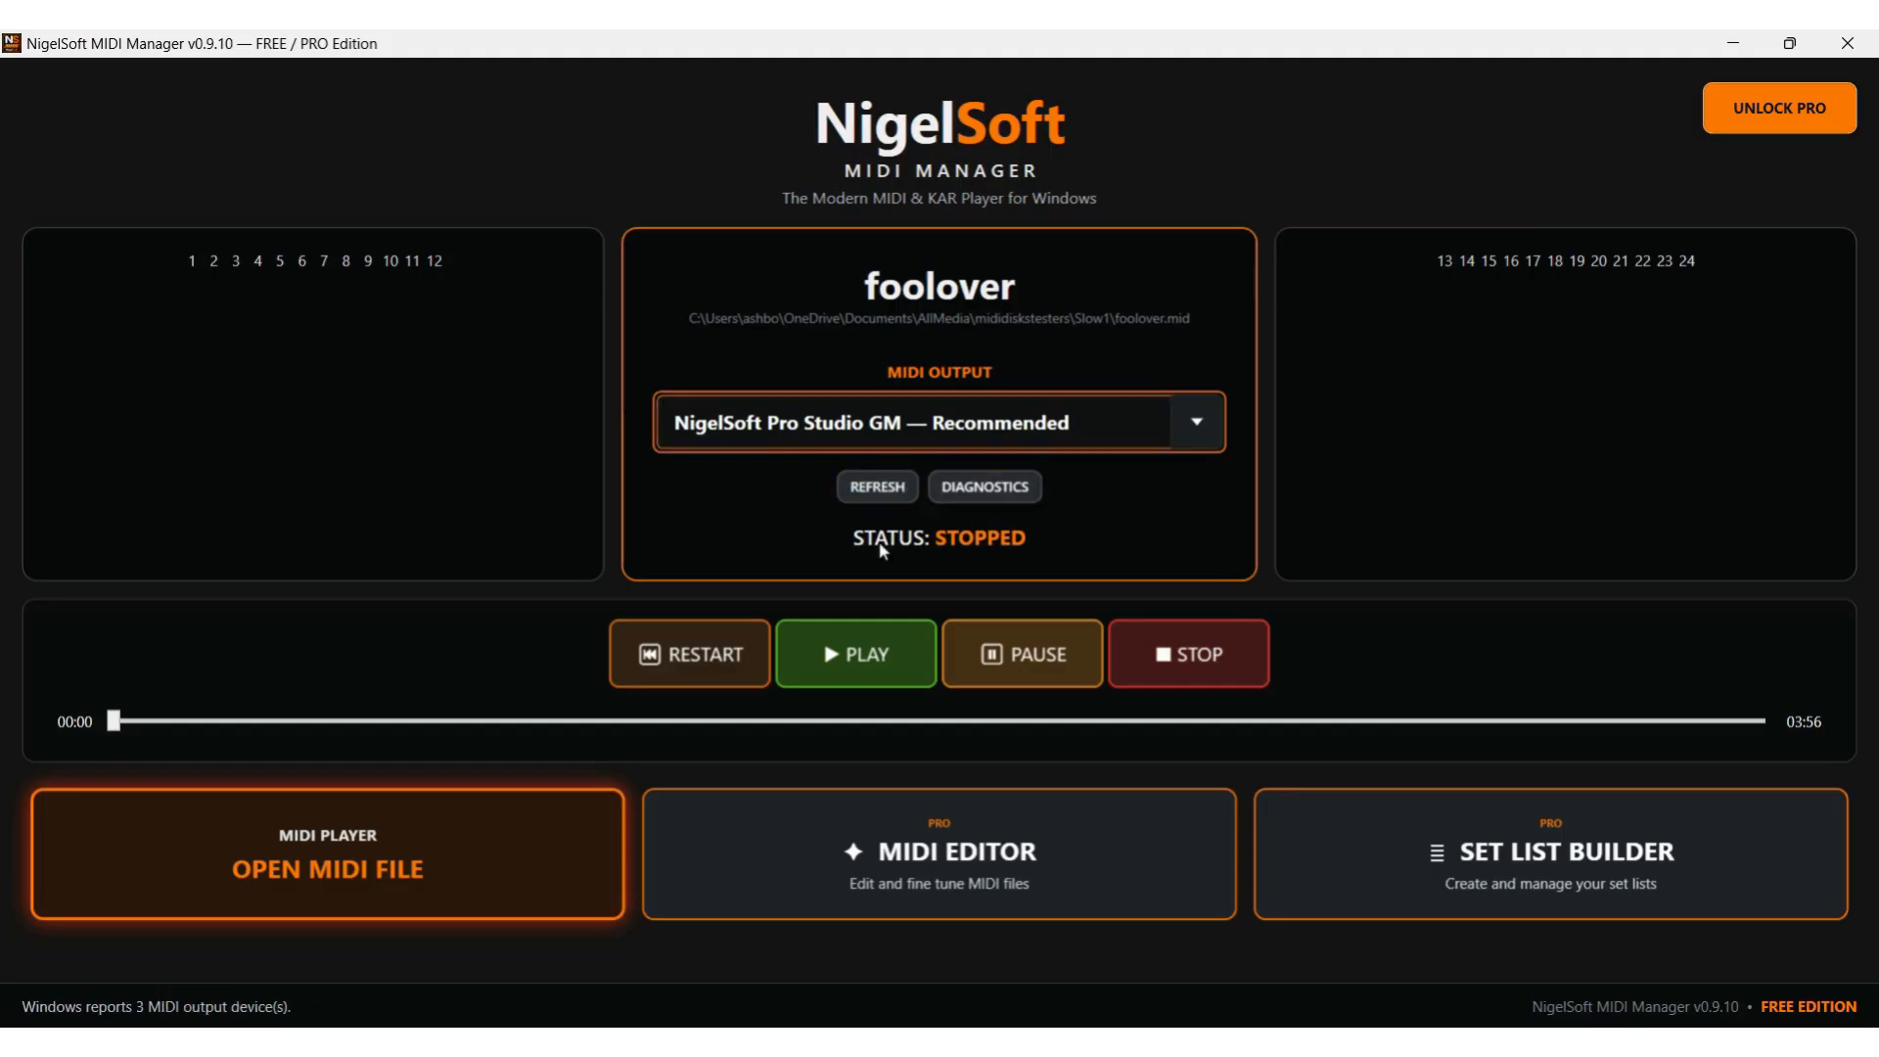
left_click(841, 683)
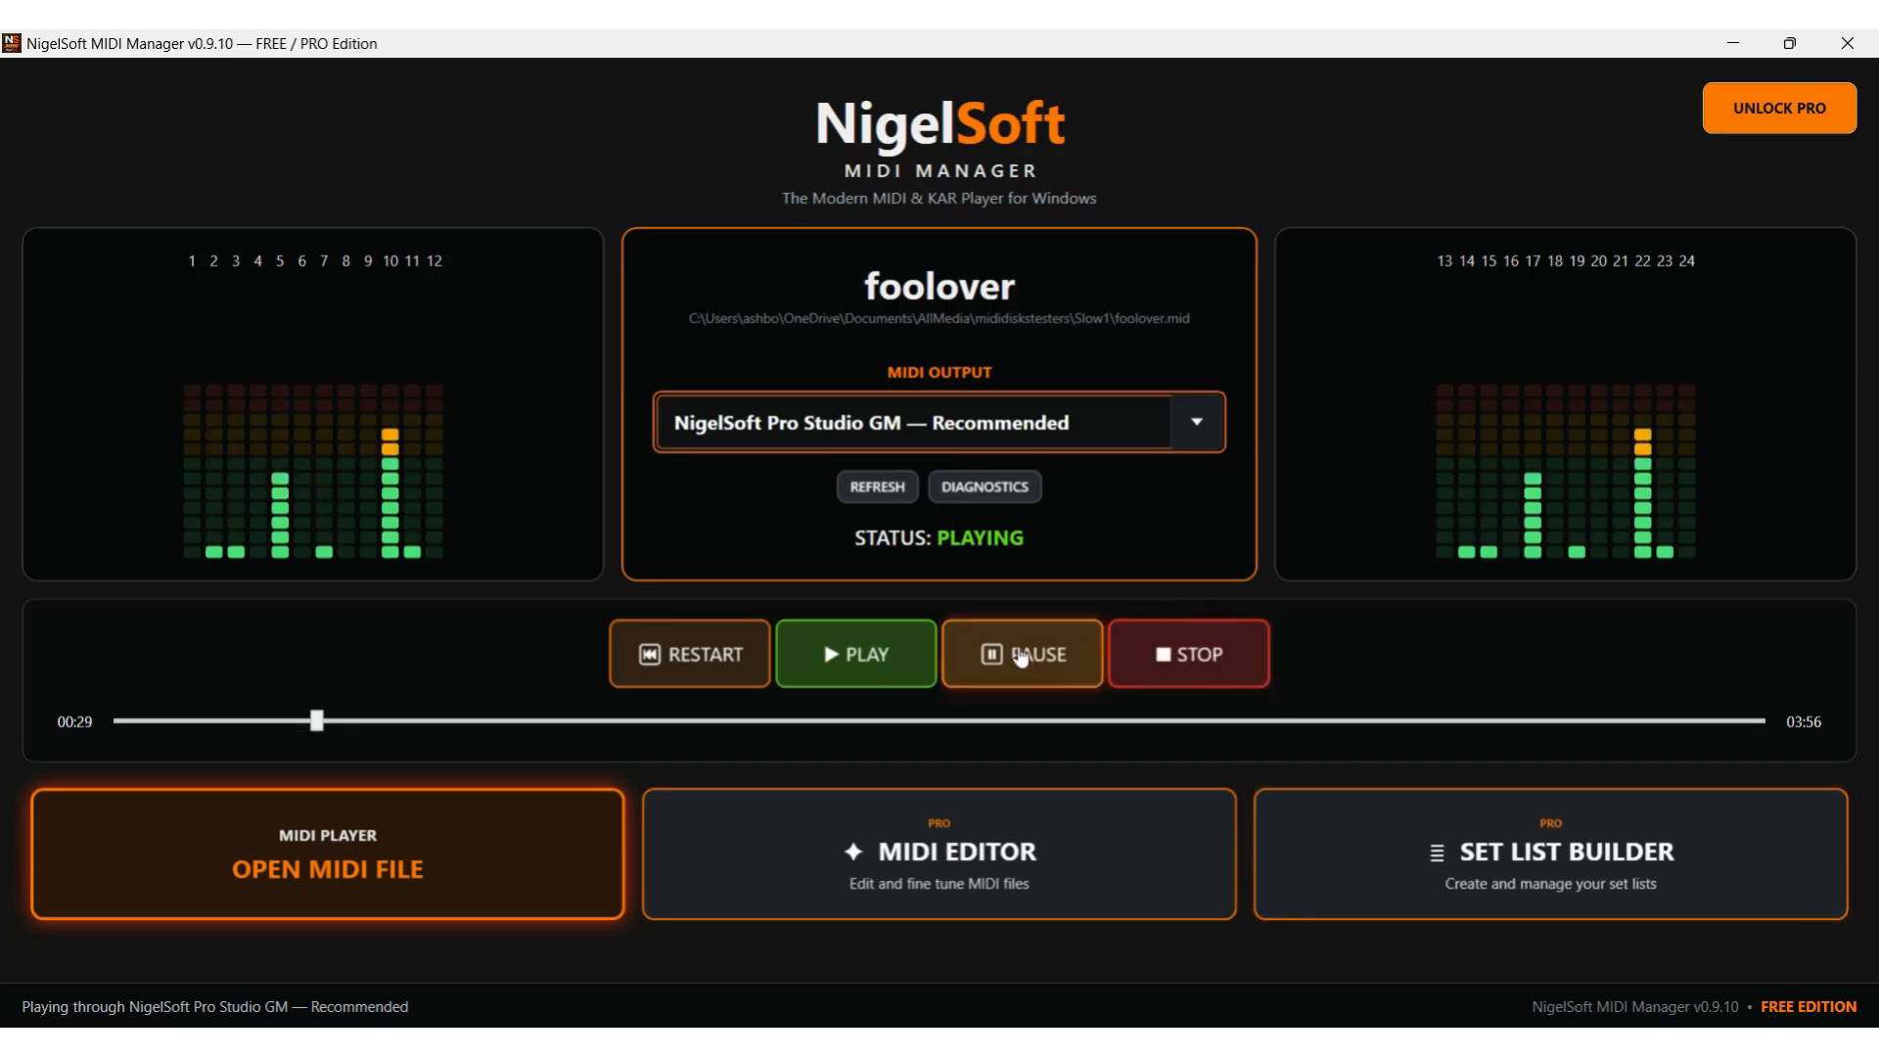
left_click(1210, 655)
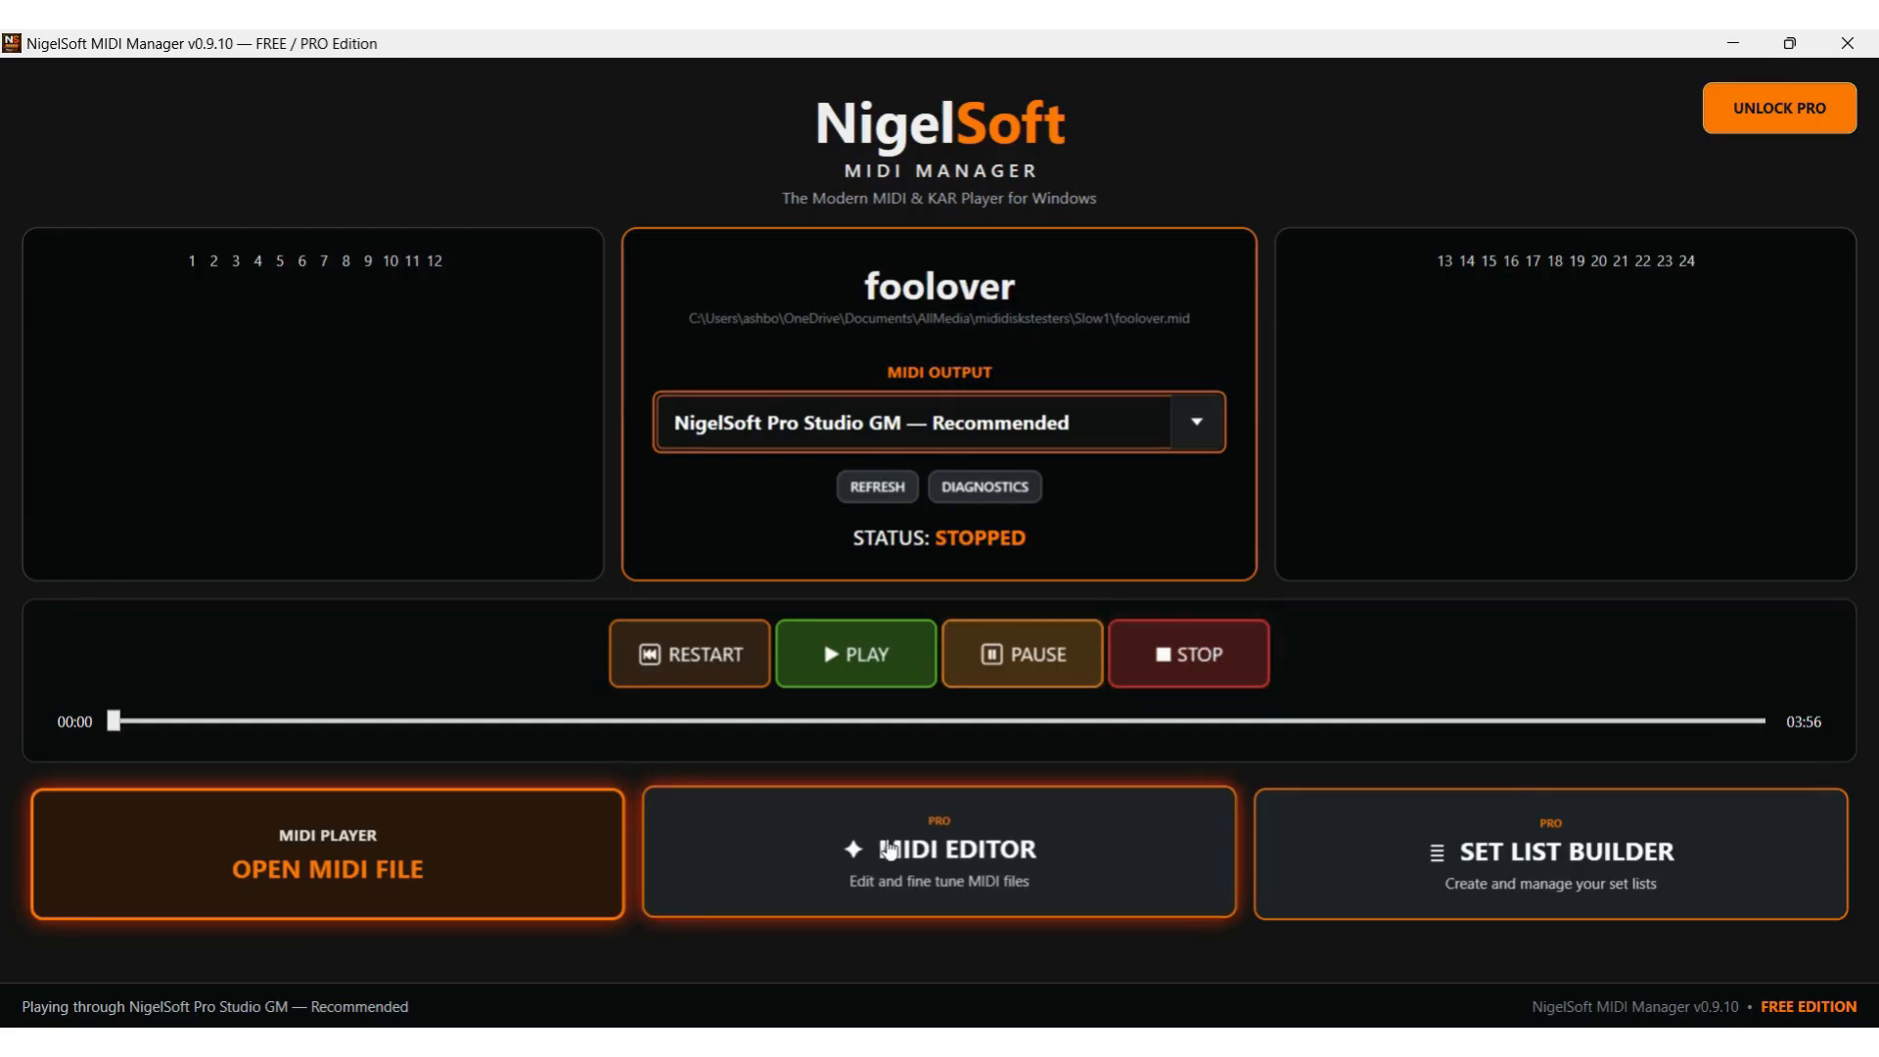
- Open the song in the MIDI Editor, decline the PRO upgrade offer, and start playback
left_click(889, 849)
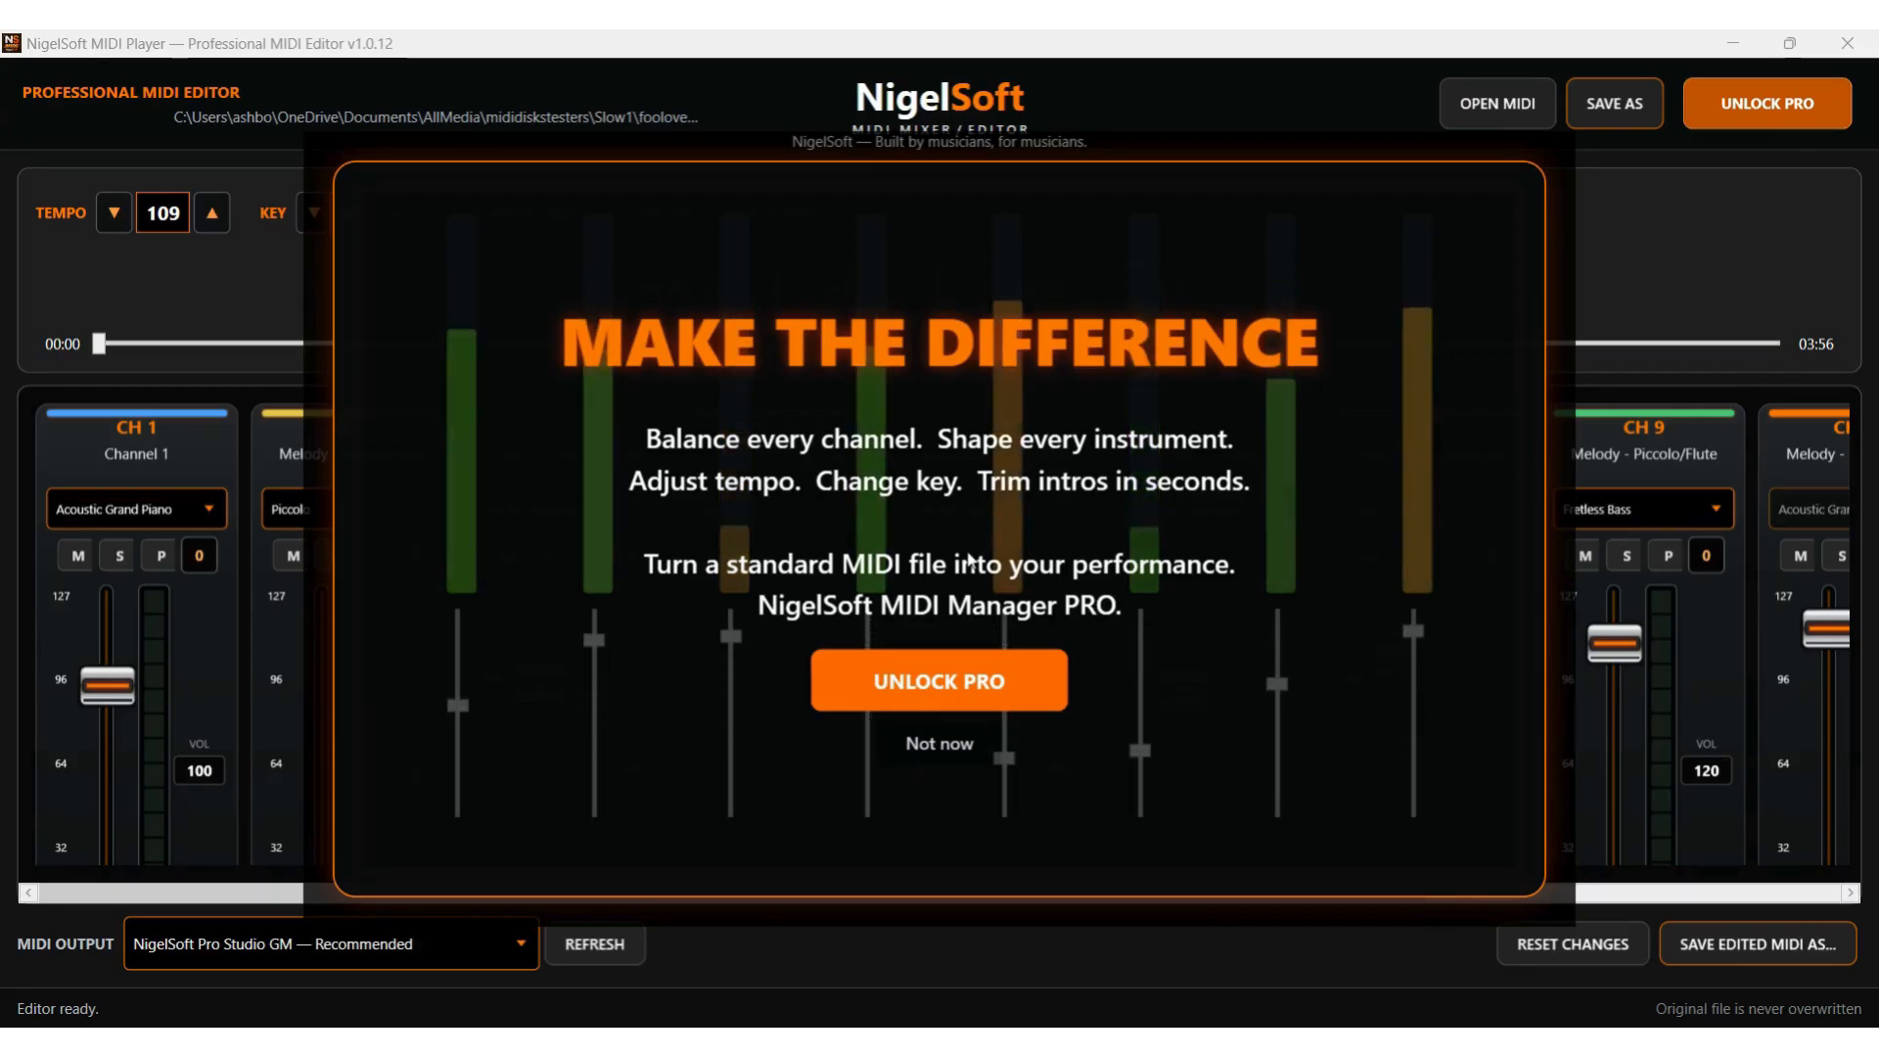
left_click(946, 744)
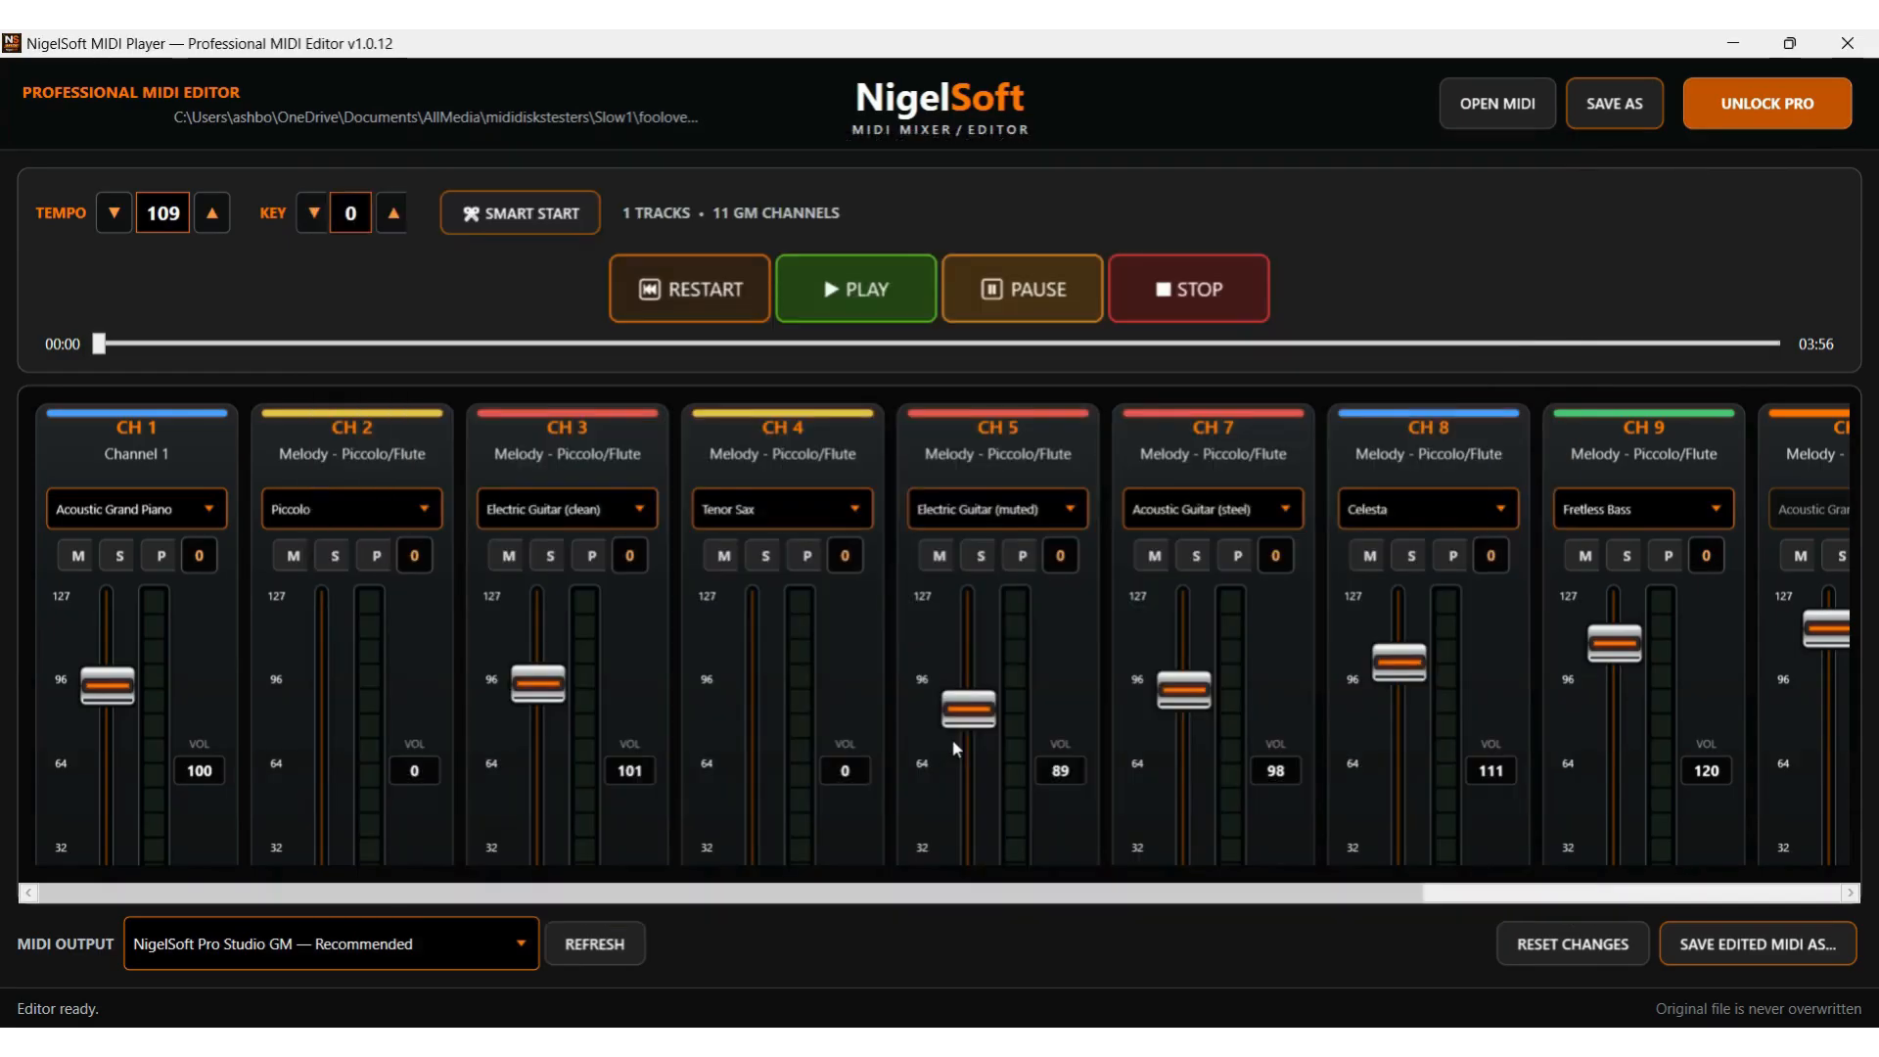
left_click(866, 287)
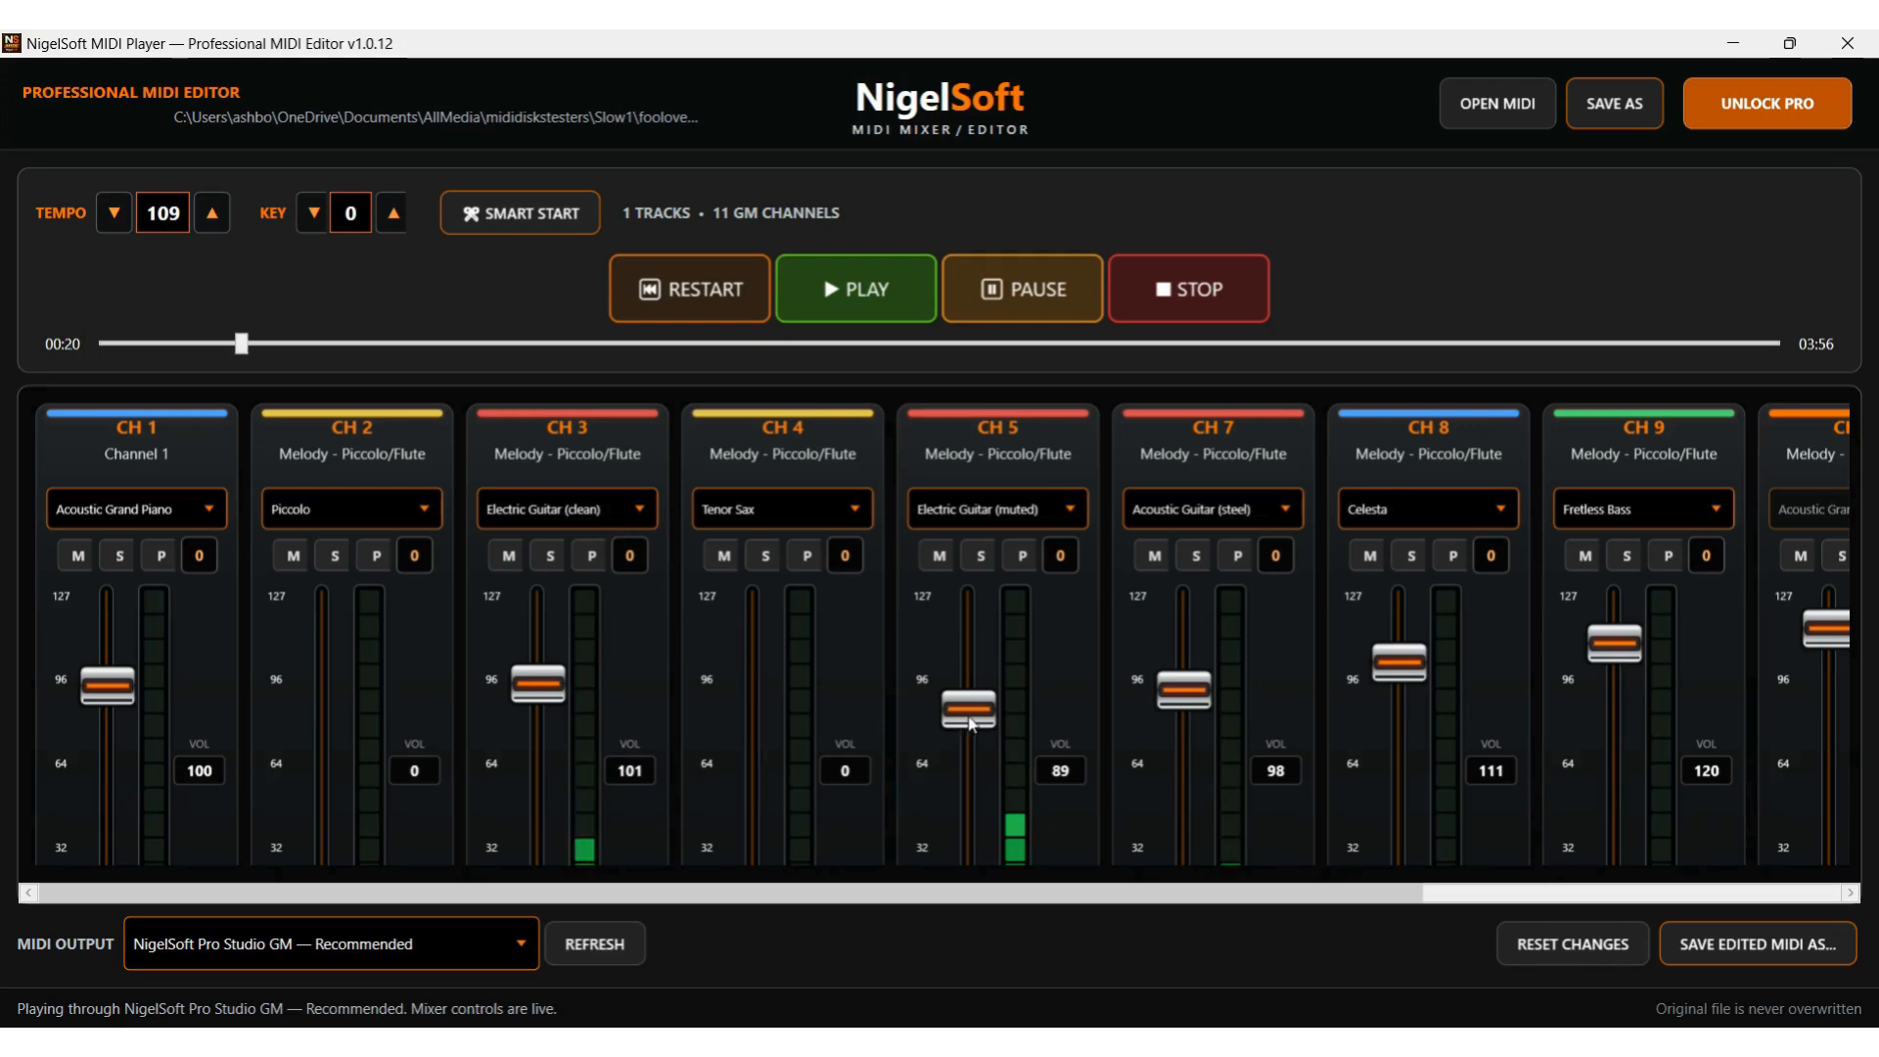
- Lower the volumes during playback: channel 5 to 34, channel 3 to 39, channel 7 to 31, channel 11 to 26 and channel 12 to 29
left_click_drag(971, 725, 969, 840)
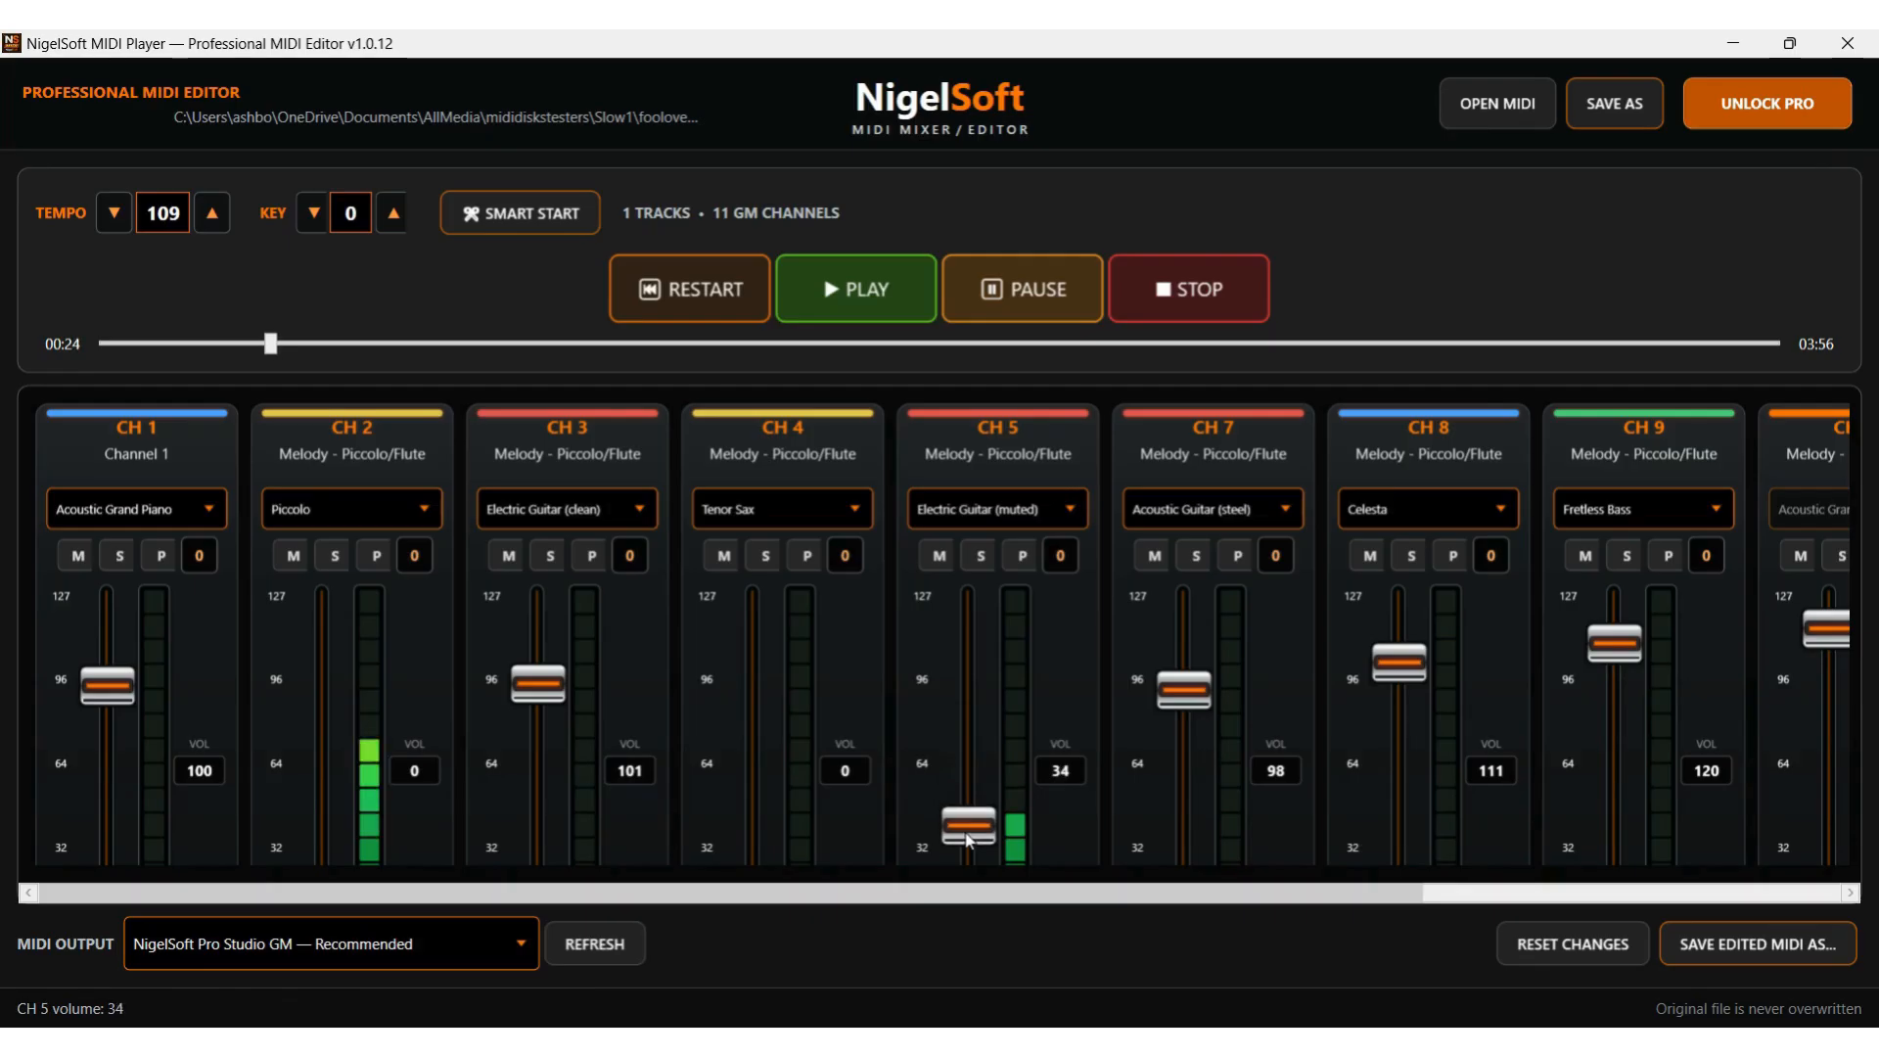
left_click_drag(536, 683, 539, 820)
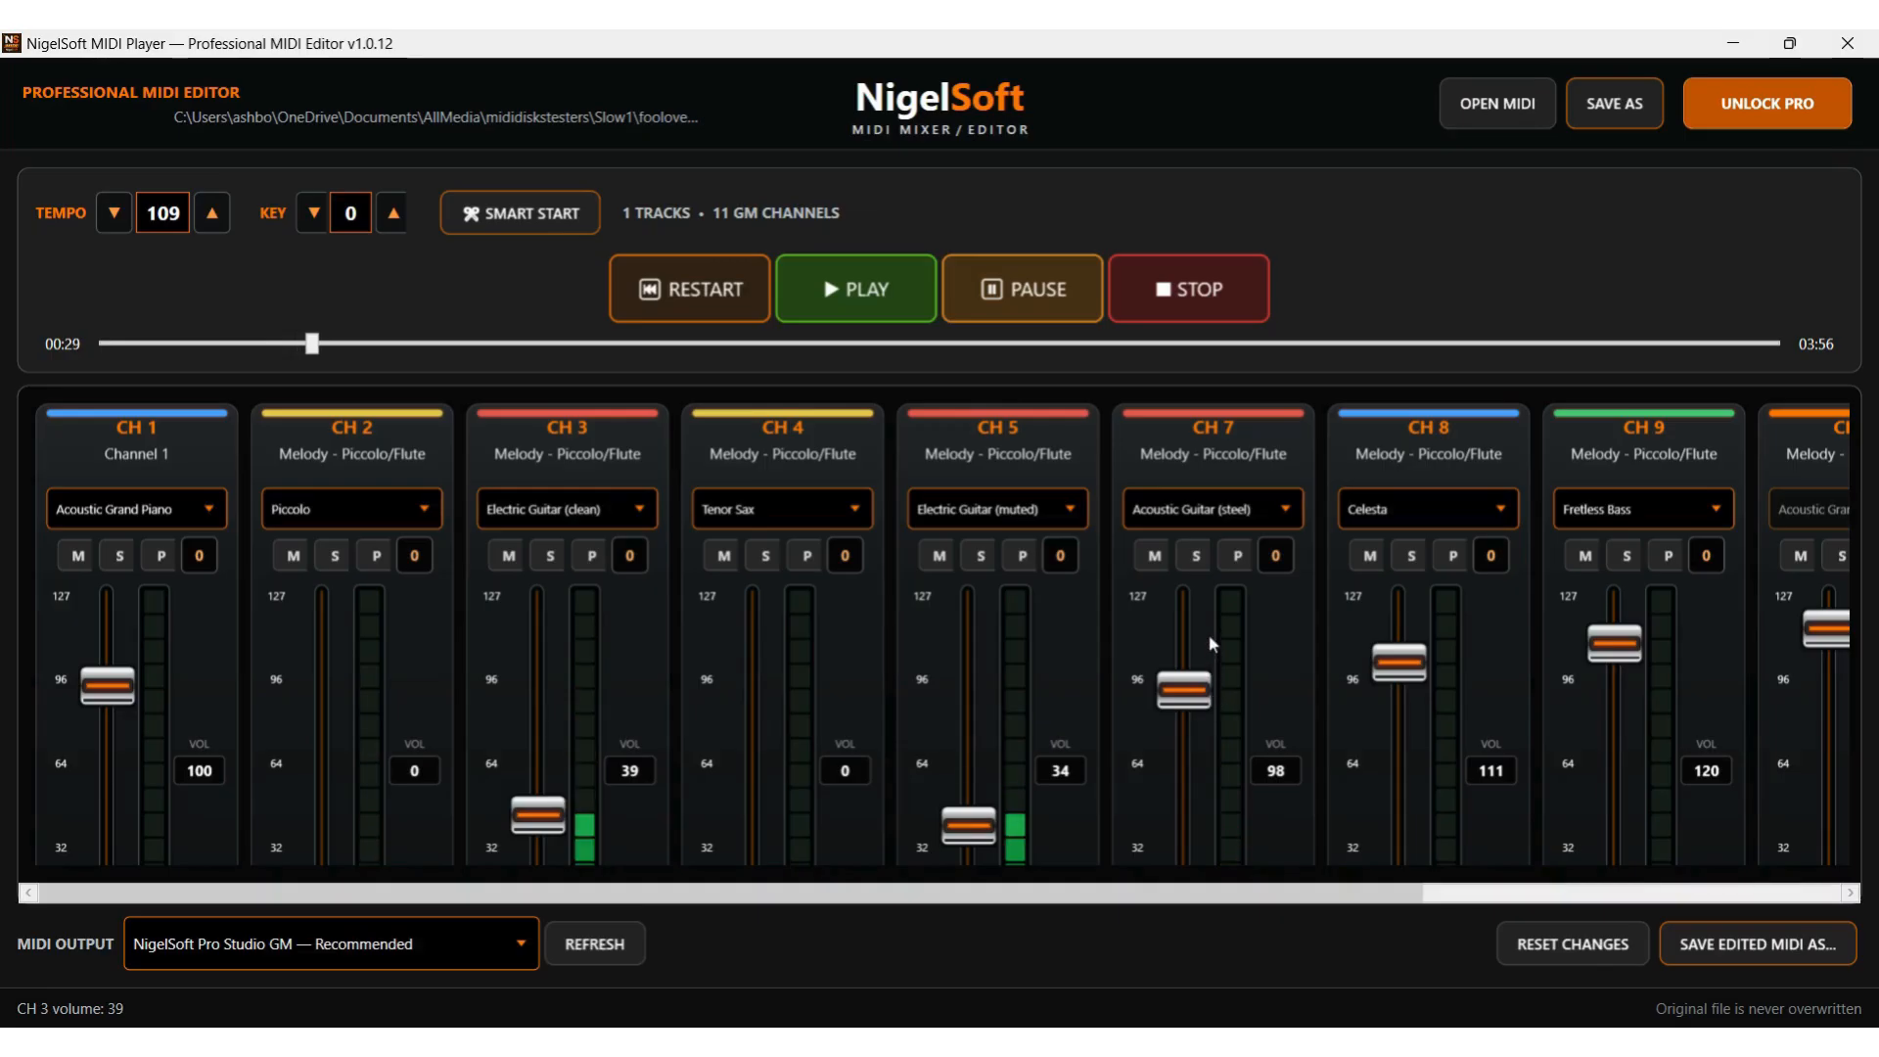
left_click_drag(1204, 690, 1196, 822)
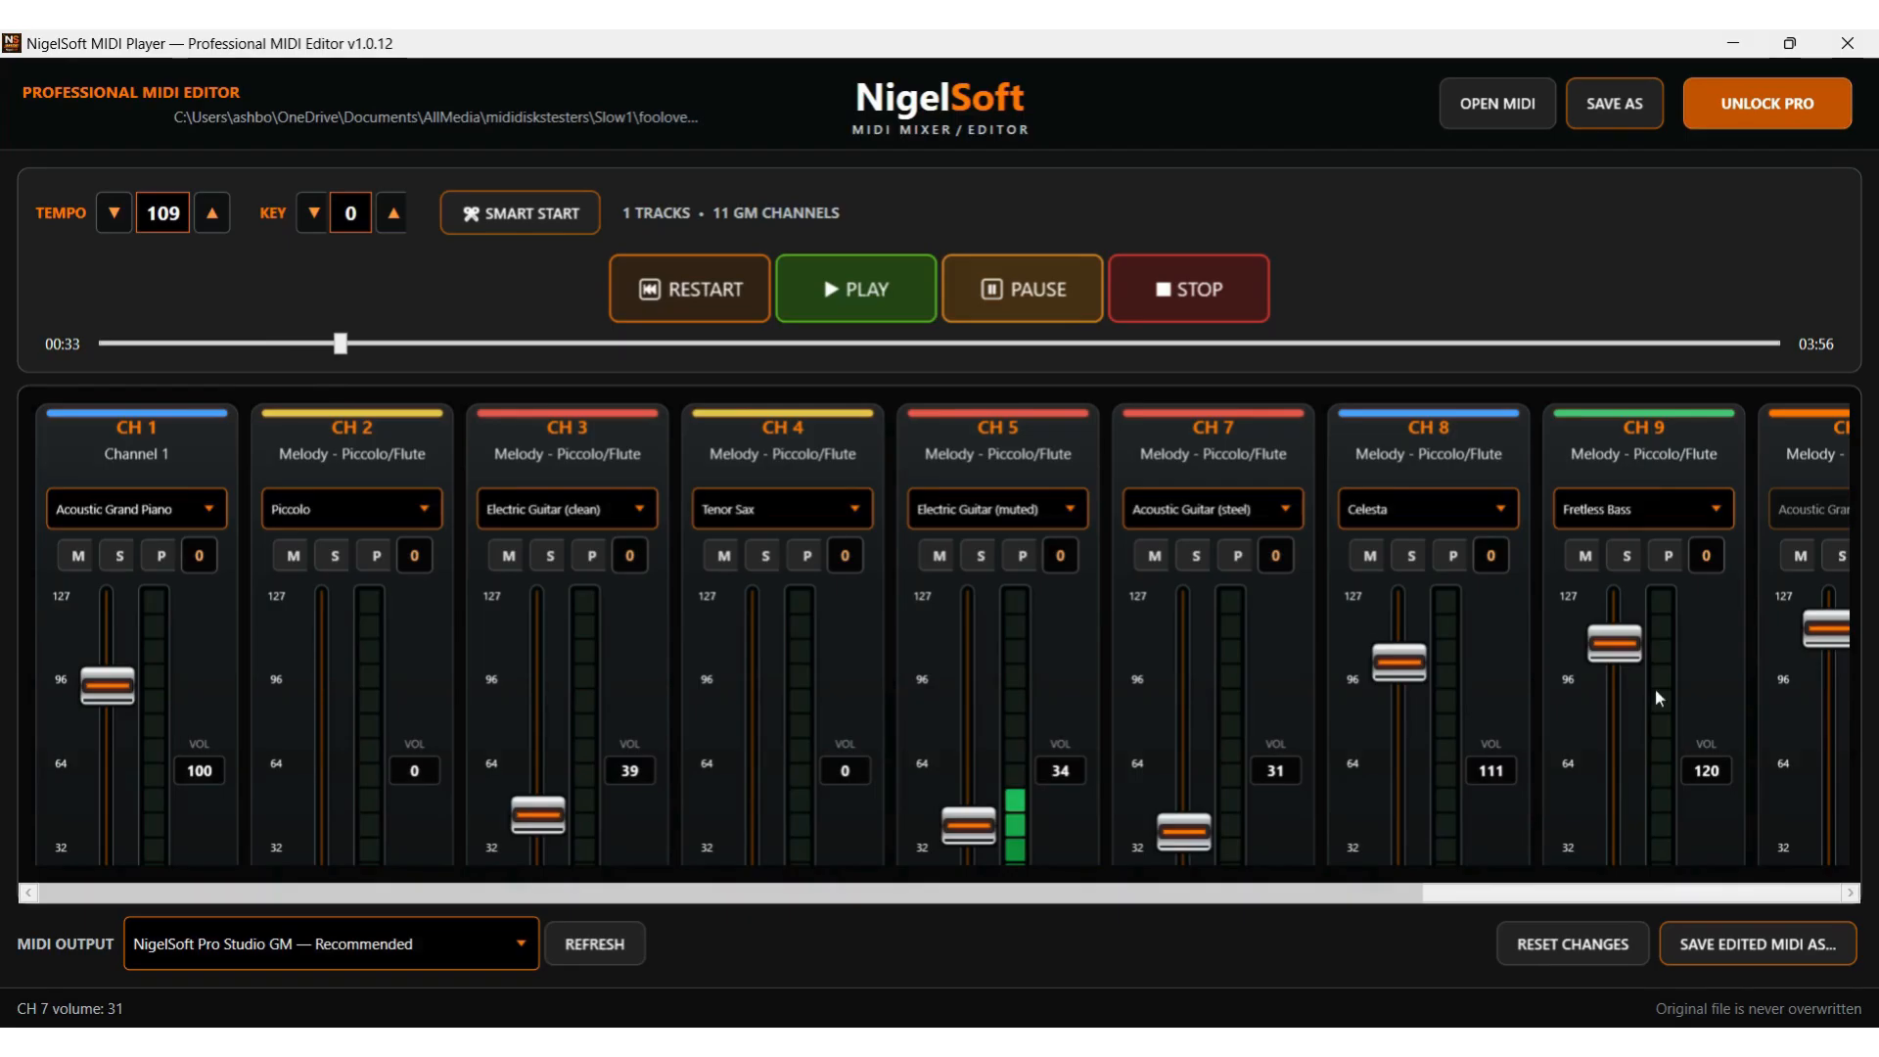
left_click_drag(1220, 891, 1558, 890)
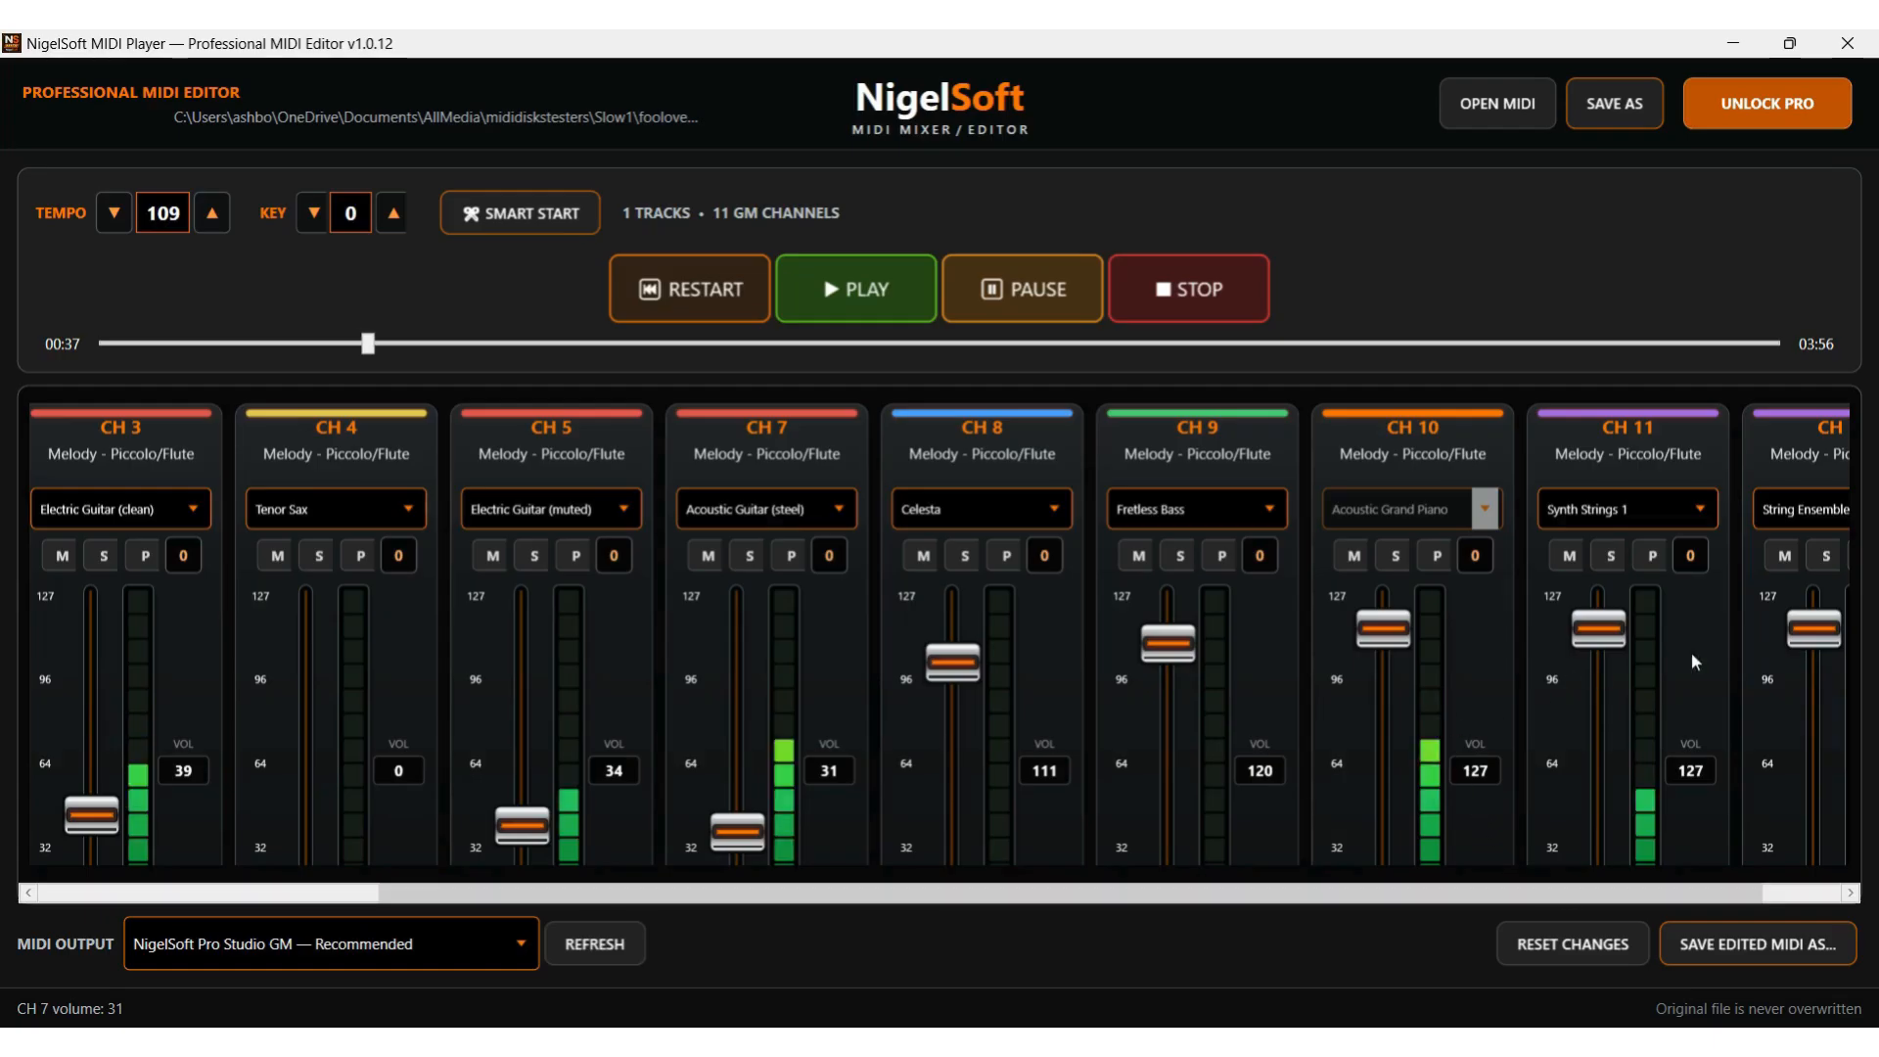
left_click_drag(1622, 635, 1610, 850)
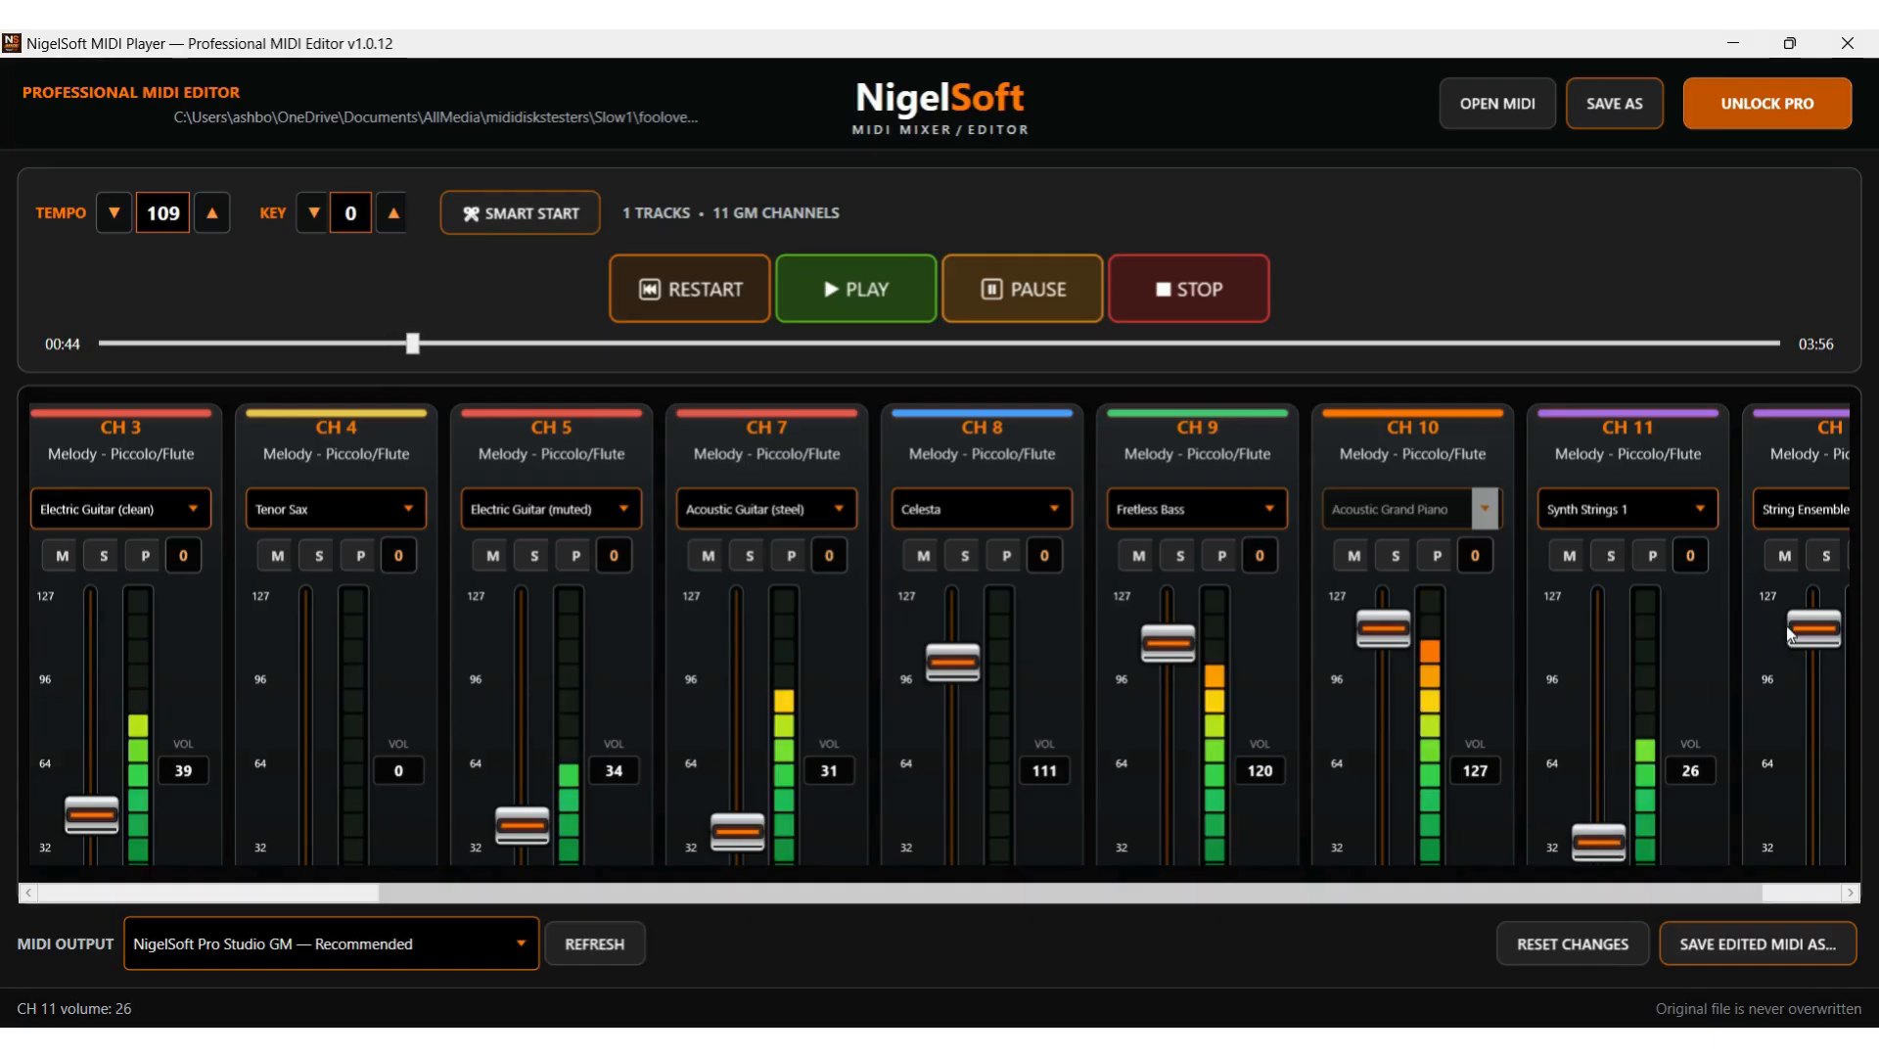
left_click_drag(1813, 629, 1811, 855)
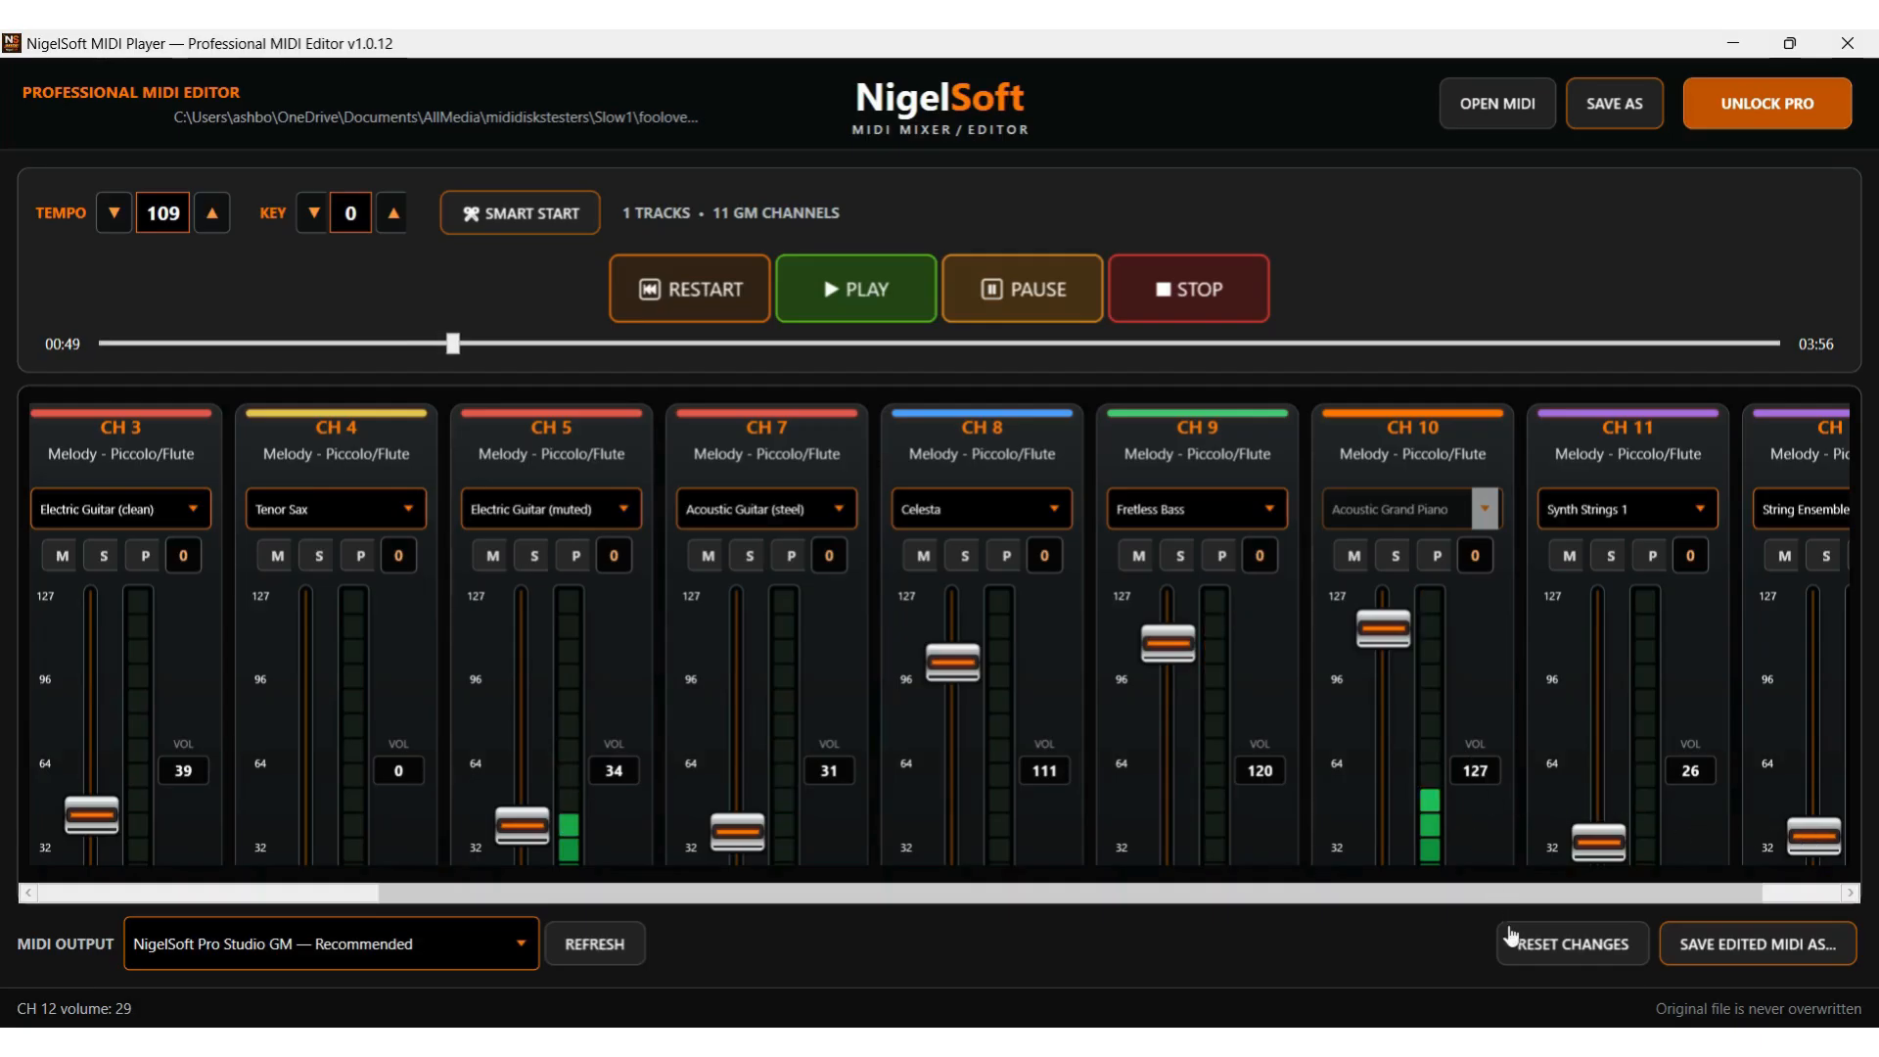
- Reset all mixer changes and resume playback of the song
left_click(1573, 944)
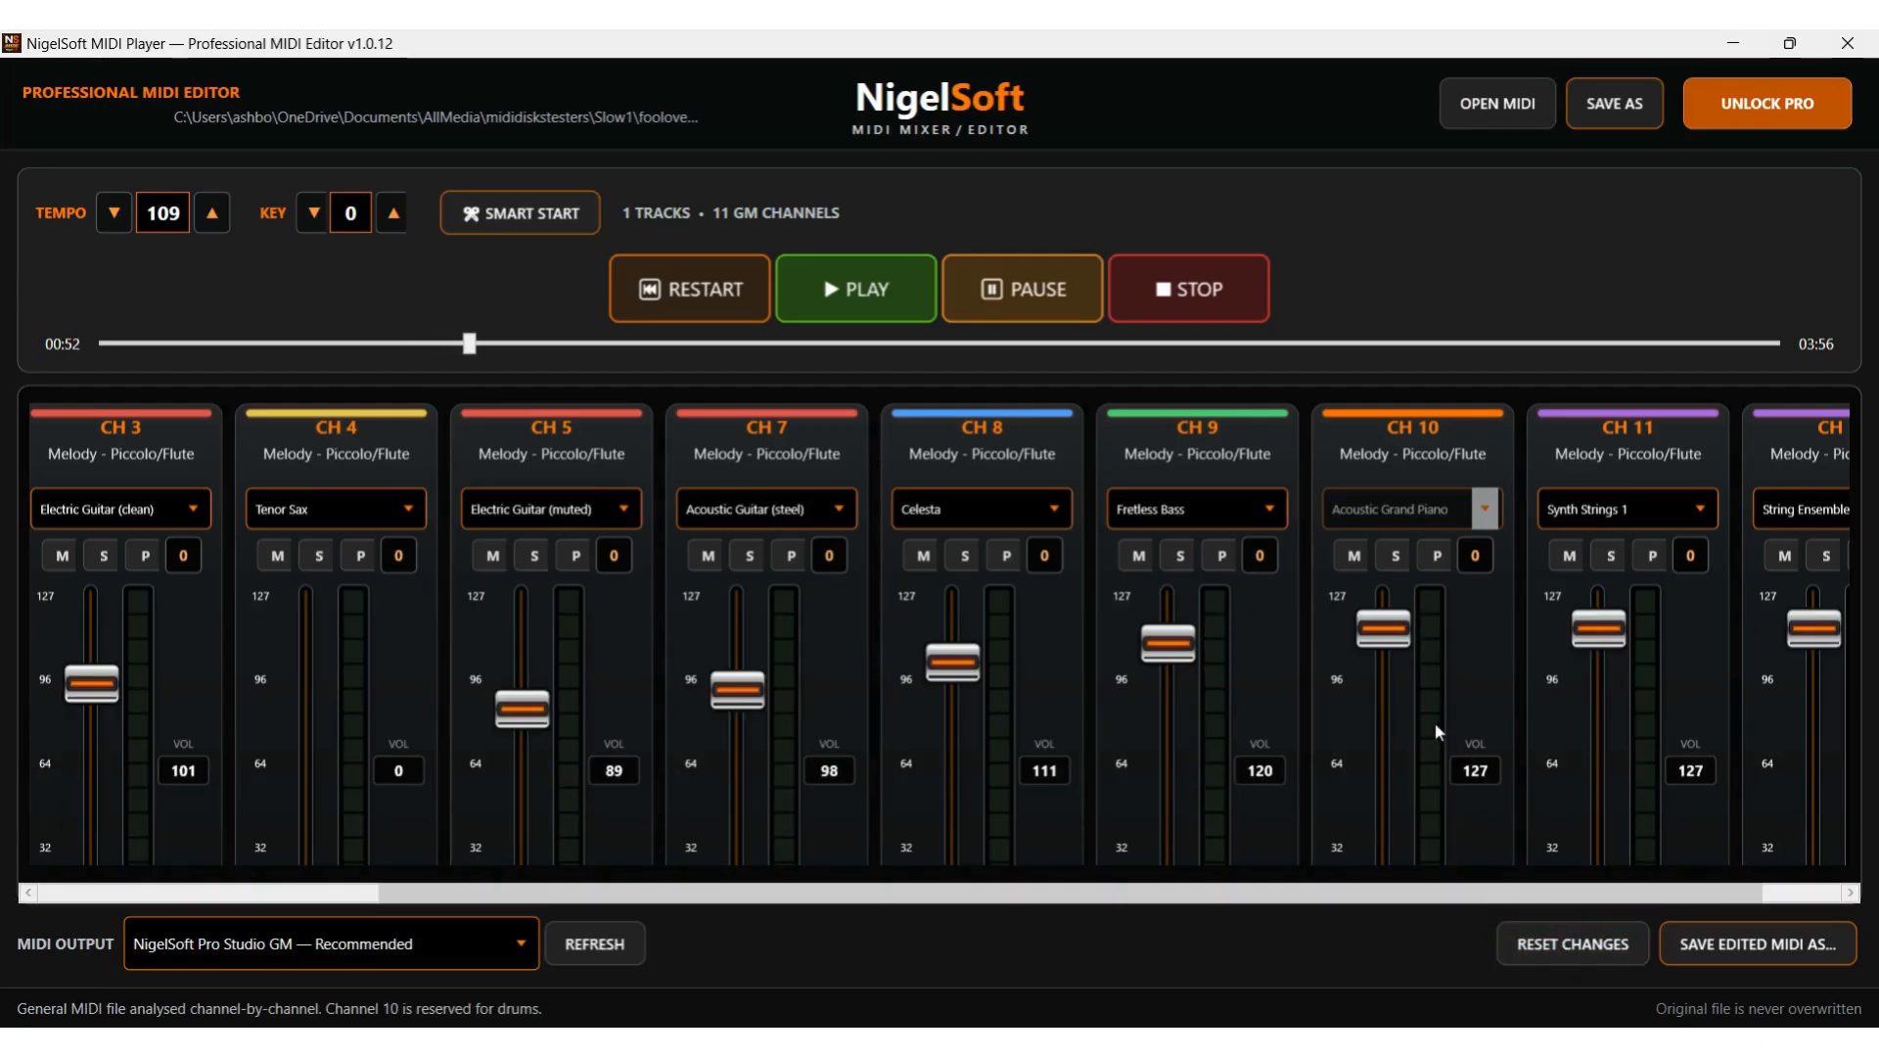
left_click(881, 279)
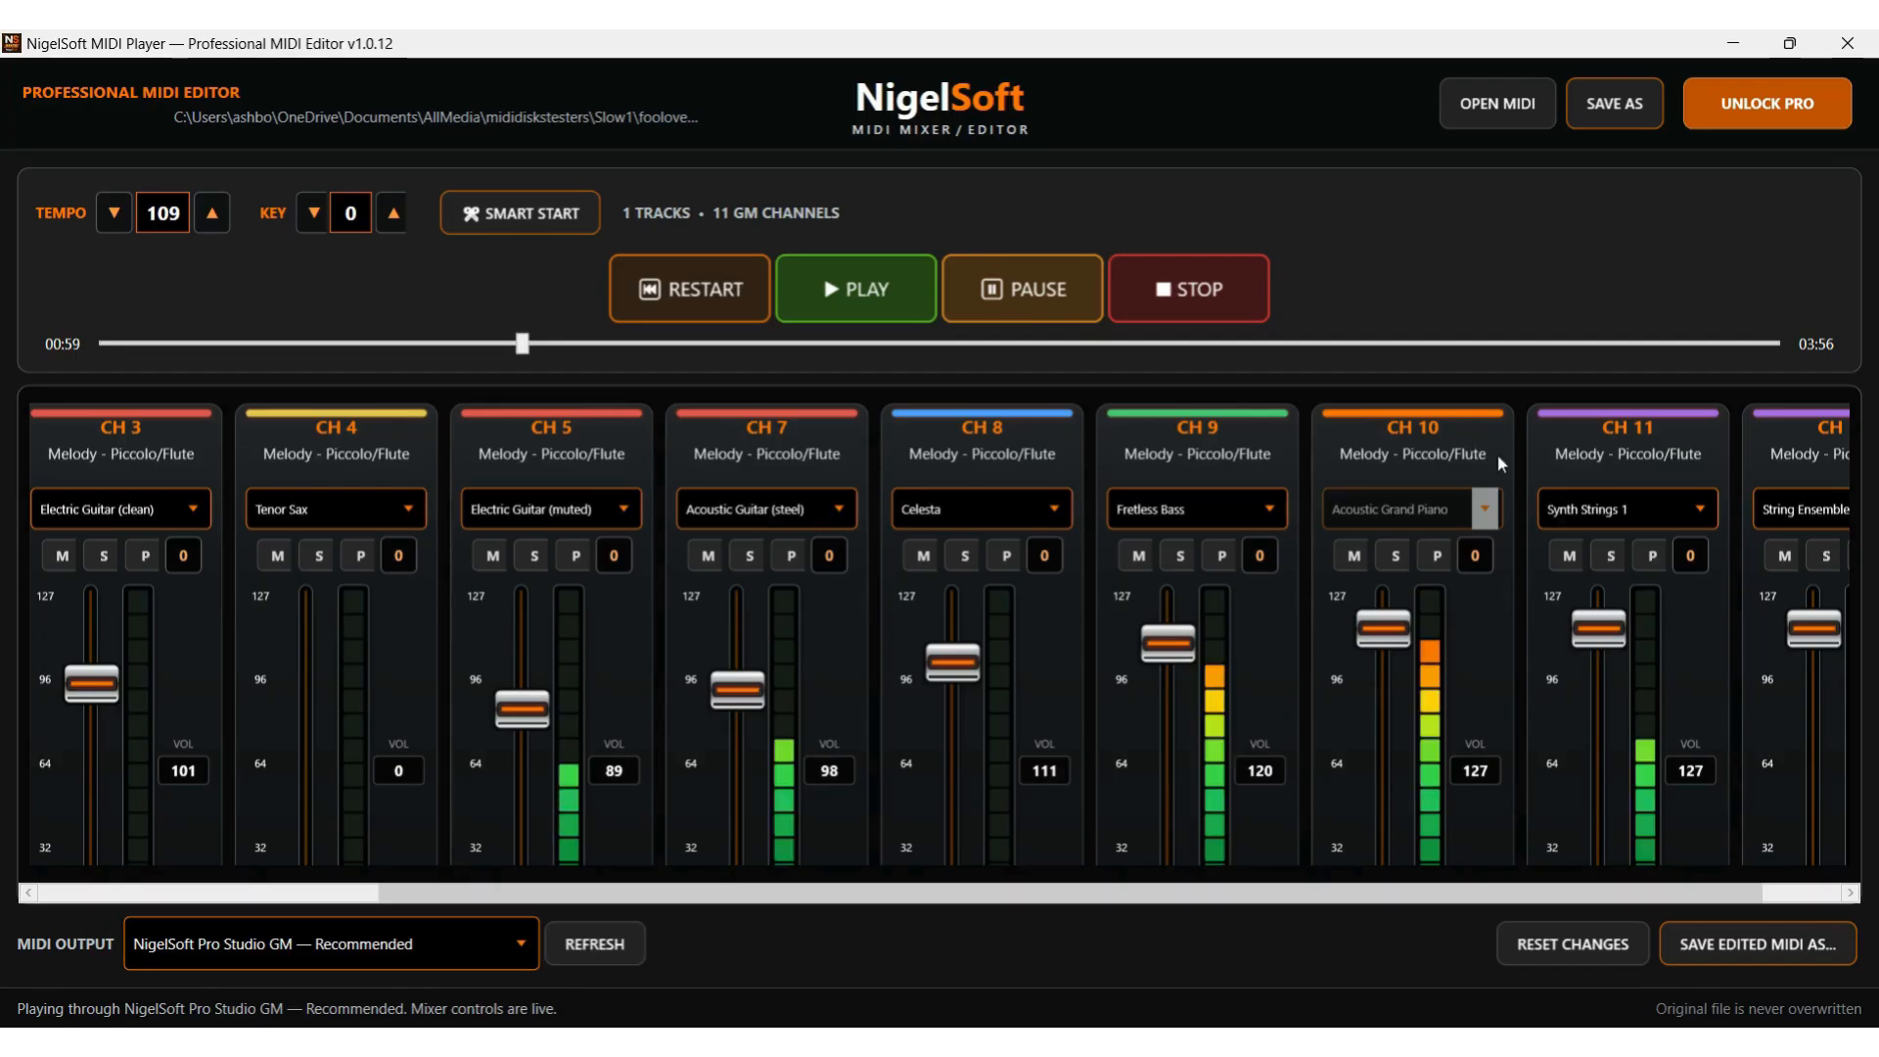
- Change channel 11's instrument from Synth Strings 1 to Choir Aahs while the song plays
left_click(1704, 517)
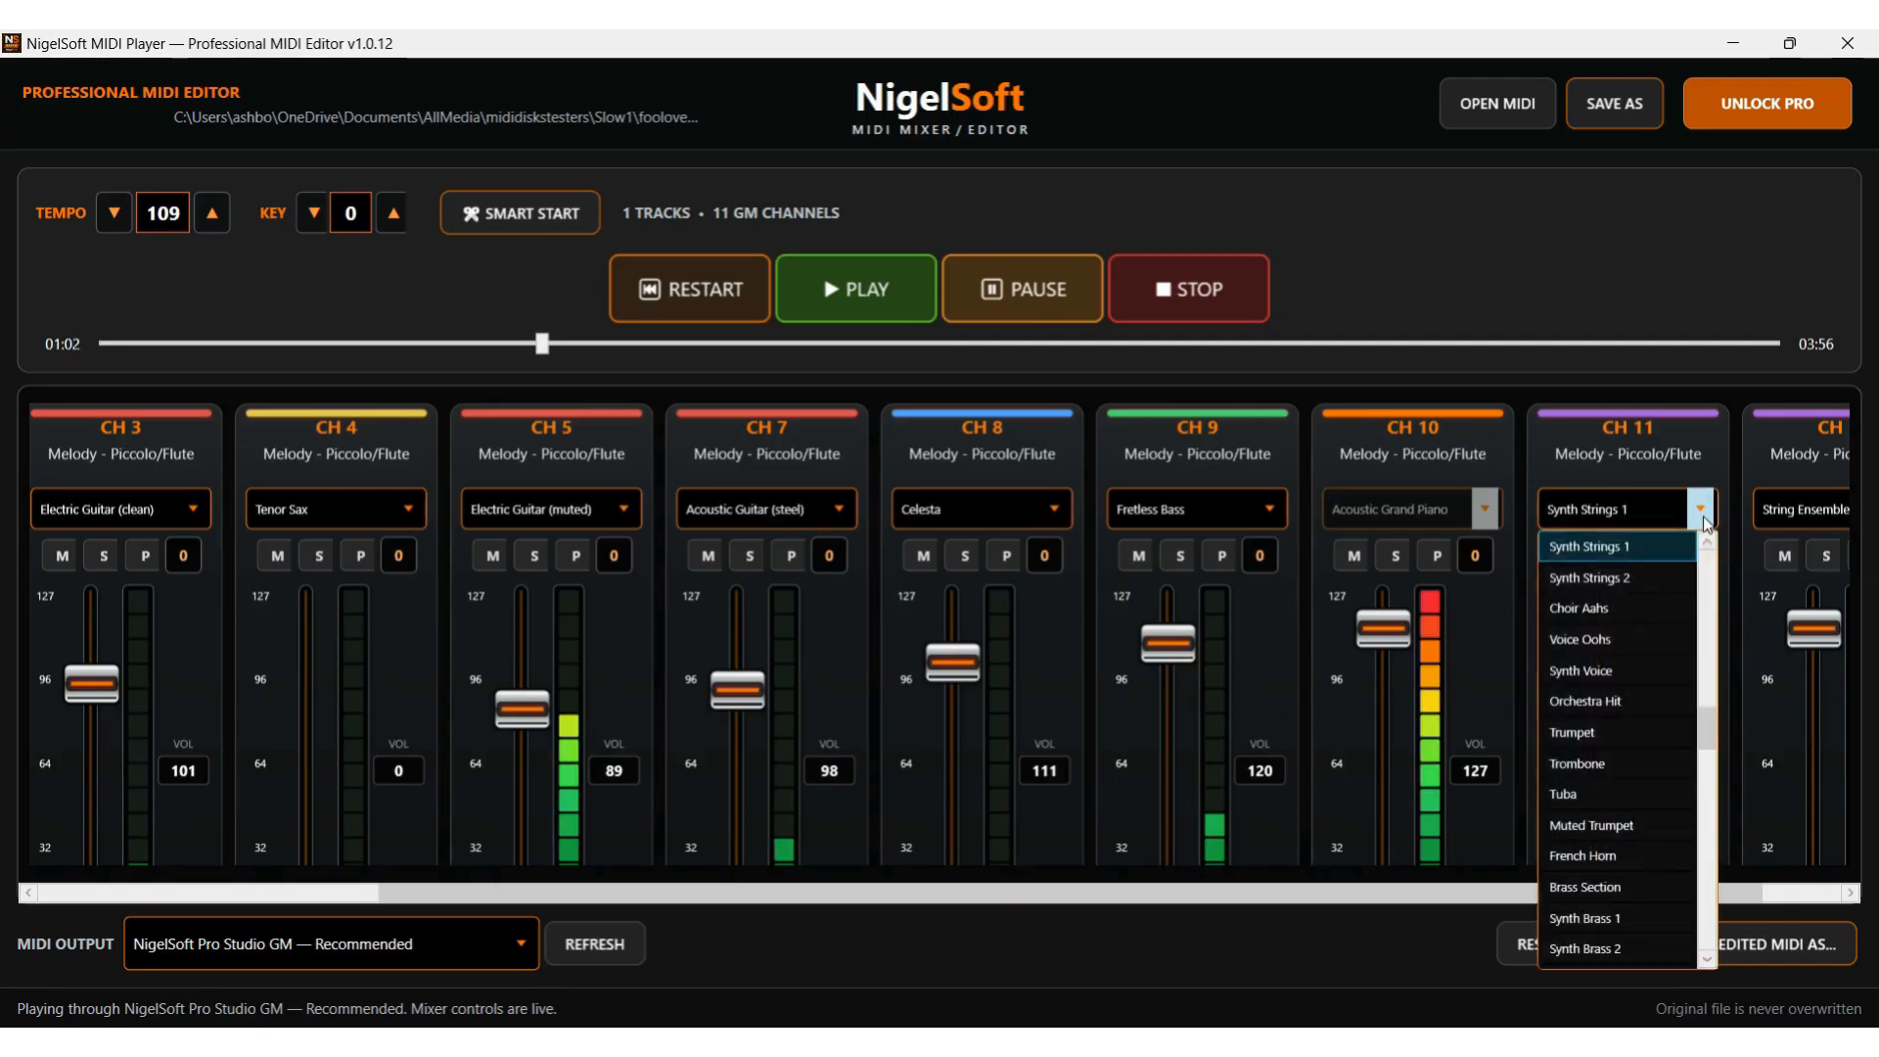
left_click(1588, 614)
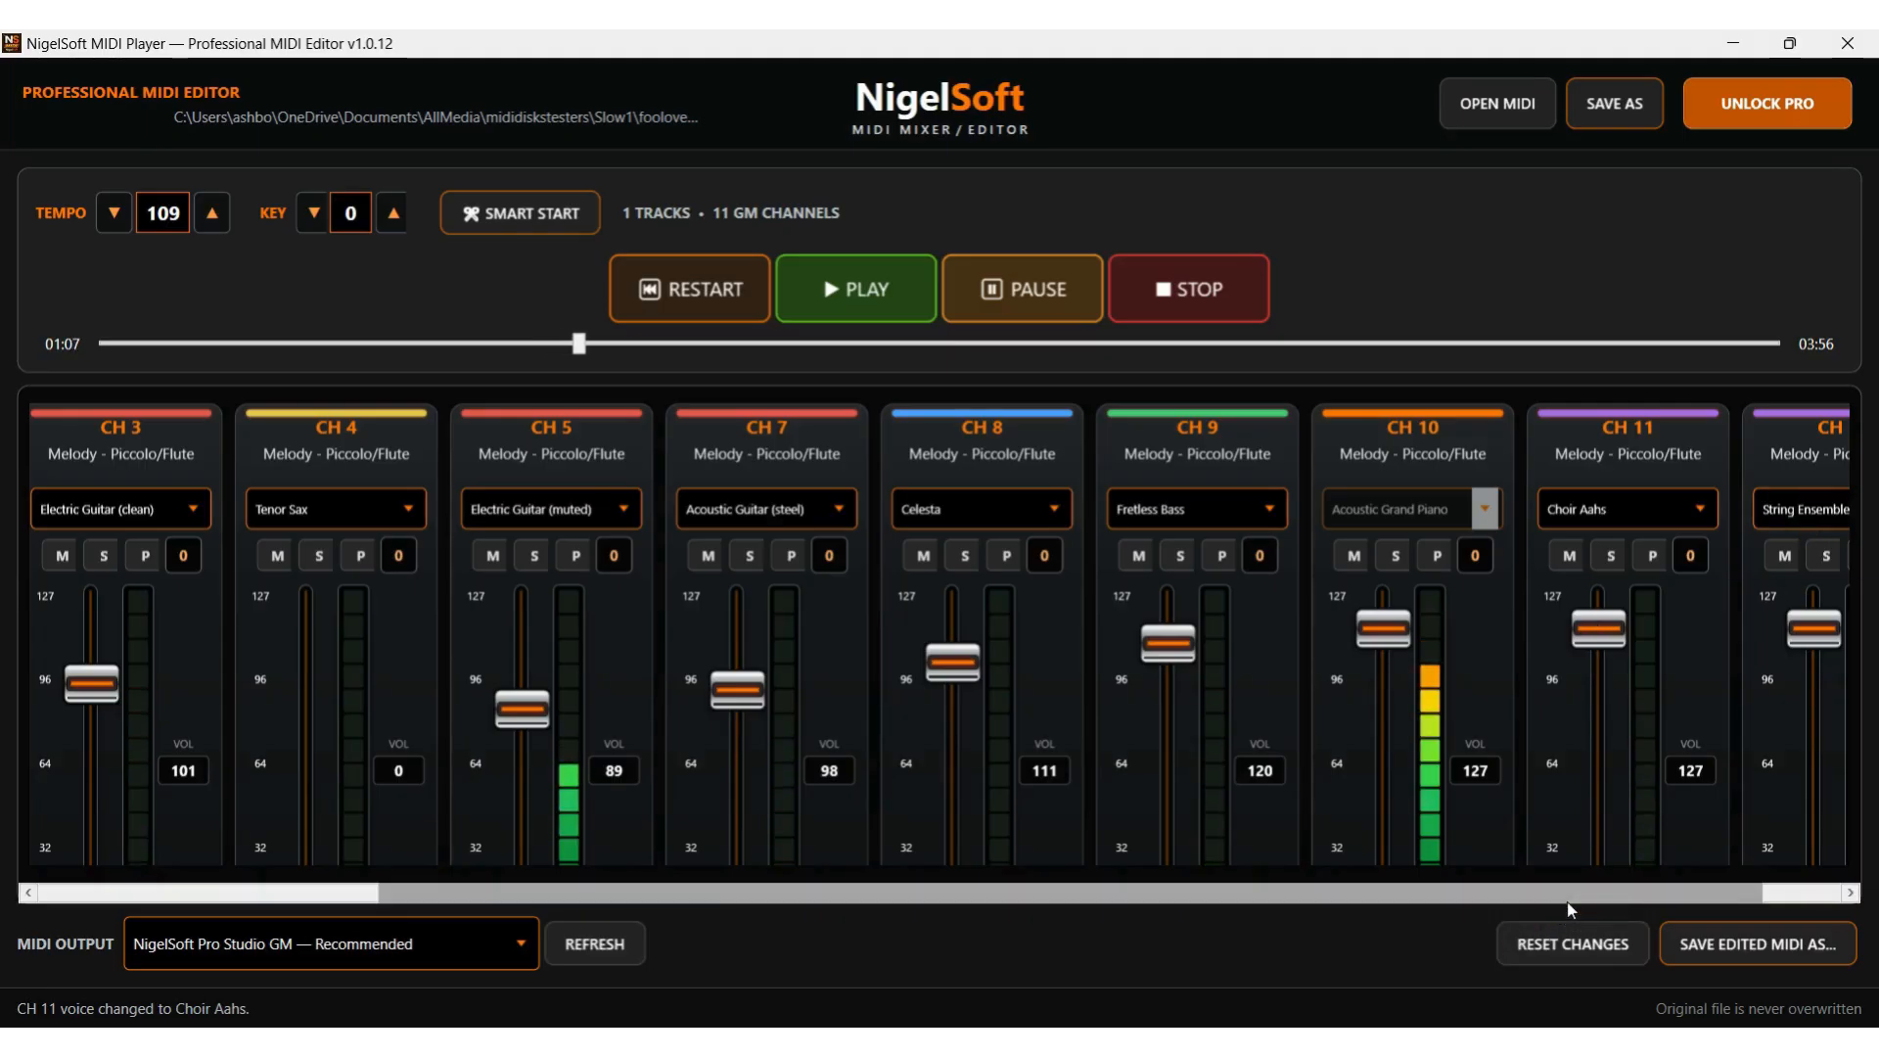
- Set channel 11's instrument to String Ensemble 1 while the song plays
left_click_drag(1566, 901, 1693, 900)
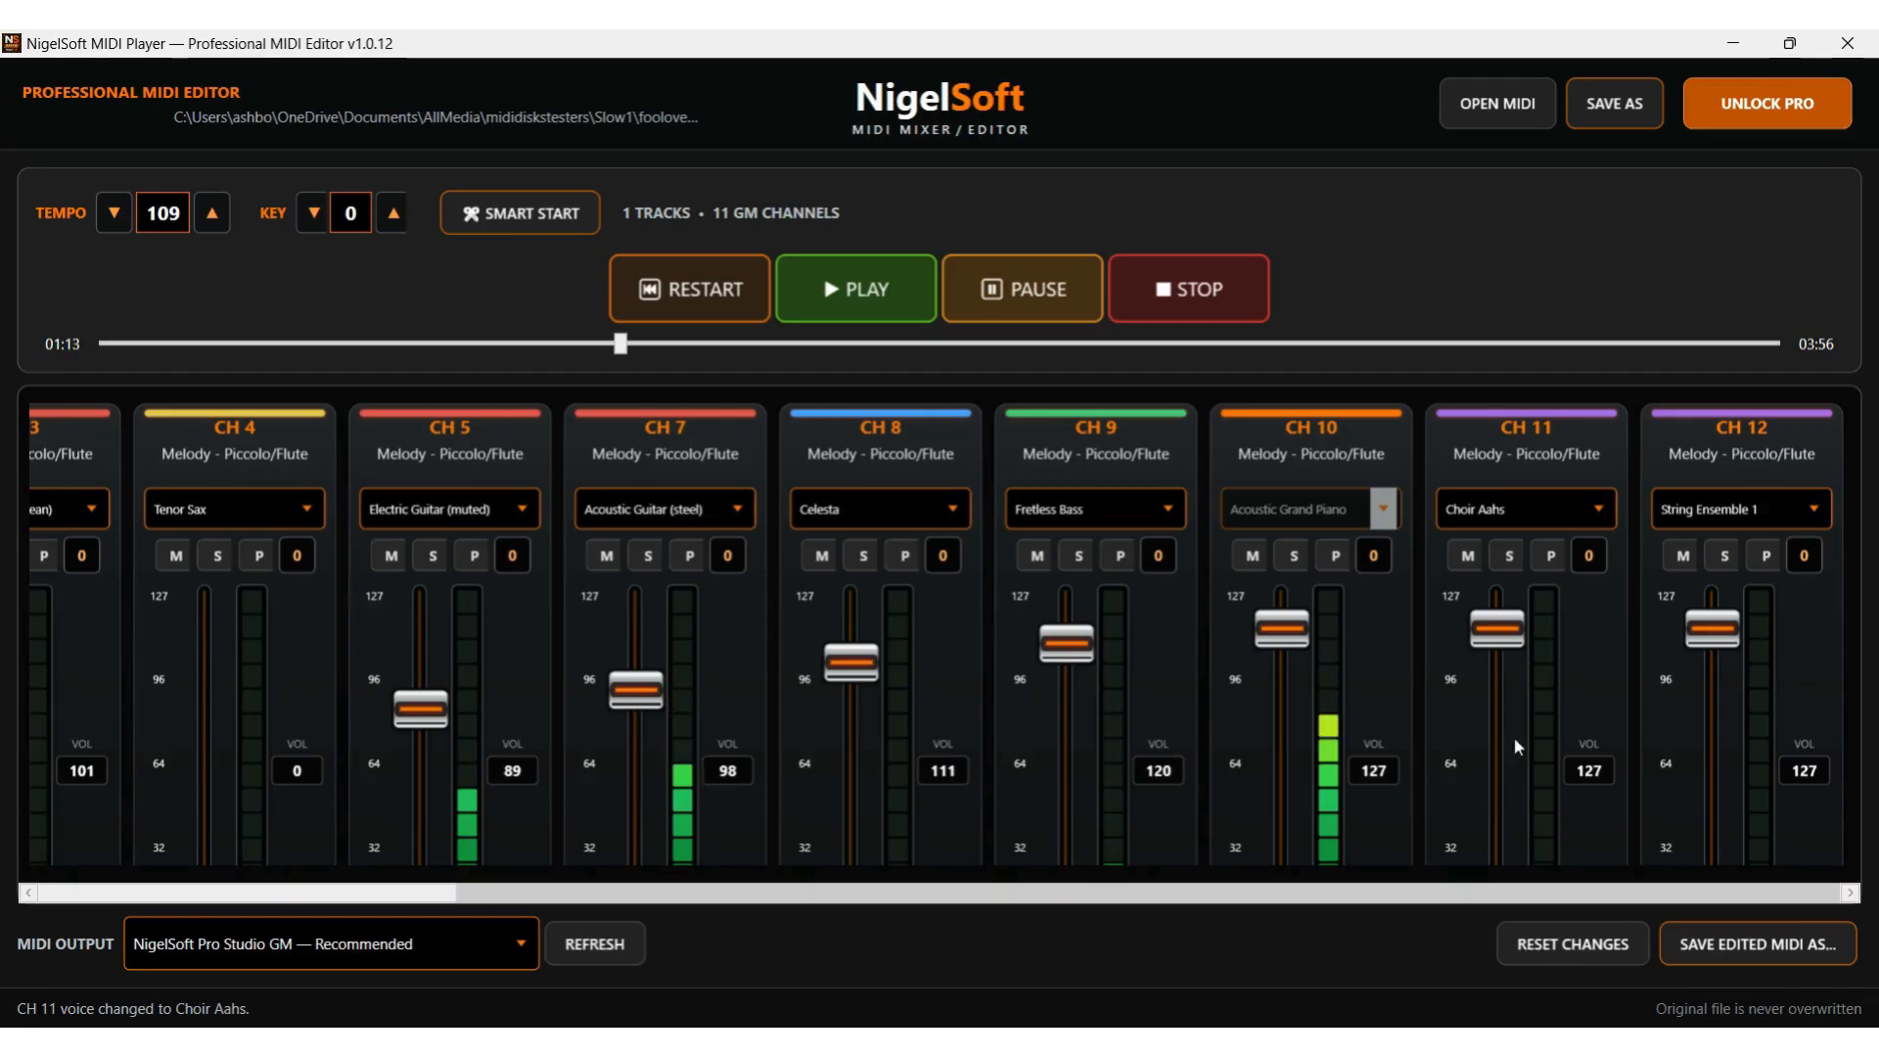
left_click(1595, 511)
scroll(1543, 625, "up", 2)
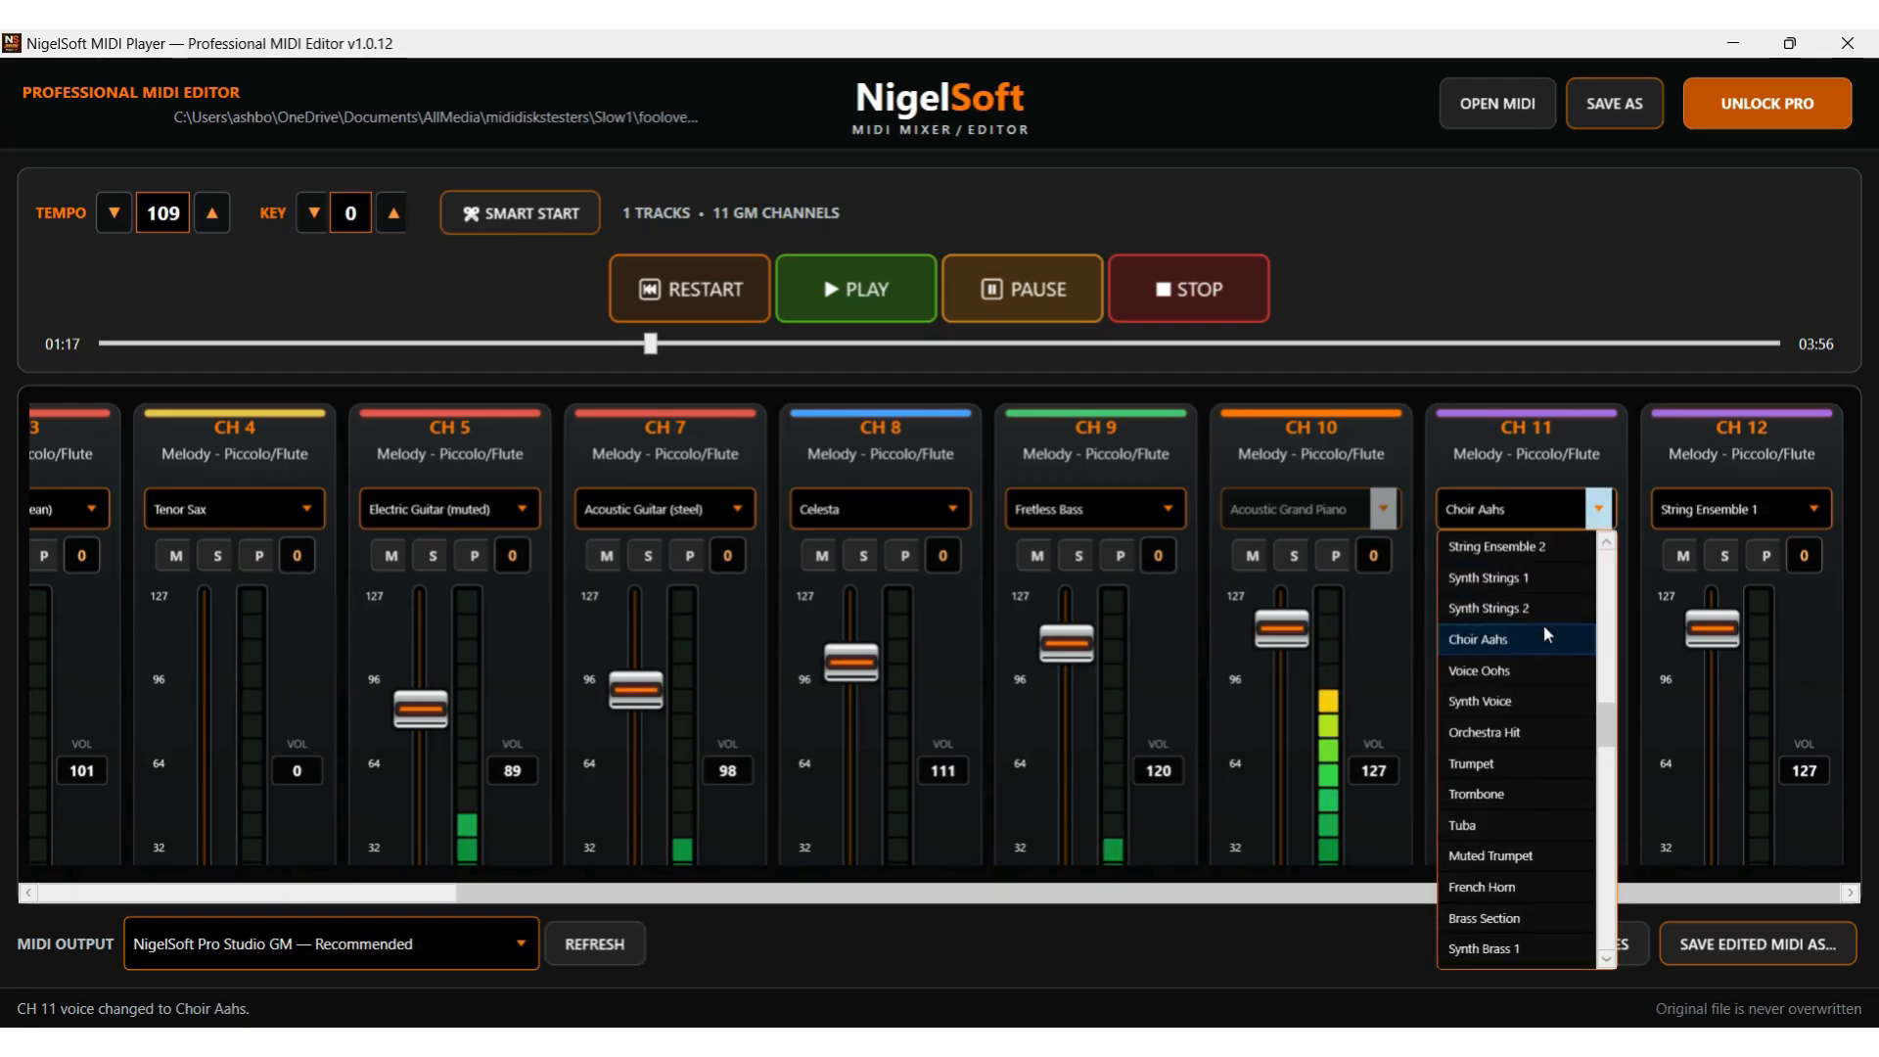
left_click(1536, 609)
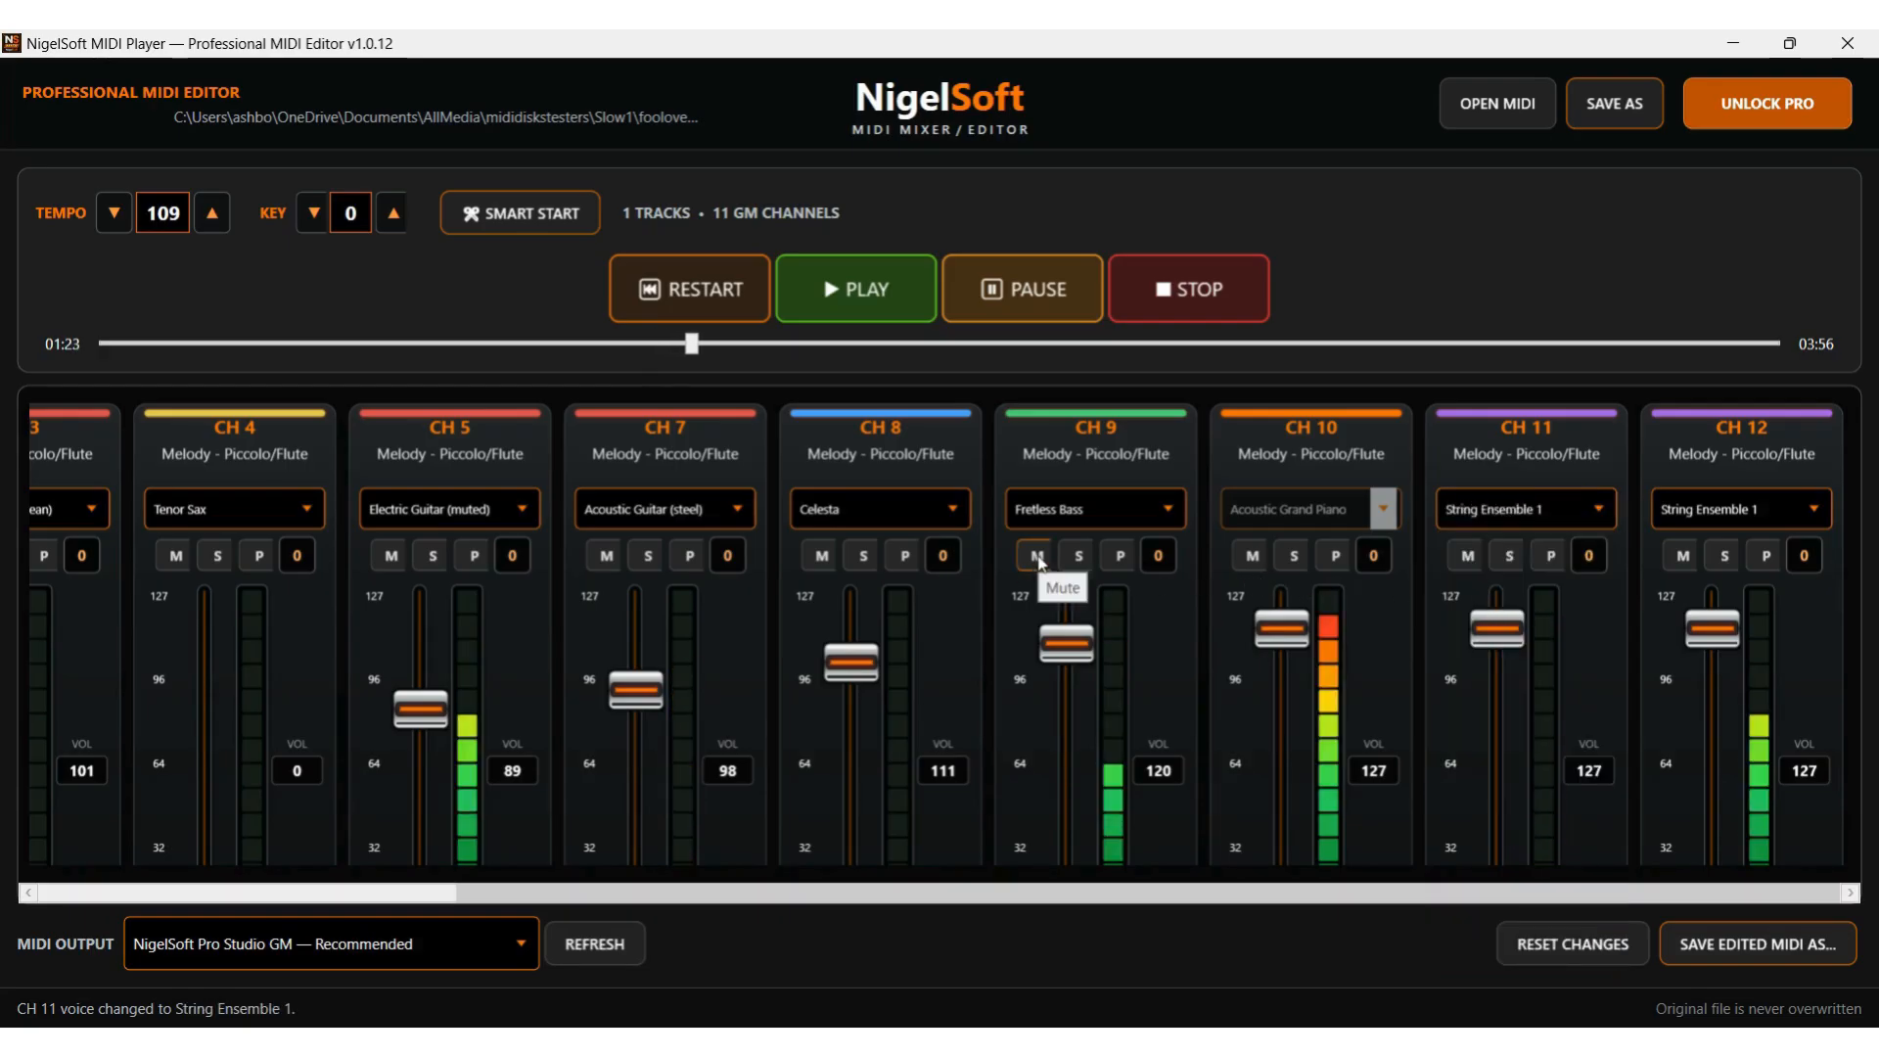
- Solo the Fretless Bass on channel 9 and raise its channel pitch to +9 semitones
left_click(1077, 558)
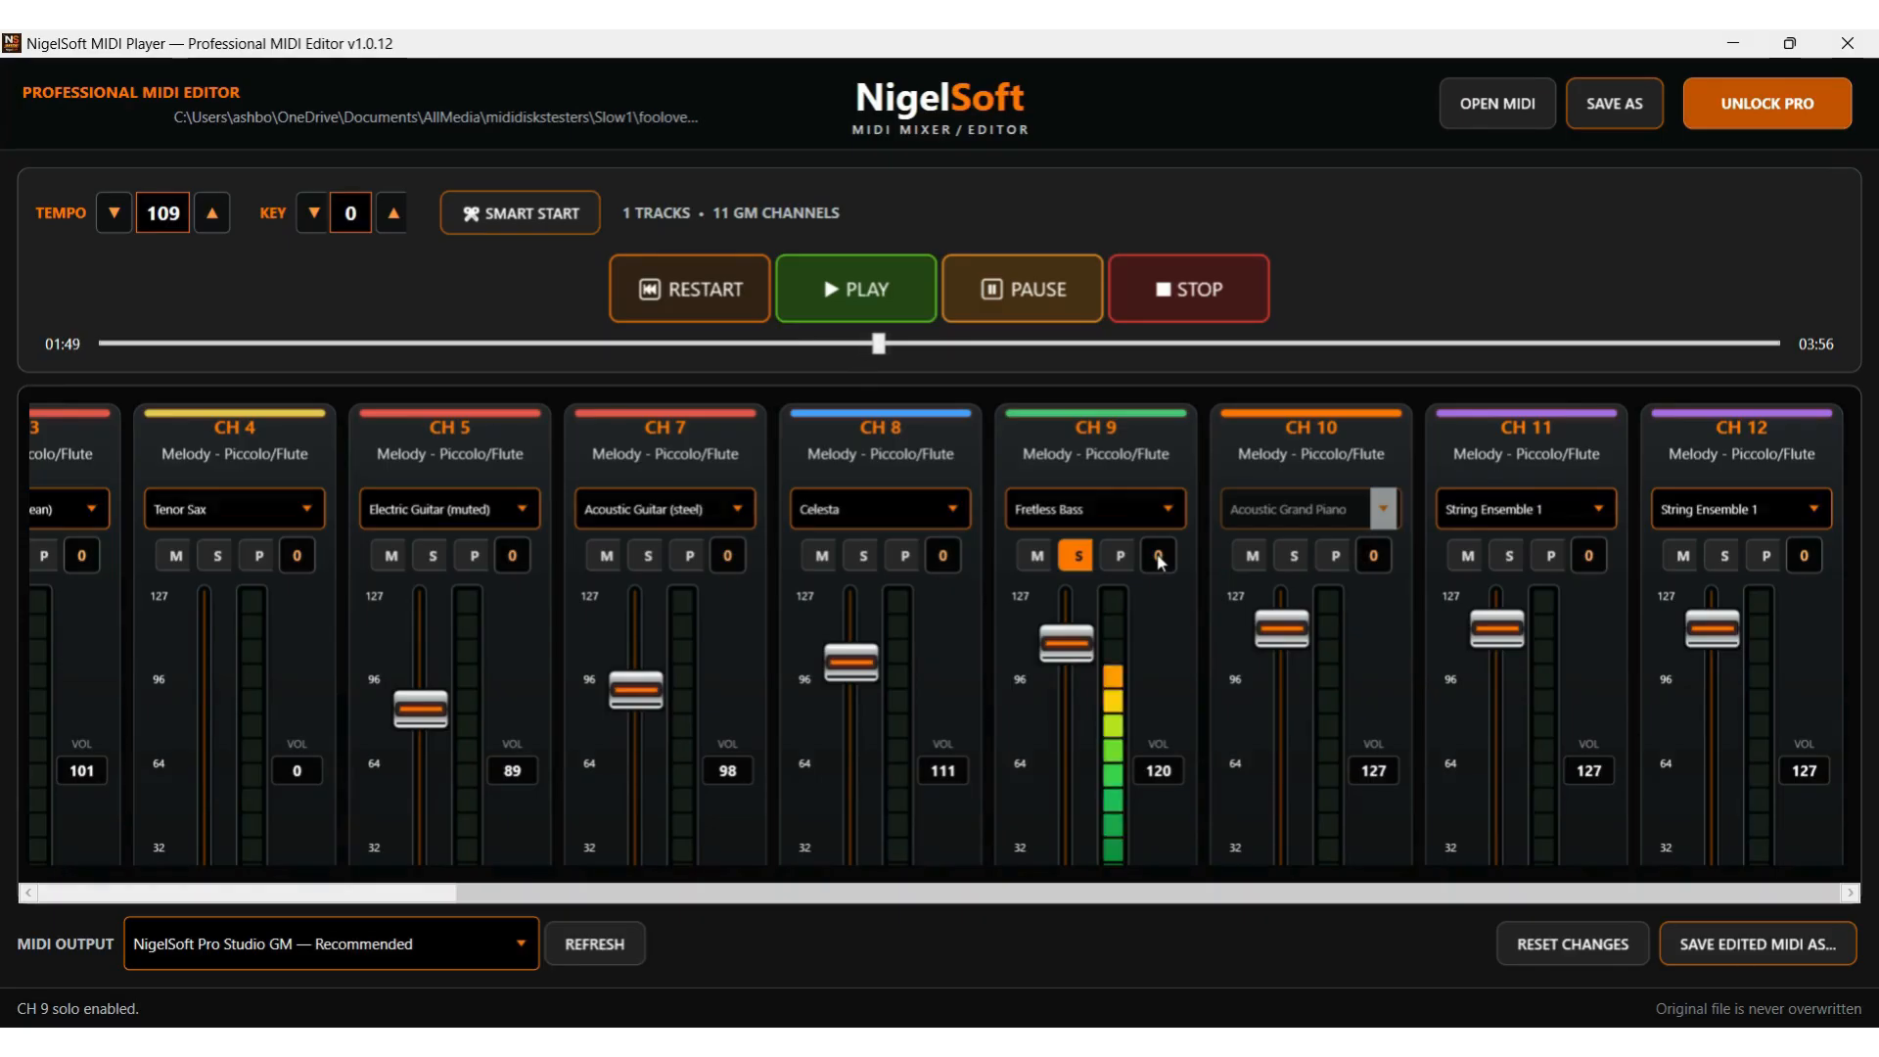
left_click(1122, 556)
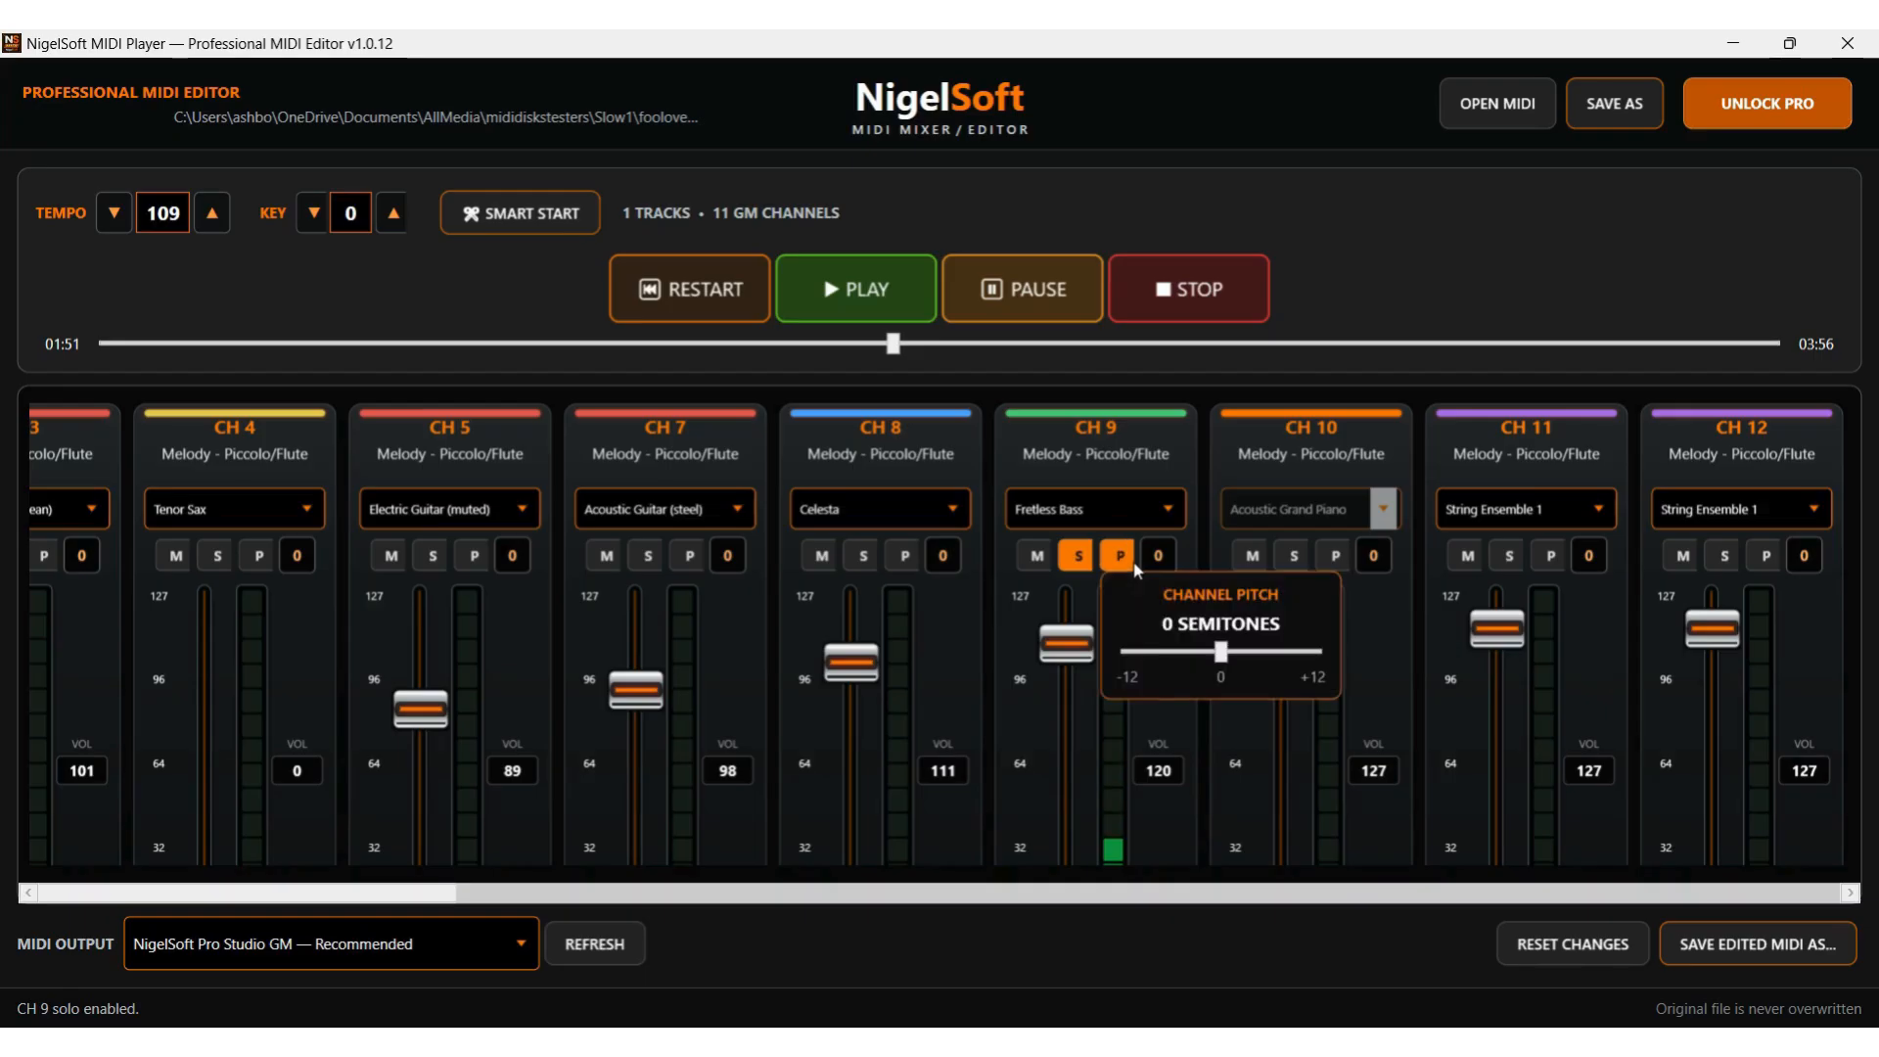
left_click_drag(1226, 658, 1272, 659)
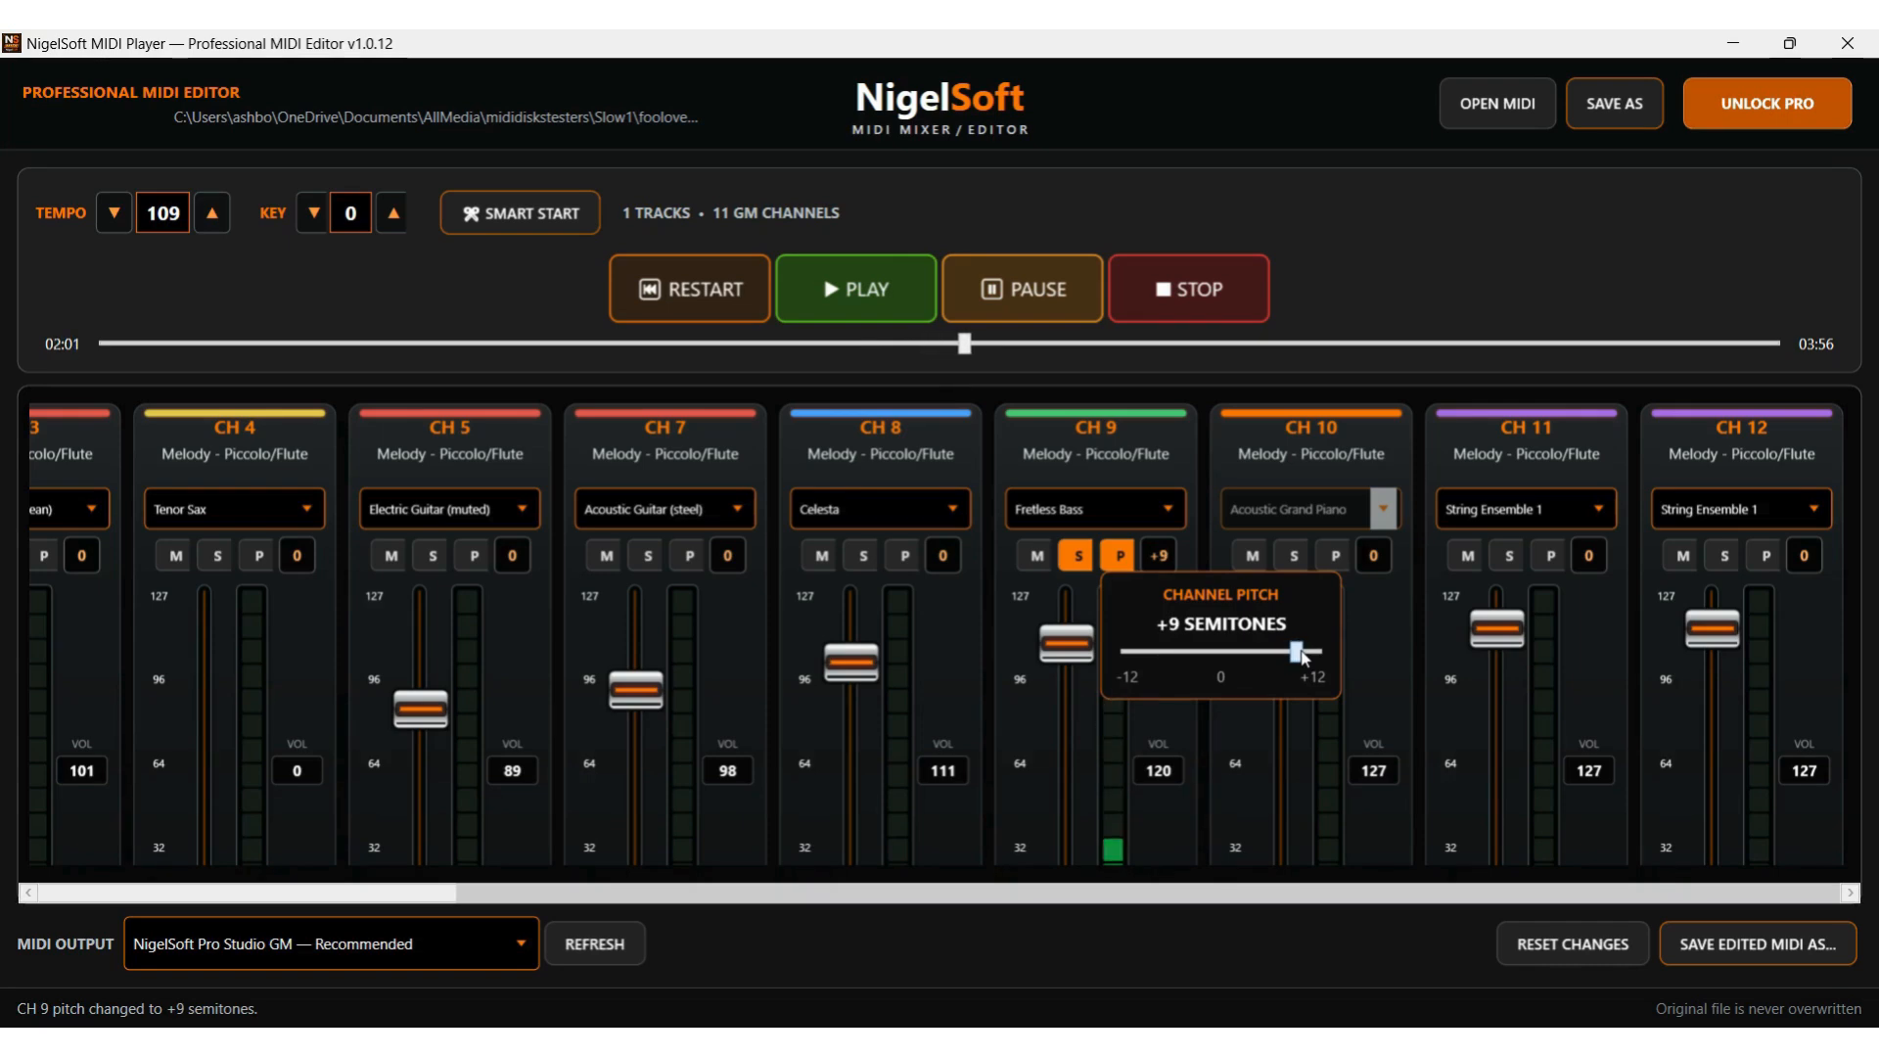
- Set channel 9's pitch to 0 semitones, switch off its solo, and toggle its mute on and off
left_click_drag(1301, 659, 1227, 653)
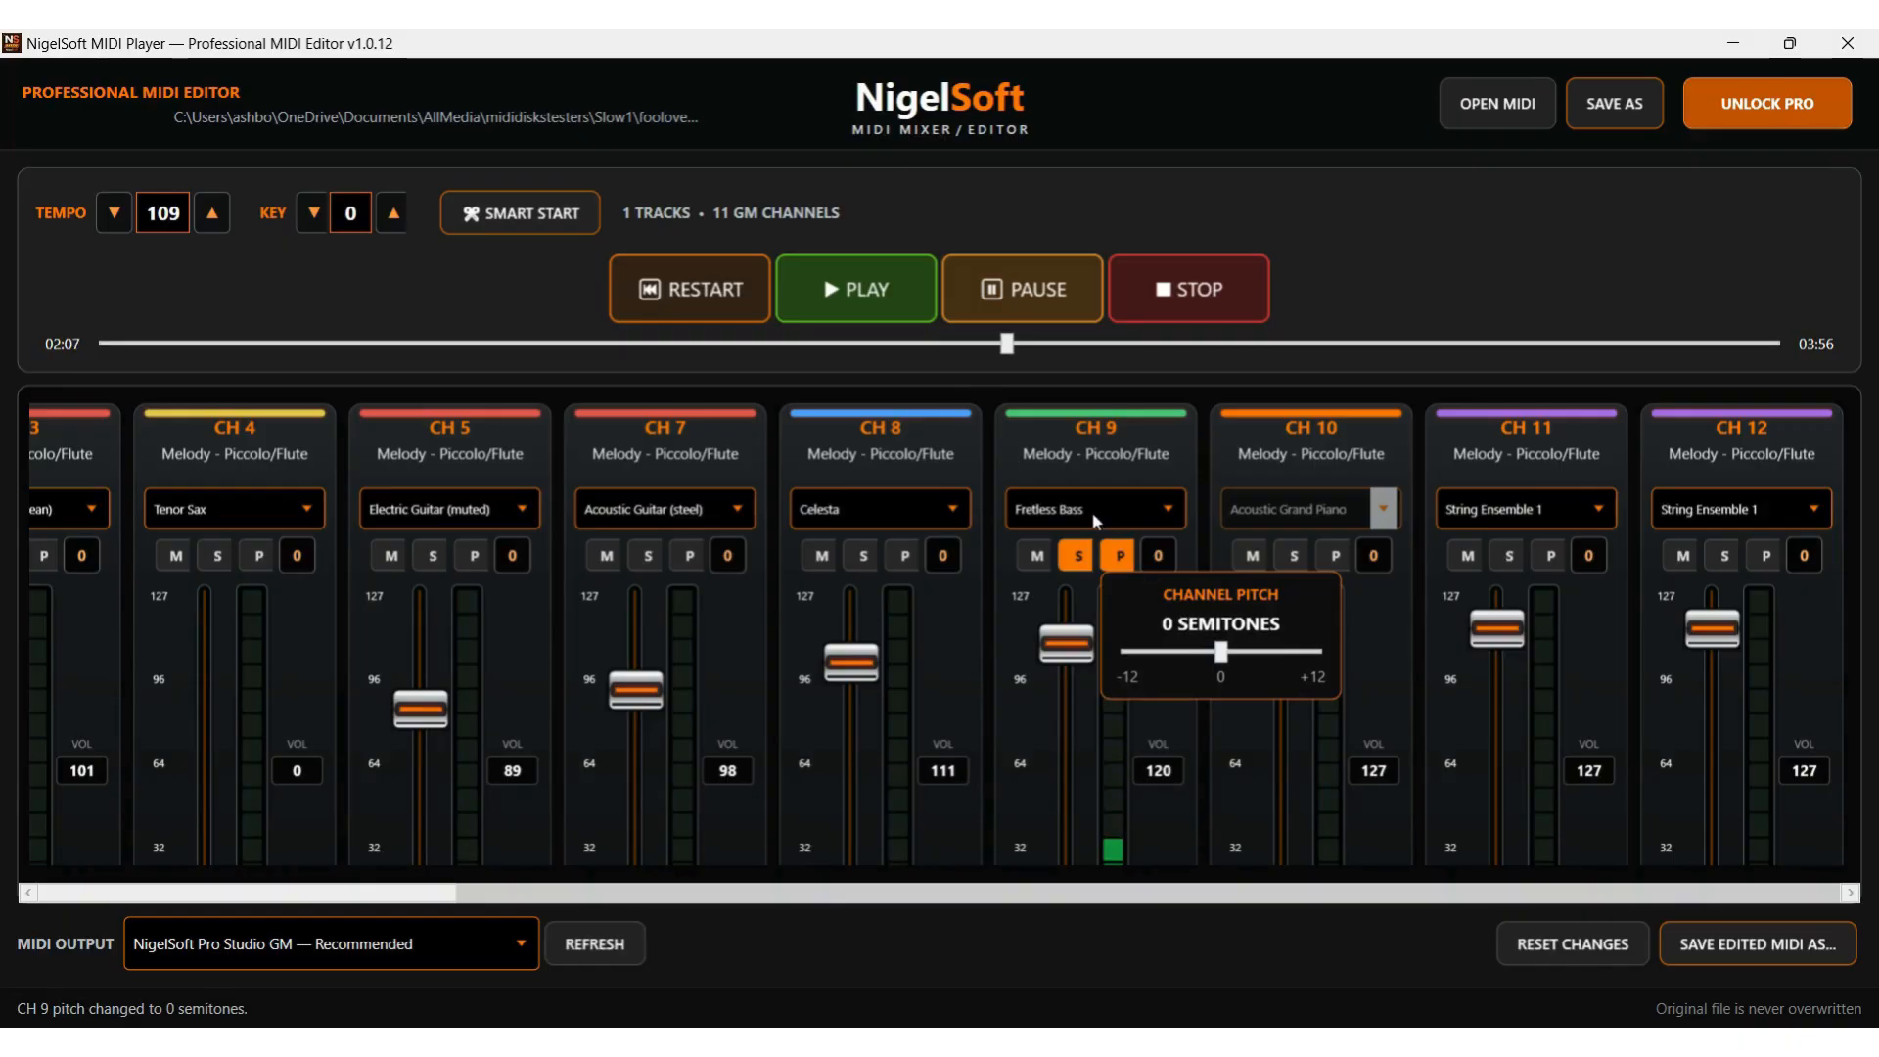
left_click(1037, 558)
left_click(1083, 560)
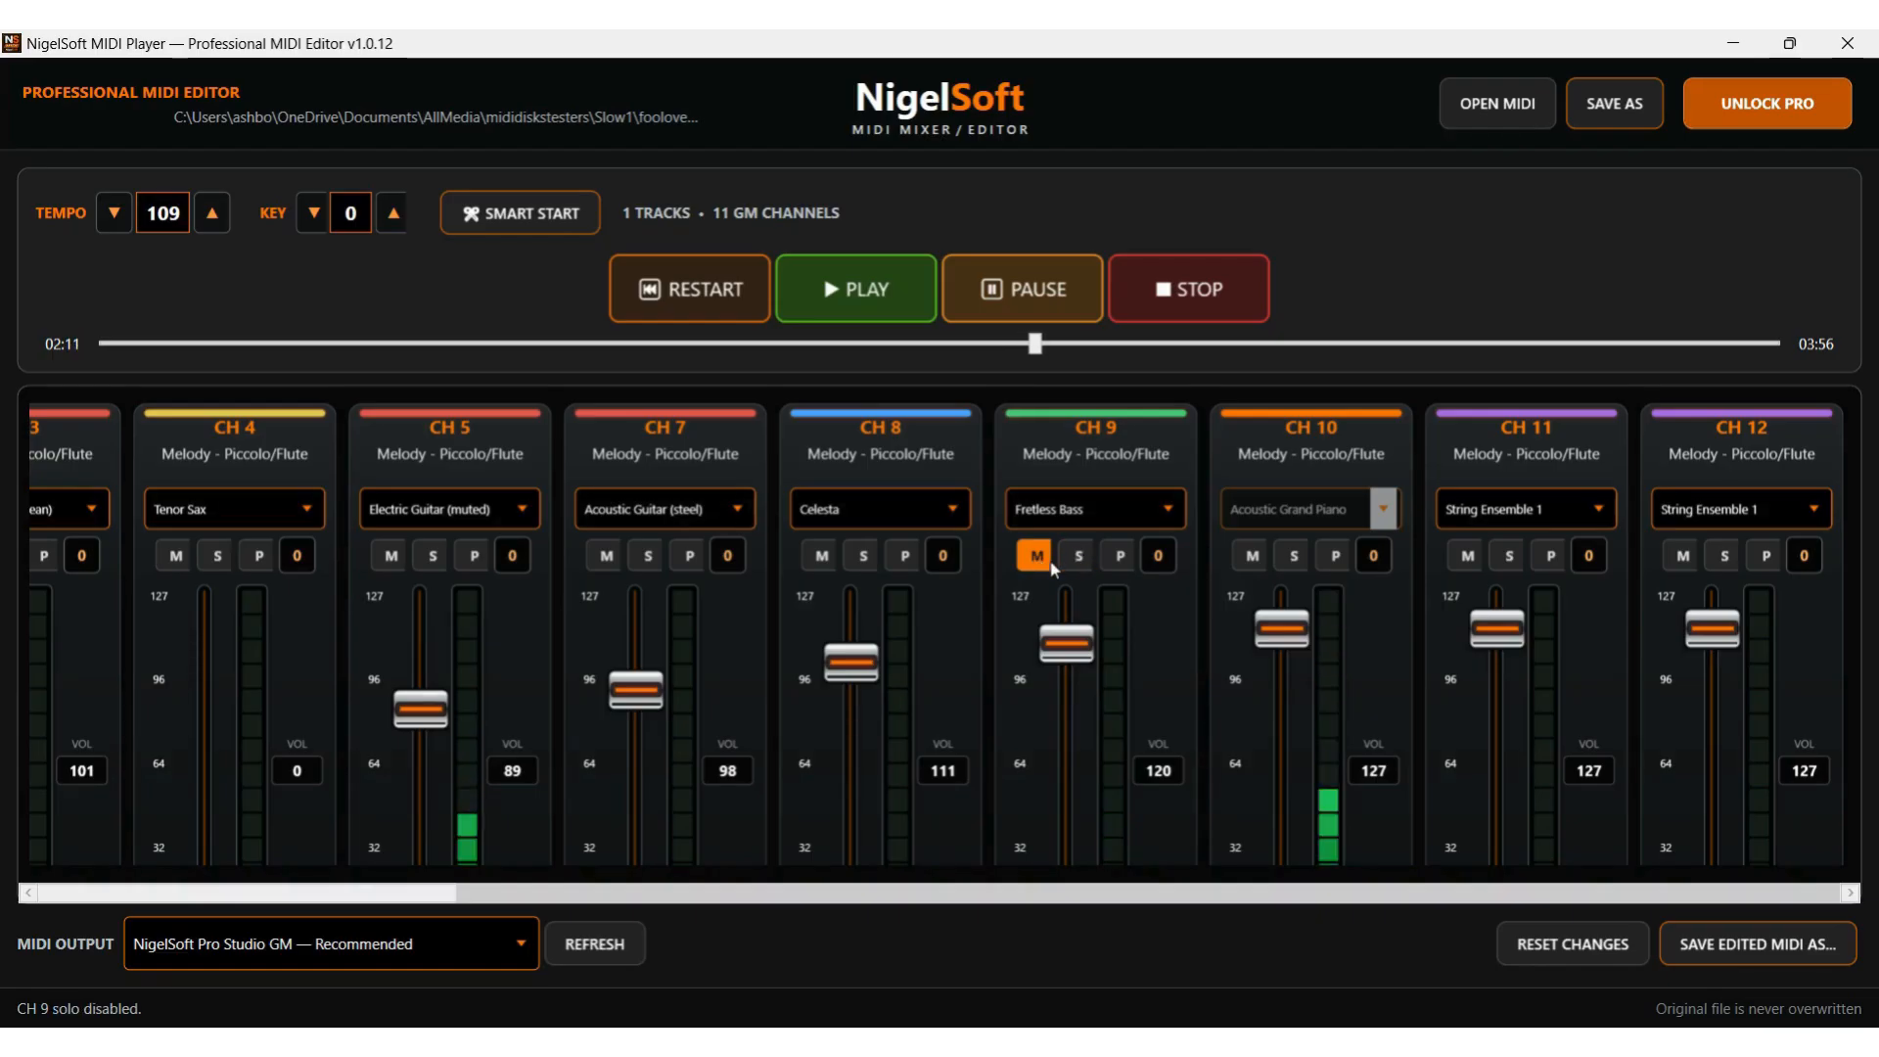
left_click(1052, 566)
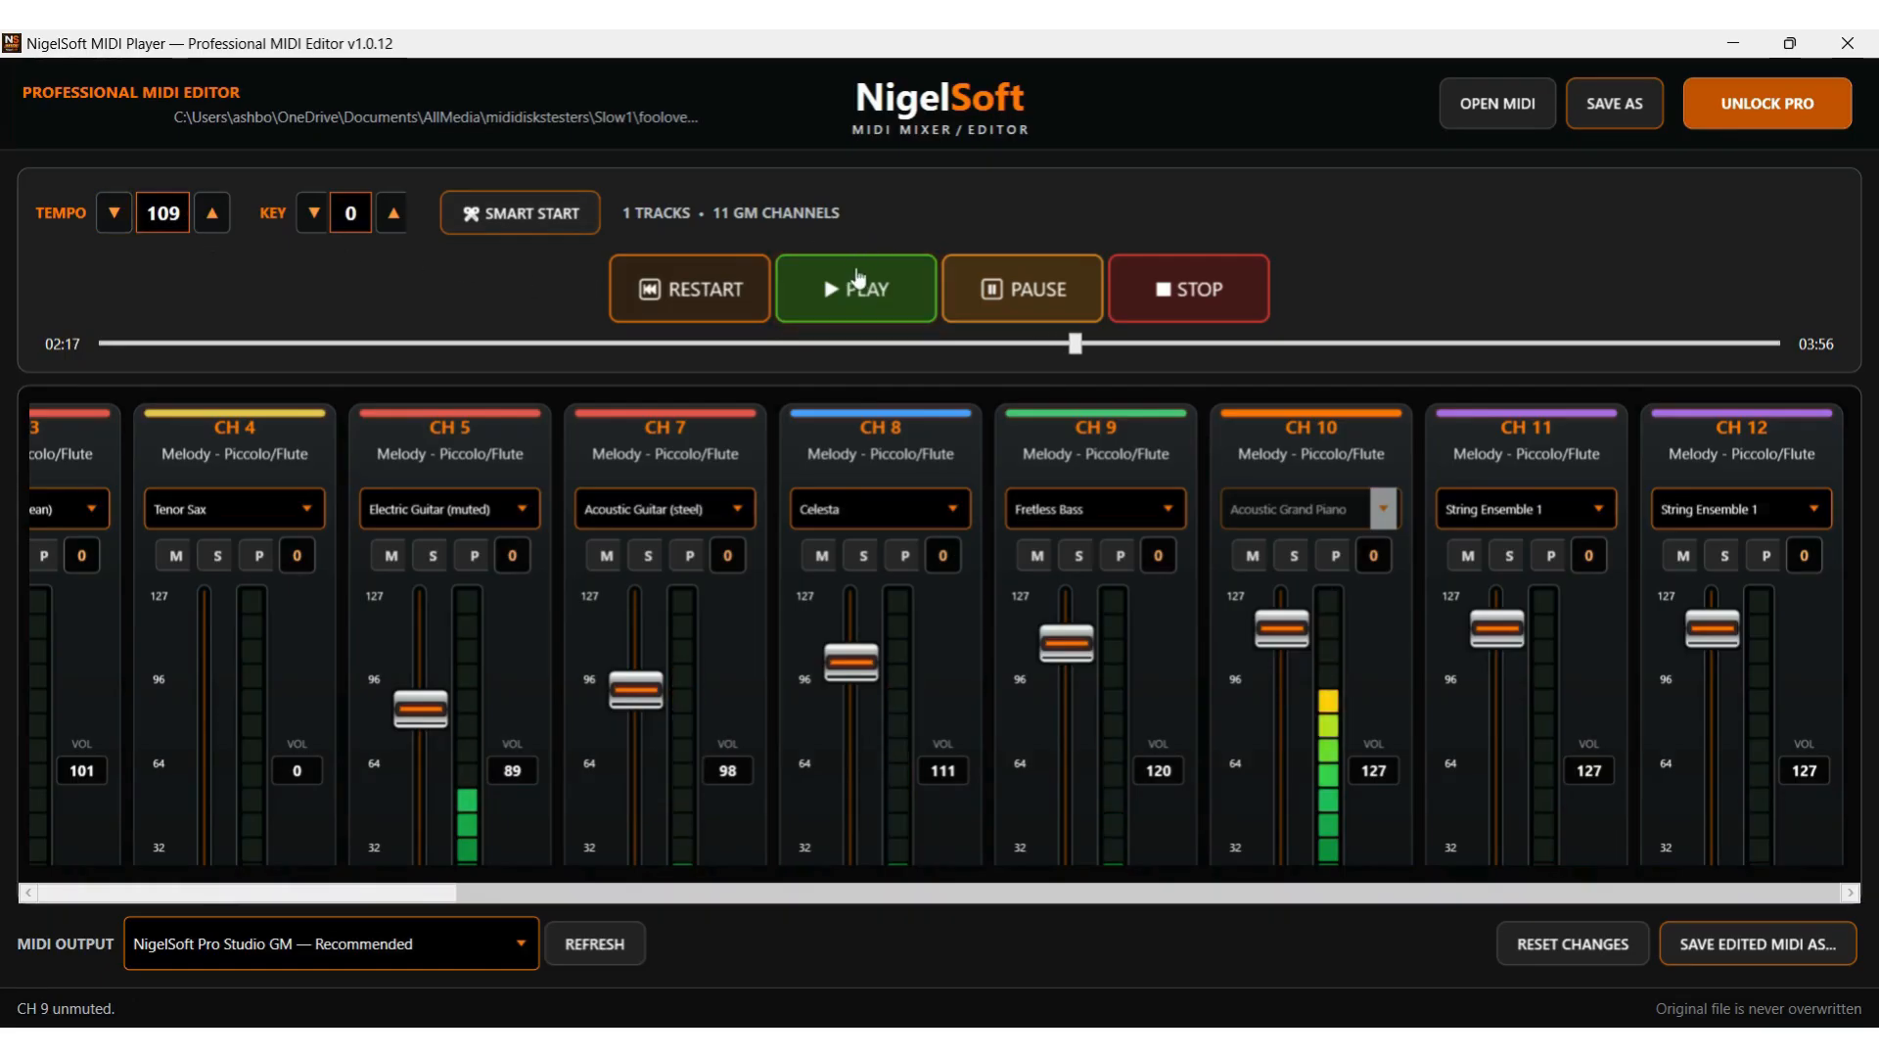
- Briefly pause and resume the song, and raise its tempo to 136 BPM during playback
left_click(1066, 309)
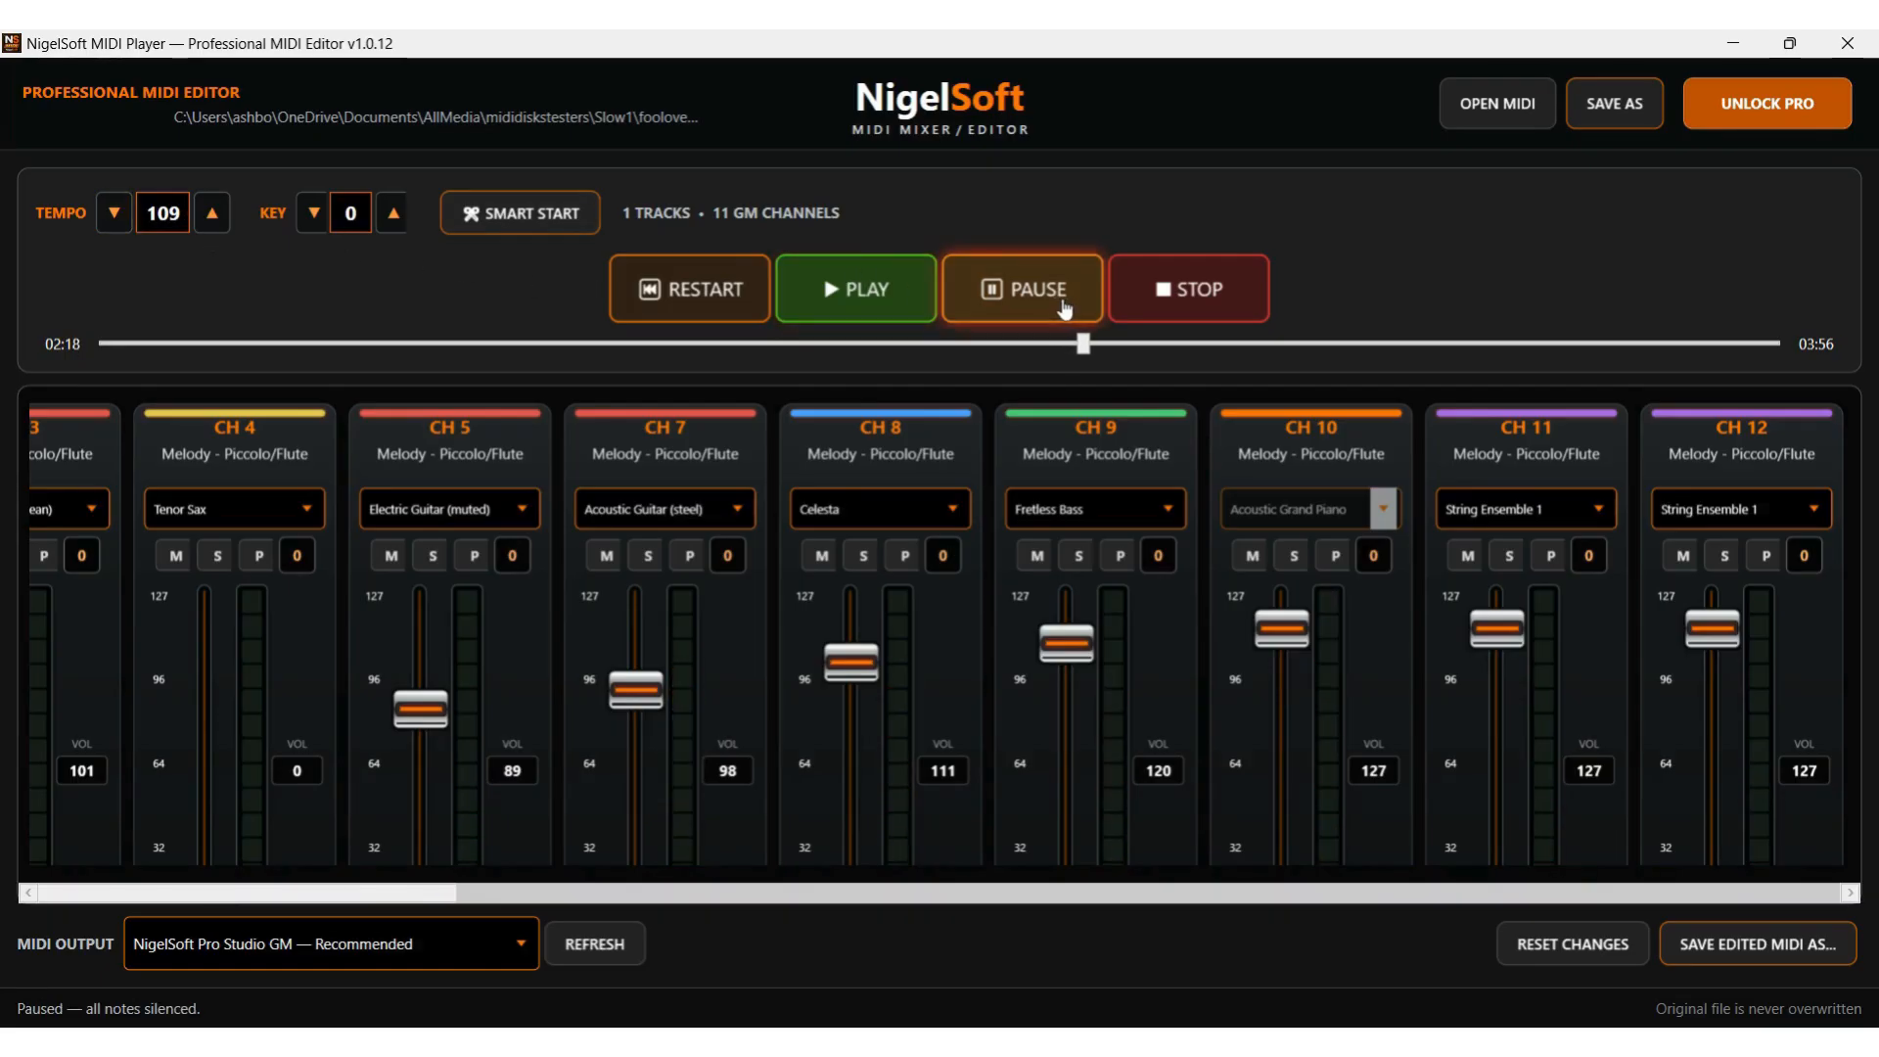
left_click(1066, 309)
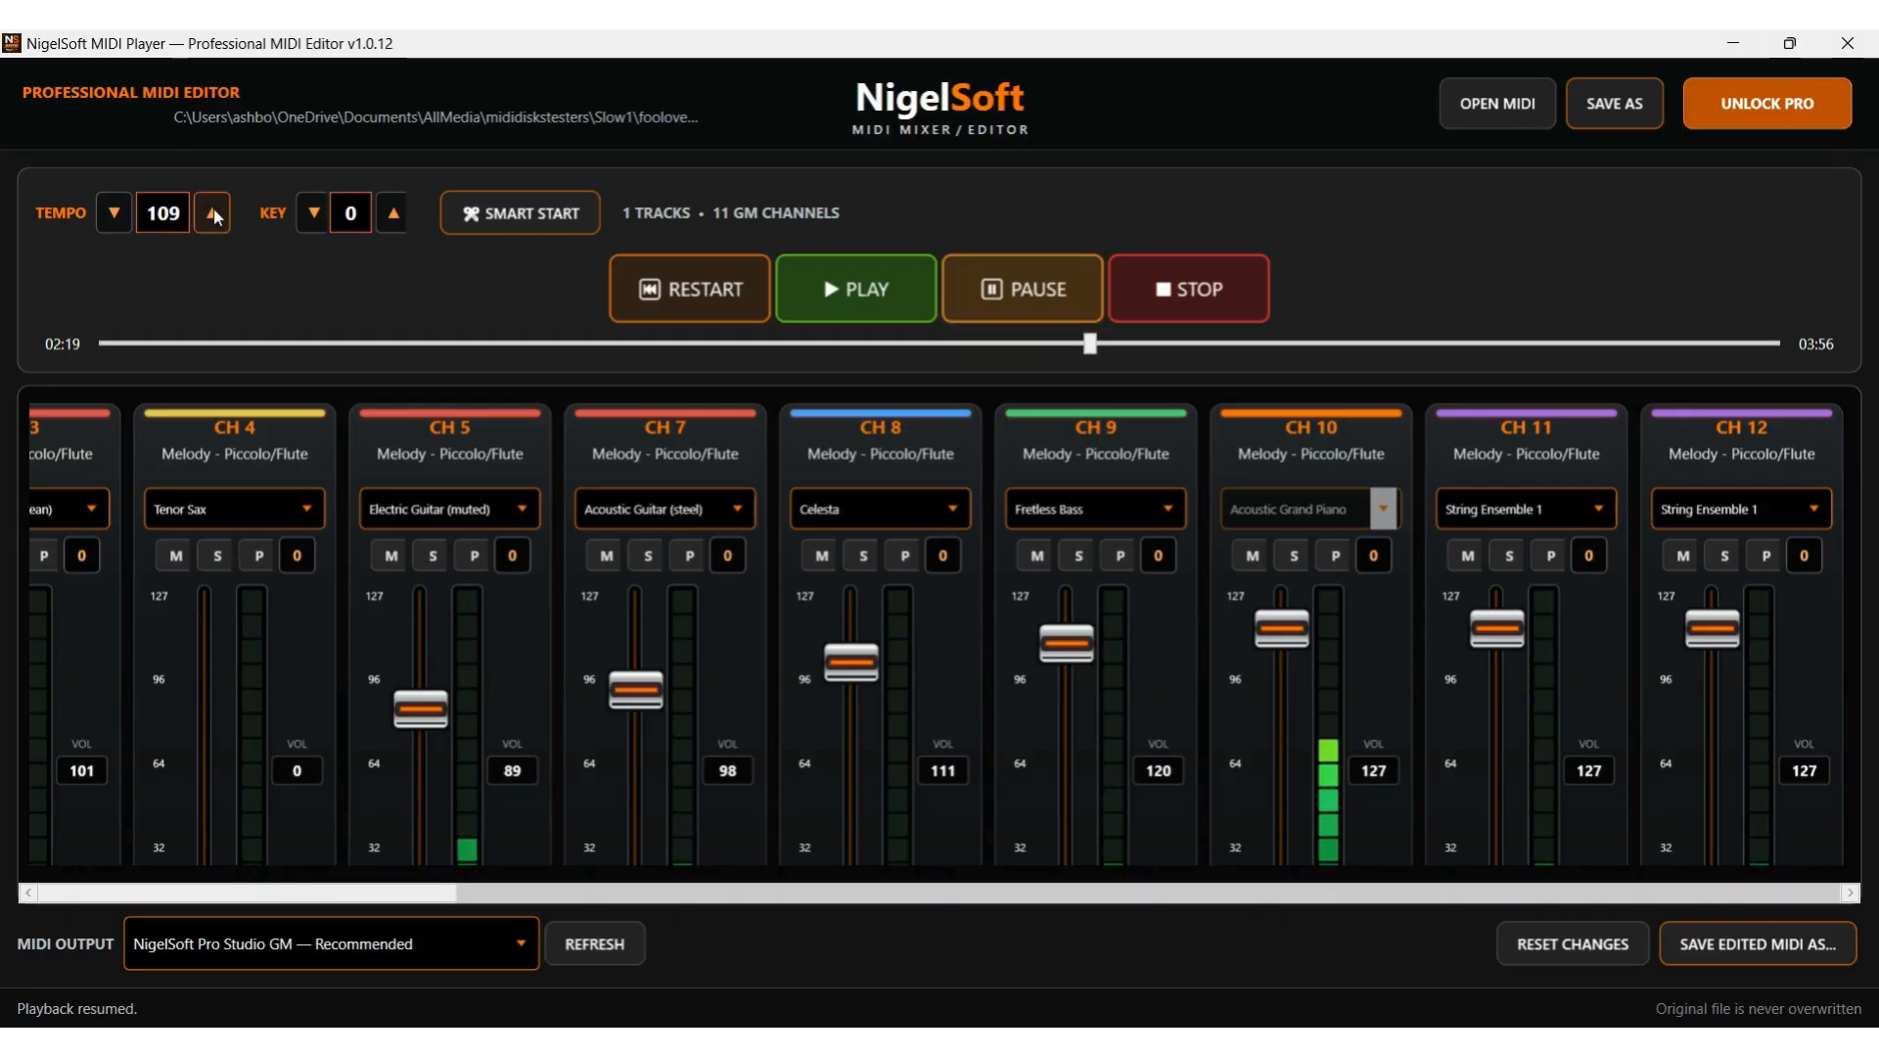
left_click(214, 215)
left_click(214, 214)
left_click(213, 214)
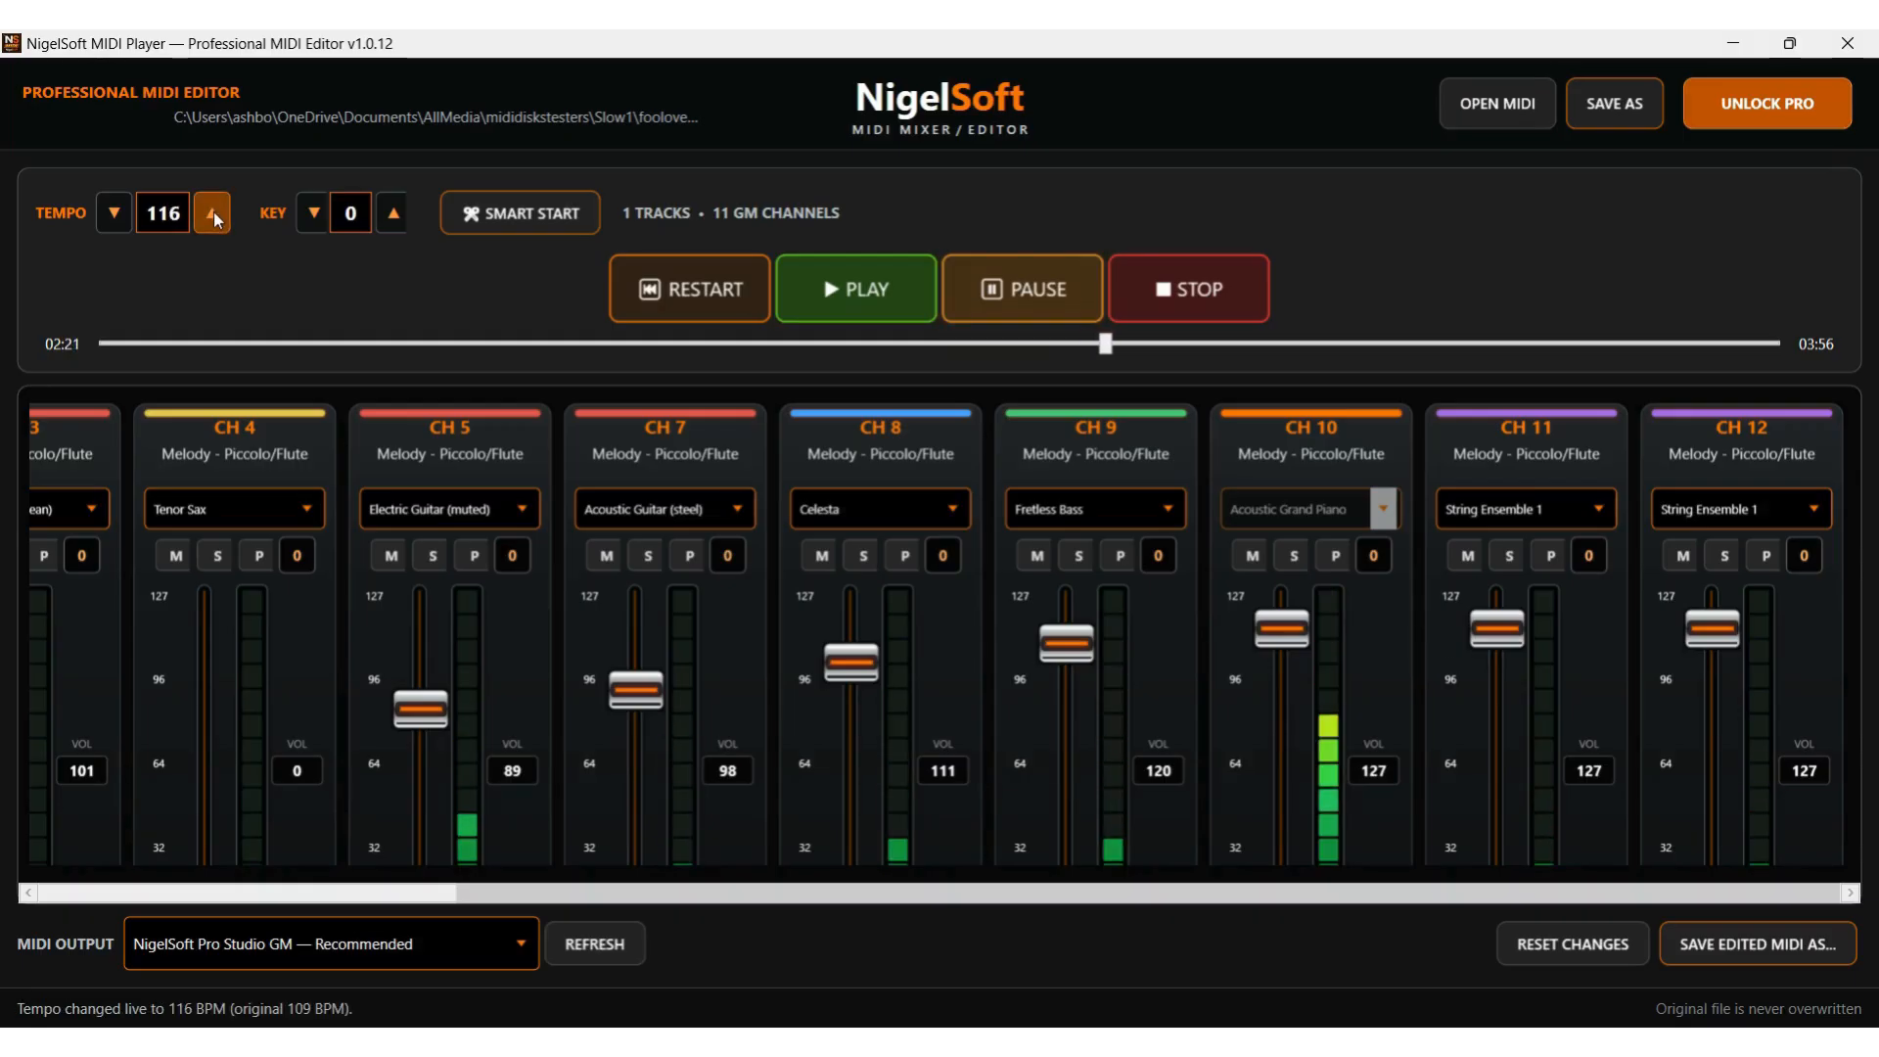
left_click(214, 214)
left_click(213, 215)
left_click(214, 214)
left_click(213, 215)
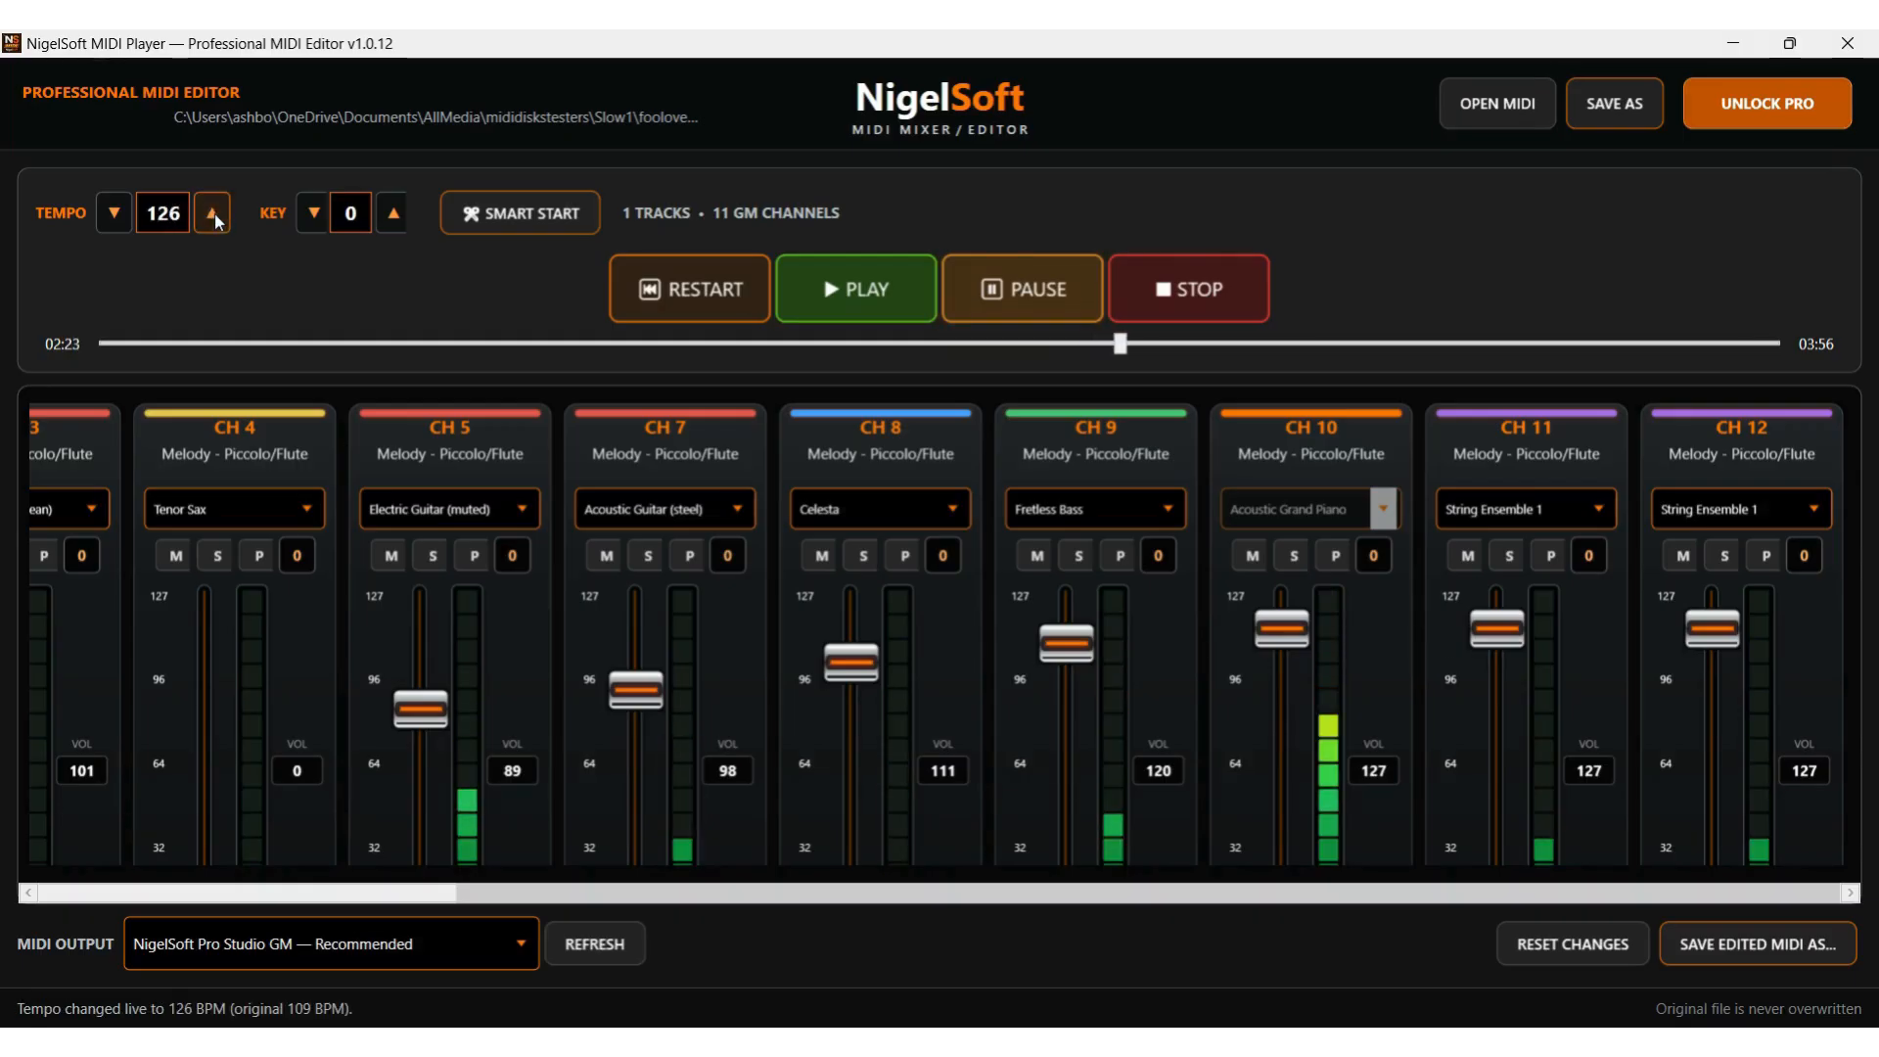
left_click(213, 214)
left_click(213, 214)
left_click(214, 214)
left_click(213, 215)
left_click(213, 214)
left_click(213, 214)
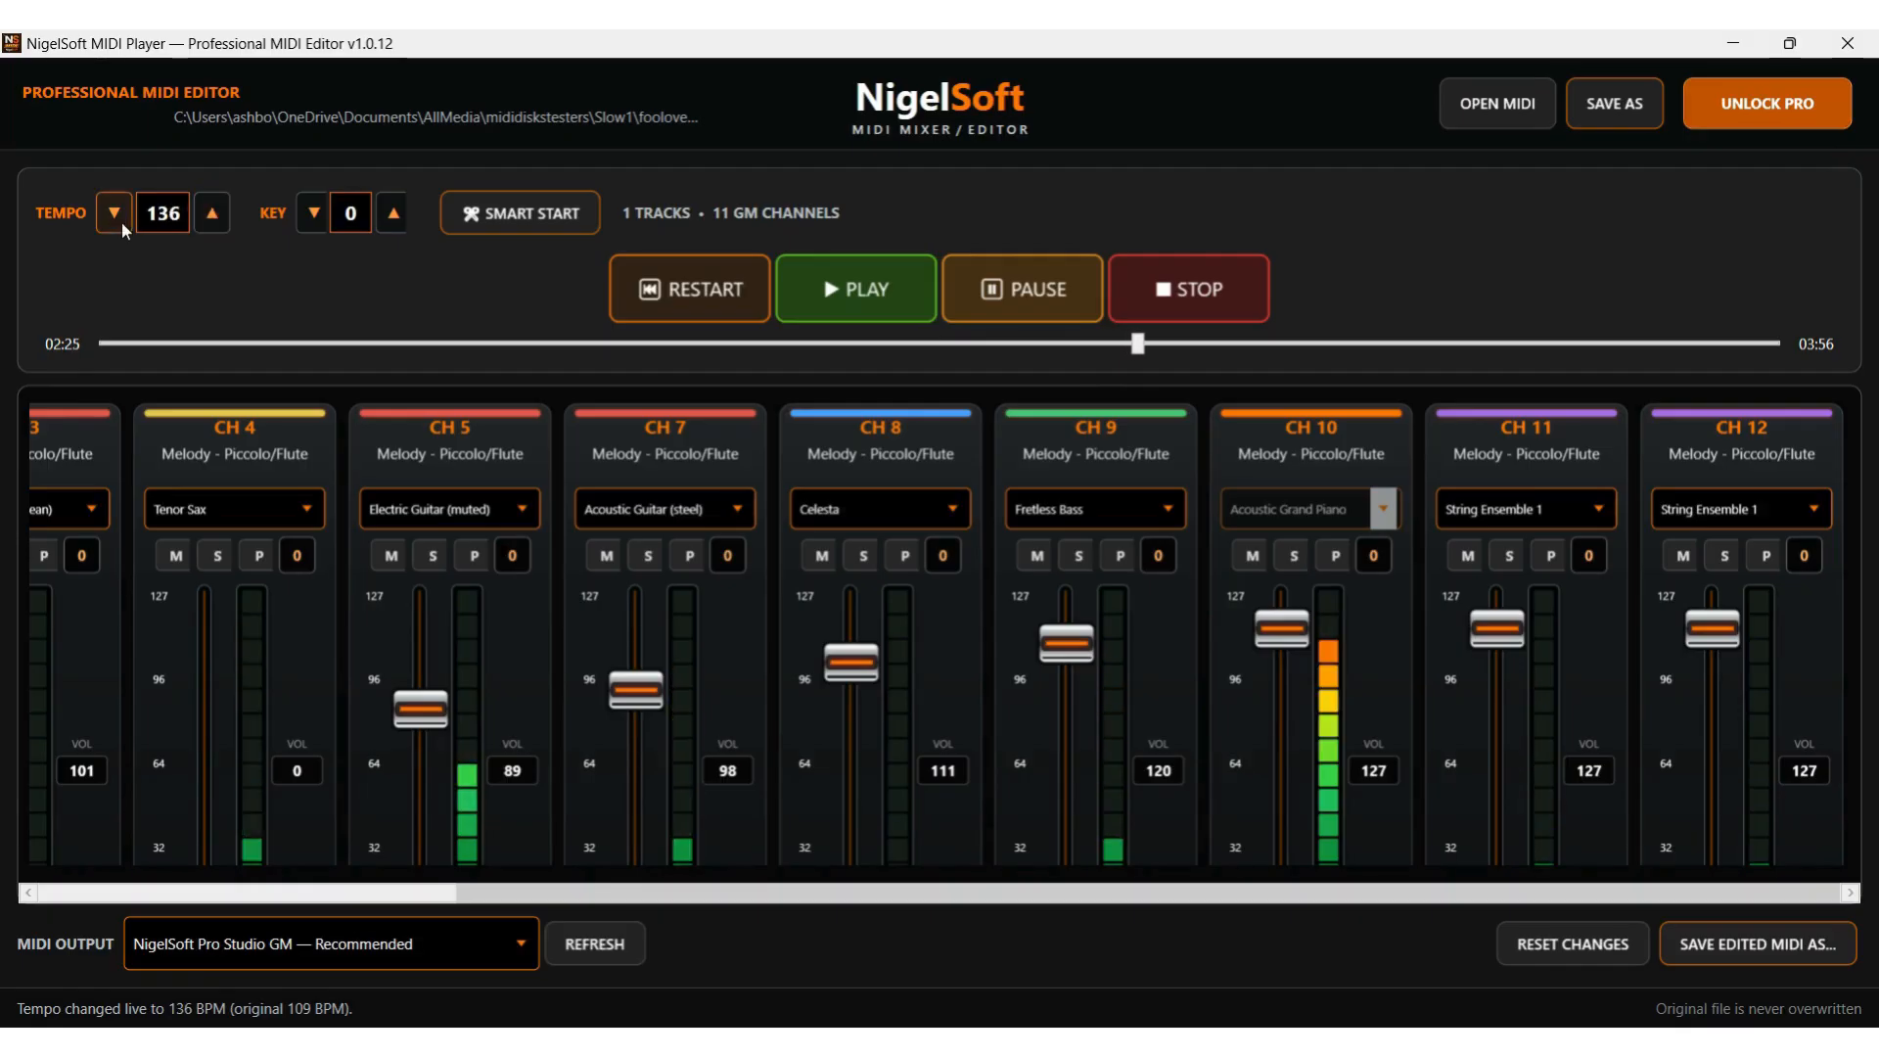
- Lower the song's tempo to 108 BPM during playback and pause the song
left_click(120, 214)
left_click(120, 213)
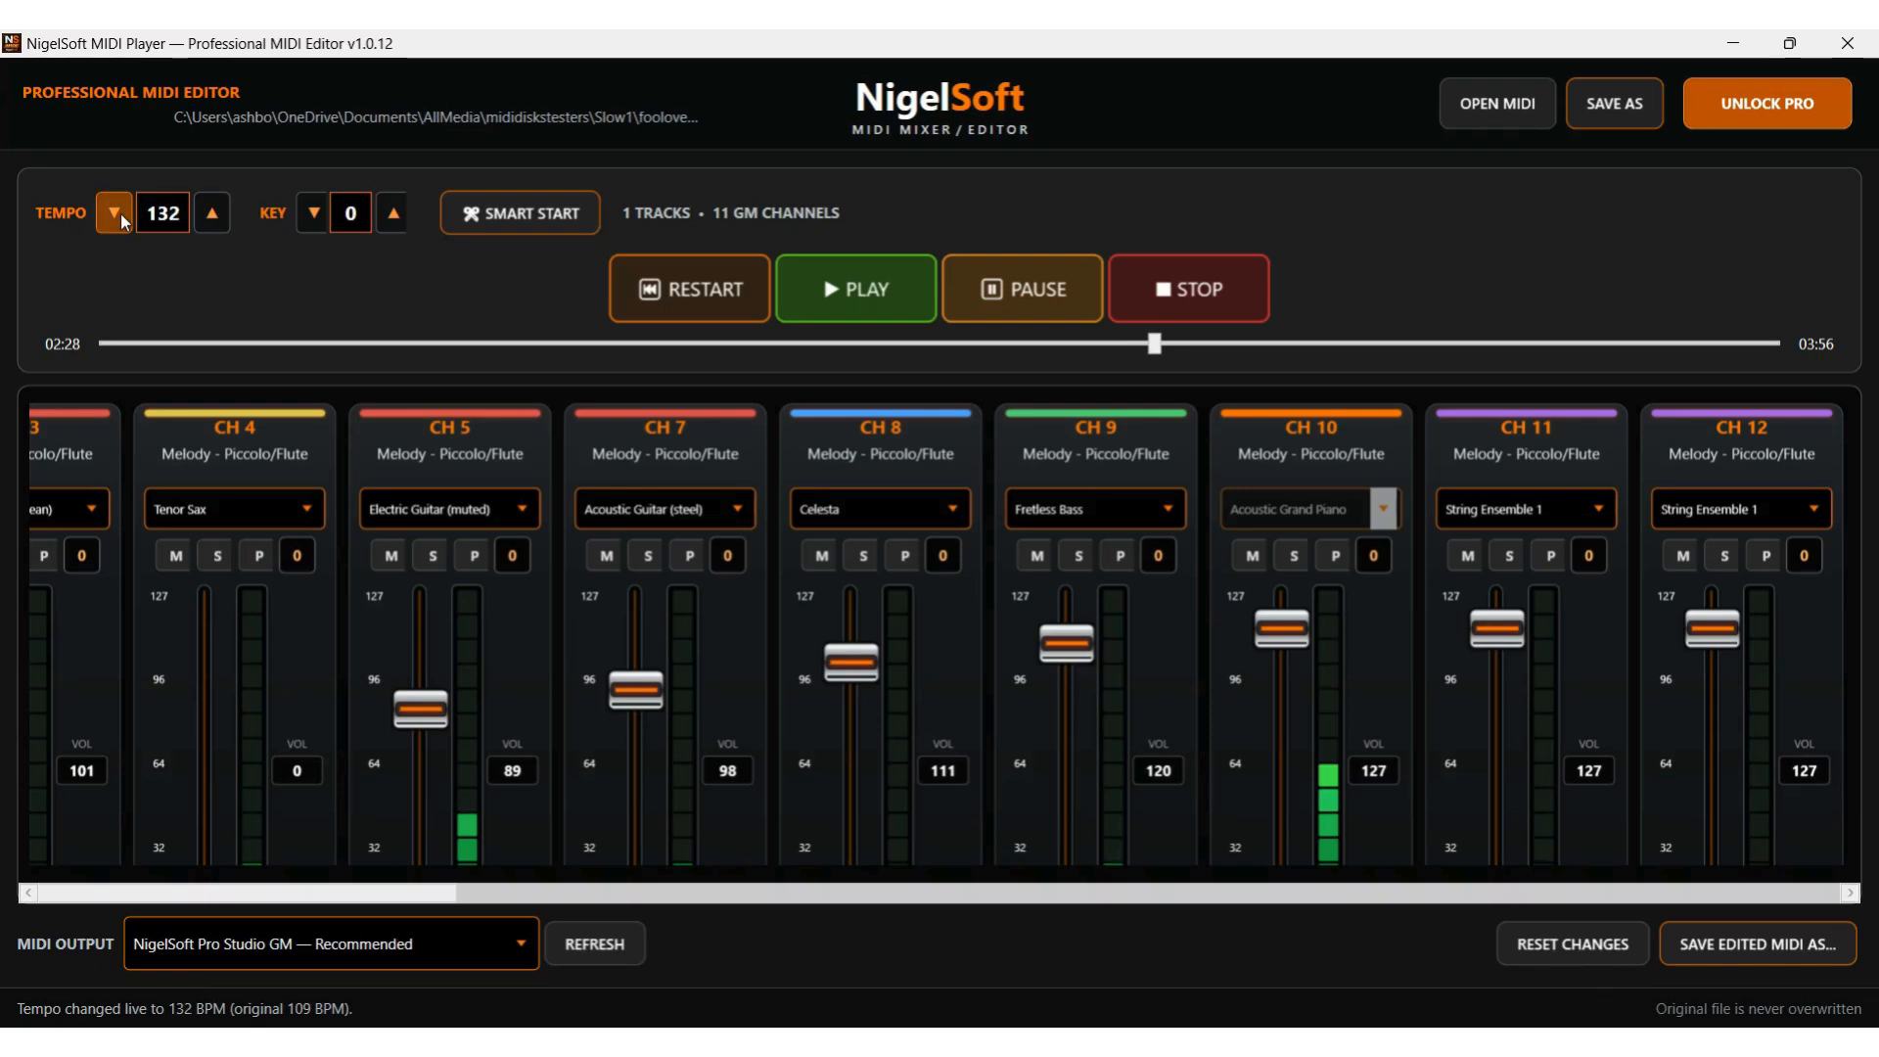
left_click(120, 214)
left_click(120, 214)
left_click(120, 213)
left_click(120, 214)
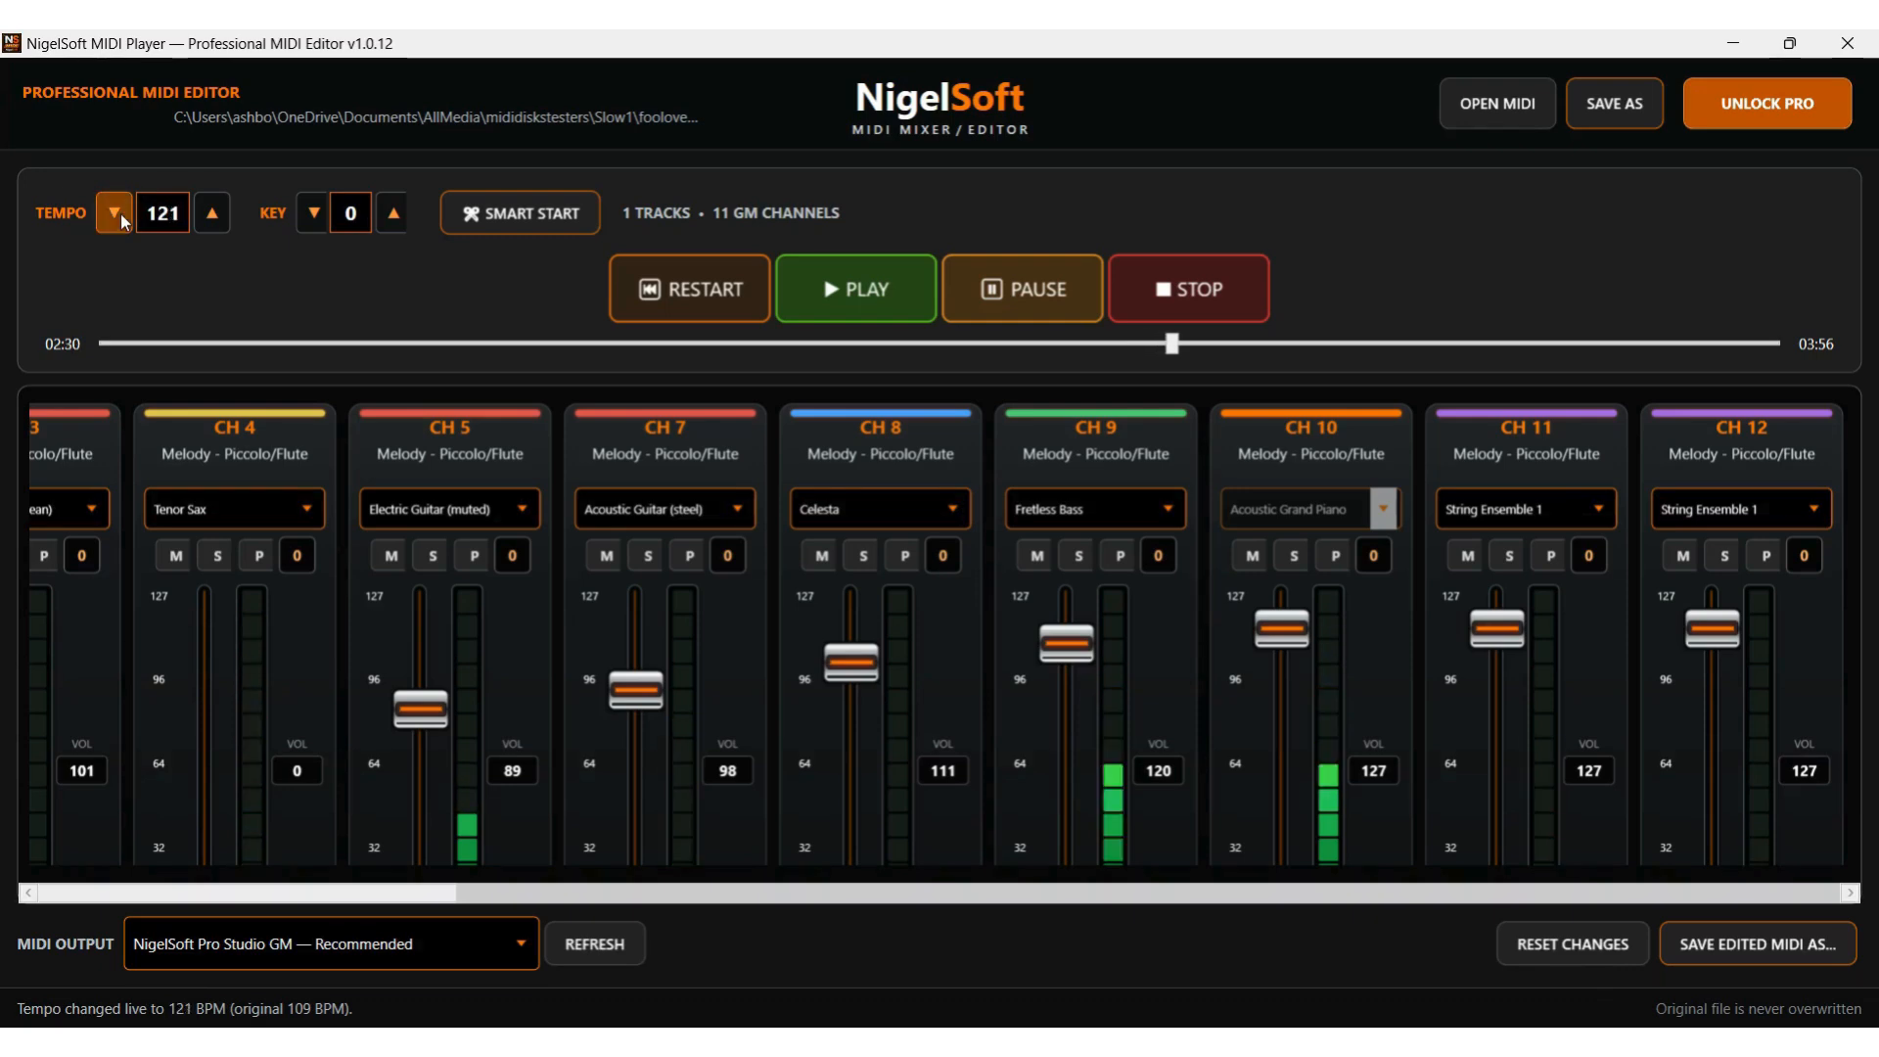
left_click(120, 214)
left_click(121, 213)
left_click(121, 213)
left_click(120, 213)
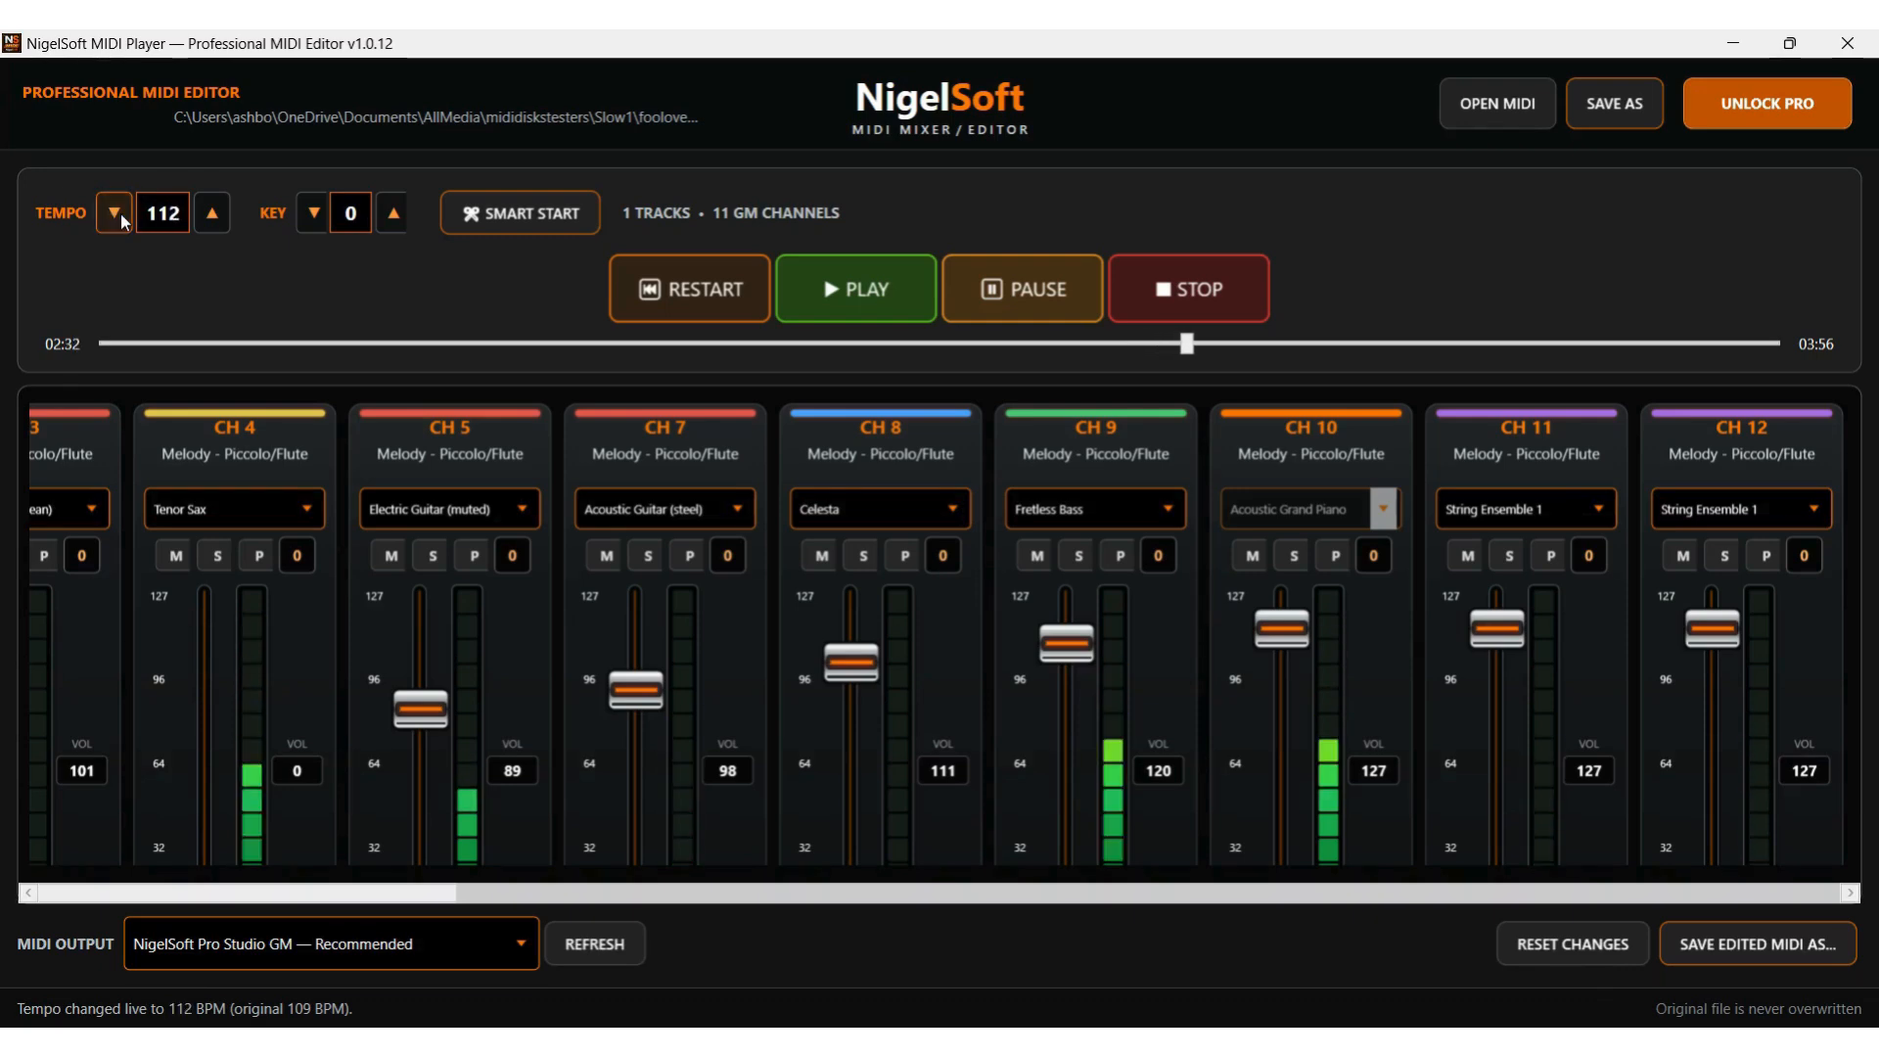
left_click(120, 214)
left_click(120, 214)
left_click(121, 213)
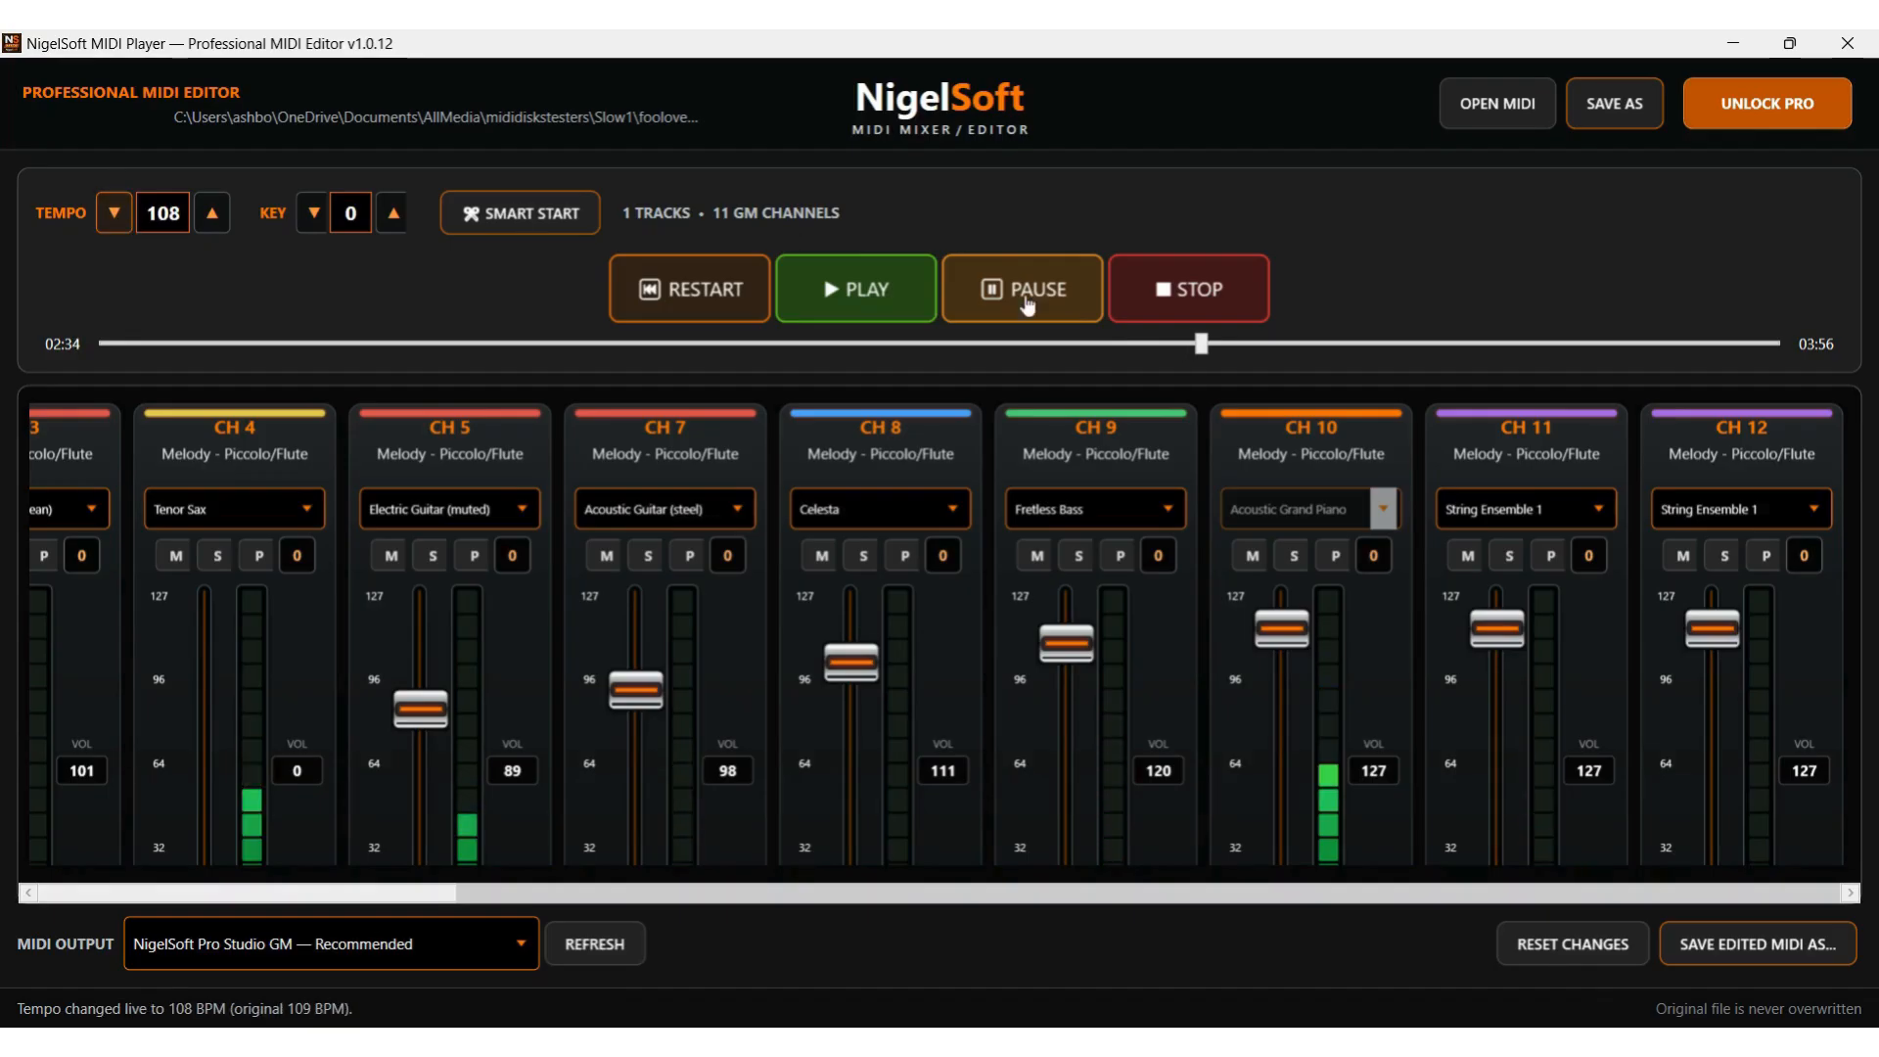
left_click(1039, 321)
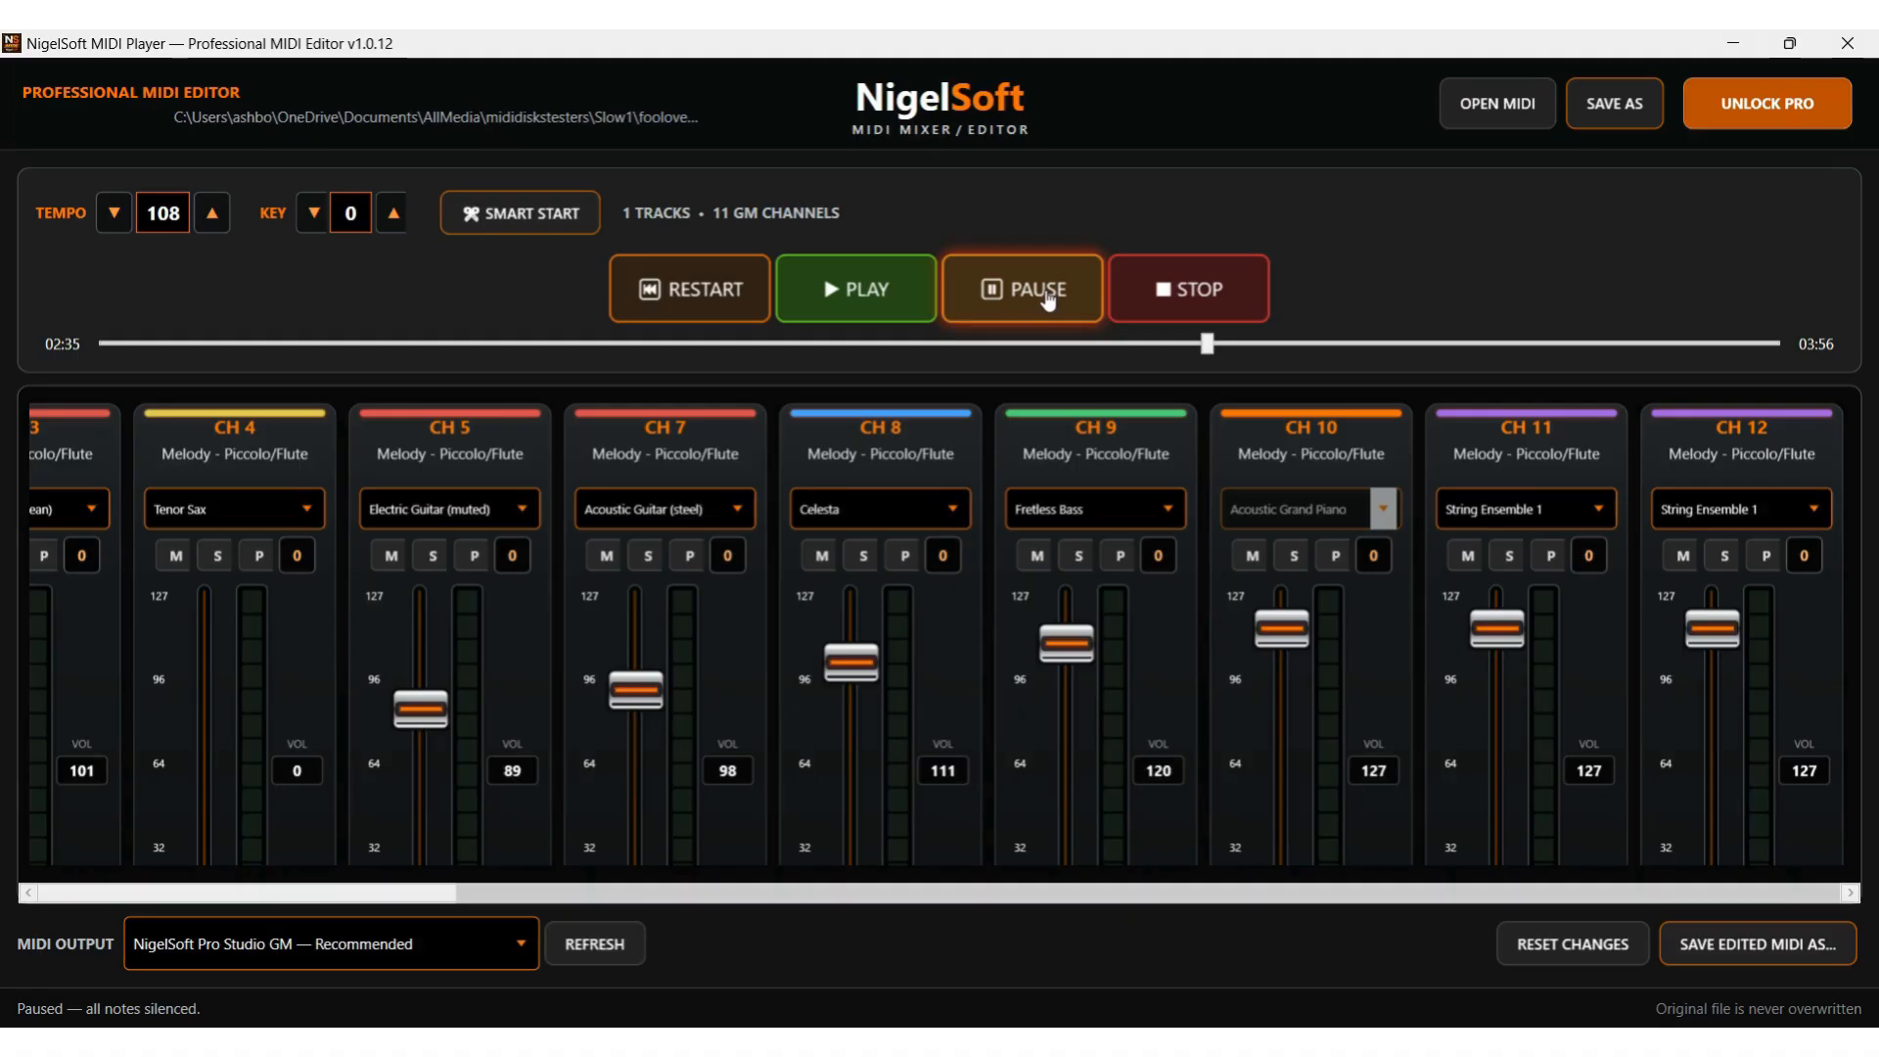
- Resume playback and transpose the whole song up to +3 semitones one step at a time
left_click(879, 301)
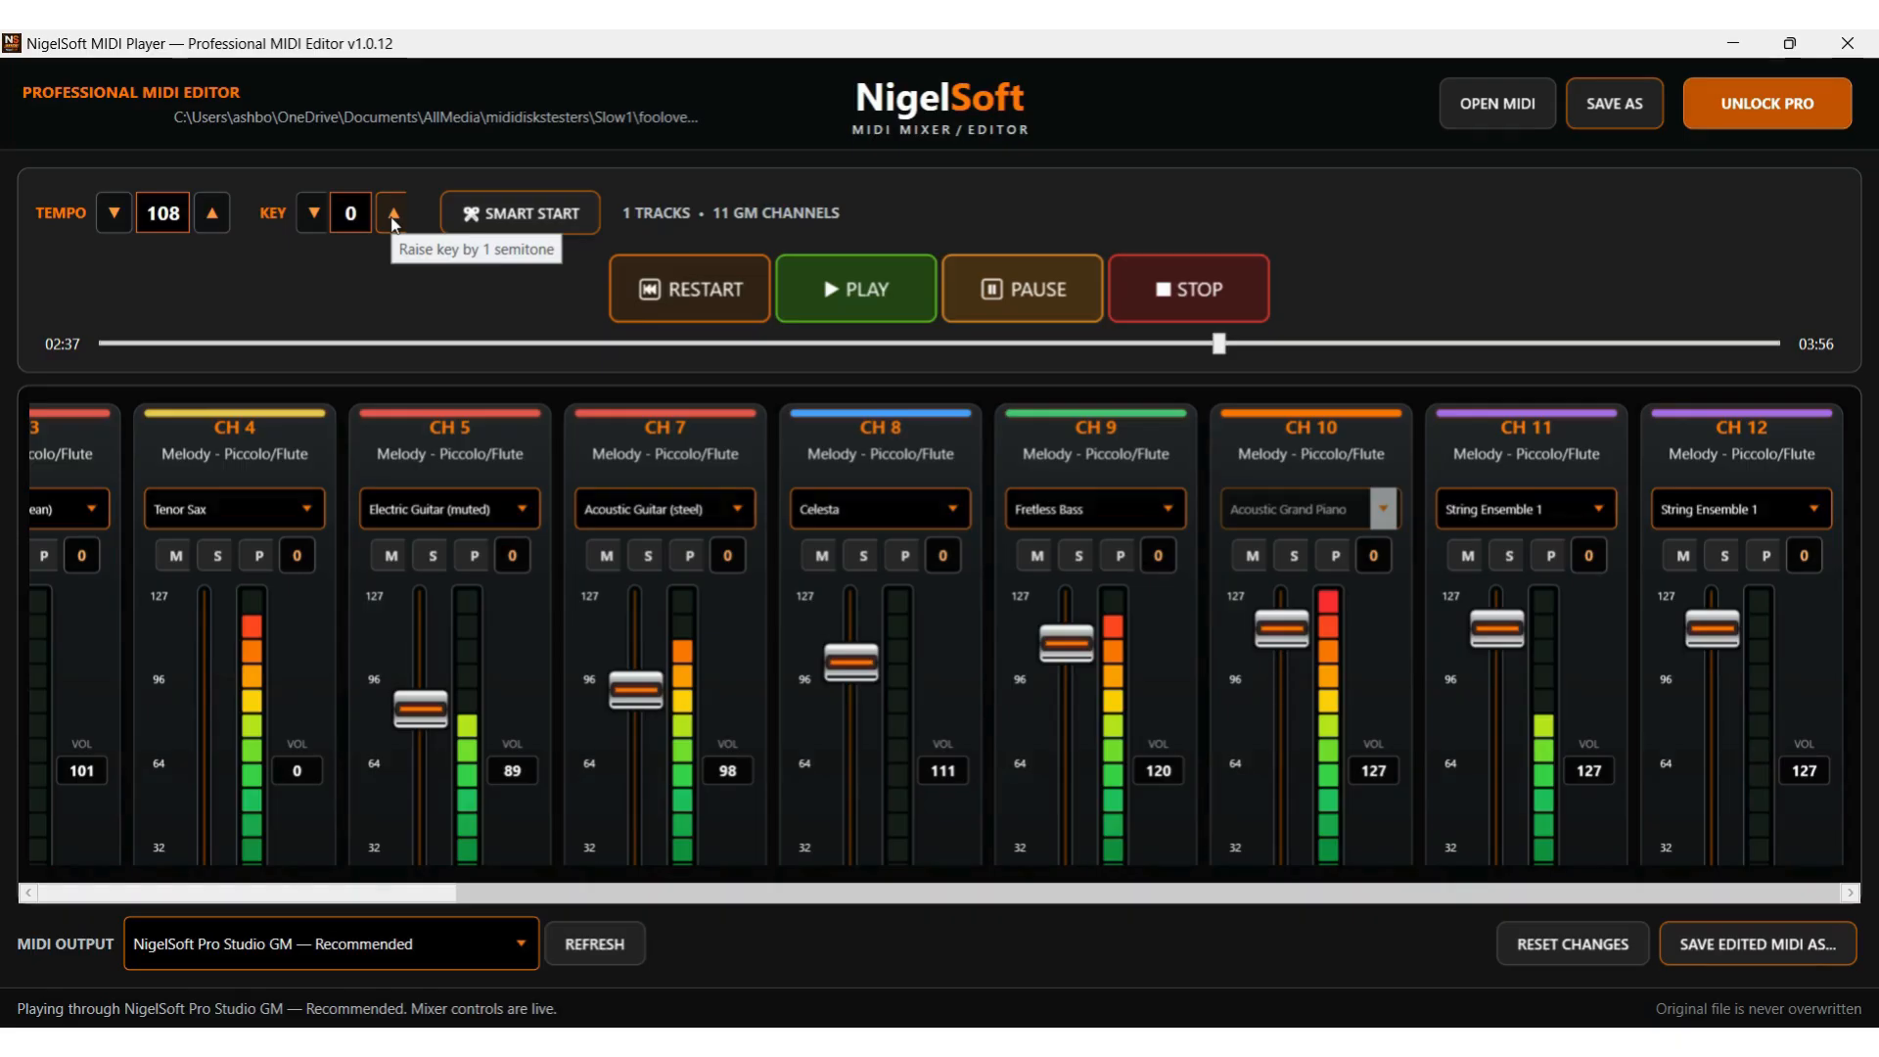
left_click(395, 213)
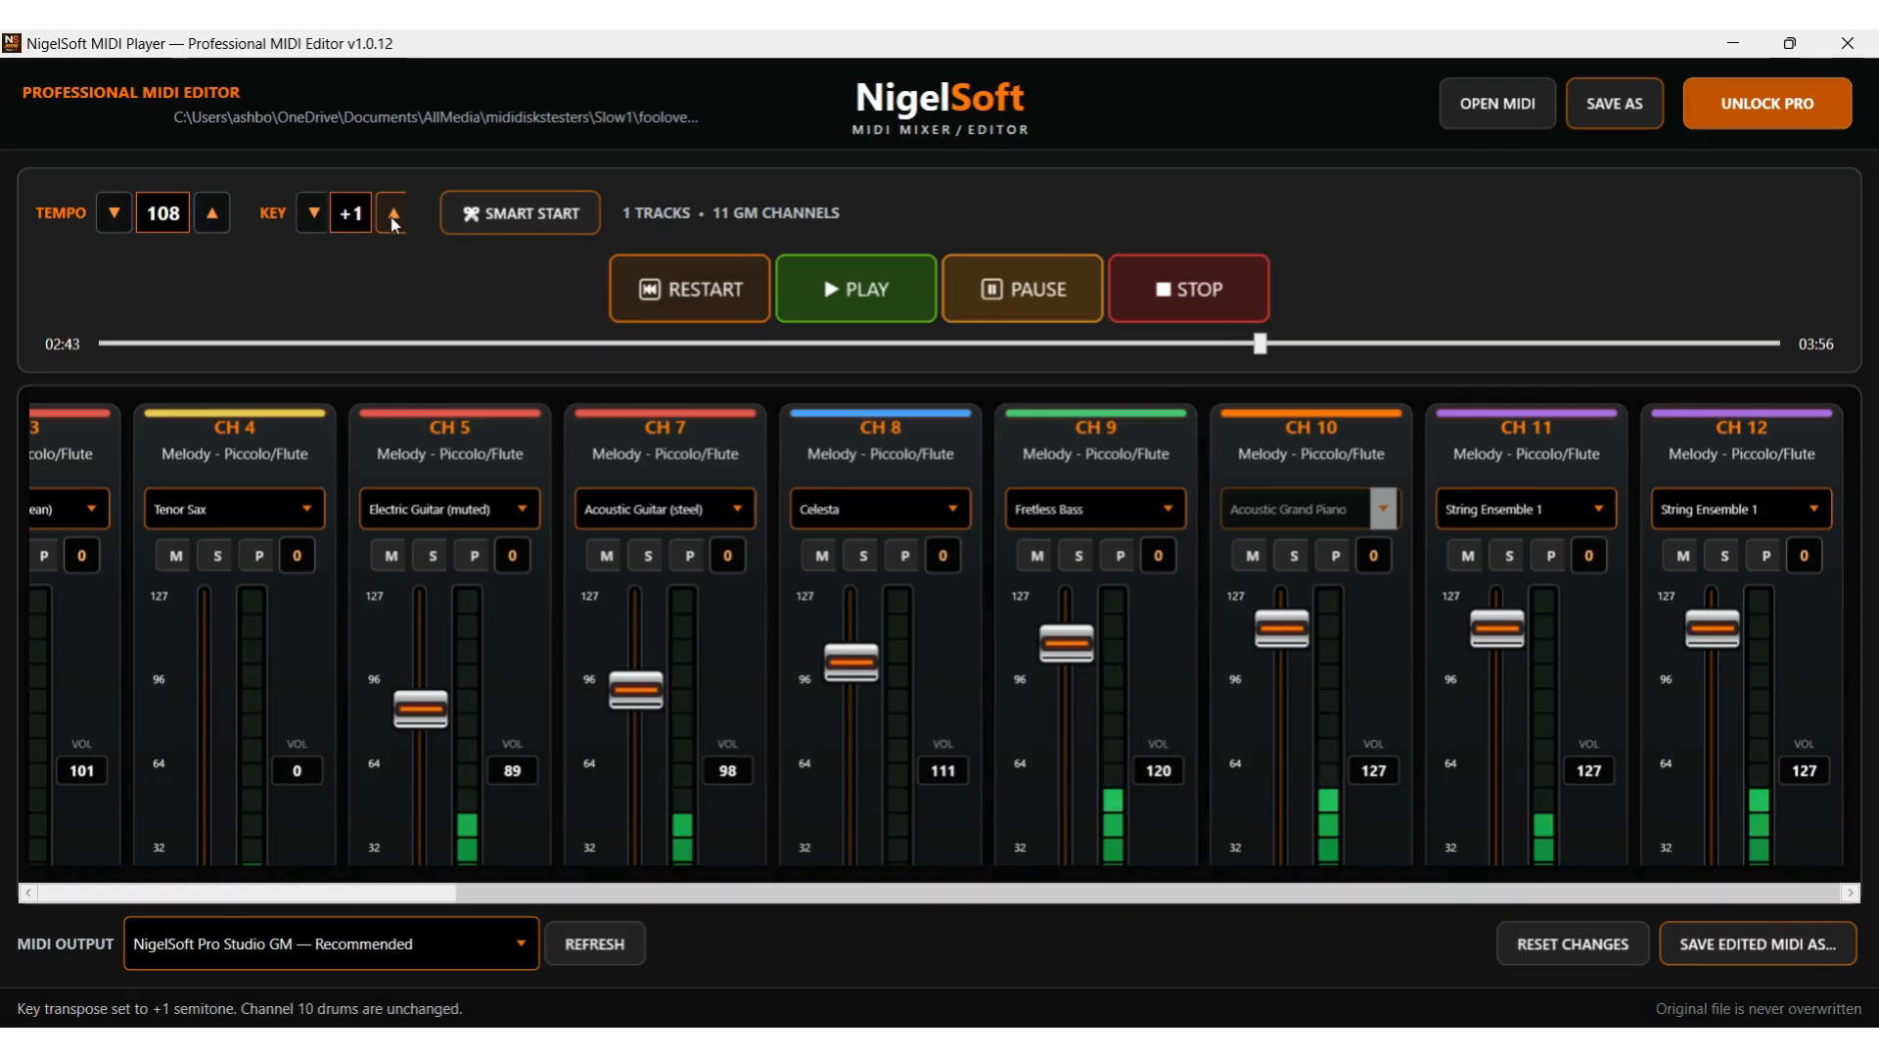
left_click(395, 214)
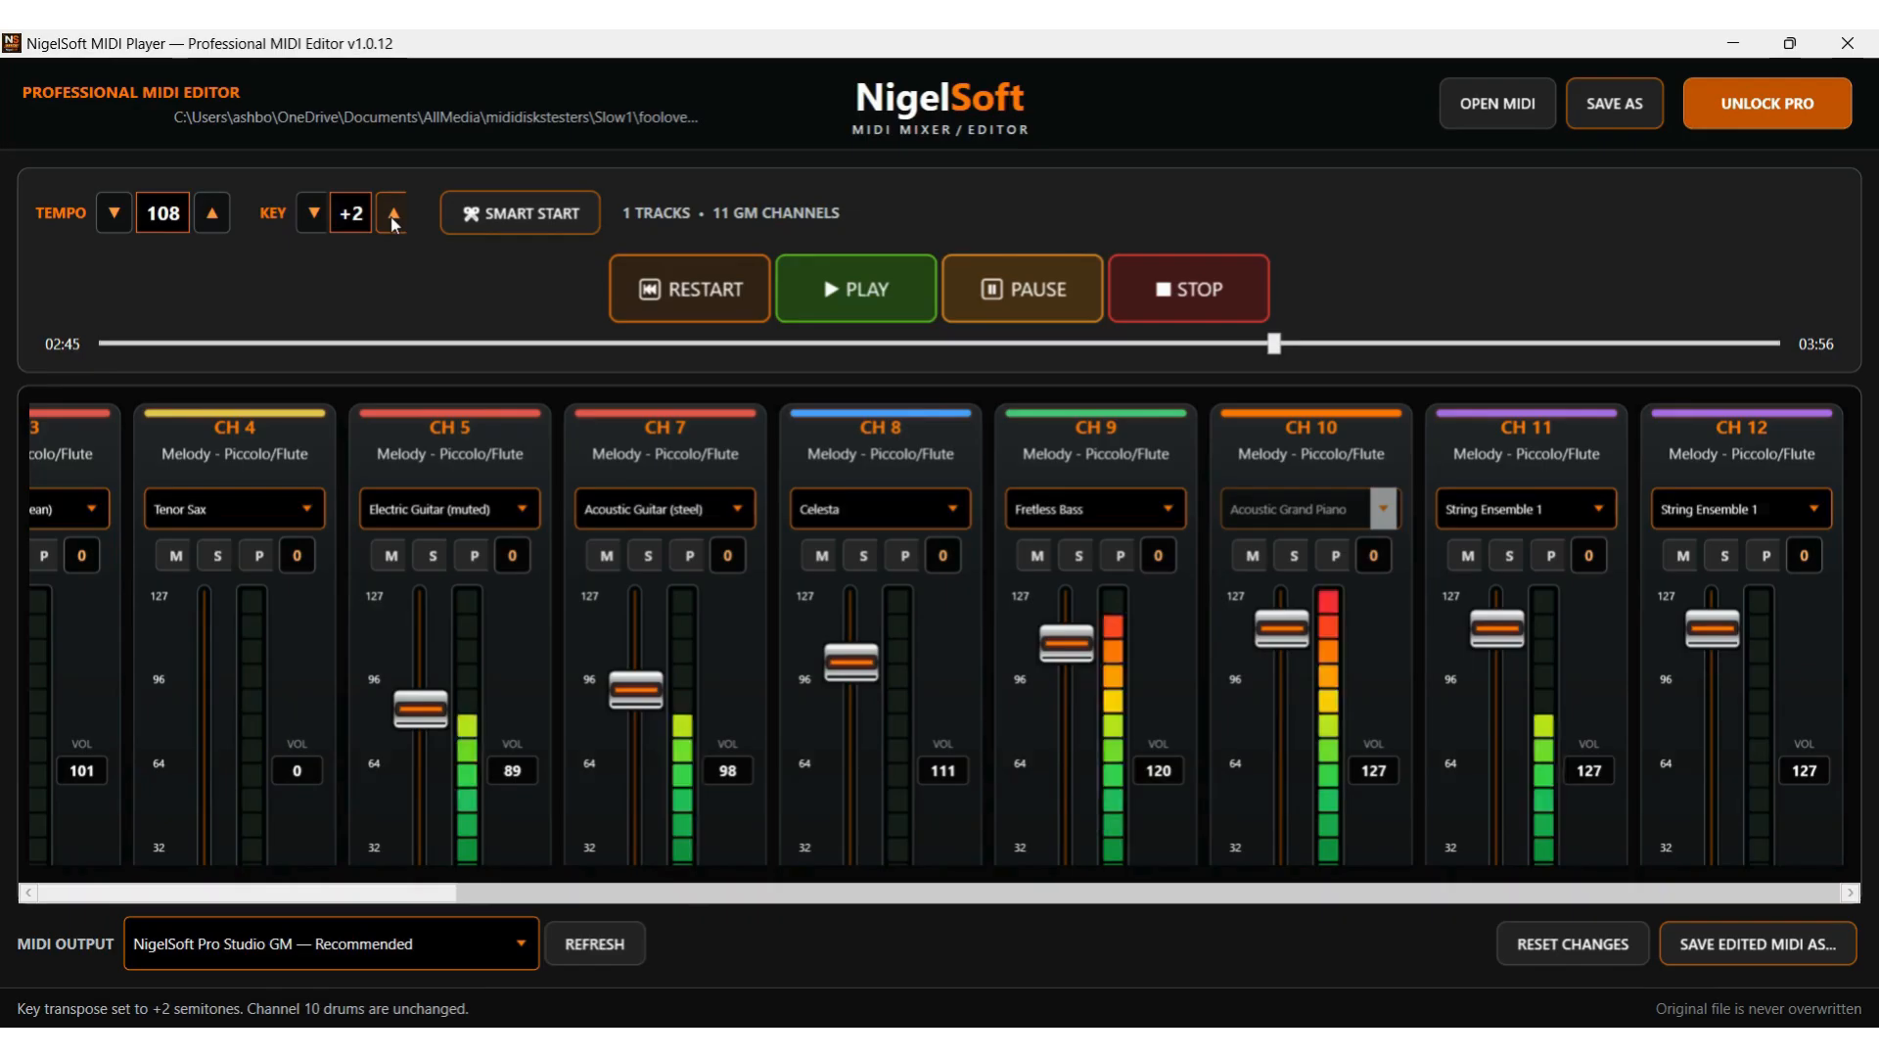
left_click(394, 213)
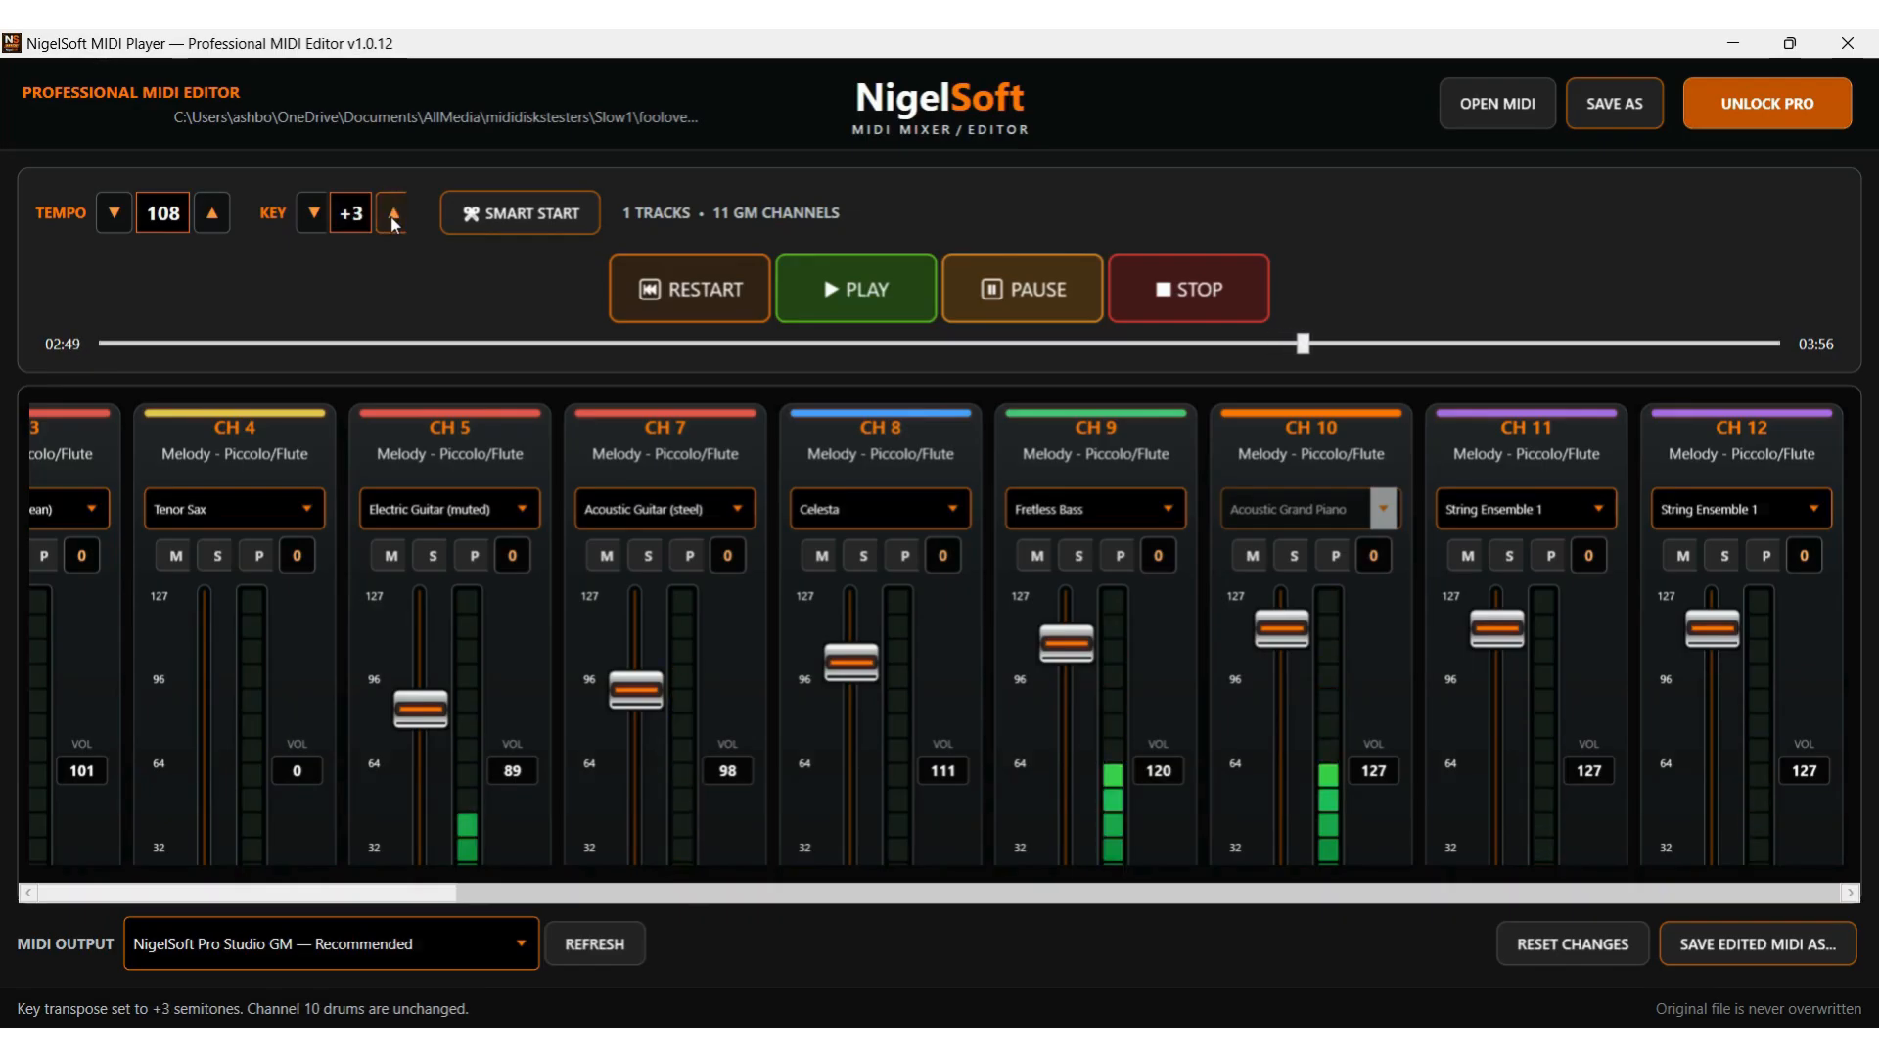
- Return the song's key transpose to 0 and stop playback
left_click(316, 214)
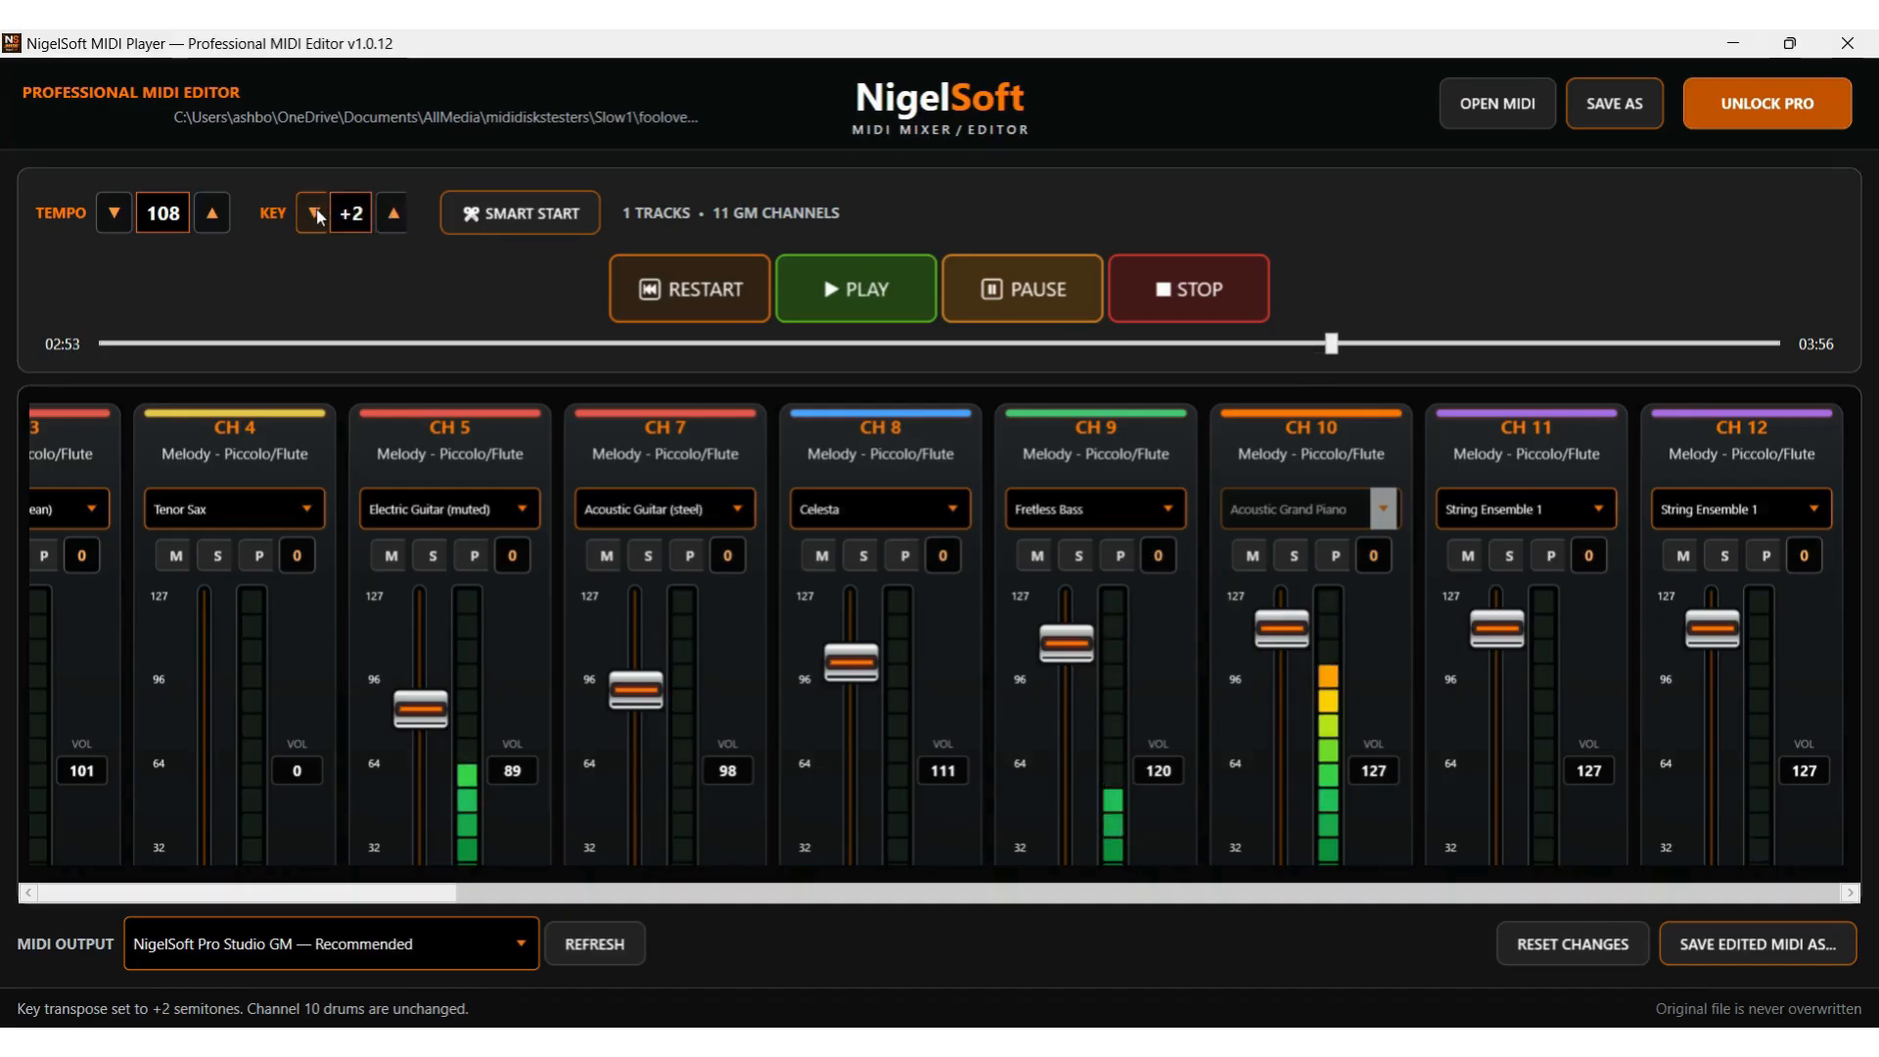
left_click(316, 214)
left_click(316, 213)
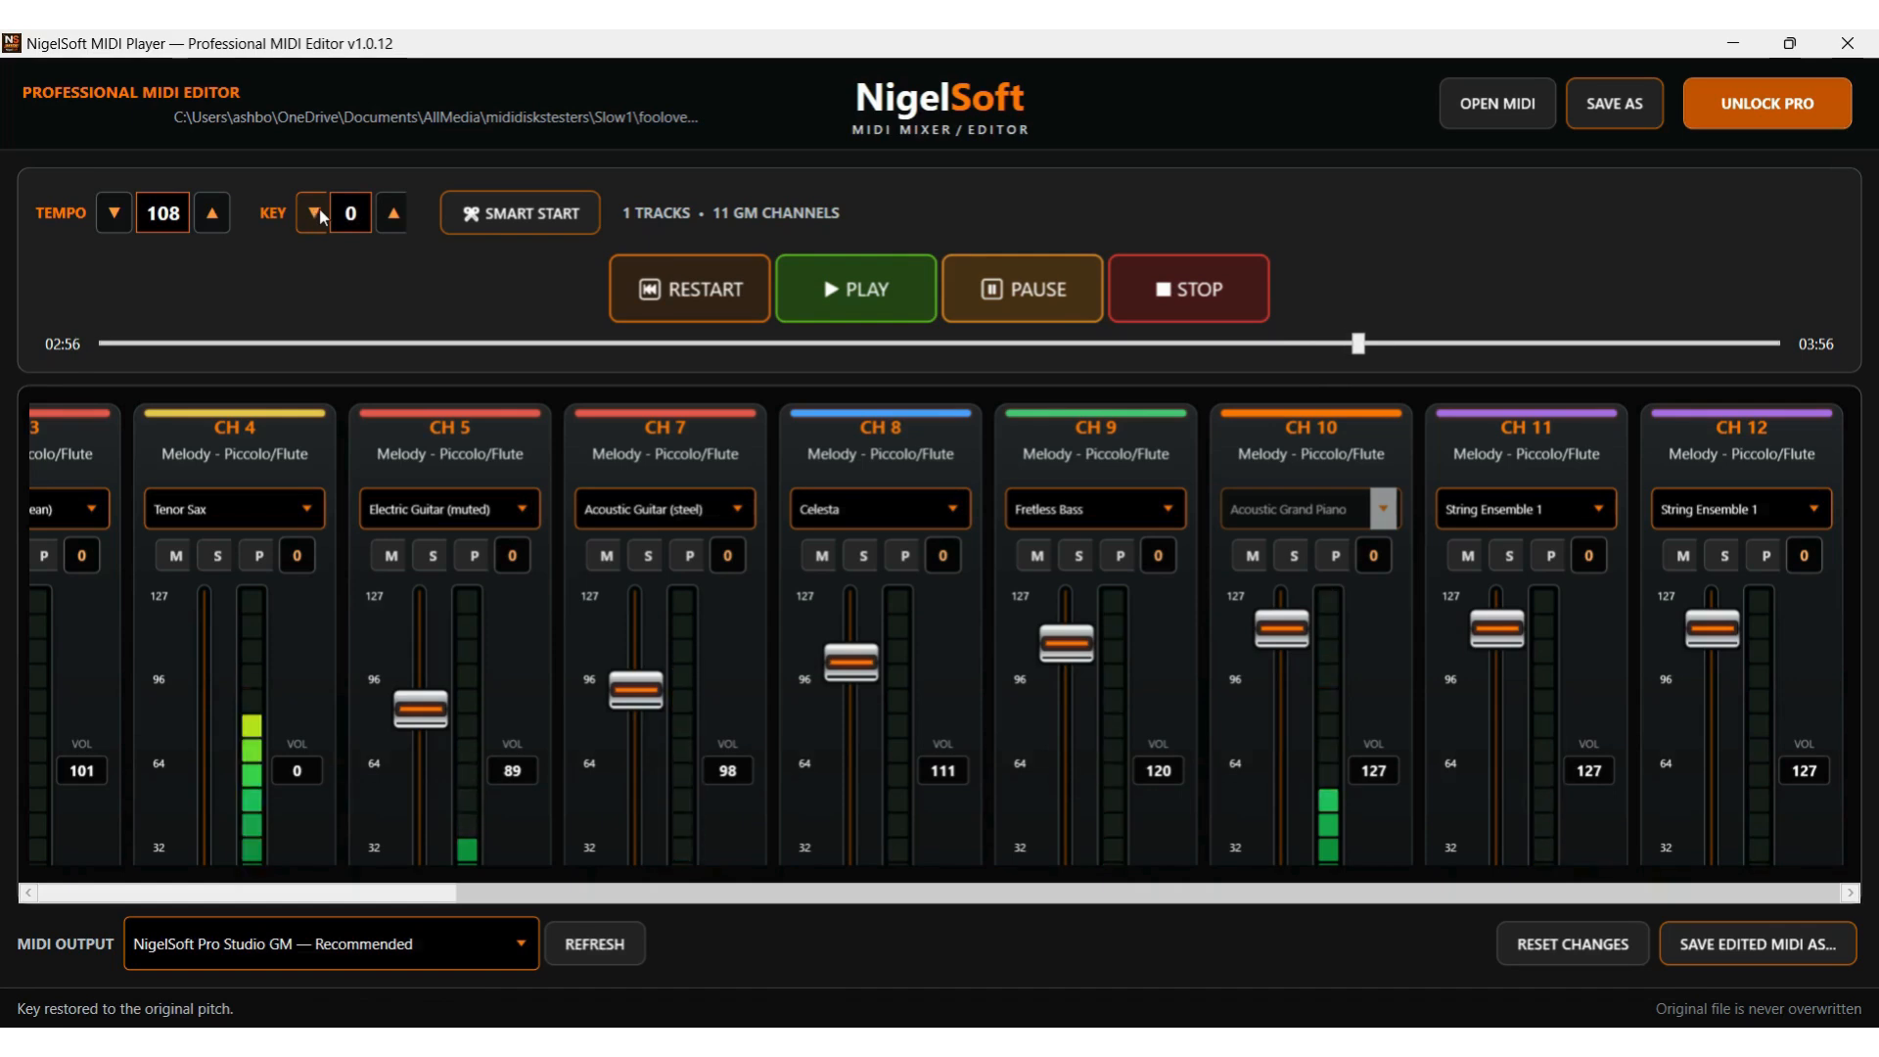
left_click(1235, 284)
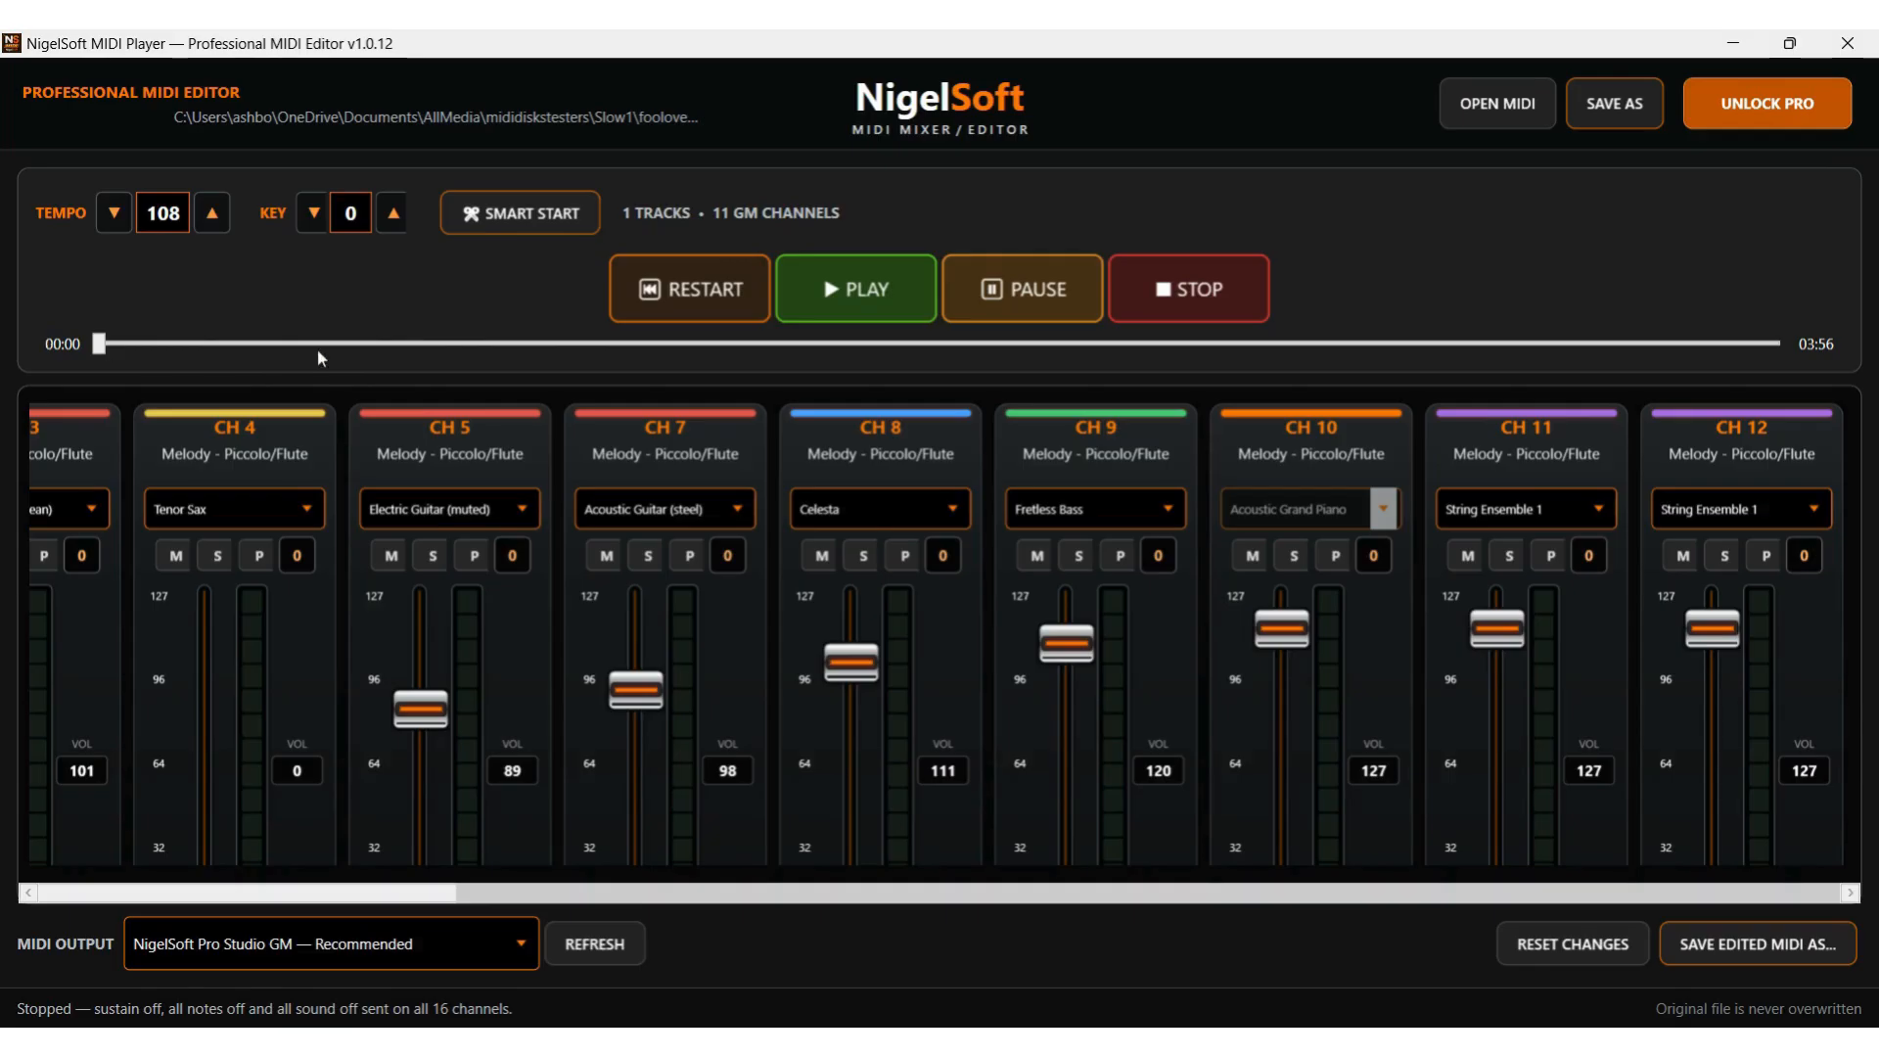
- Play the song's opening from the beginning several times, pausing in between, and stop playback
key("space")
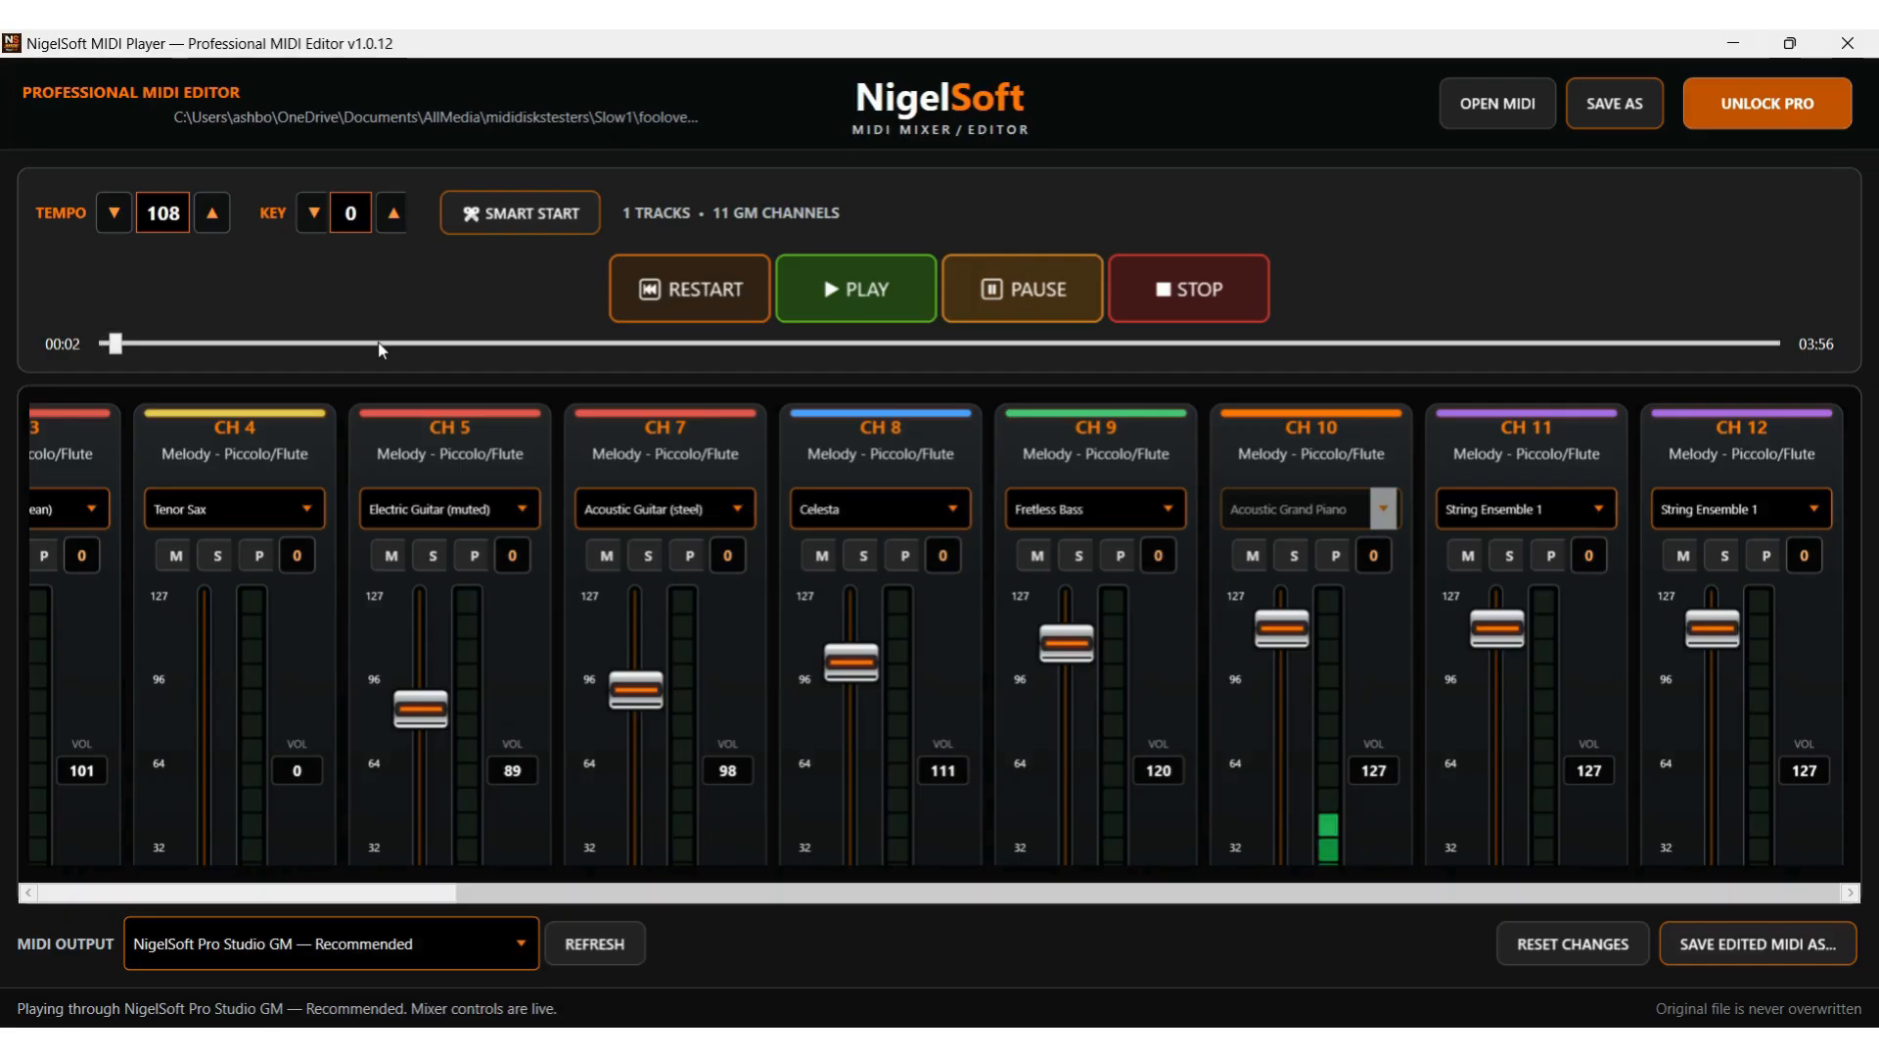
left_click(964, 282)
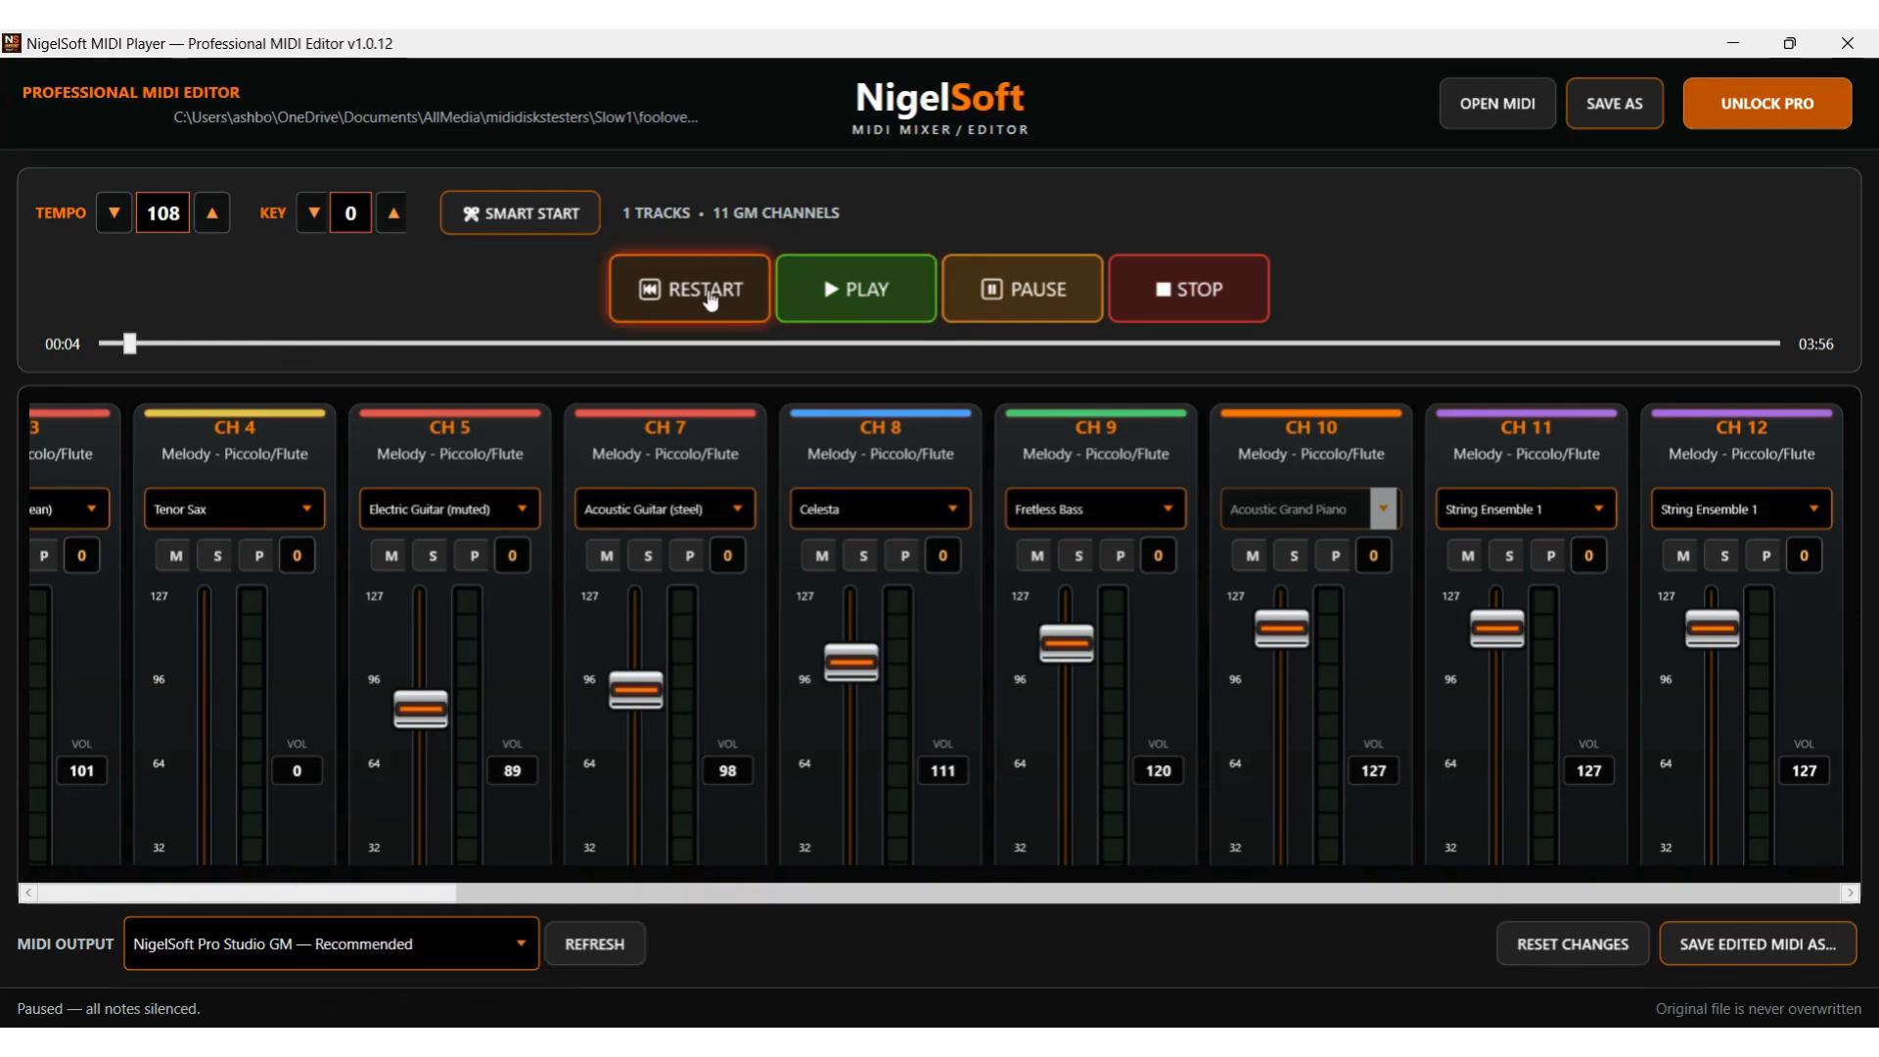
left_click(667, 290)
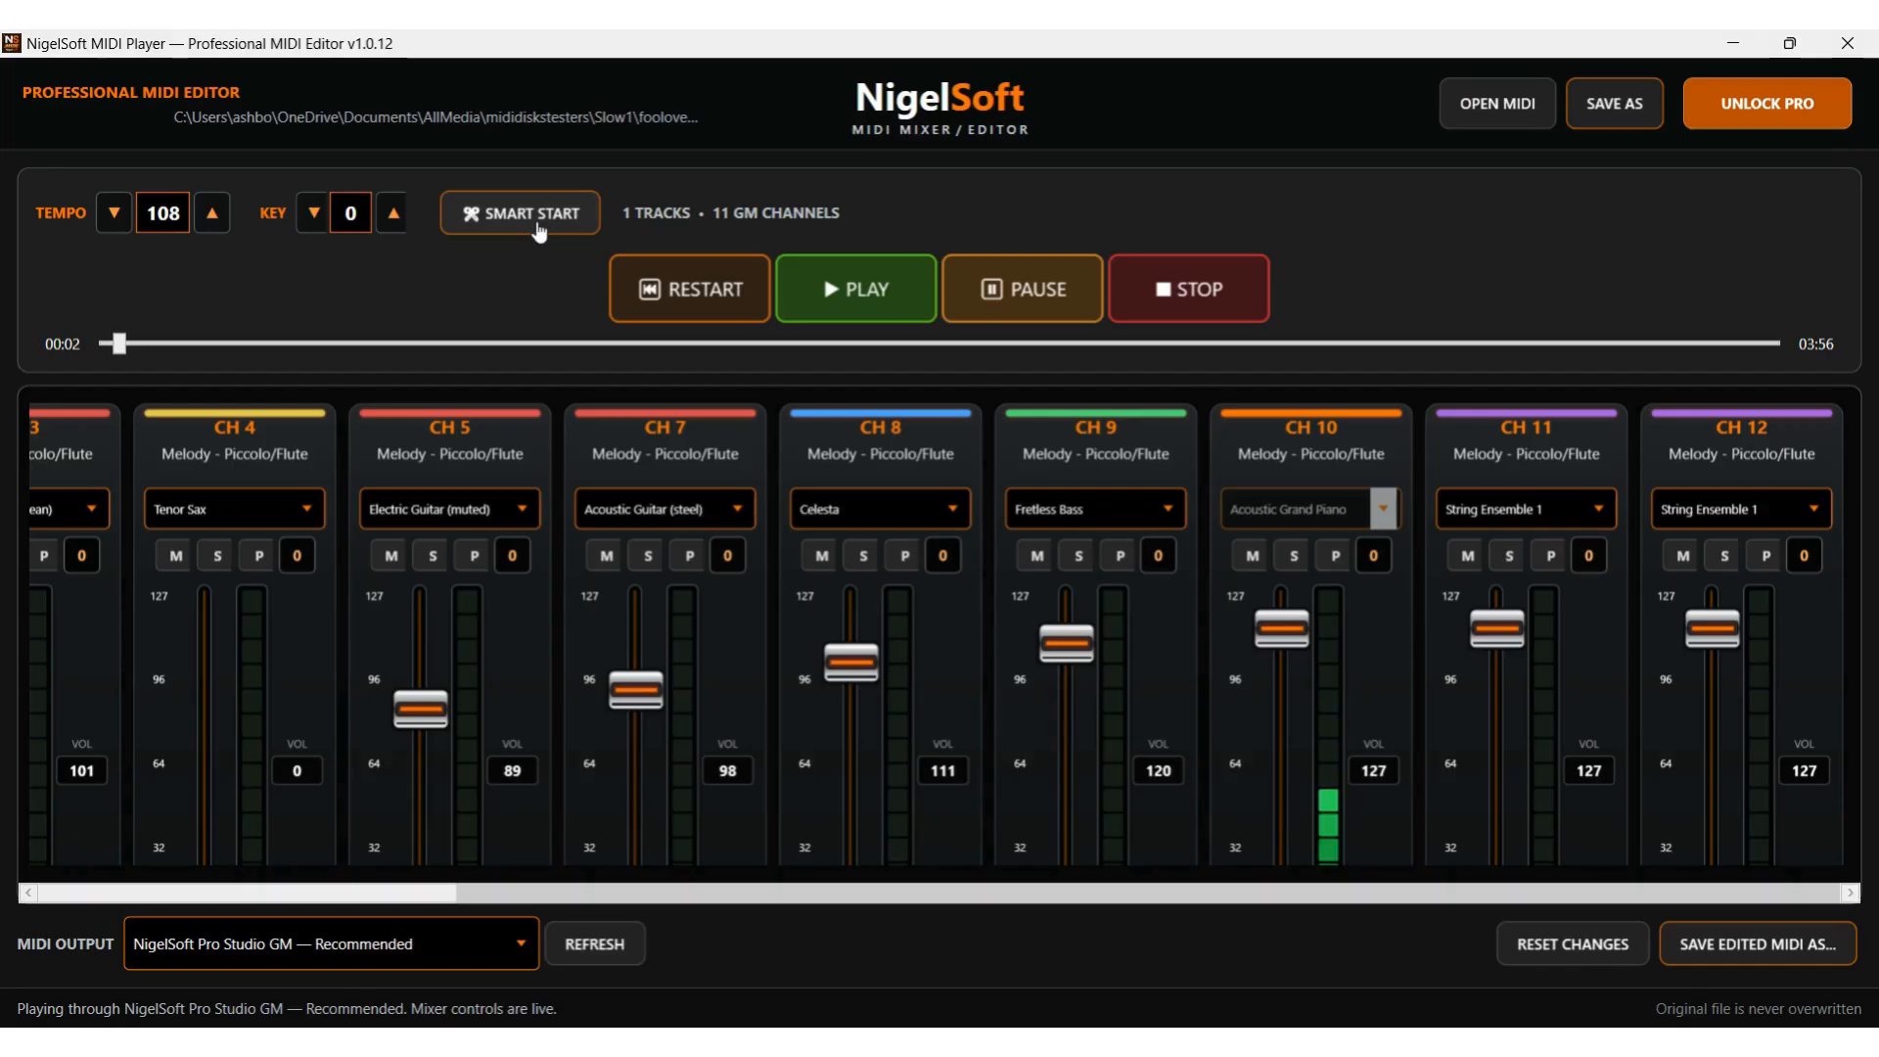
left_click(1039, 293)
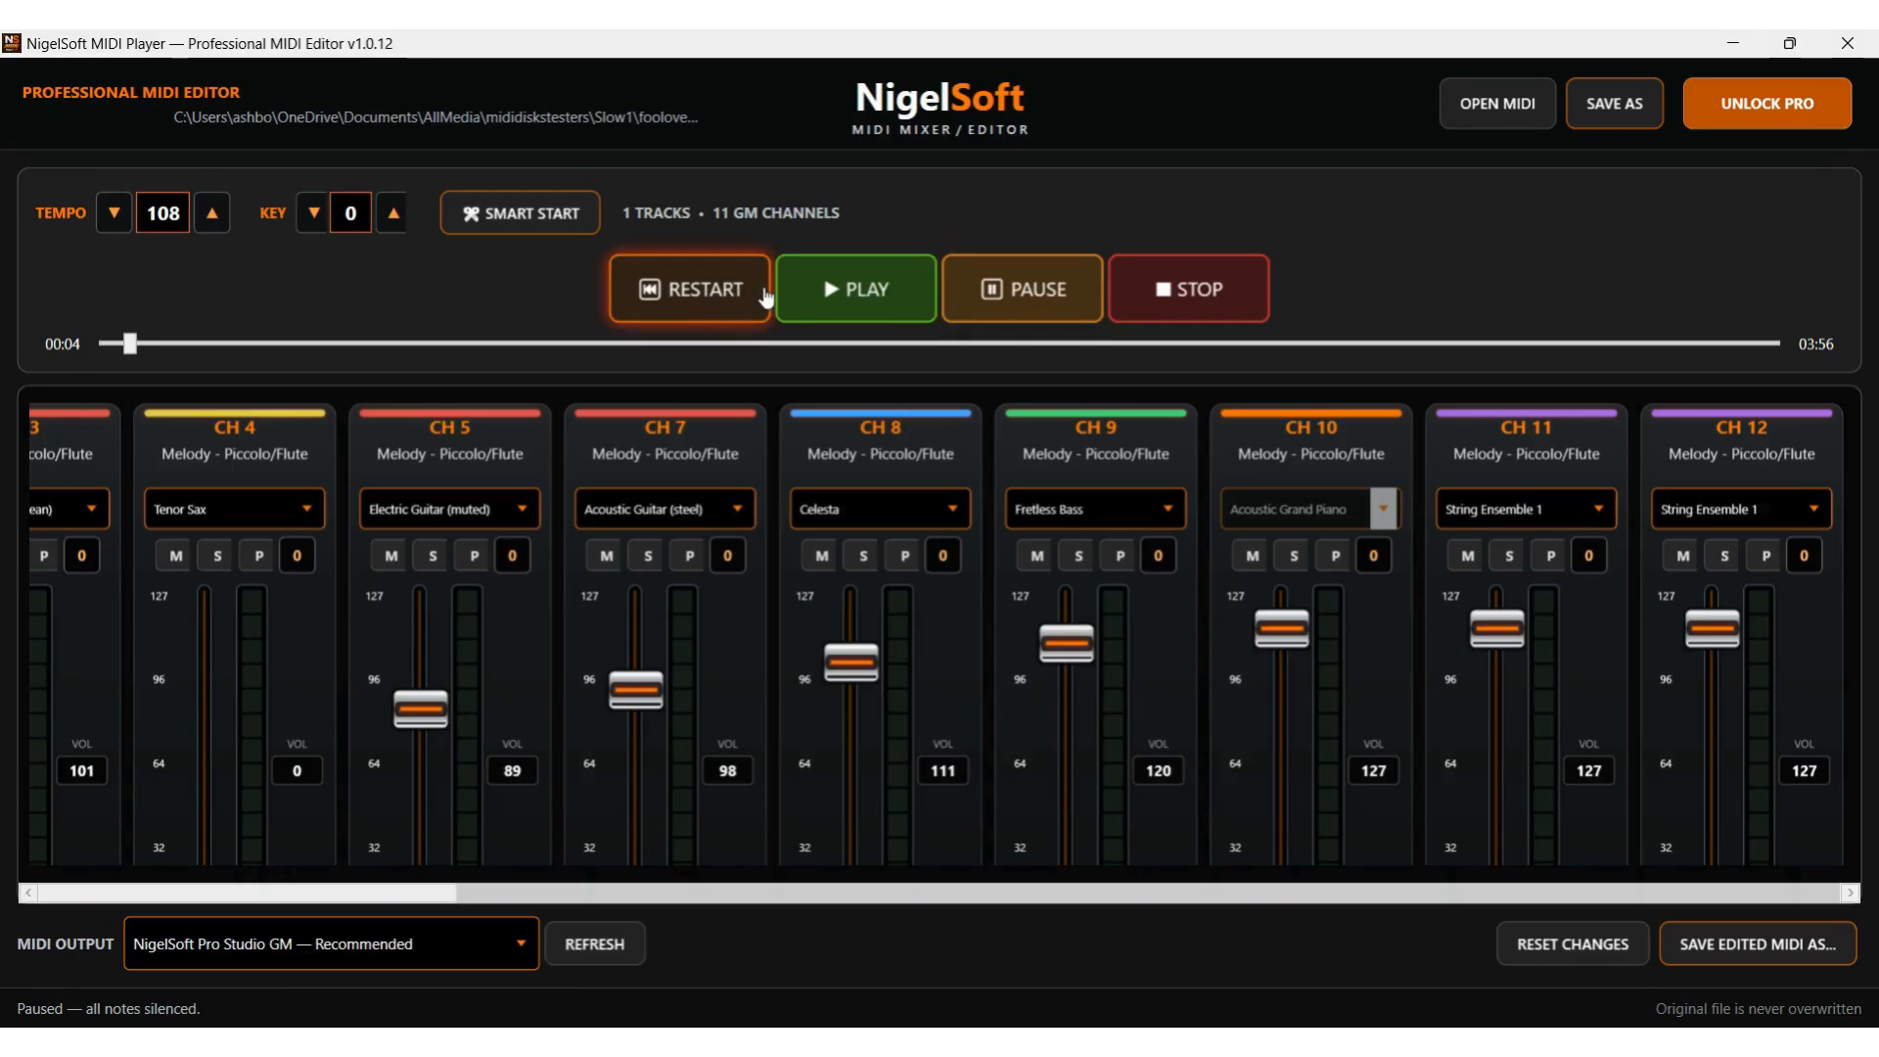
left_click(732, 299)
left_click(1151, 292)
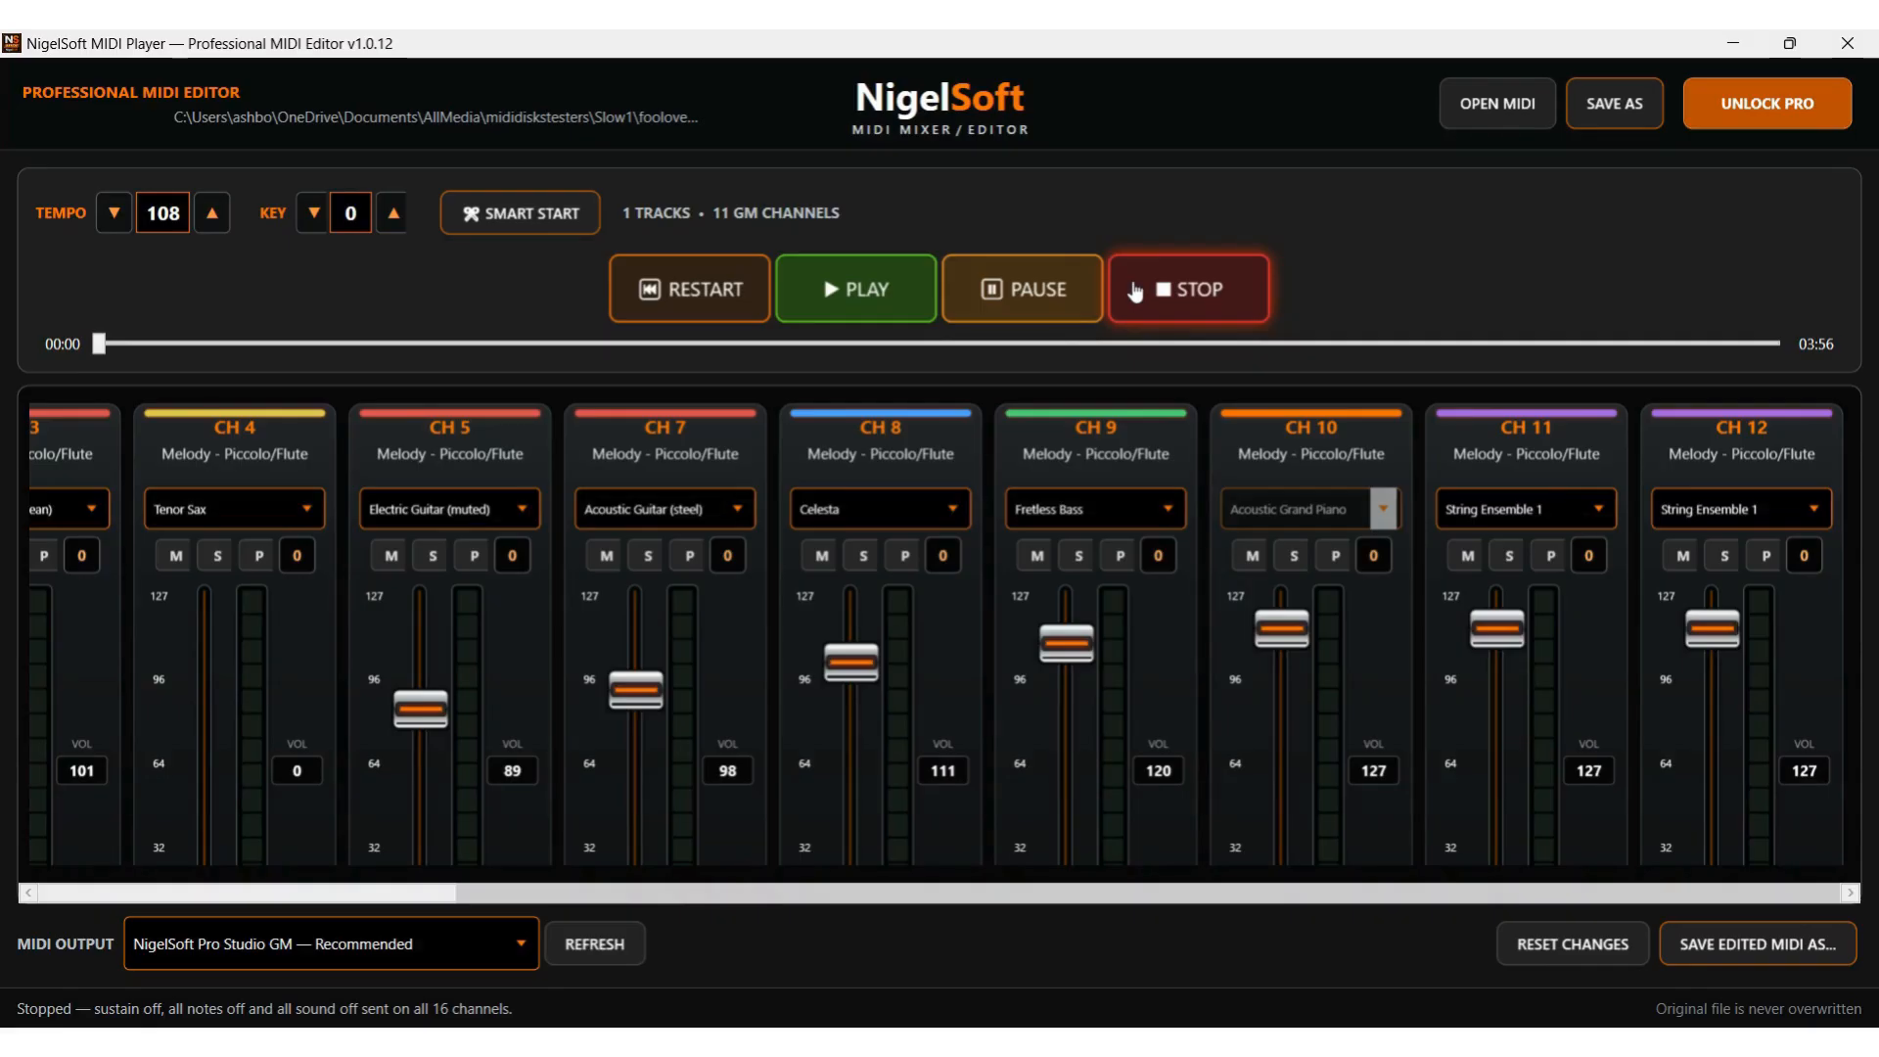
- View the Smart Start analysis without applying it, and replay the song's opening briefly from the beginning
left_click(529, 223)
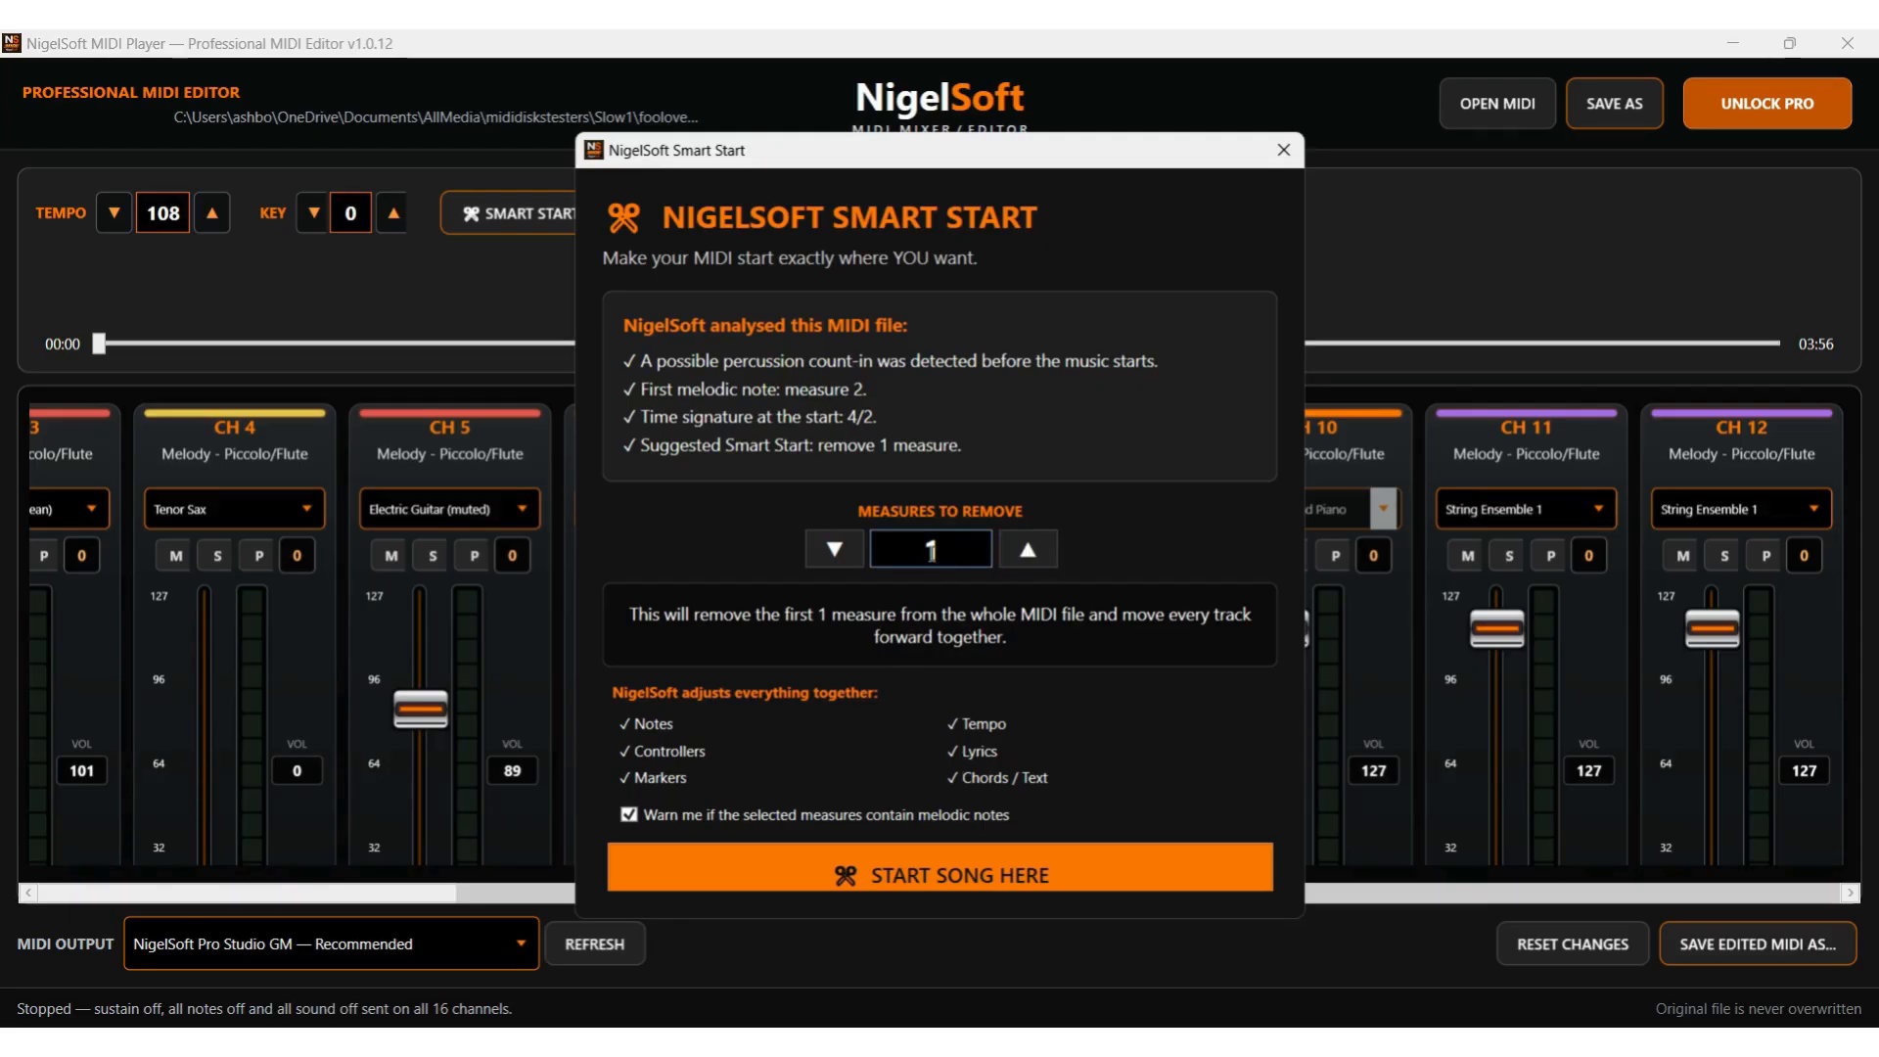
left_click(1284, 150)
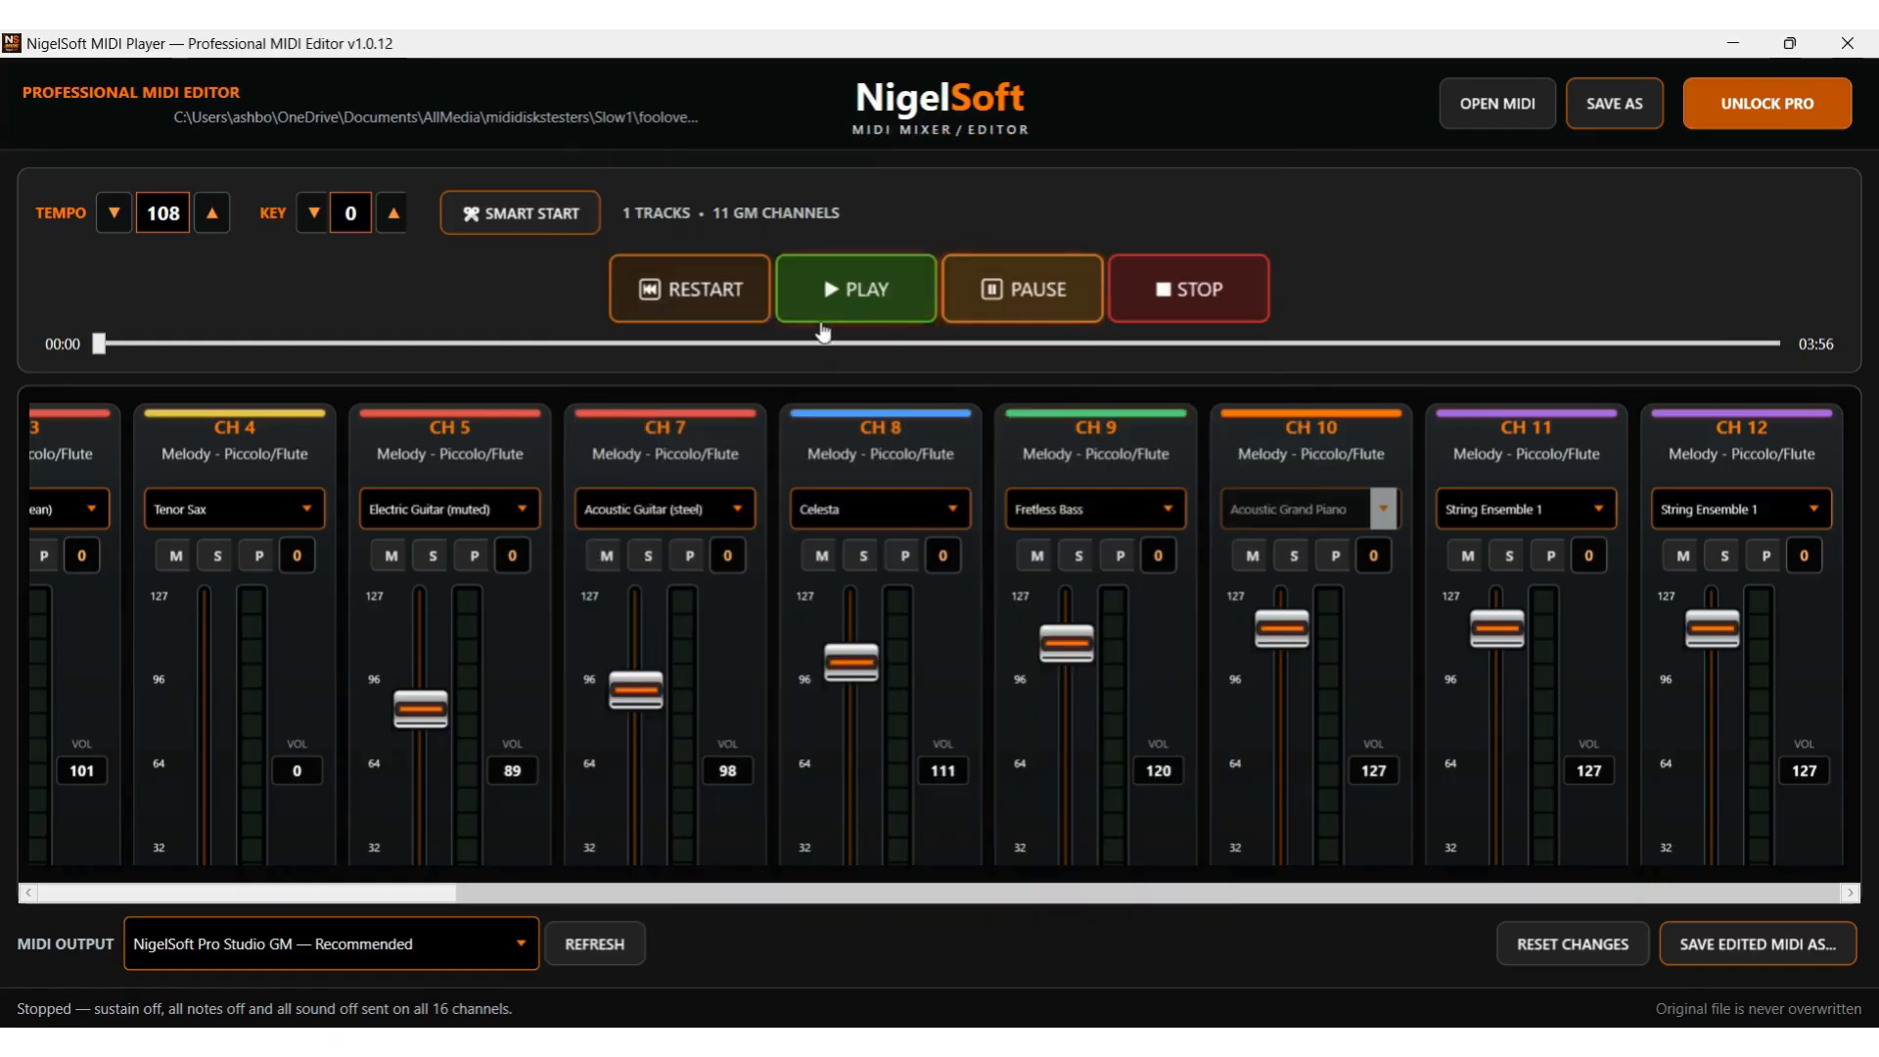
left_click(720, 294)
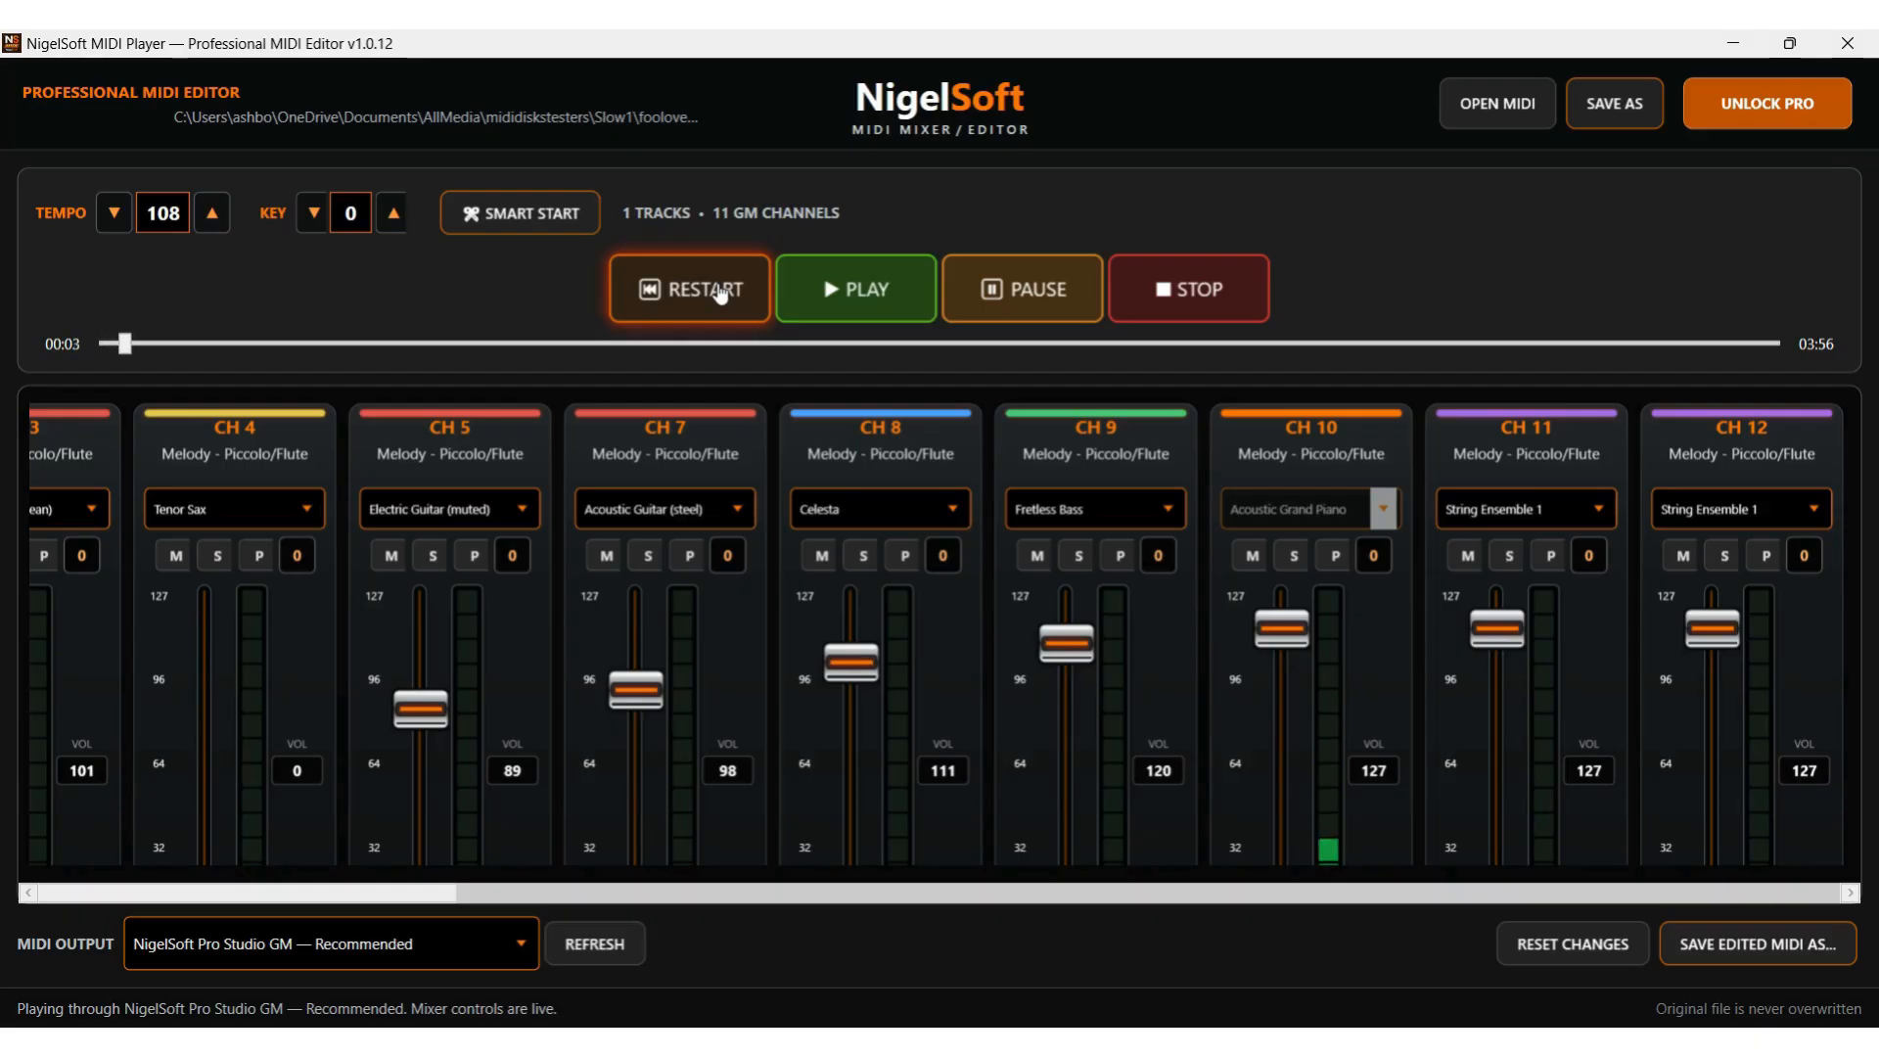
left_click(1252, 269)
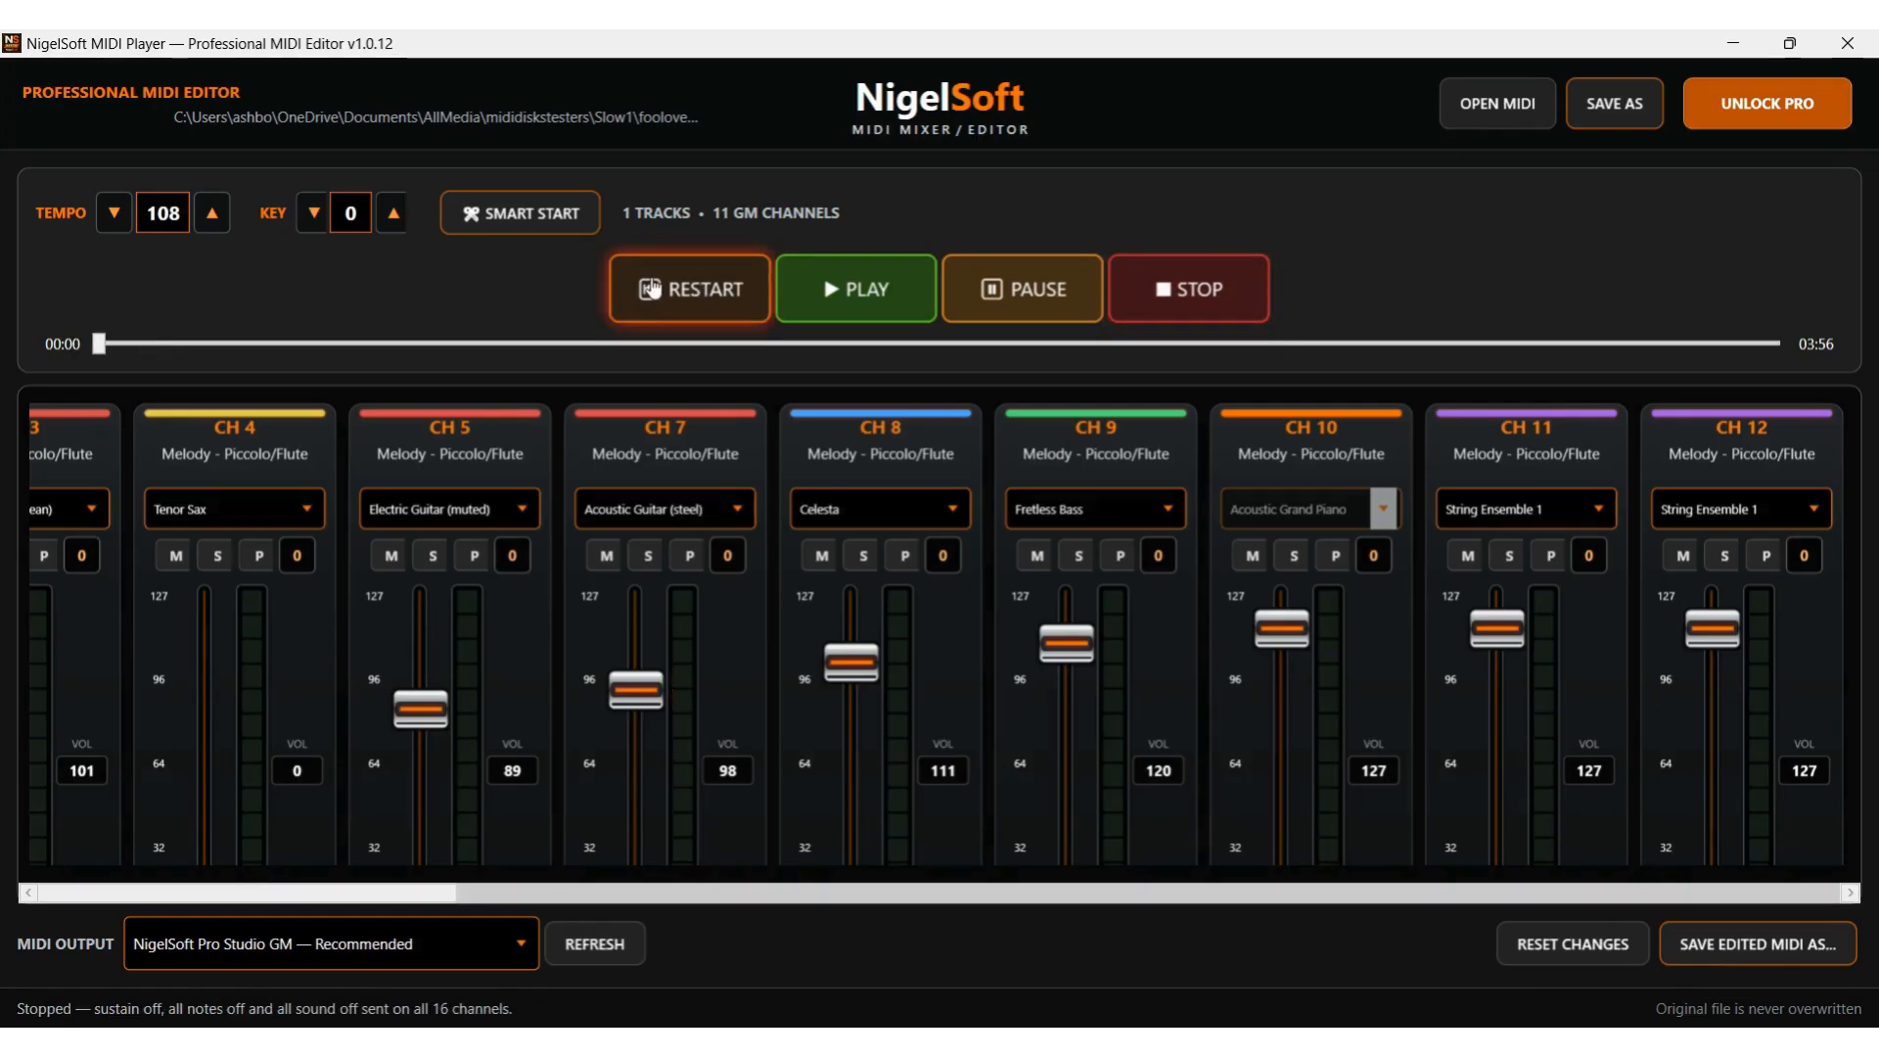
- Use Smart Start to remove the first 1 measure from the whole MIDI file
left_click(524, 218)
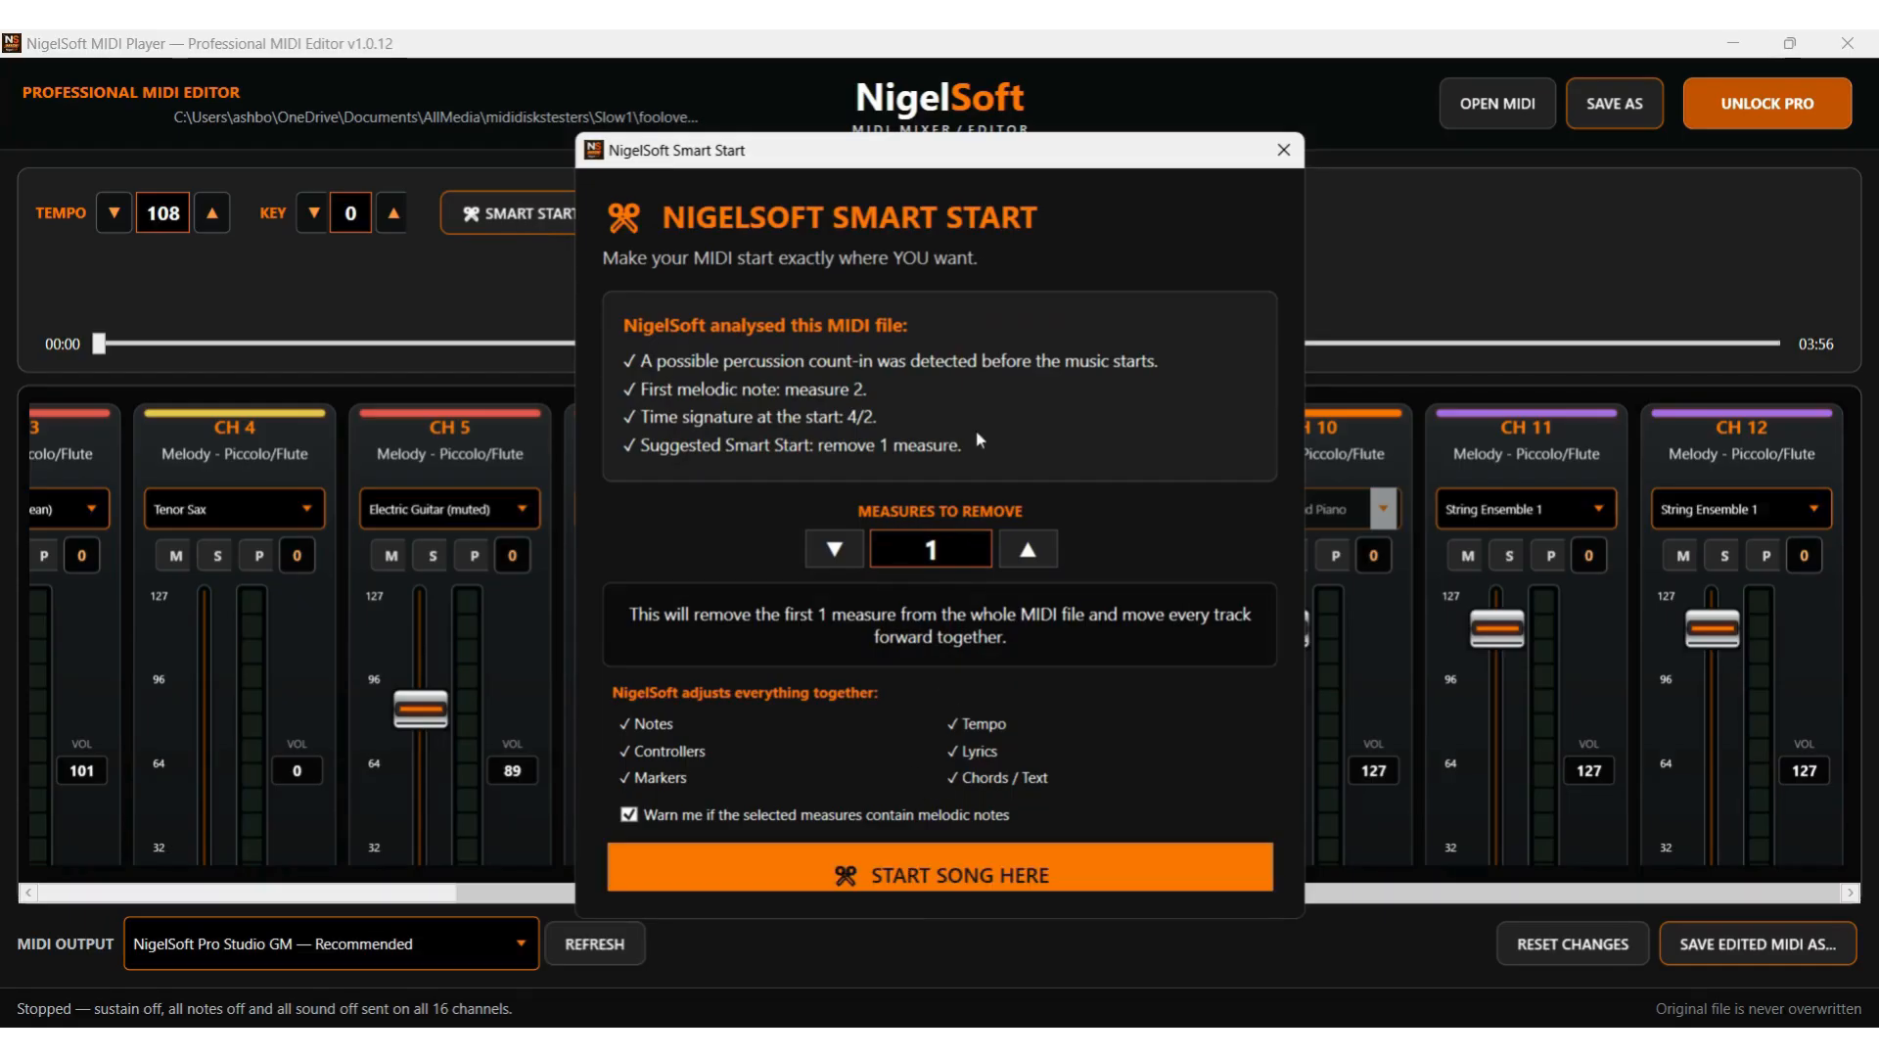
left_click(963, 874)
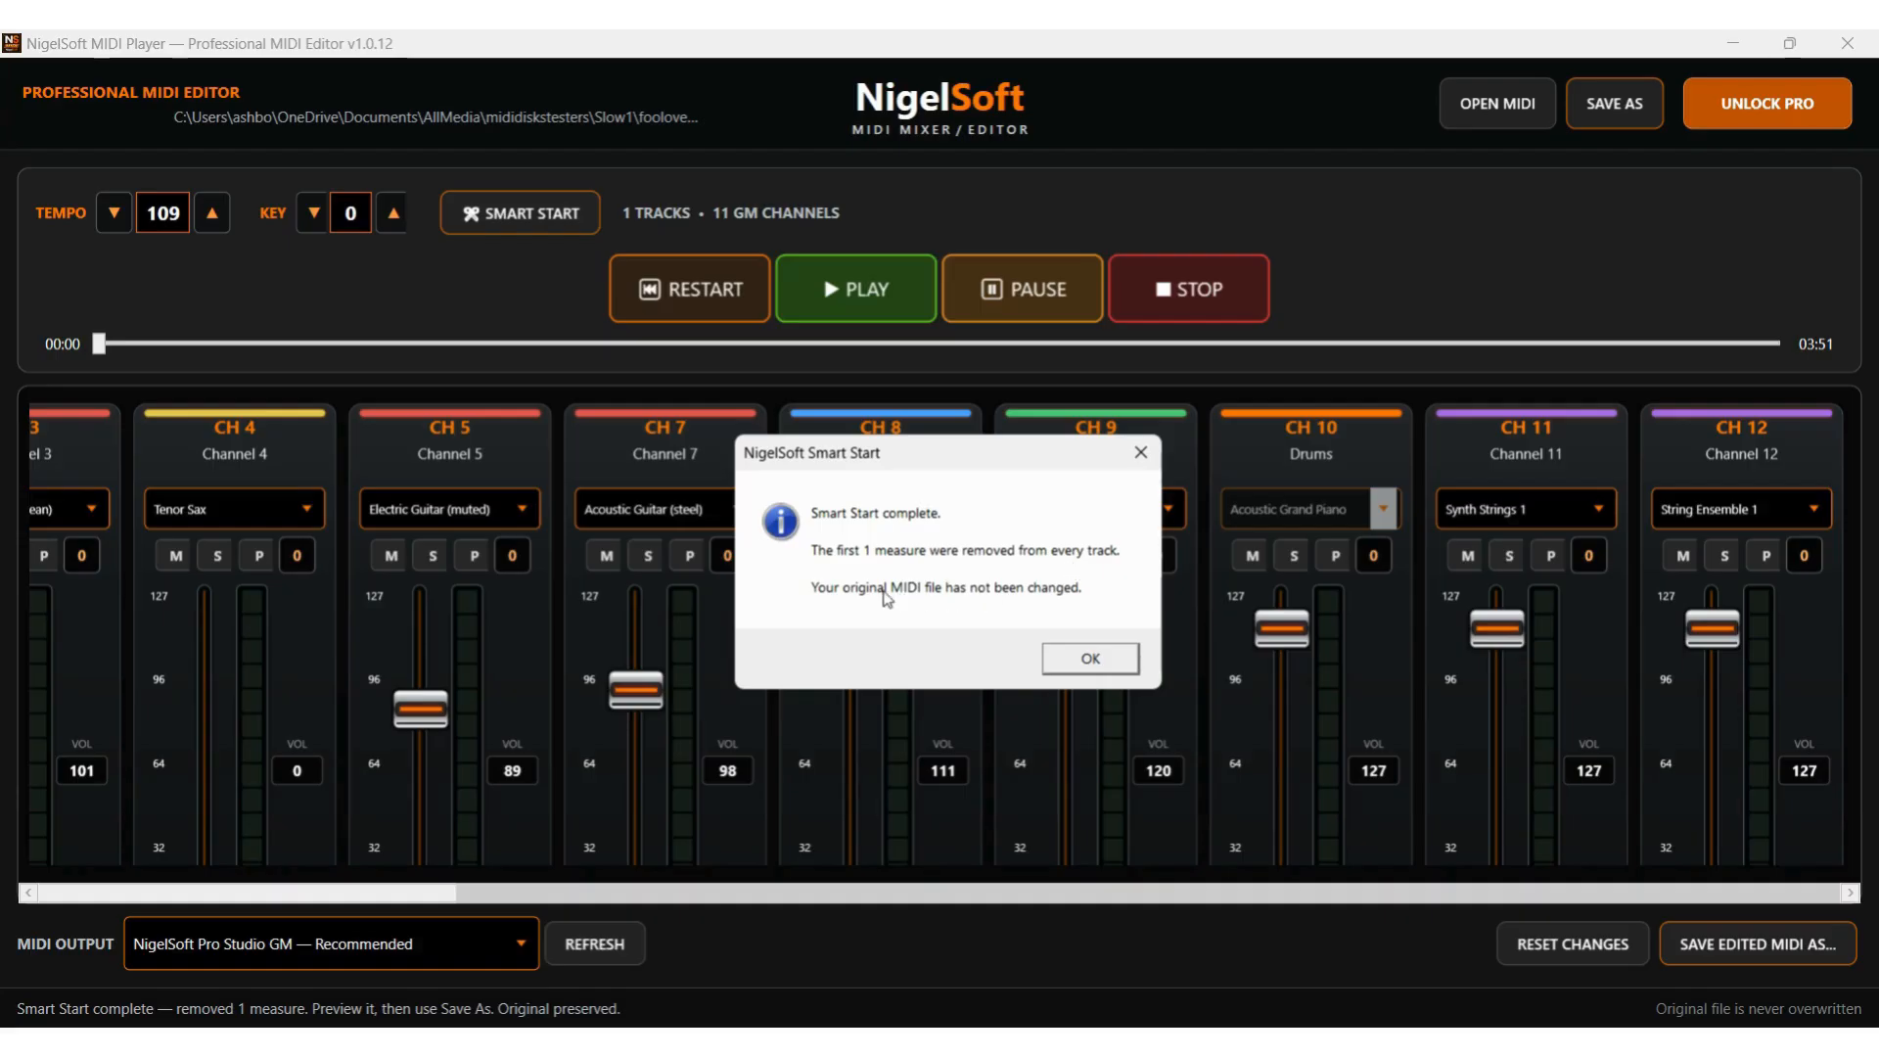
left_click(1088, 660)
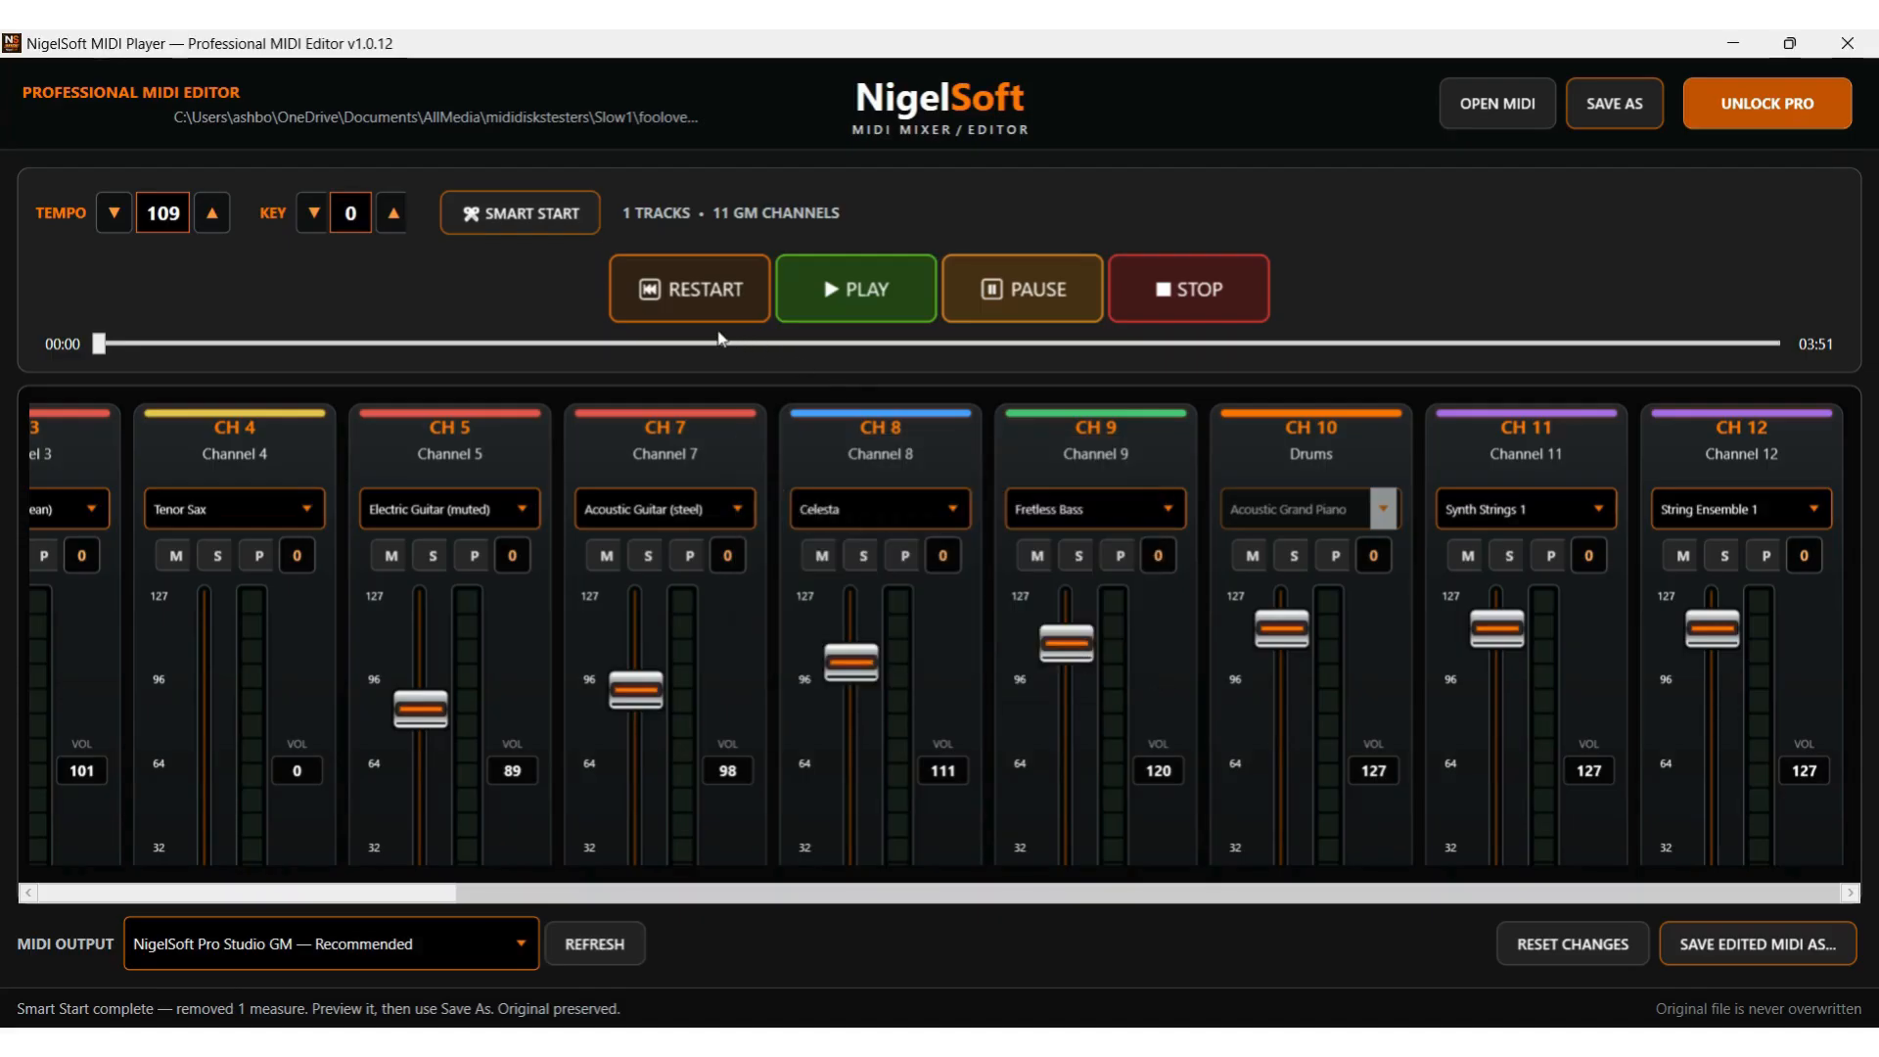
- Preview the trimmed song's opening, stop playback, and reset all changes to the file
left_click(861, 289)
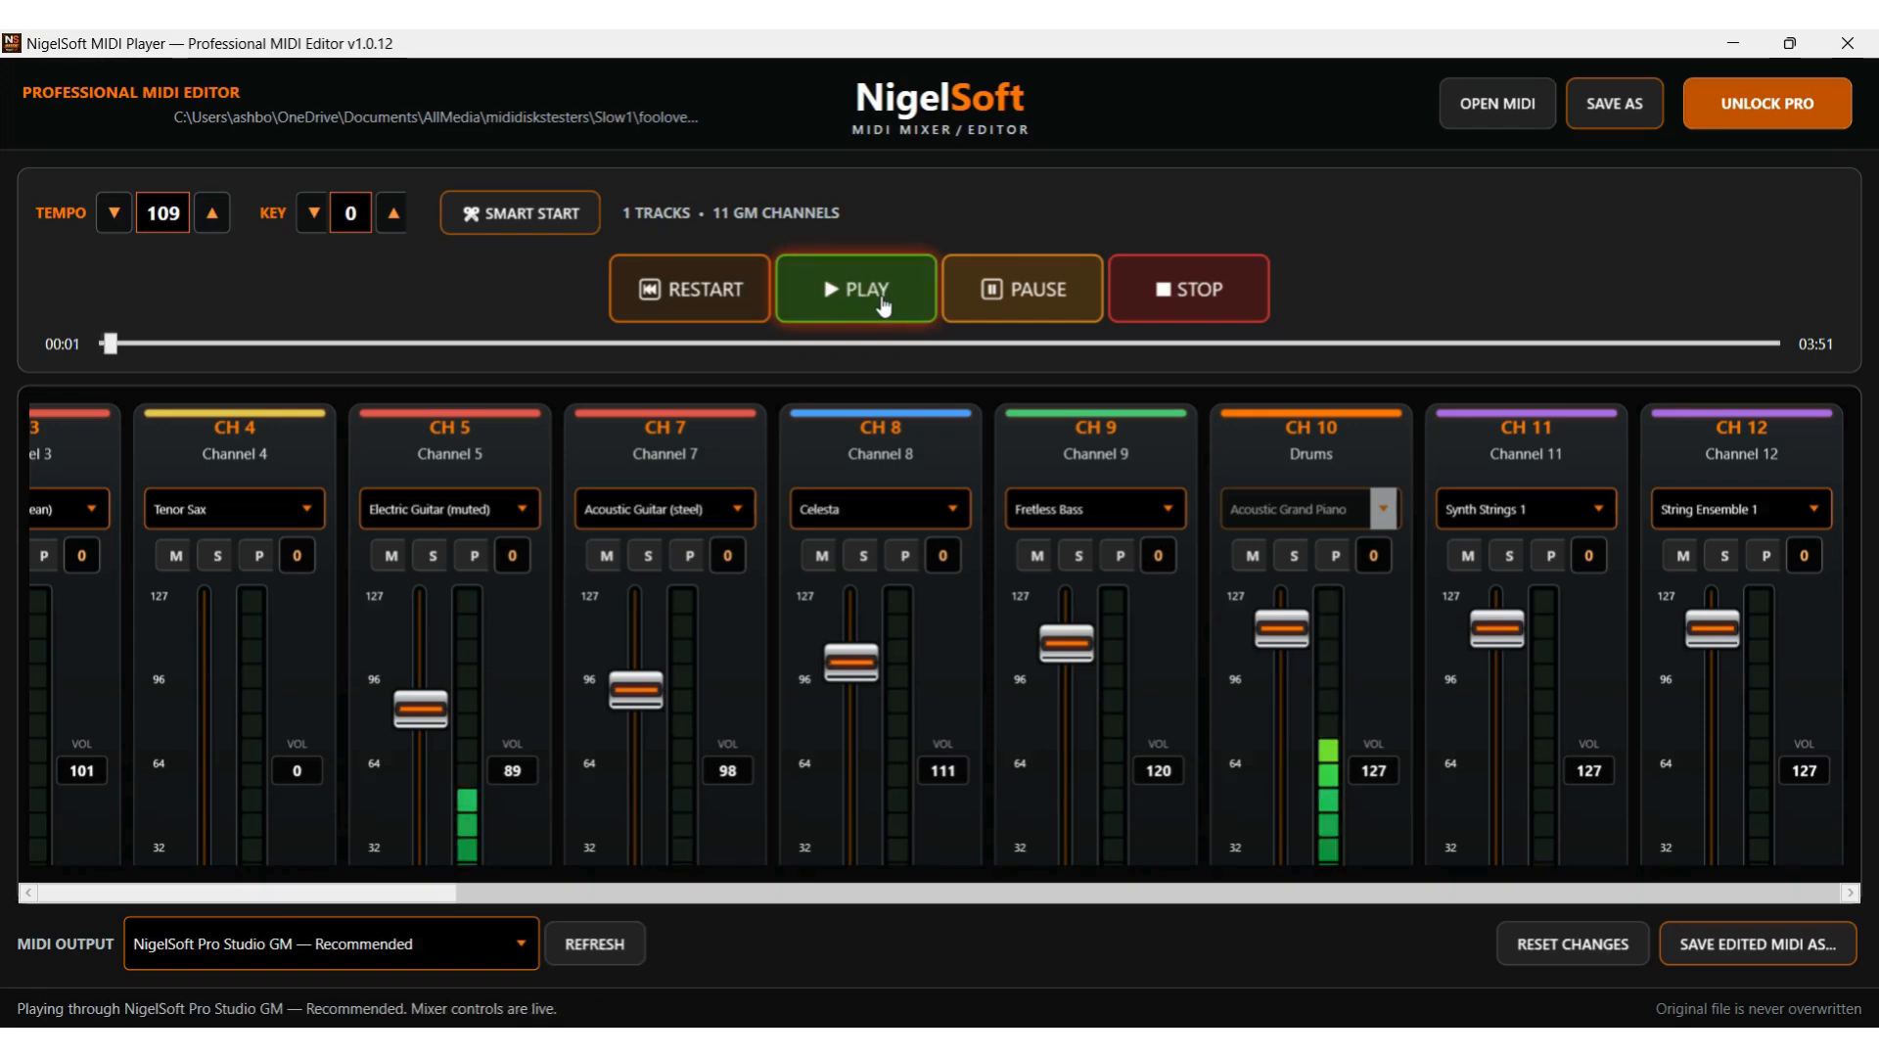
left_click(1172, 302)
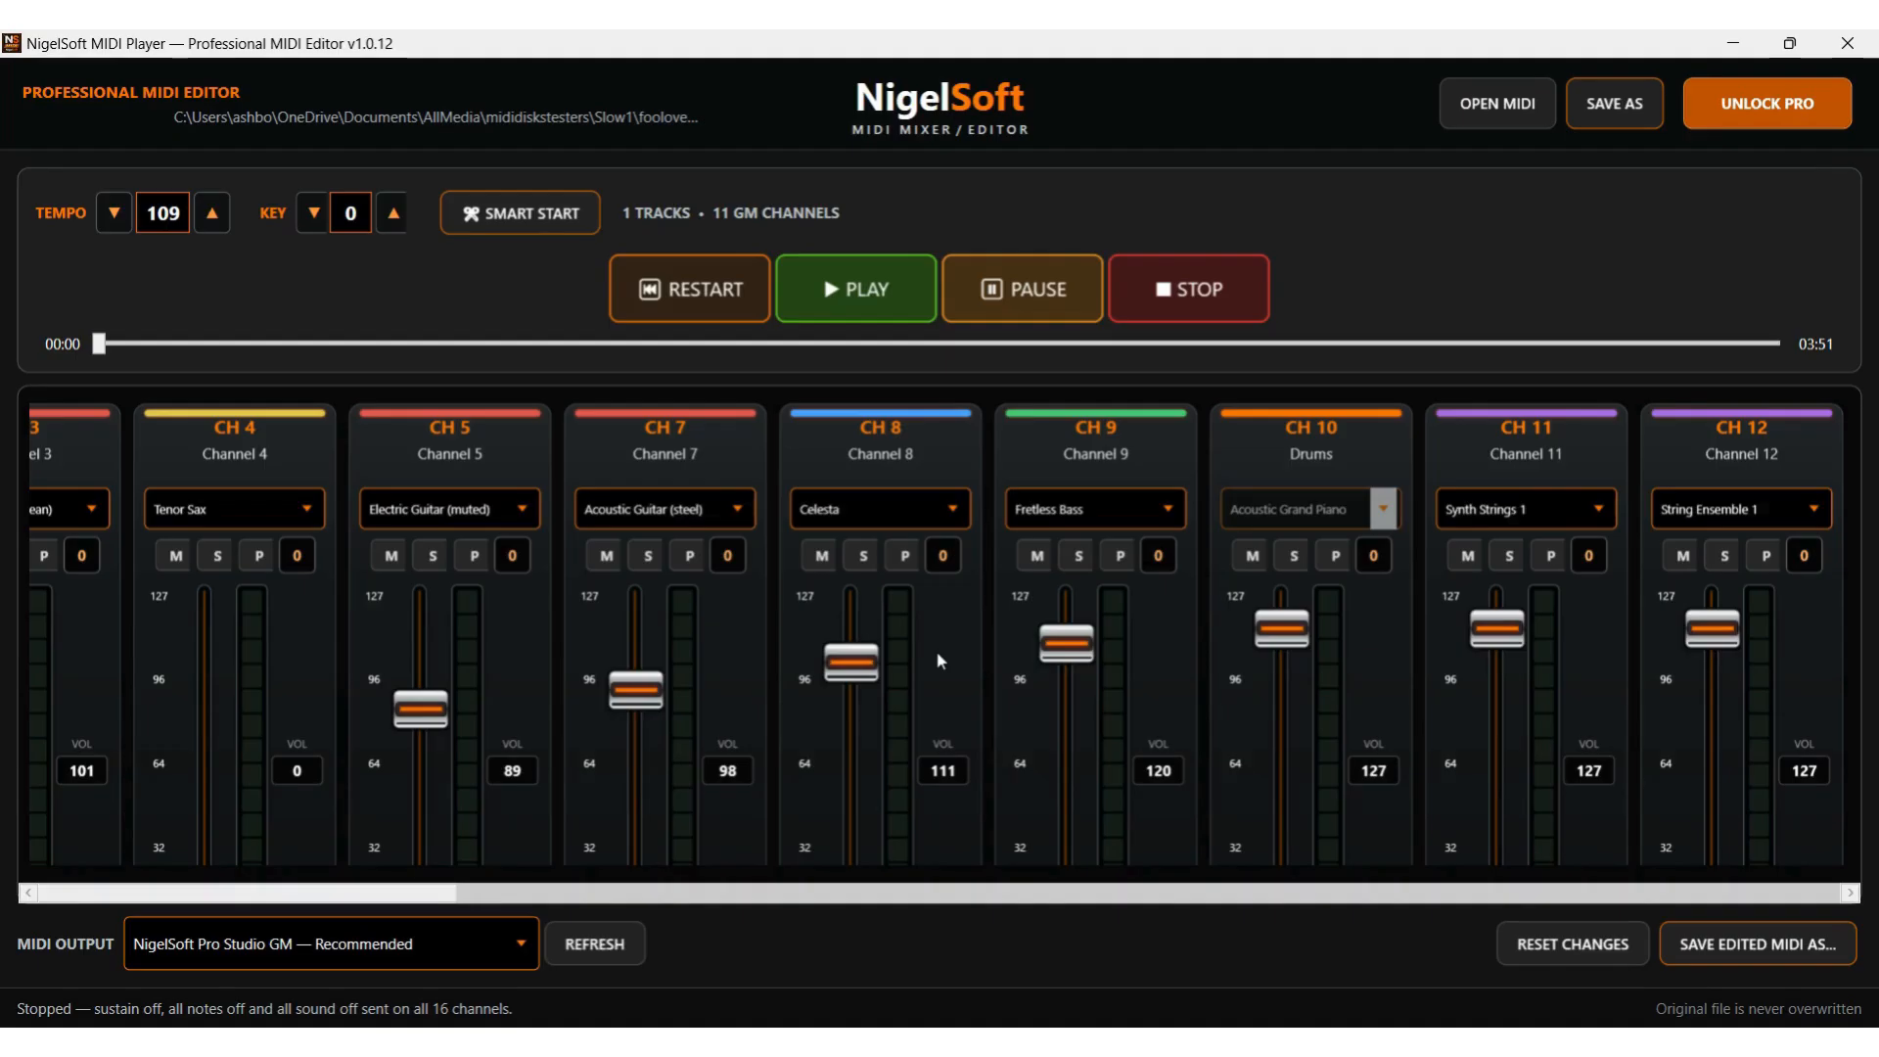
left_click(1569, 945)
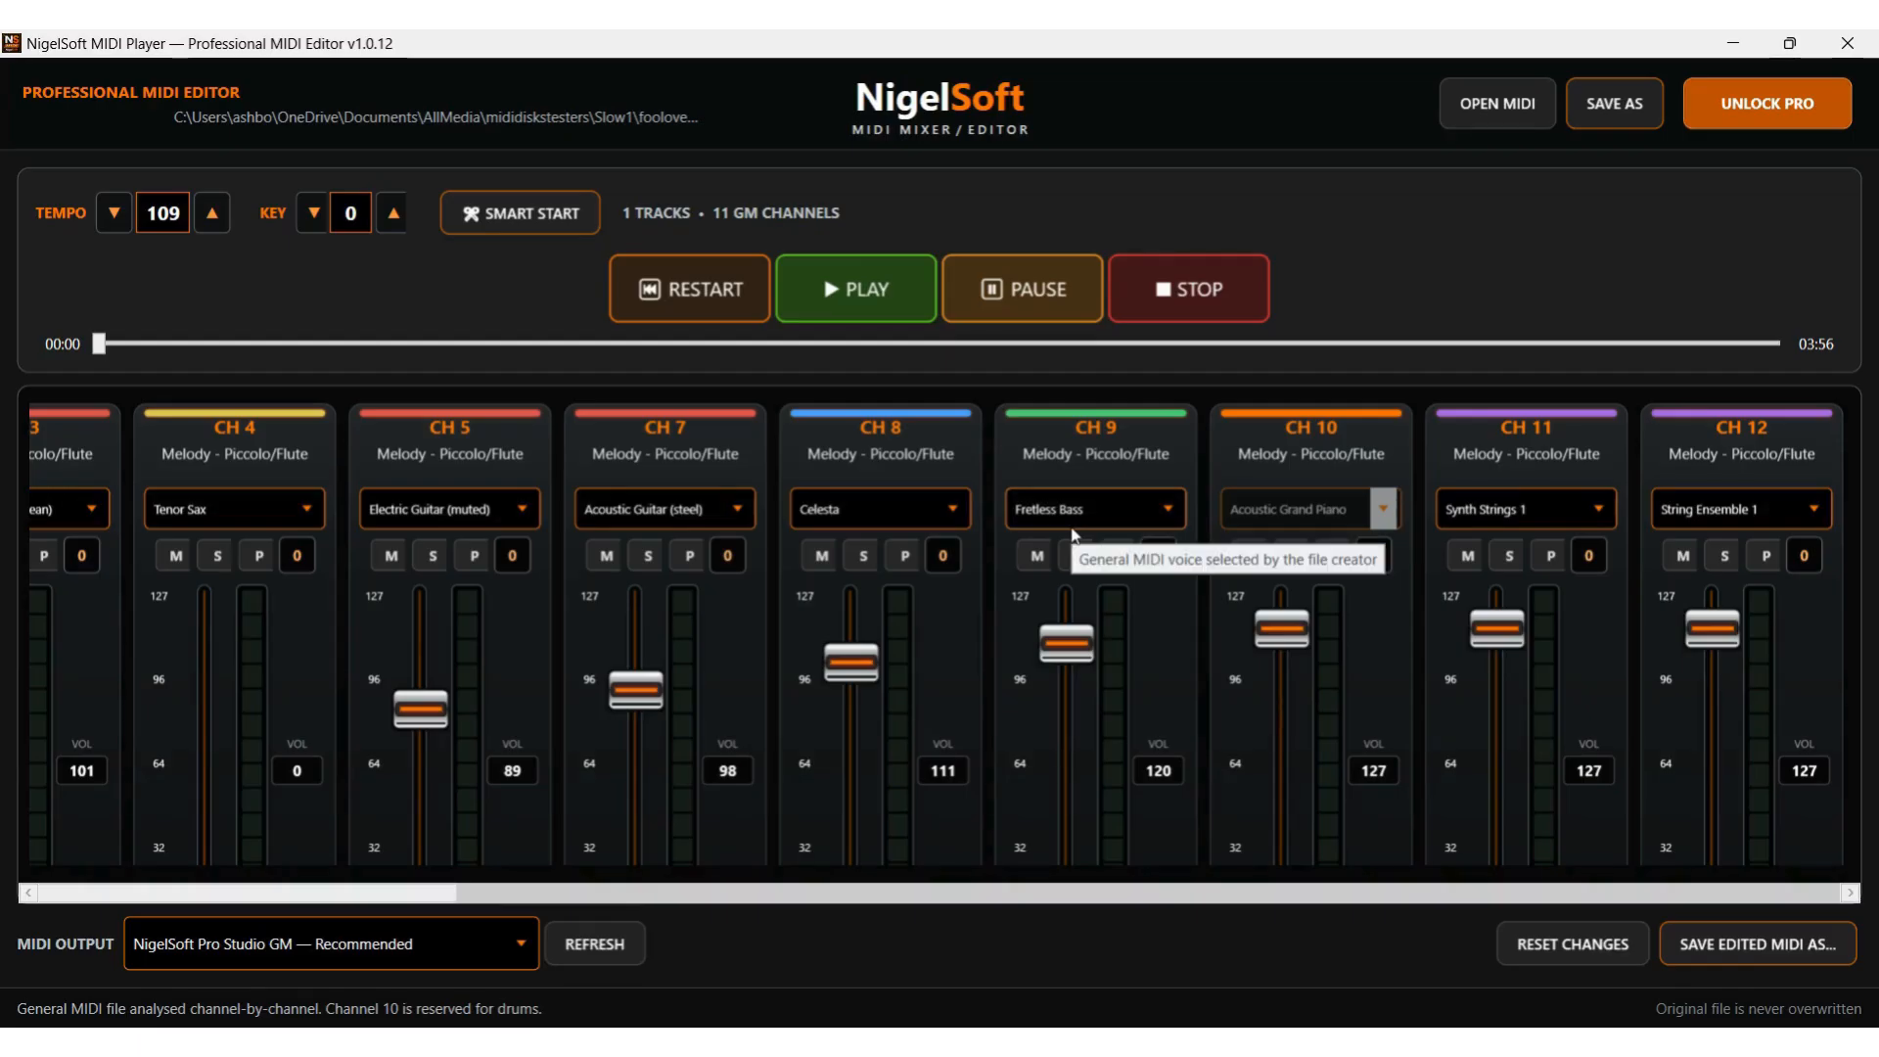
- Browse the General MIDI voices available for channel 9 without changing its Fretless Bass instrument
left_click(1168, 508)
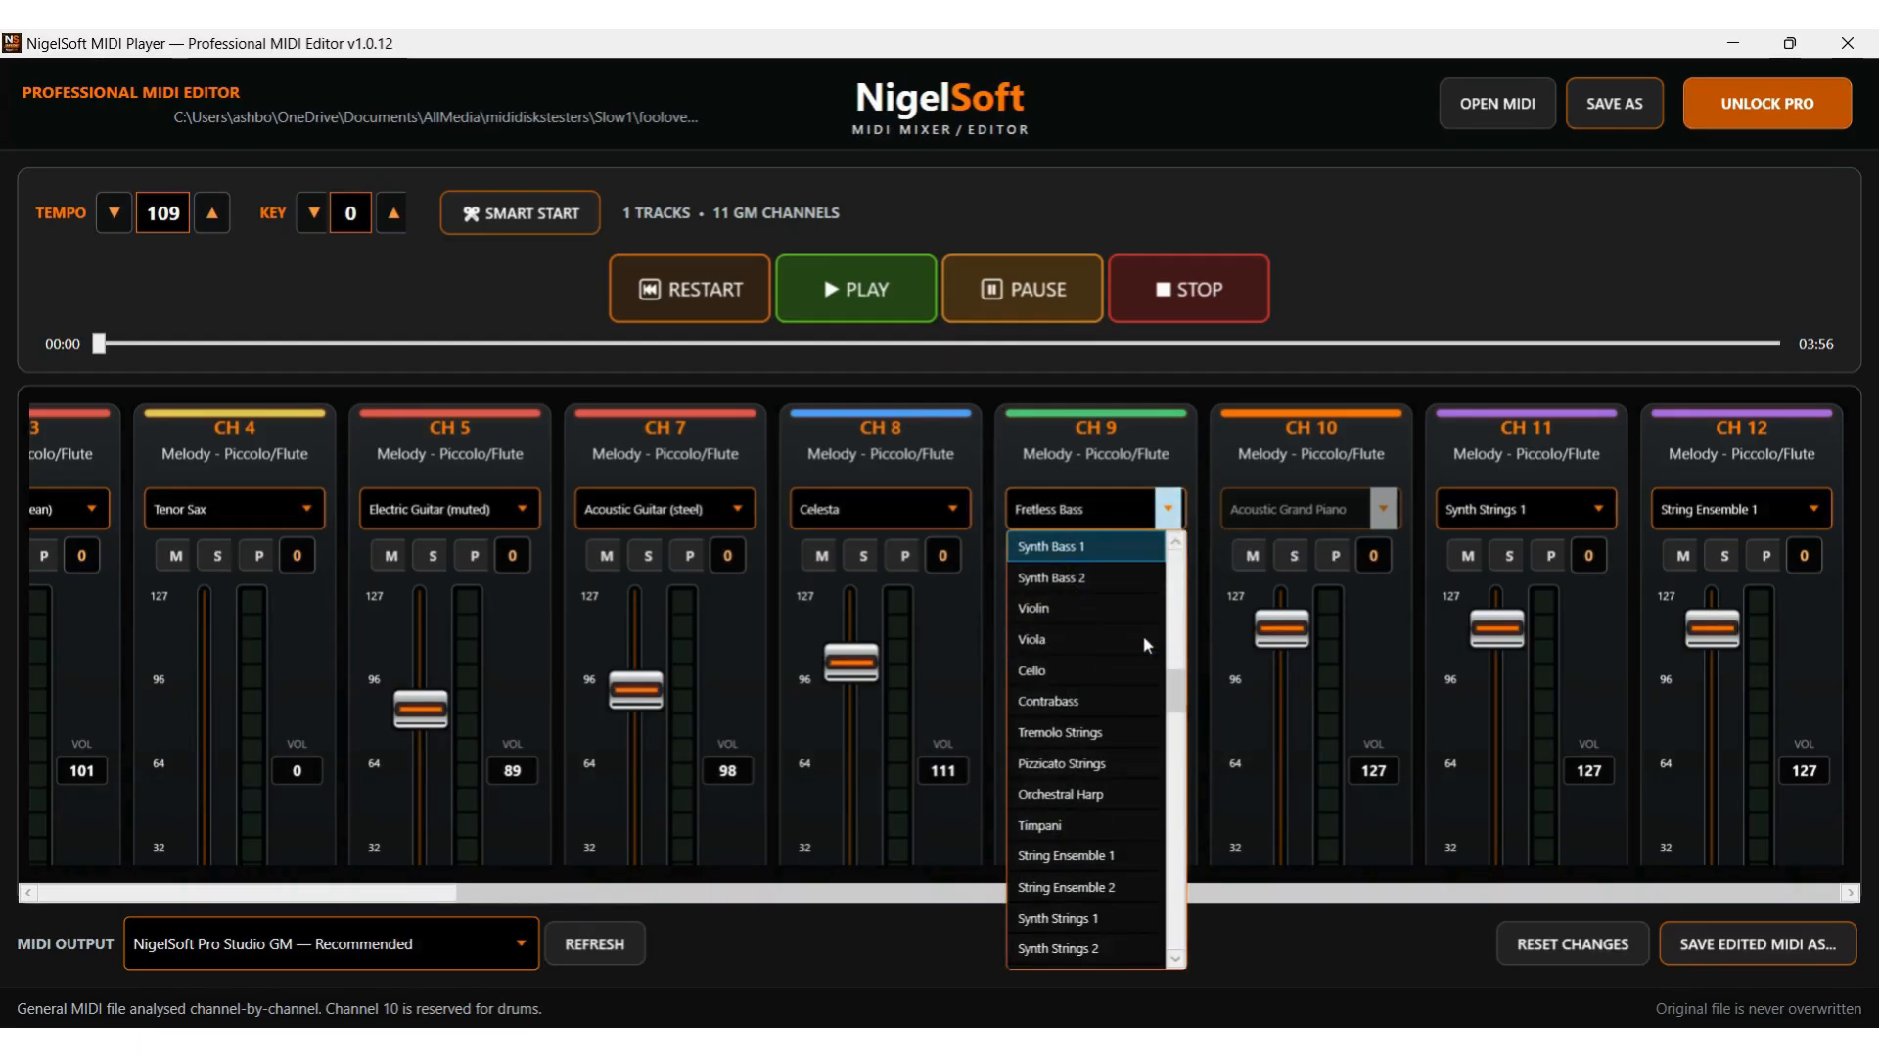
scroll(1147, 643, "down", 13)
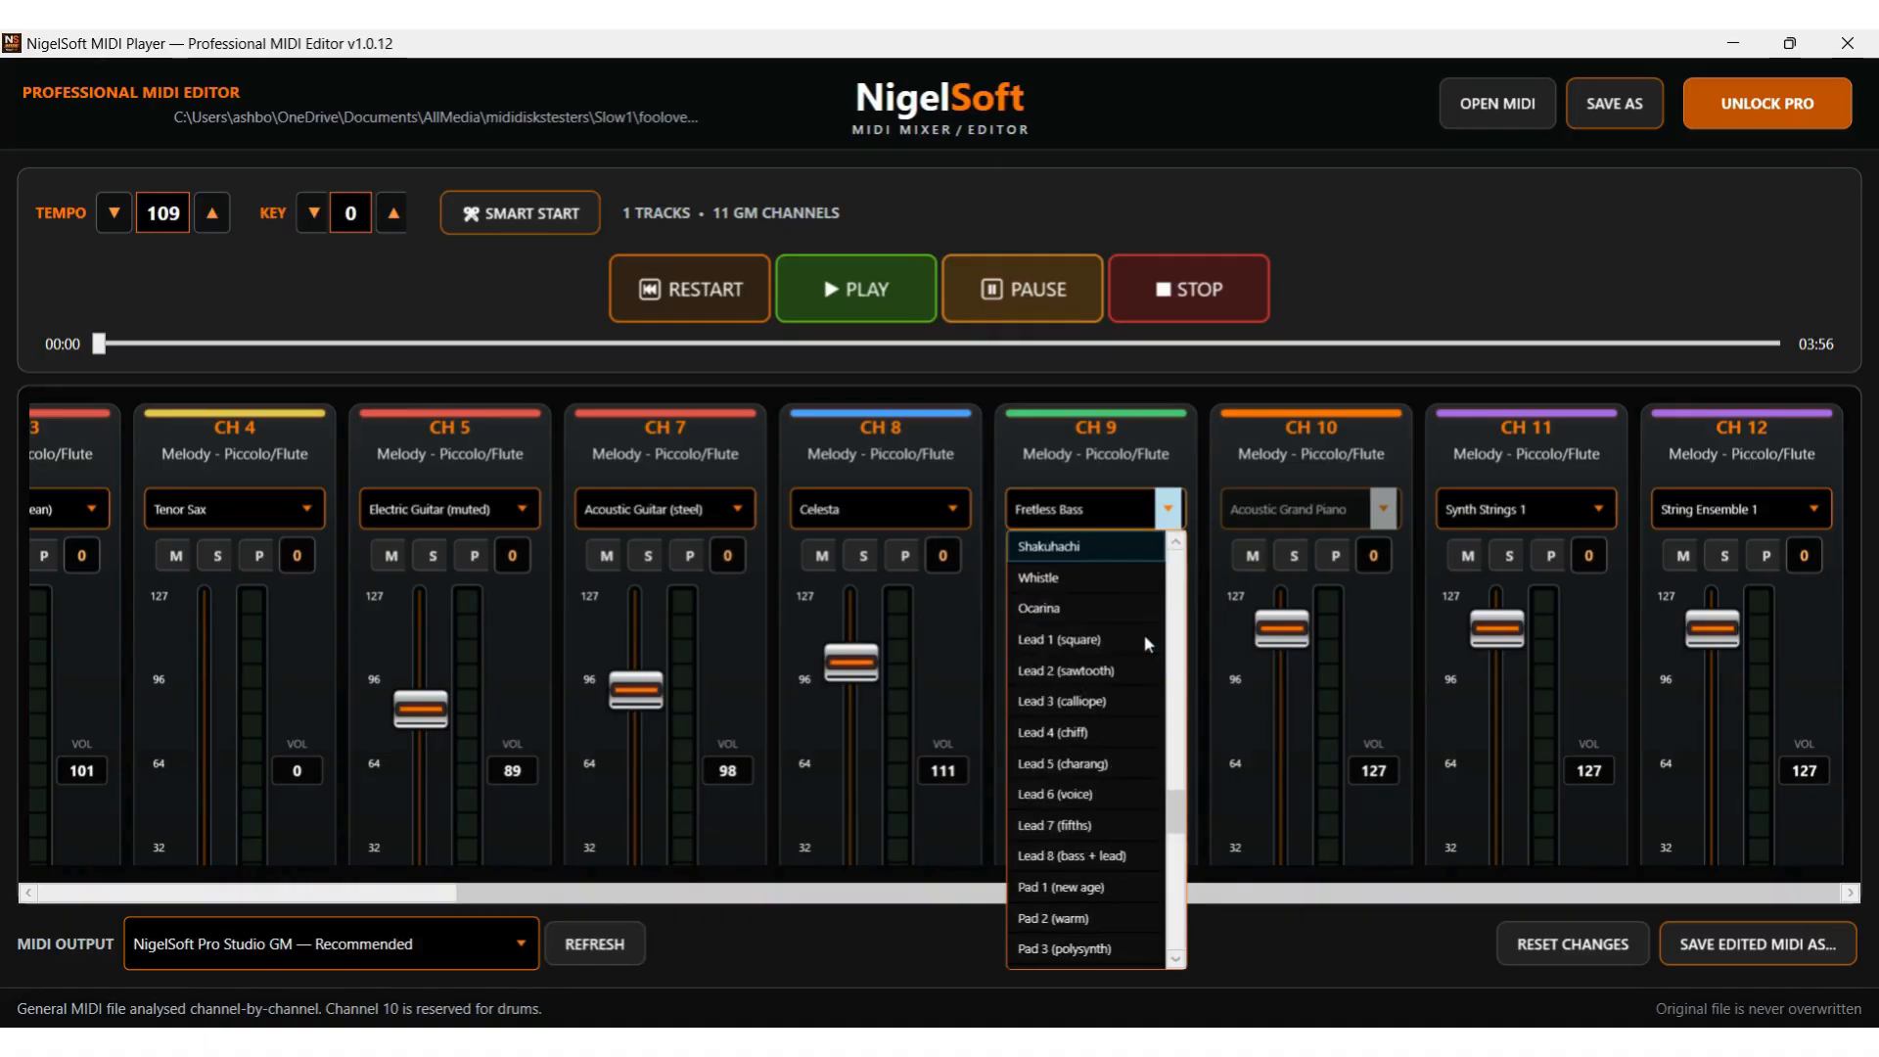
scroll(1145, 642, "down", 7)
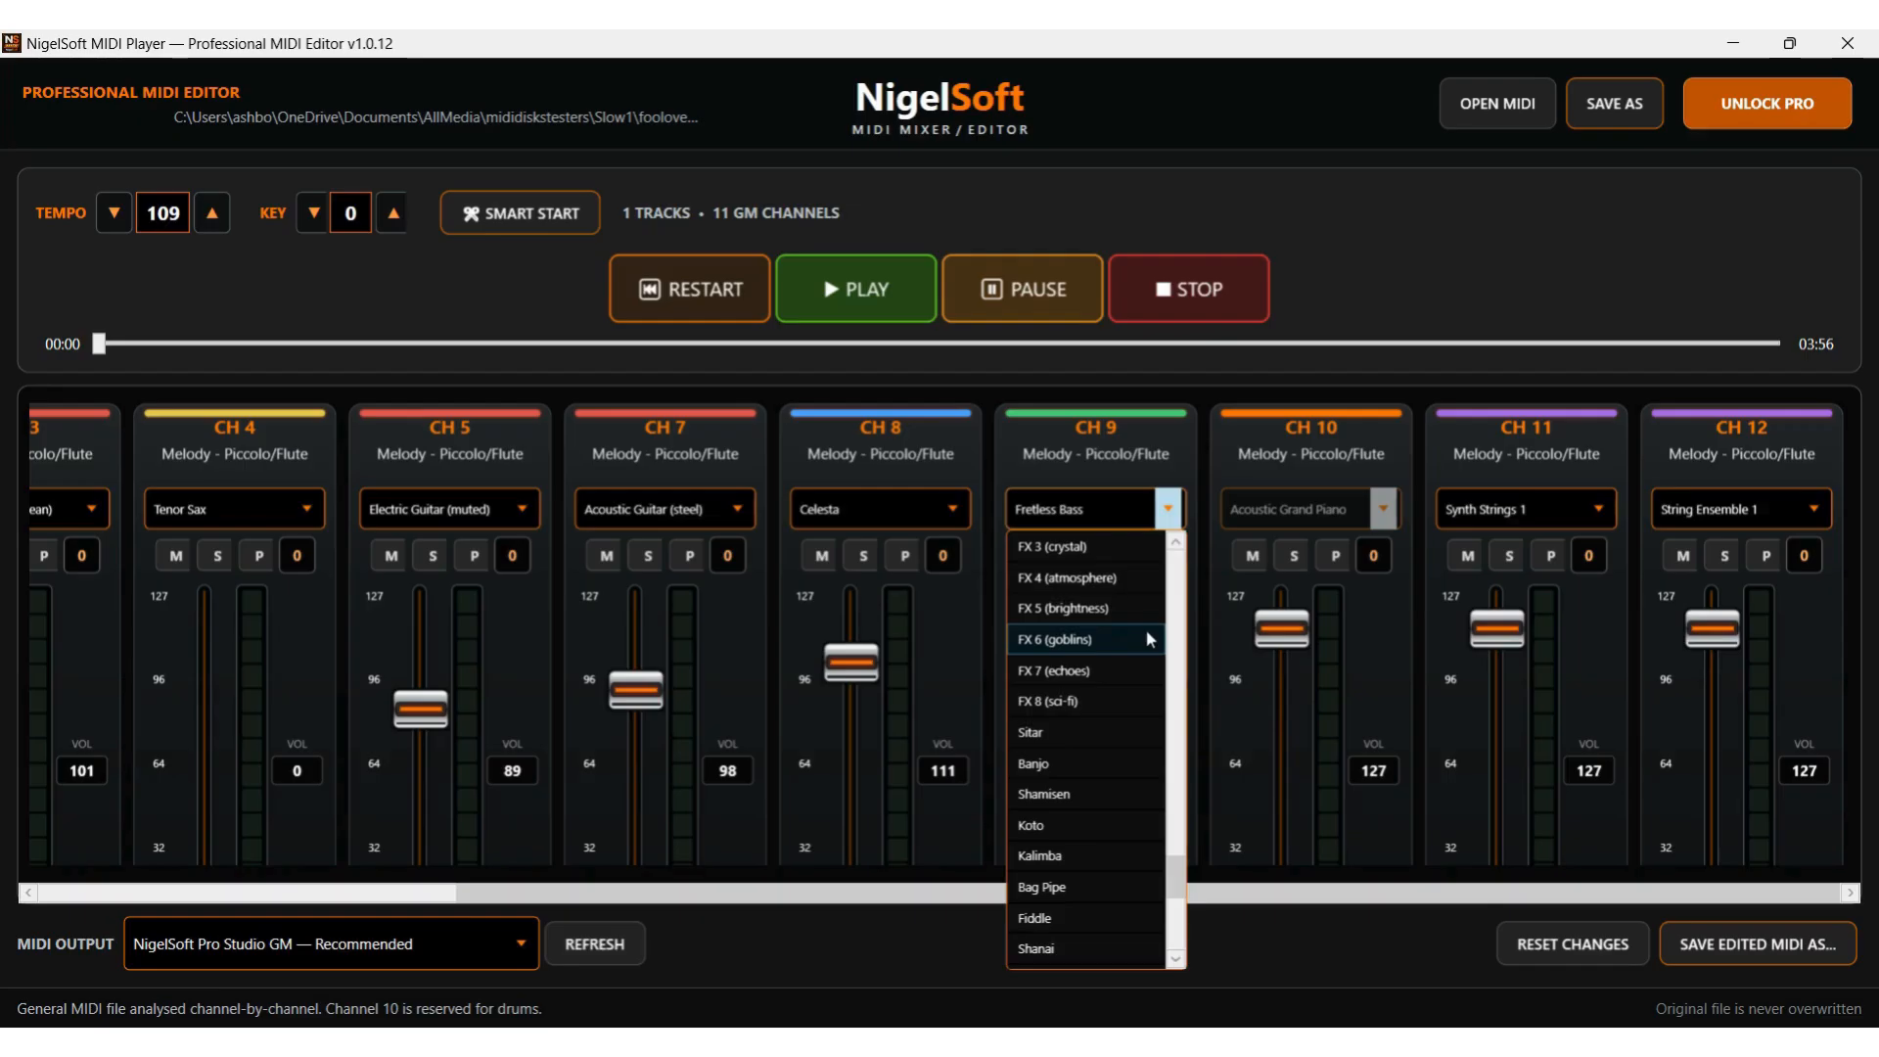
scroll(1145, 638, "down", 4)
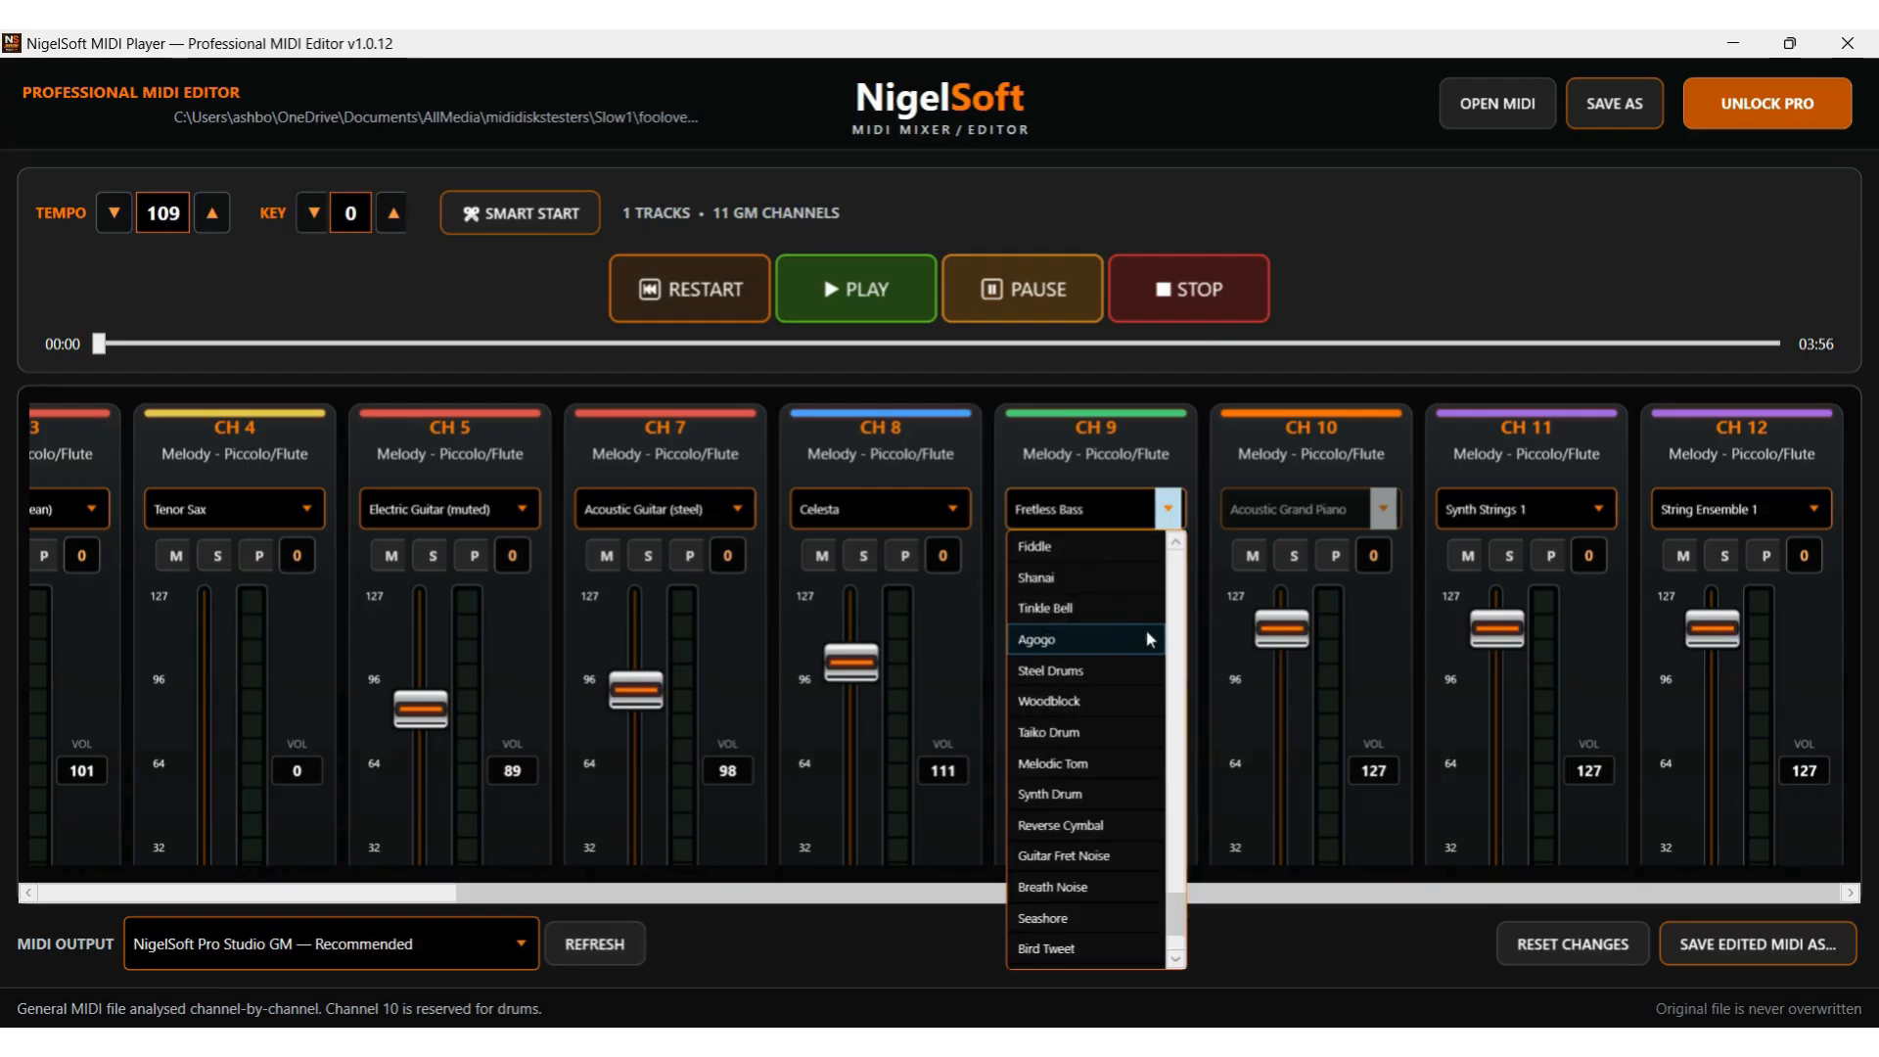
scroll(1147, 638, "up", 9)
scroll(1147, 631, "up", 3)
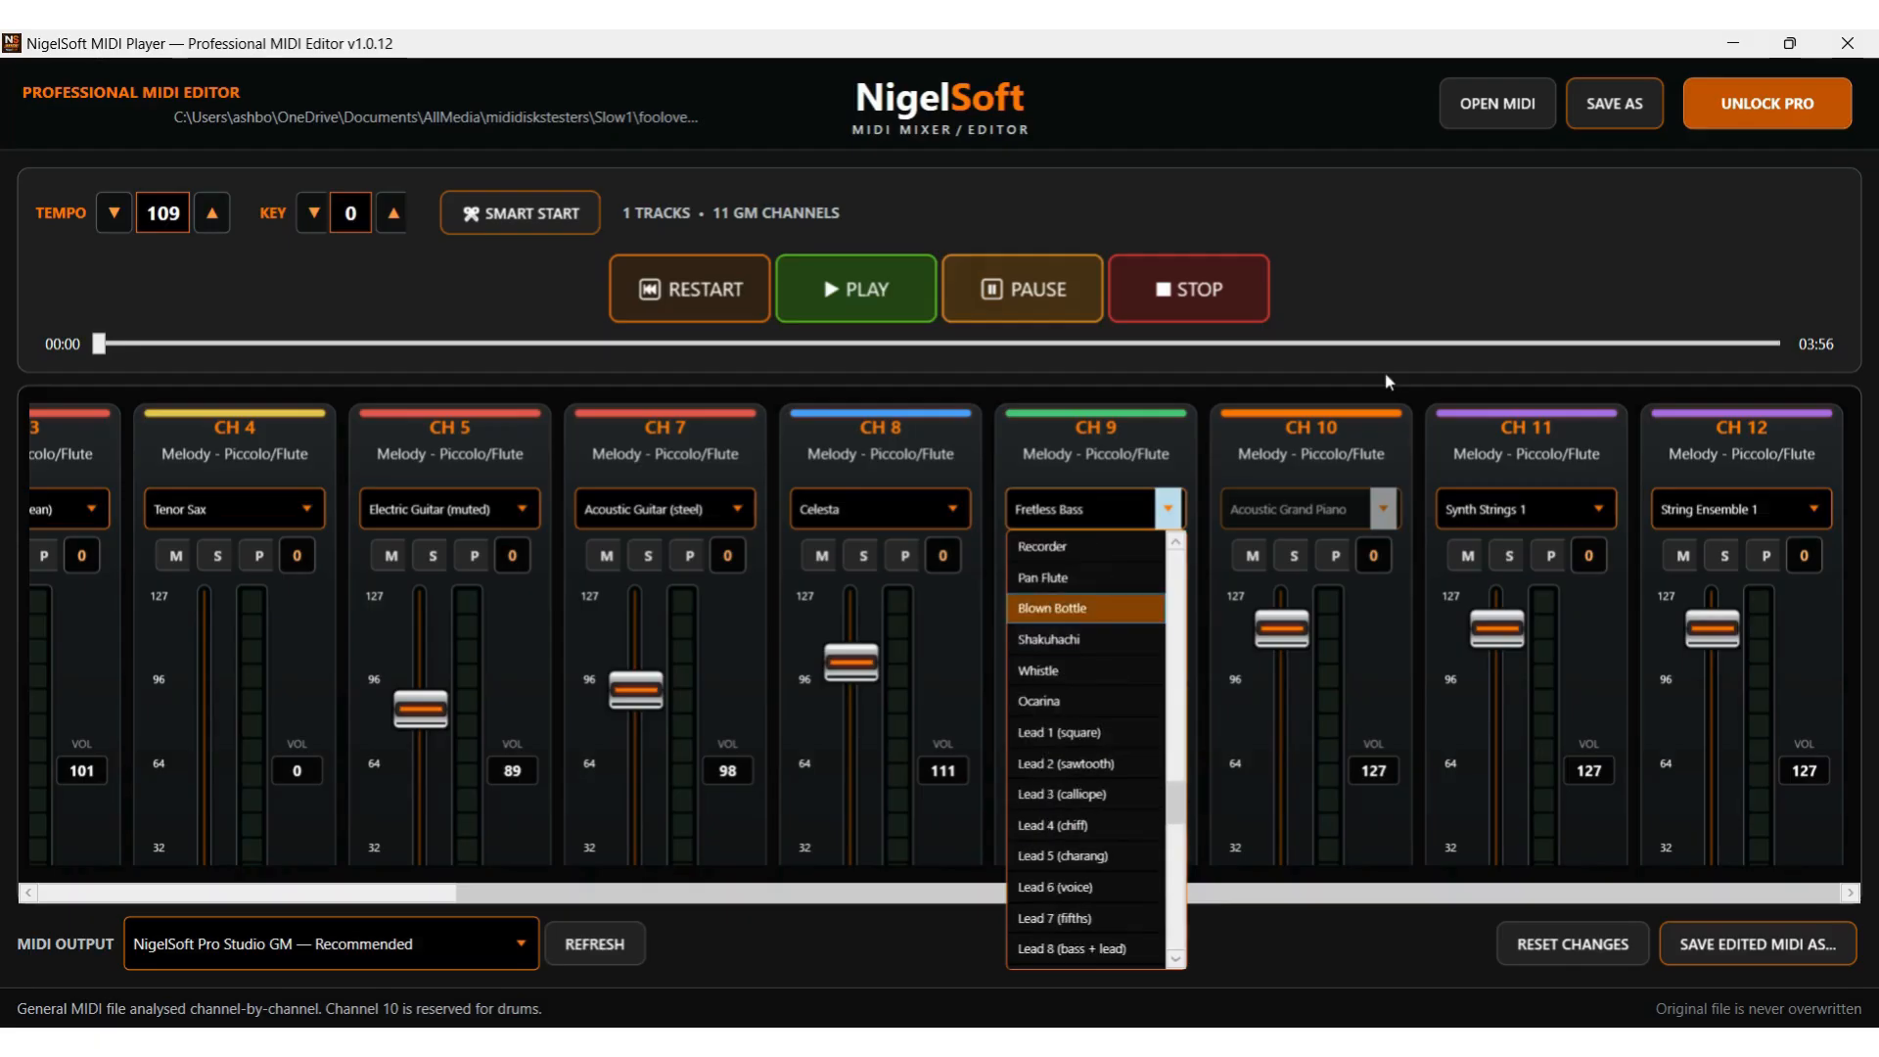
left_click(1390, 285)
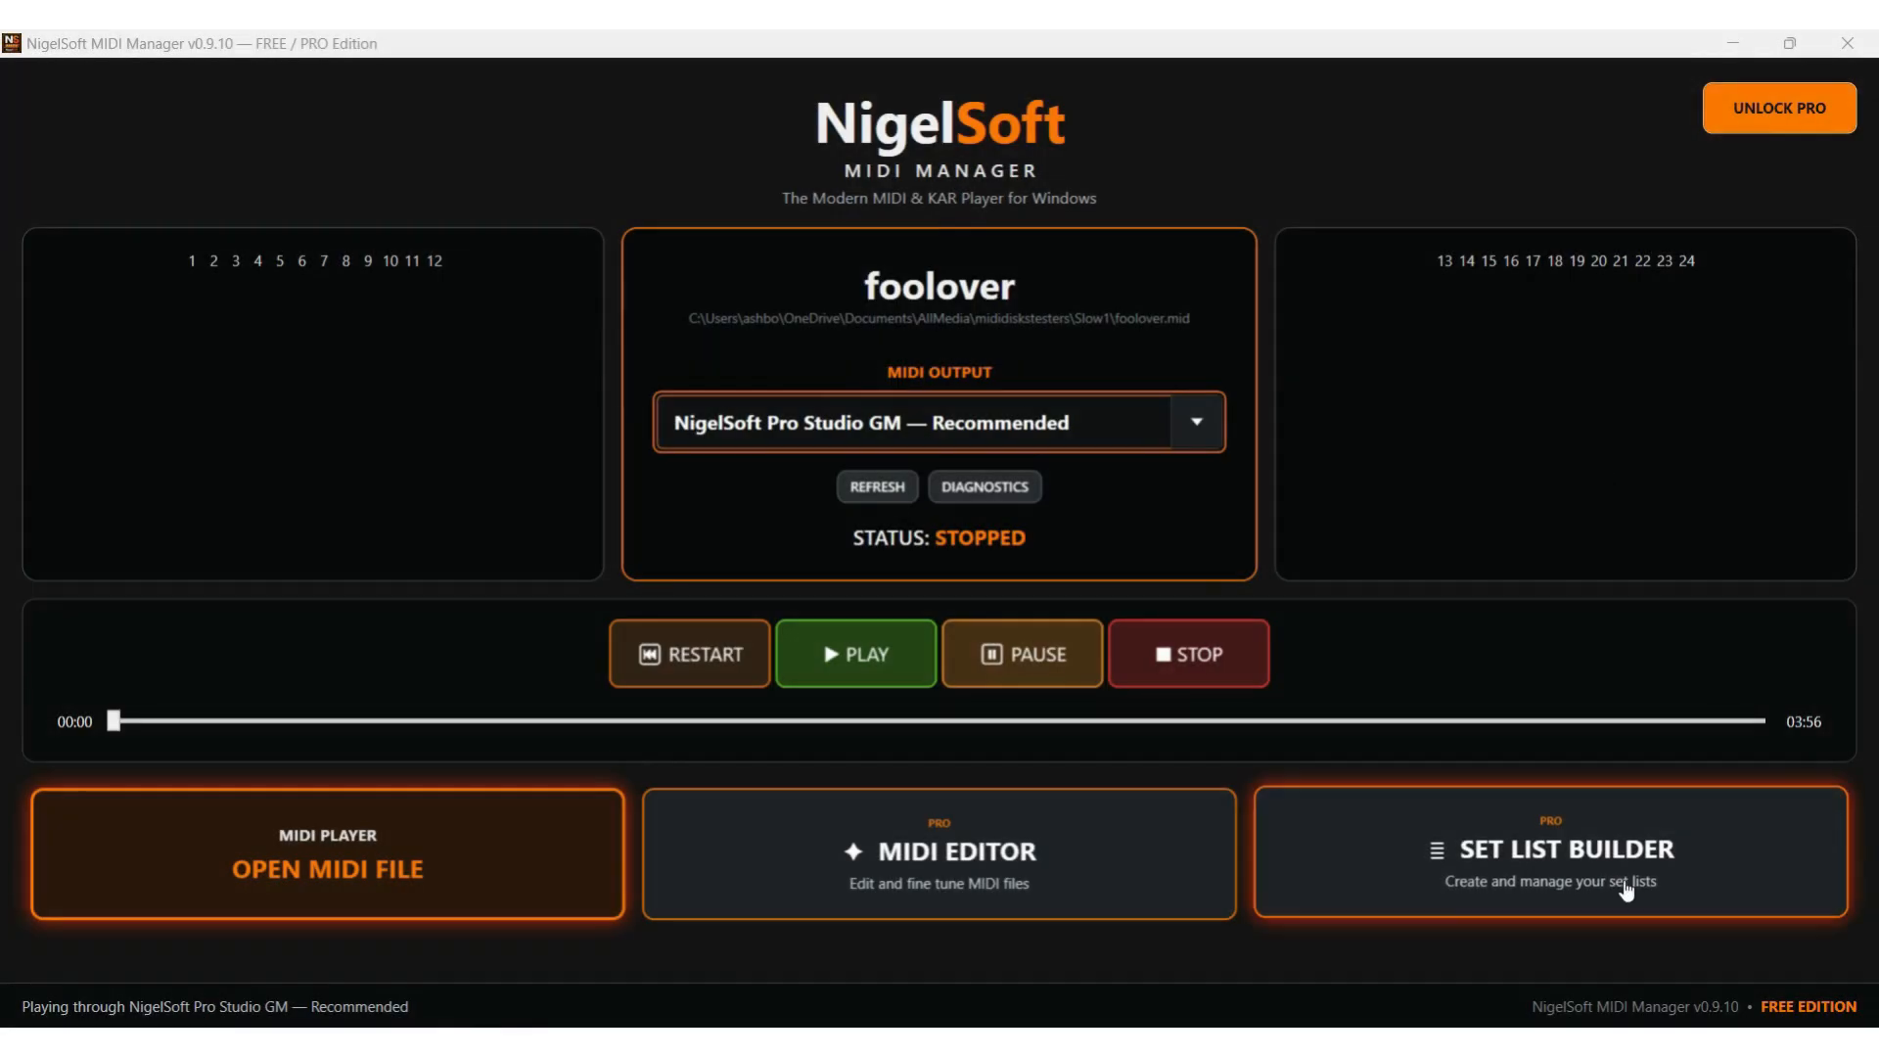
- Open the Set List Builder without unlocking Pro and load every MIDI file of the Slow1 folder into the master library
left_click(1586, 881)
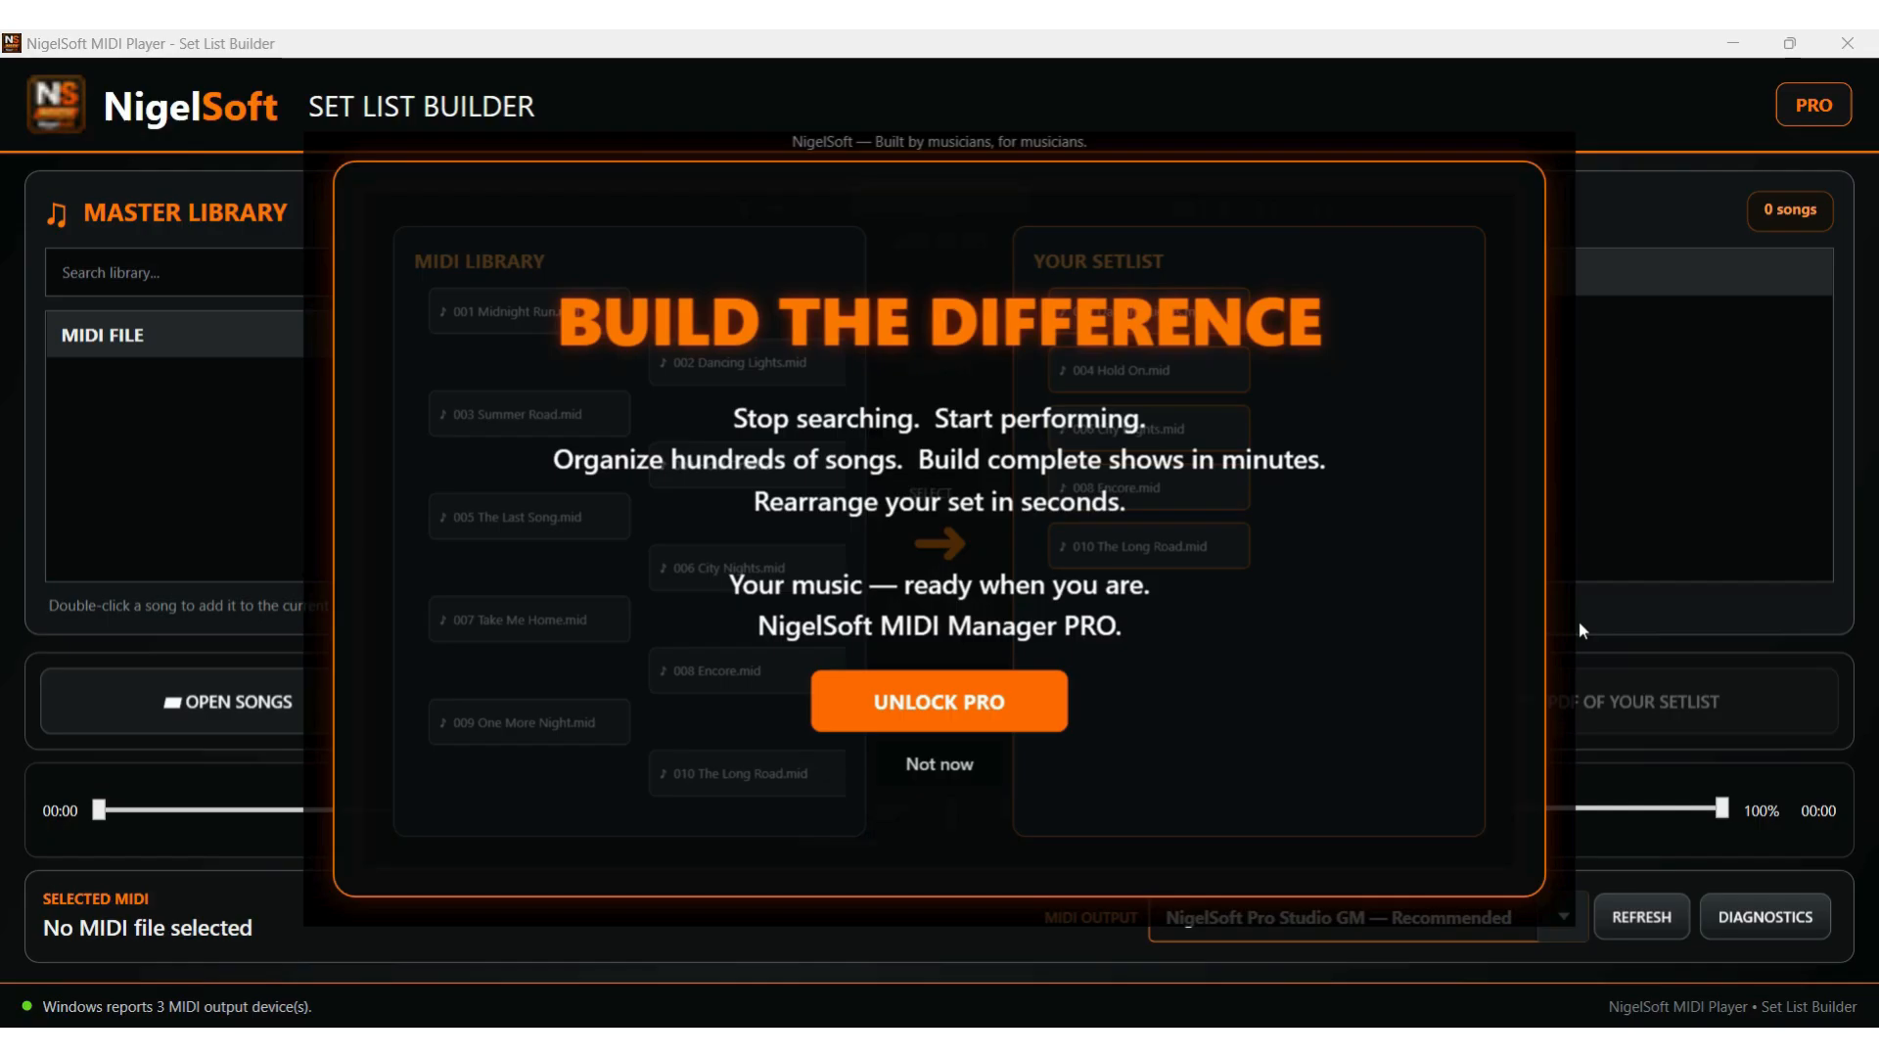
left_click(935, 769)
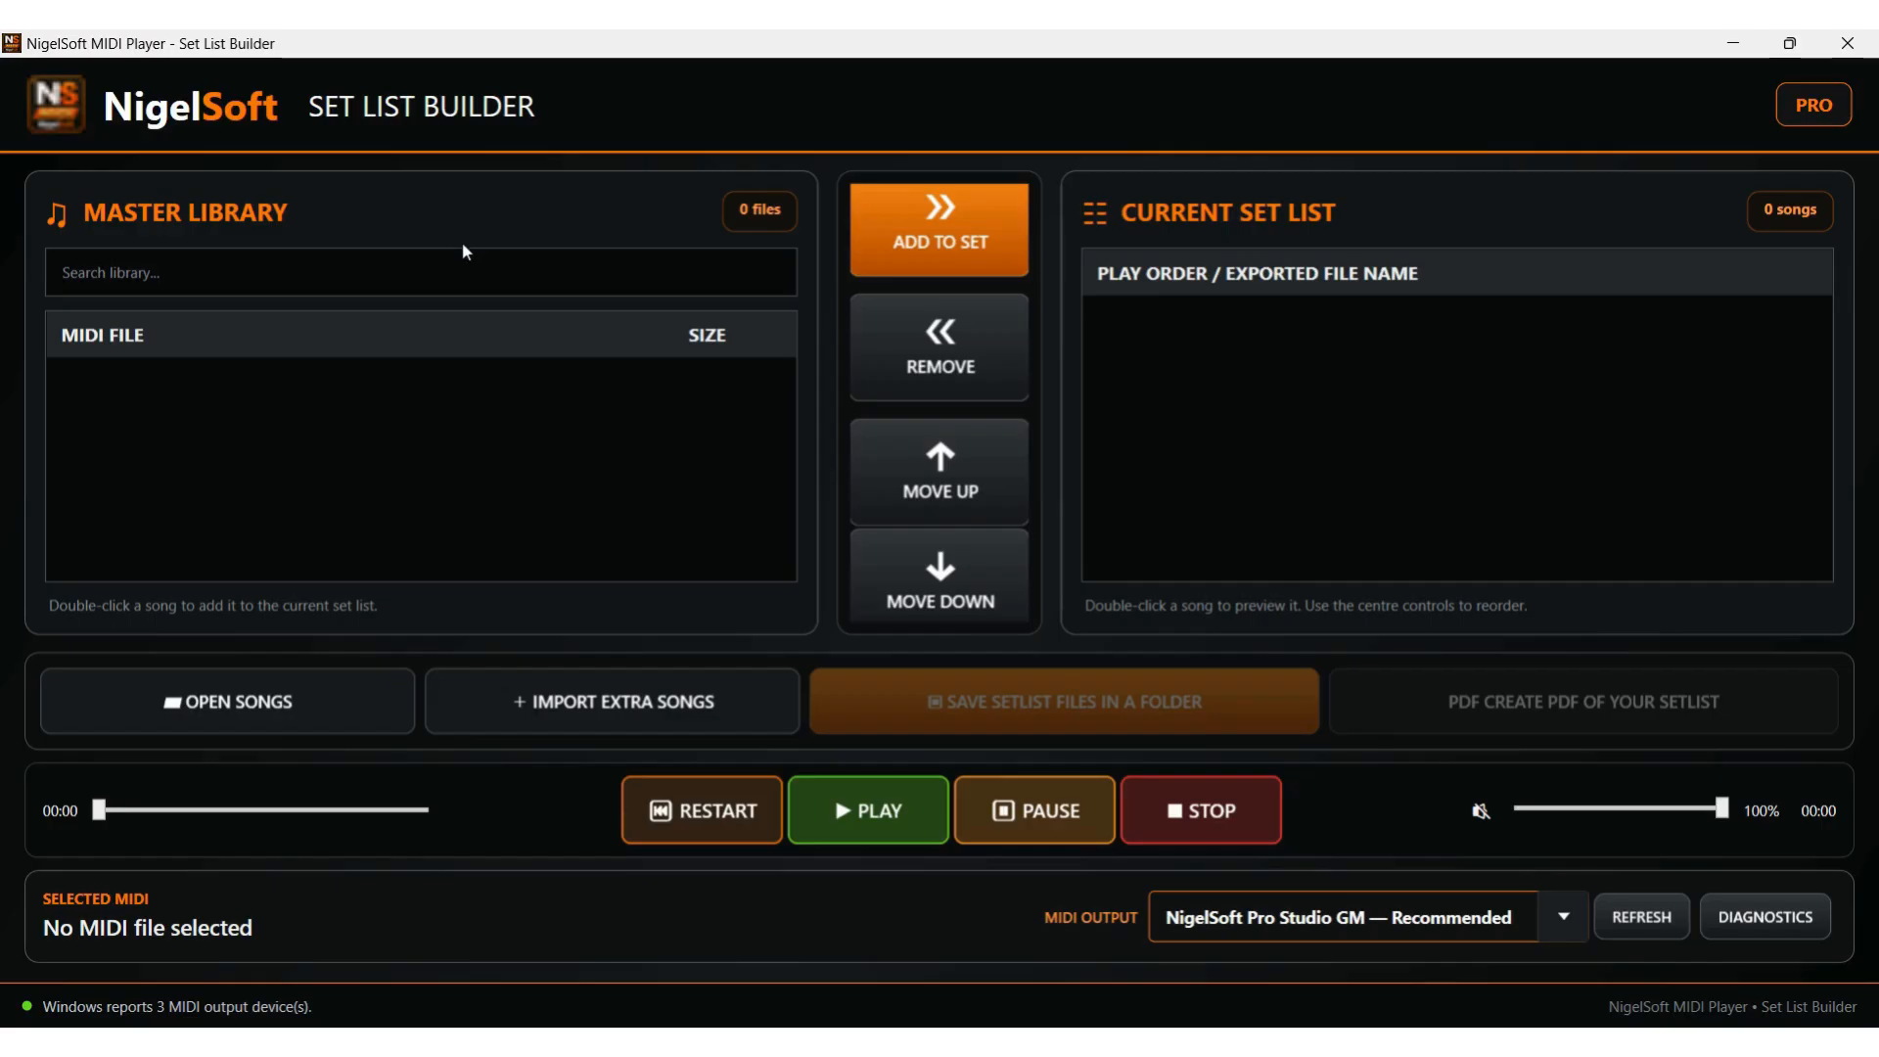
left_click(244, 723)
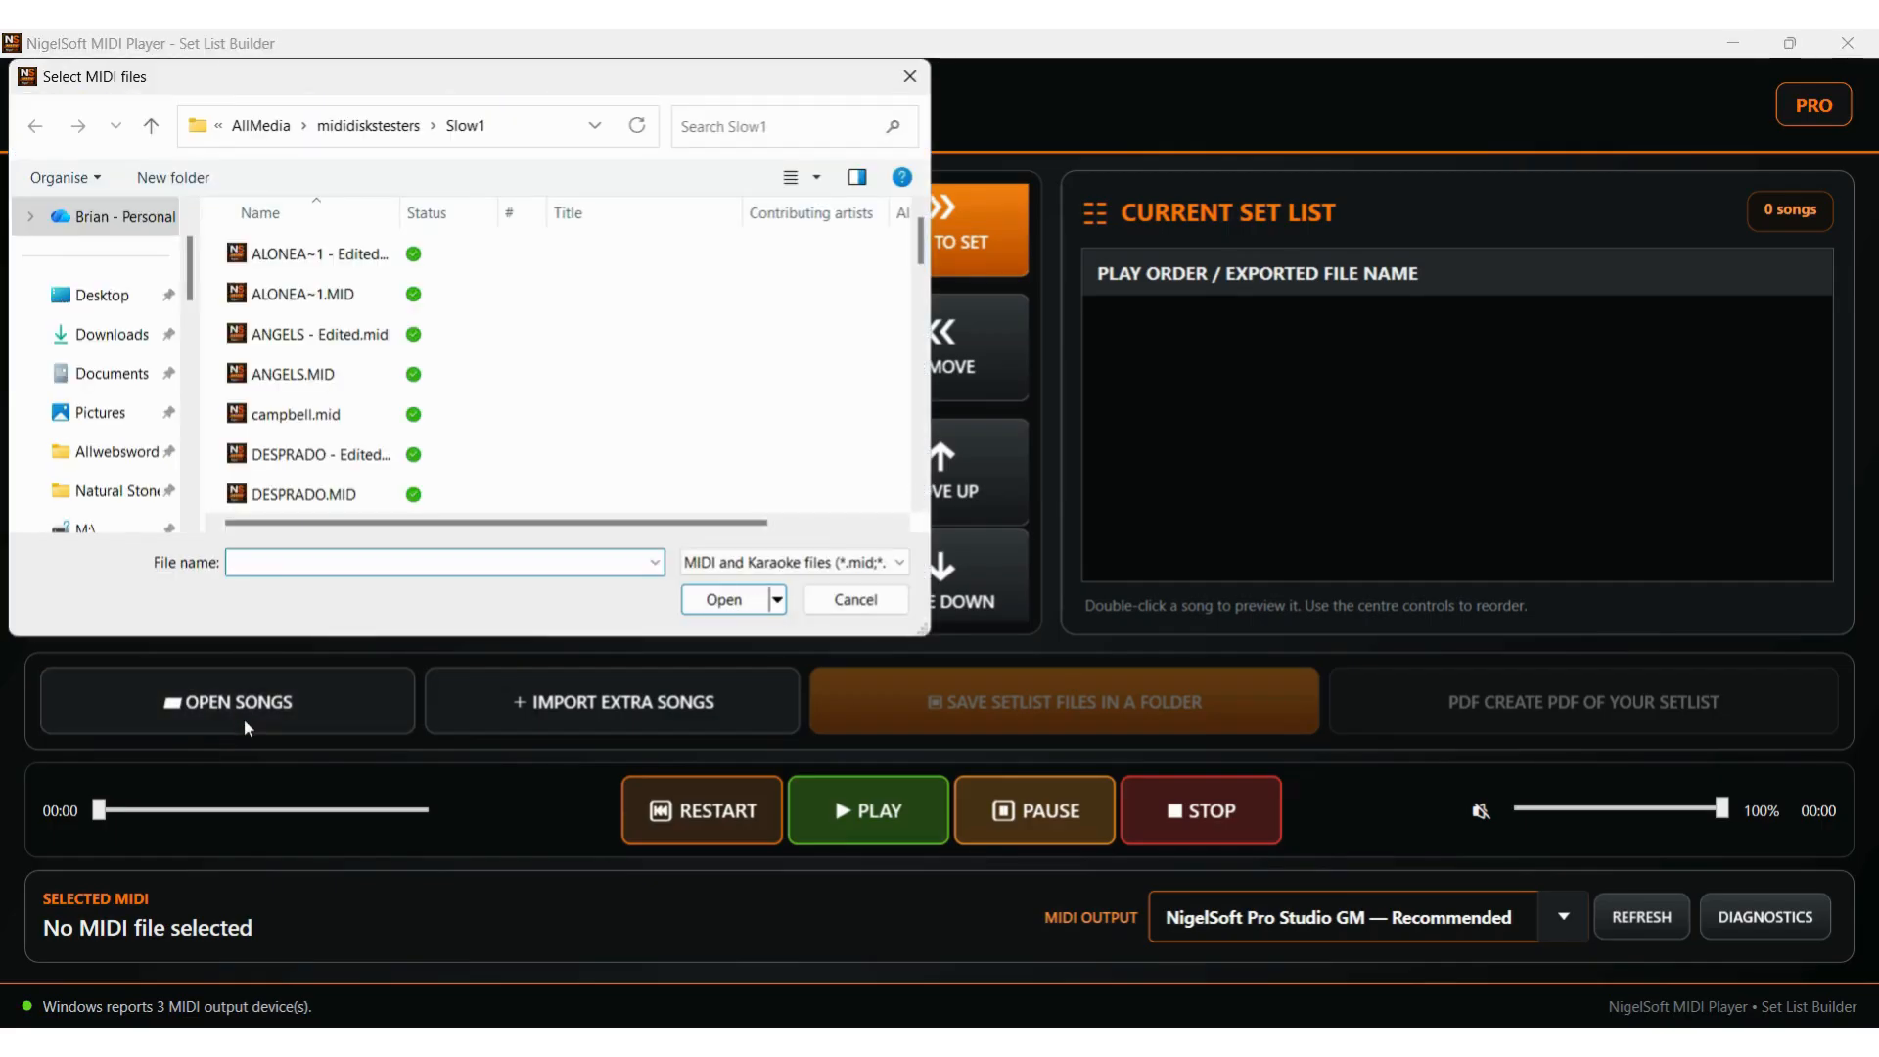
left_click(277, 254)
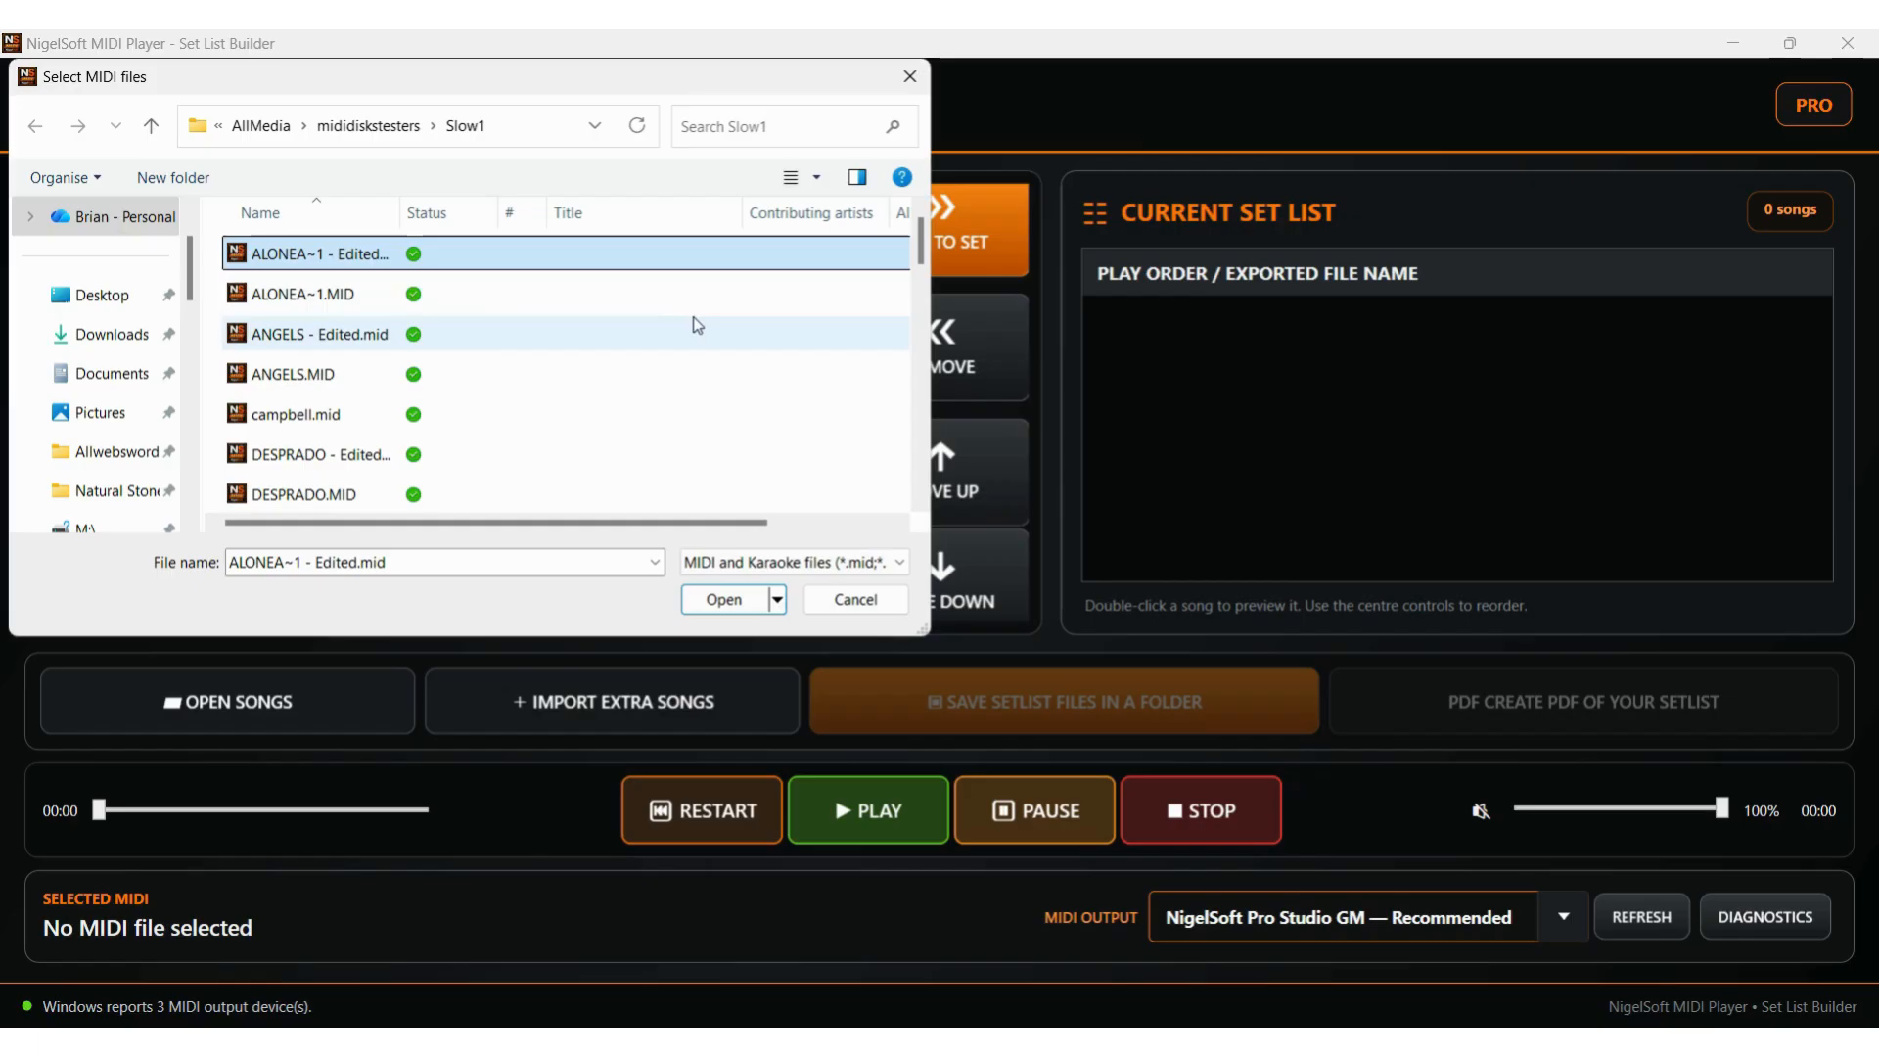
left_click_drag(920, 243, 918, 491)
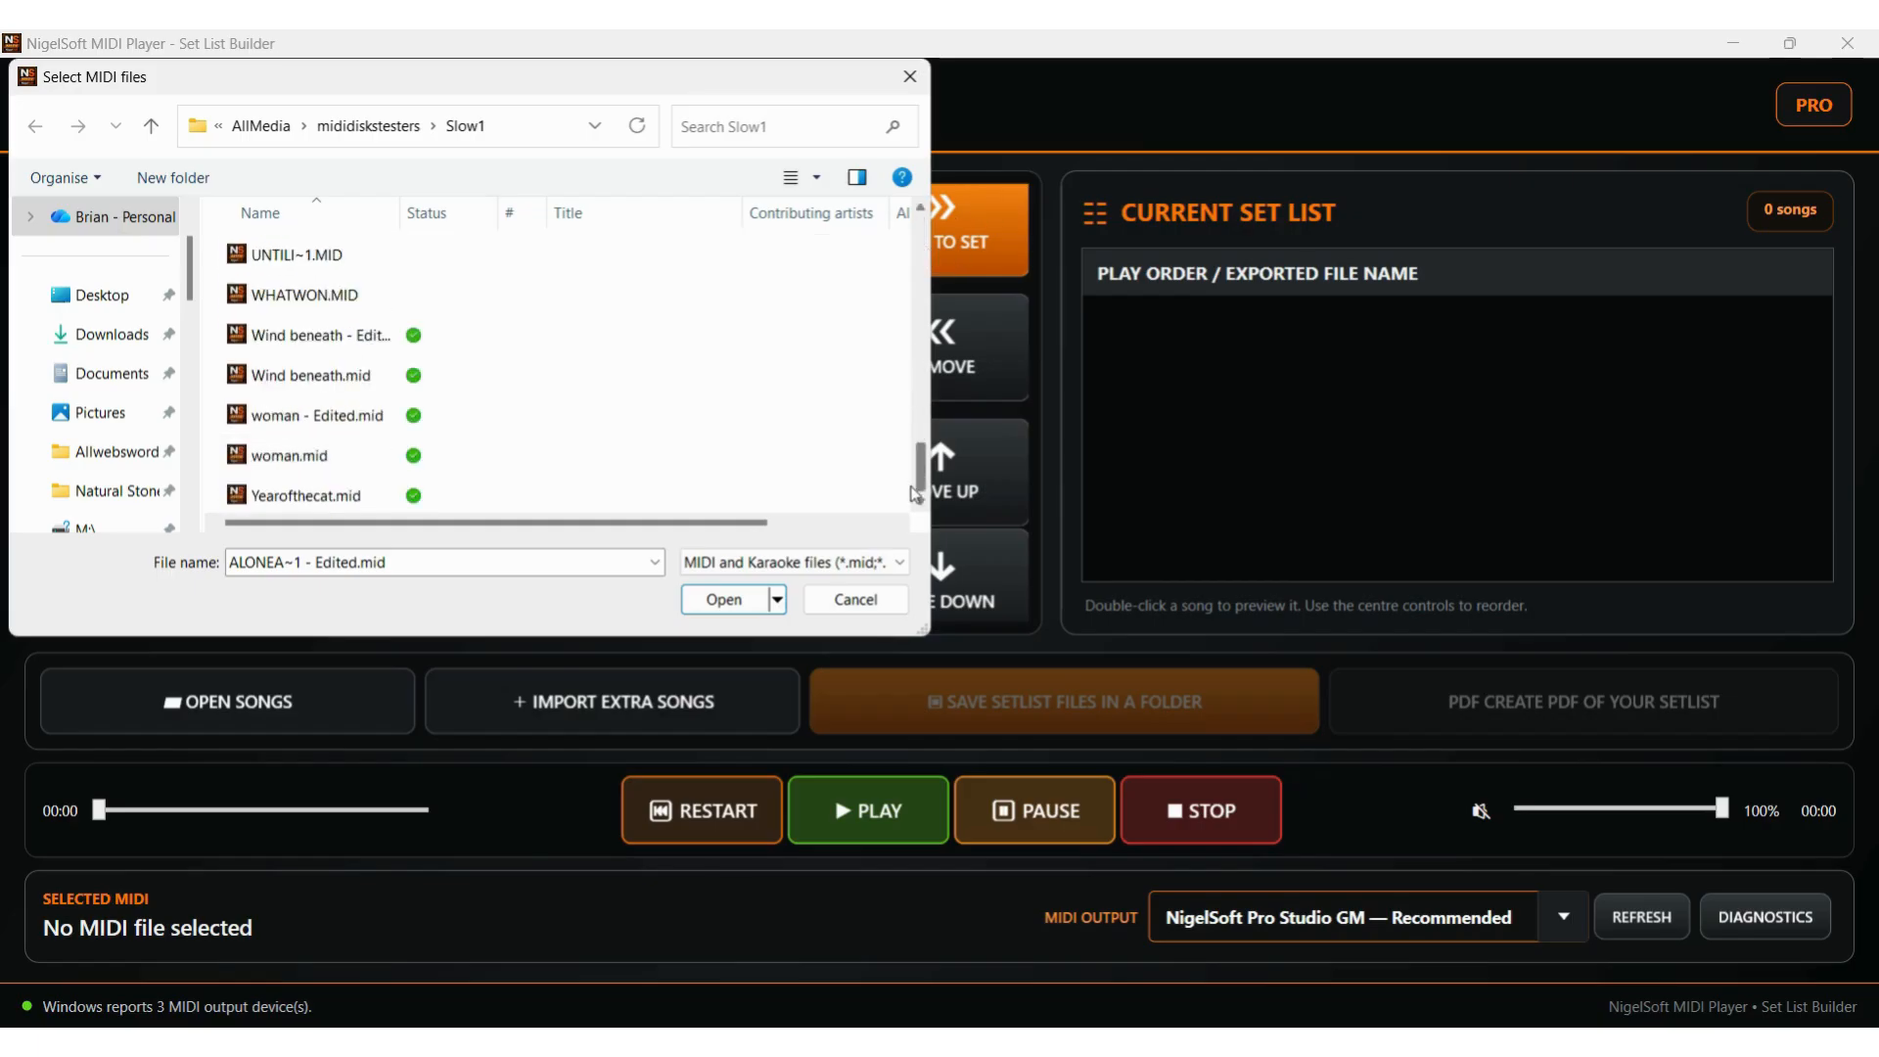
left_click(346, 505, "shift")
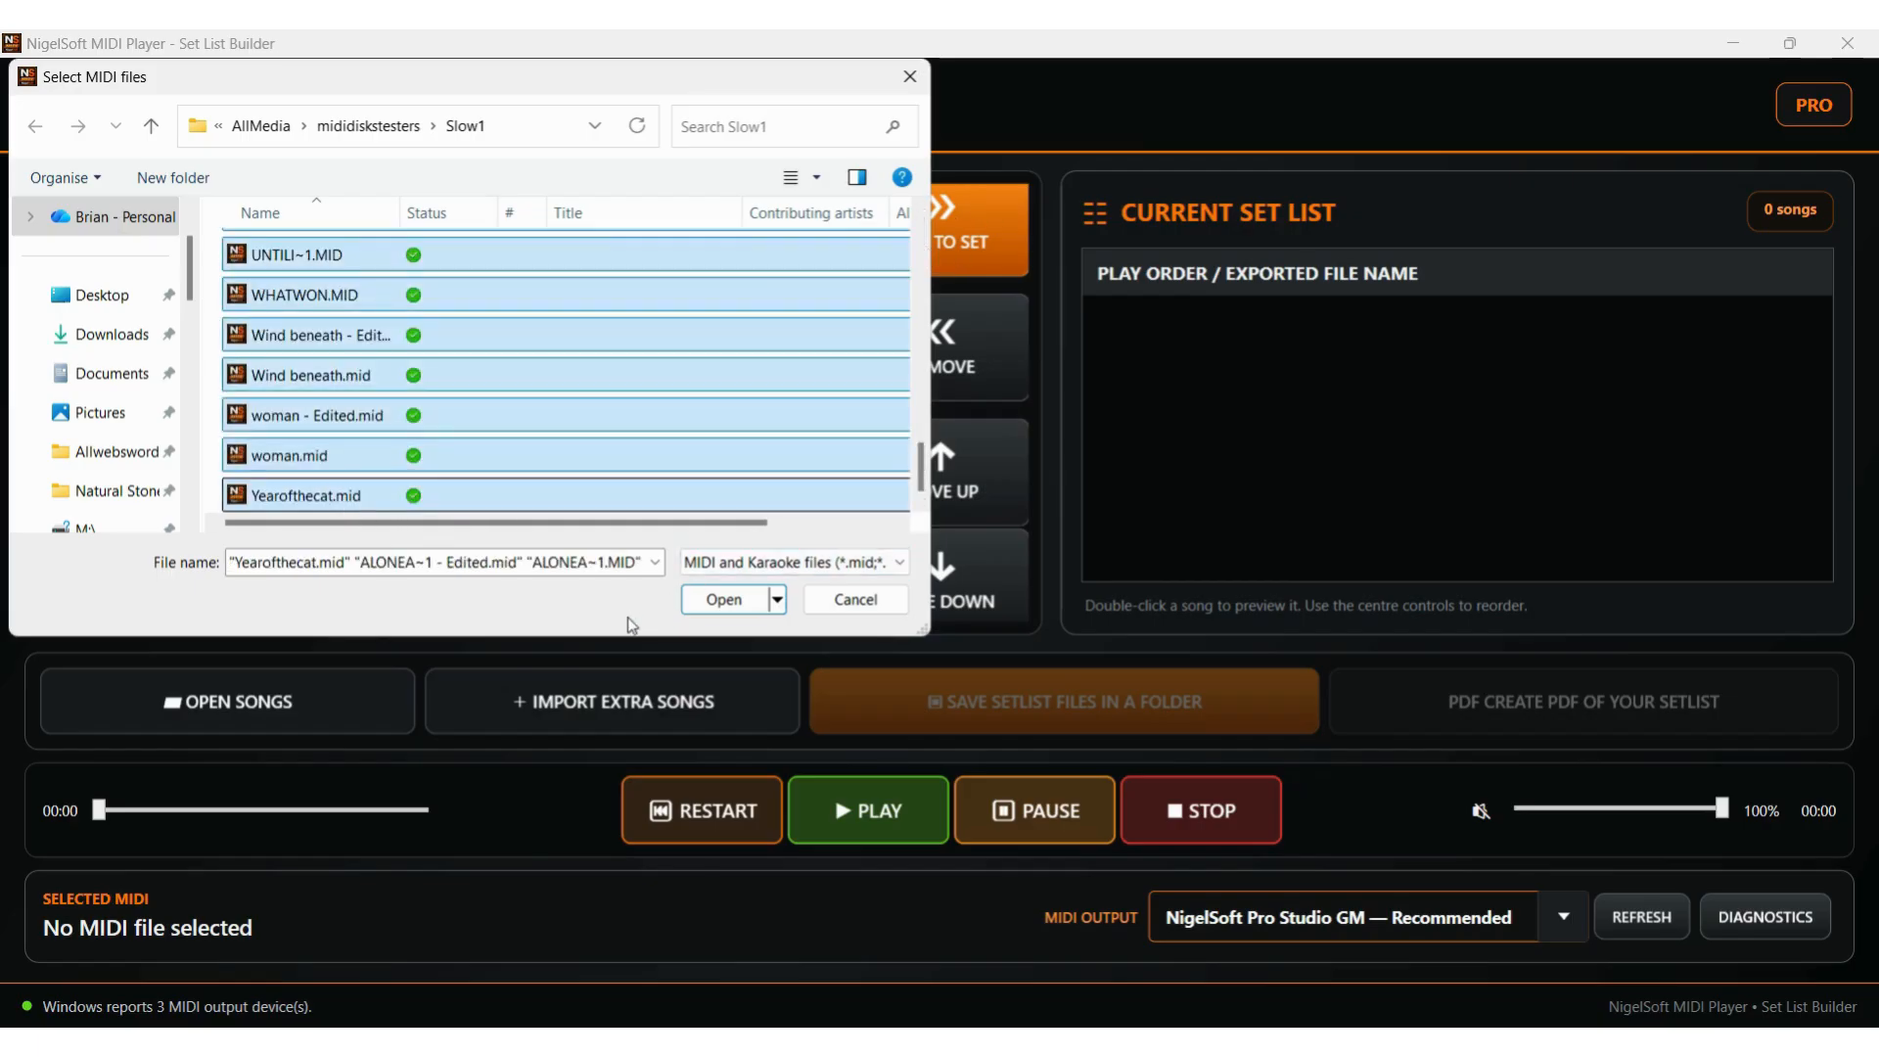
left_click(721, 600)
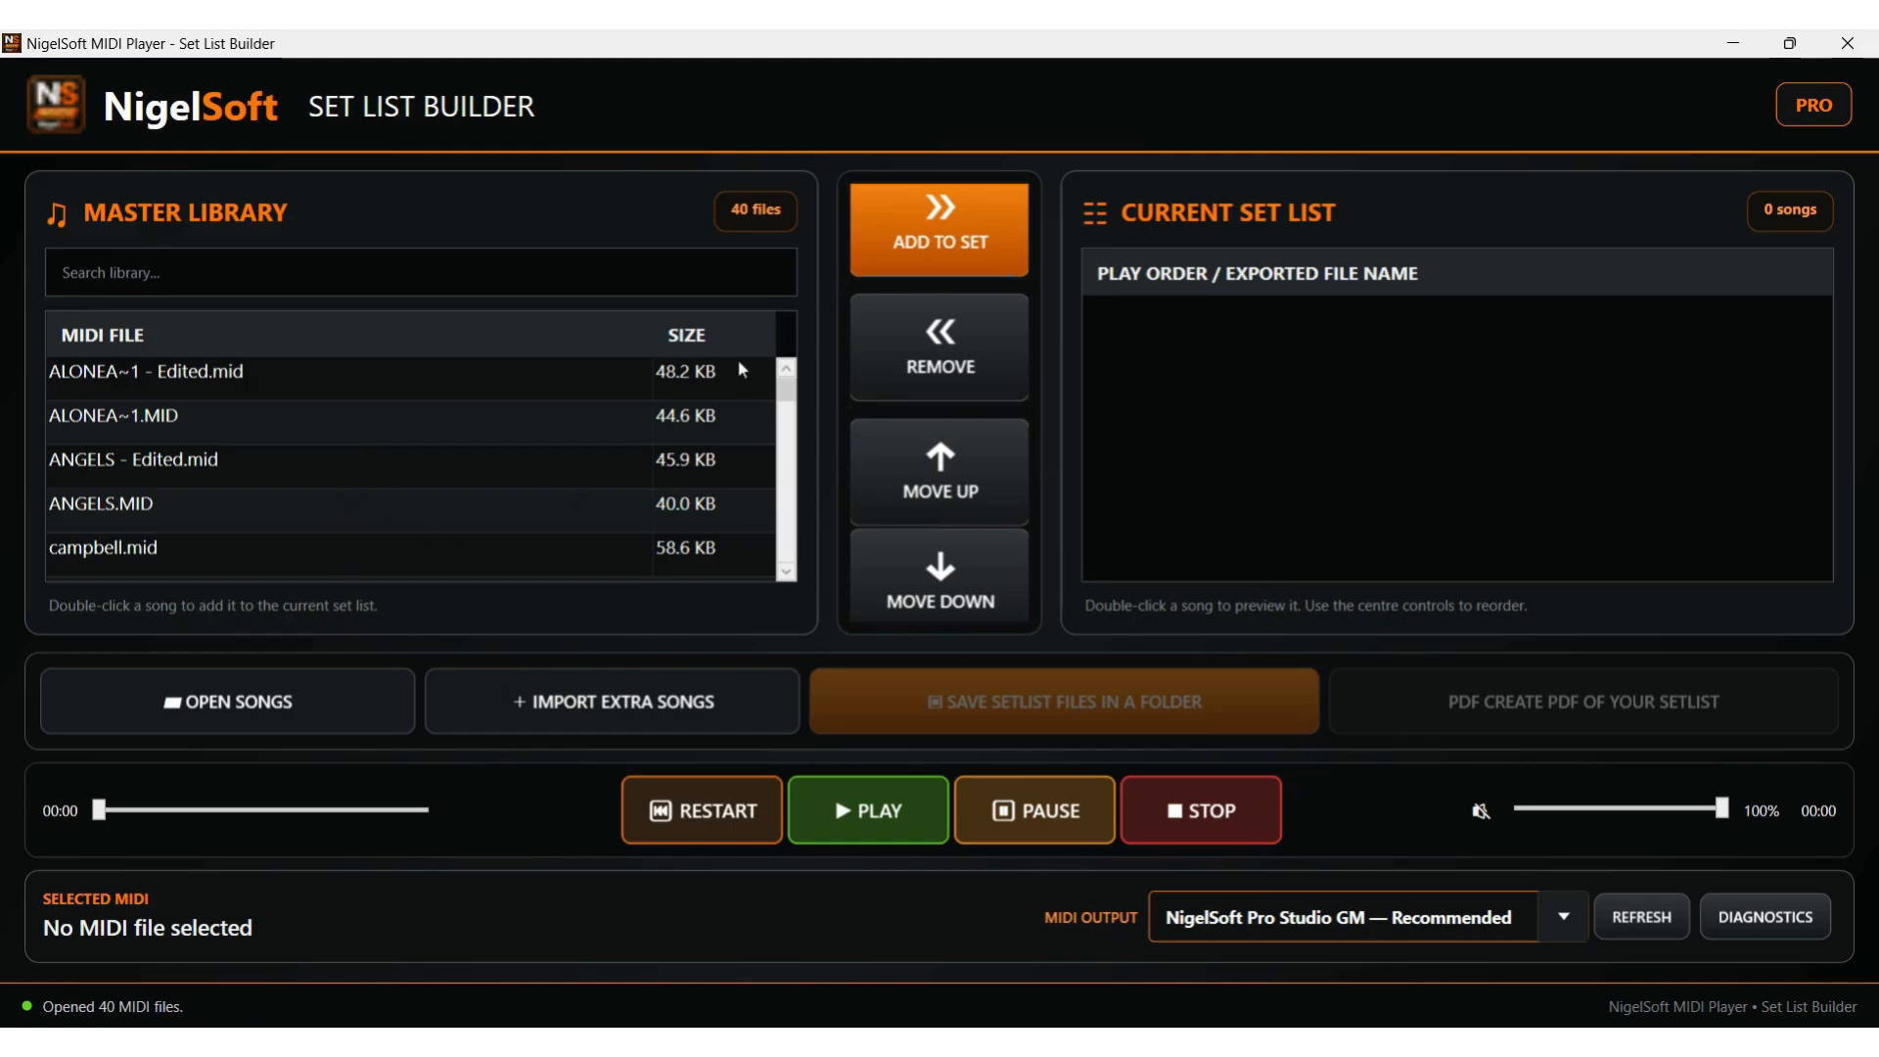
left_click_drag(785, 384, 789, 342)
- Import all MIDI files of the Sixties1 folder, from Beatle.mid to YoureSixteen.mid, as extra songs in the master library
left_click(633, 711)
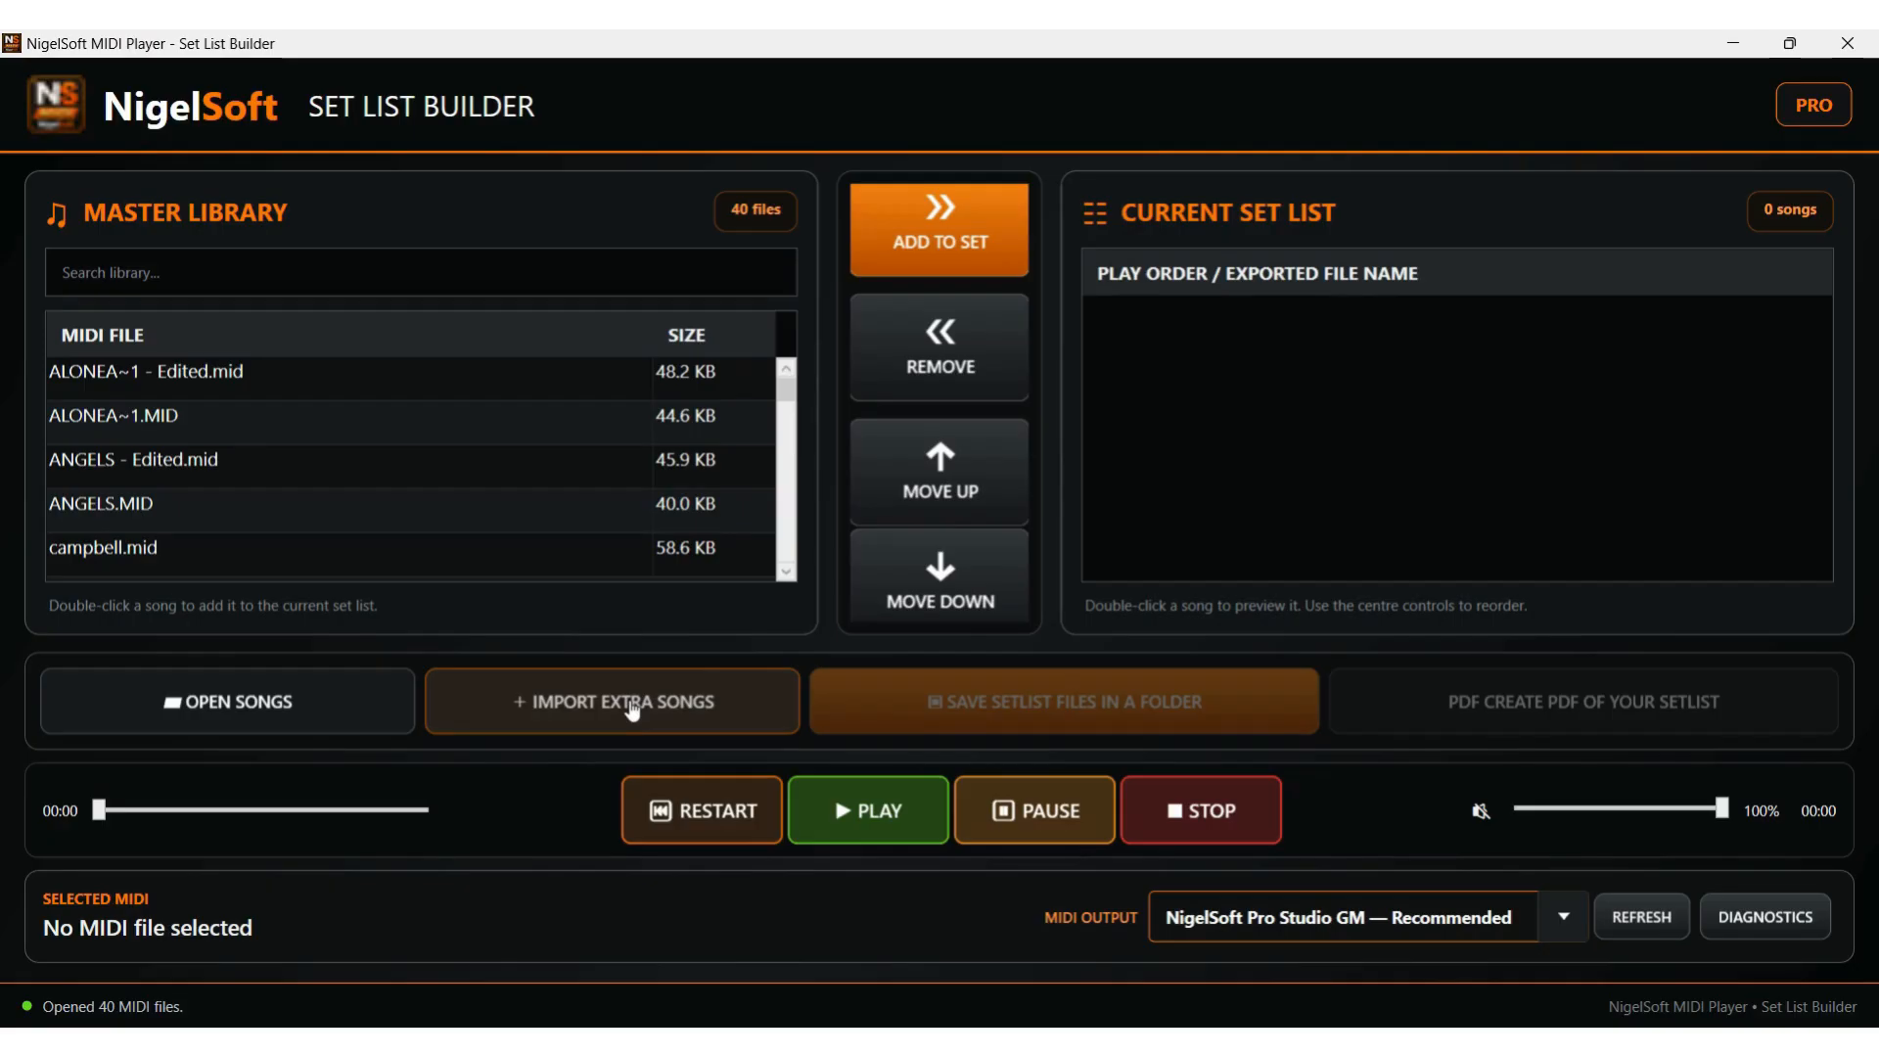
left_click(370, 143)
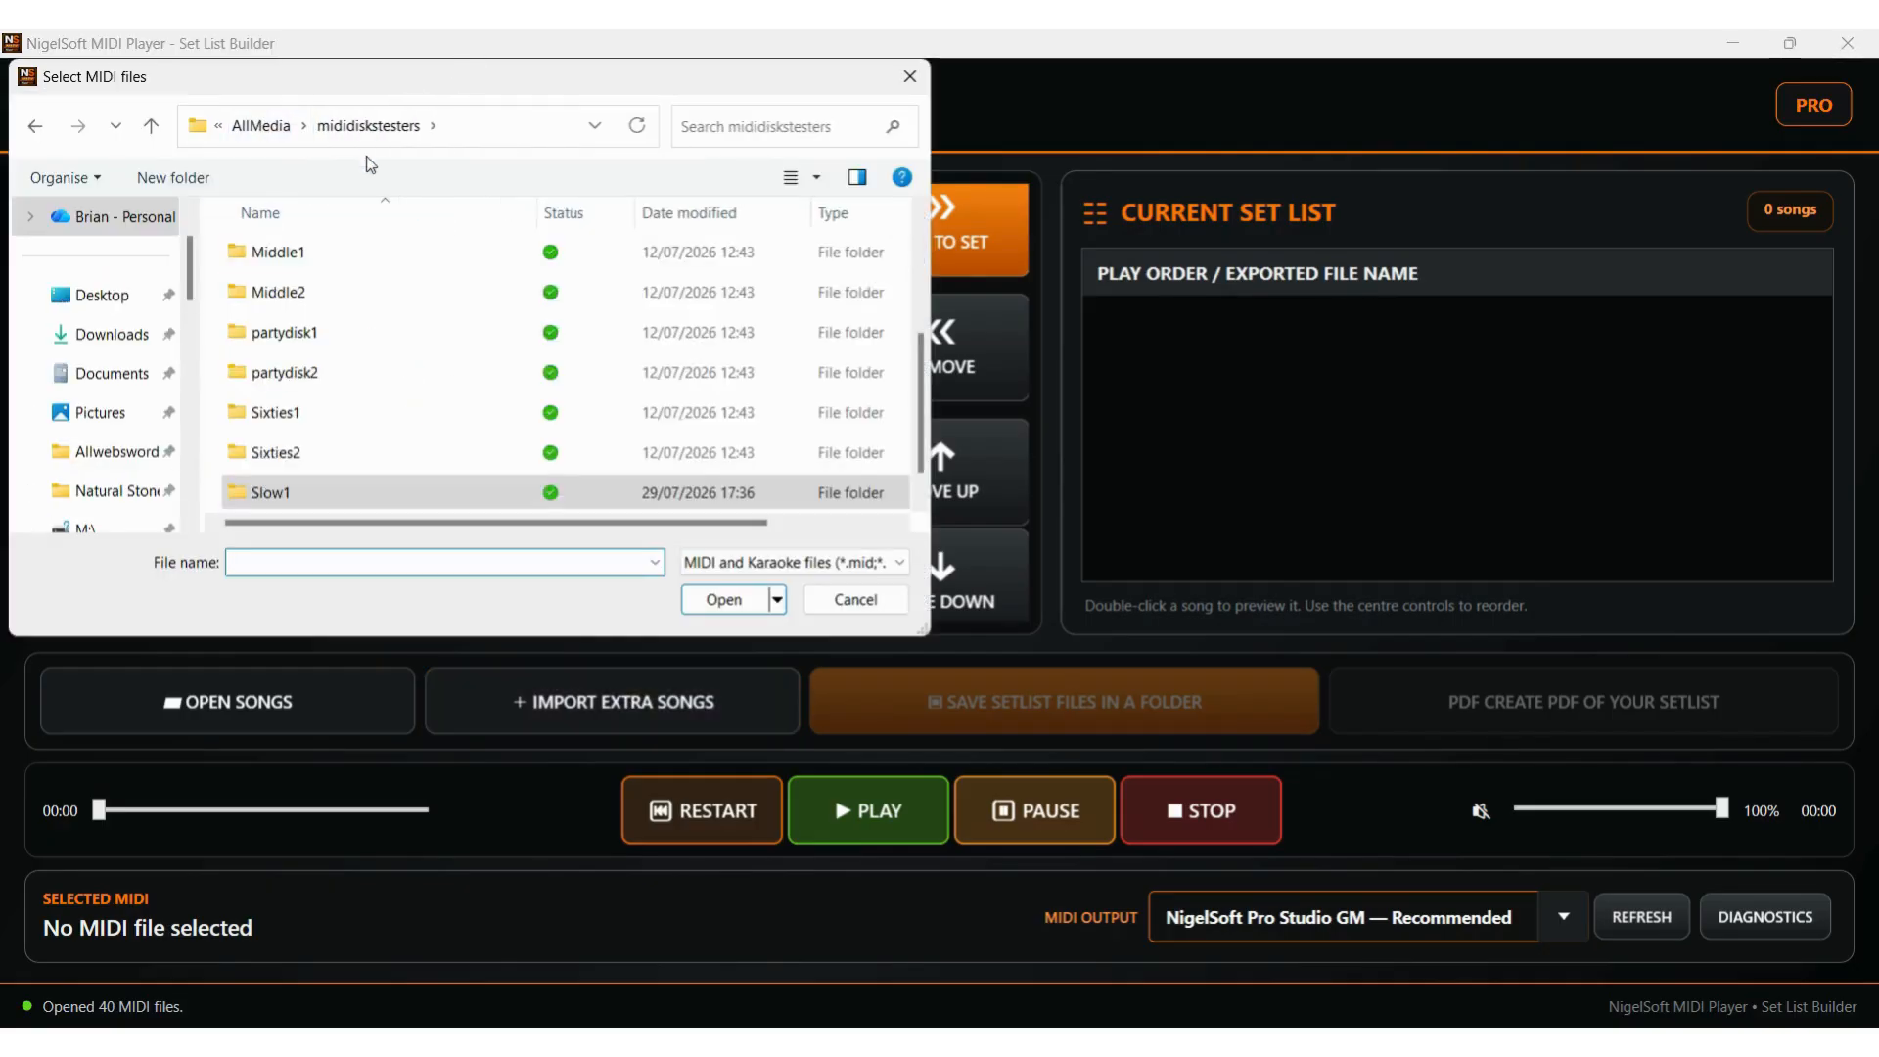
left_click(277, 420)
double_click(277, 420)
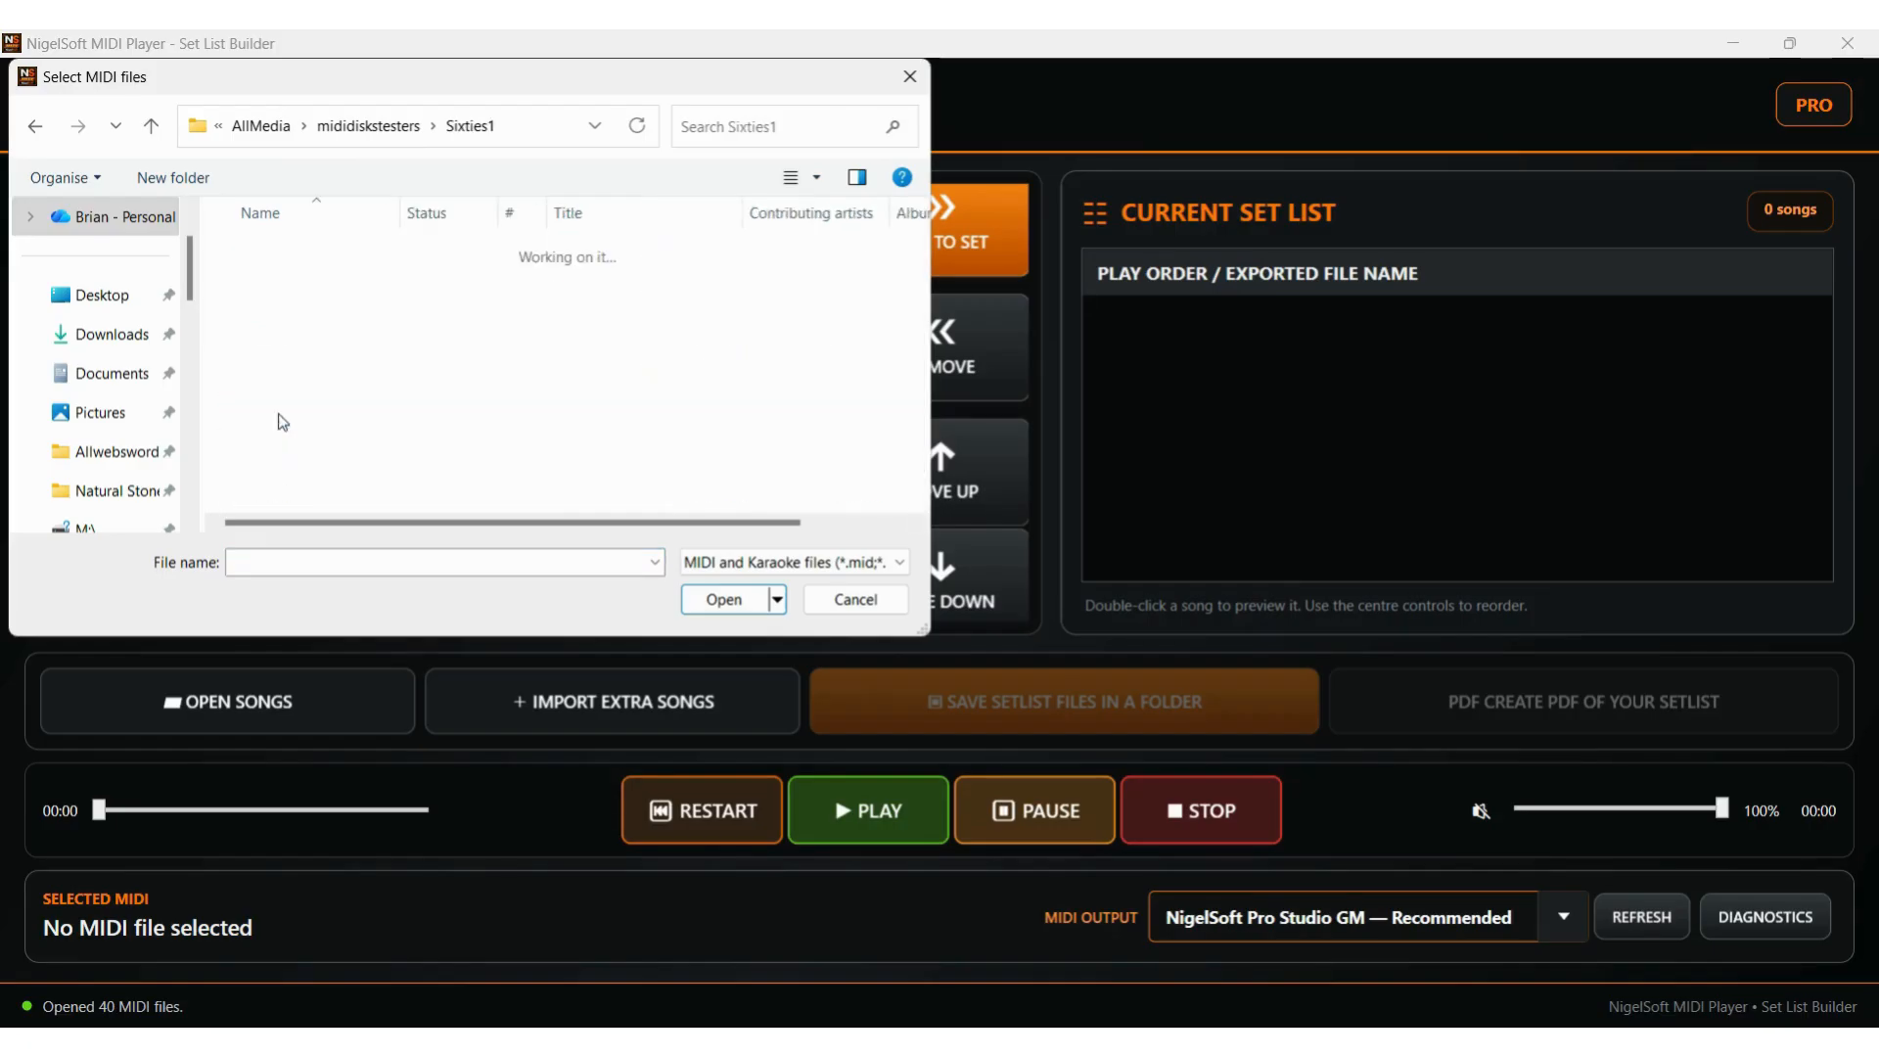
left_click(305, 256)
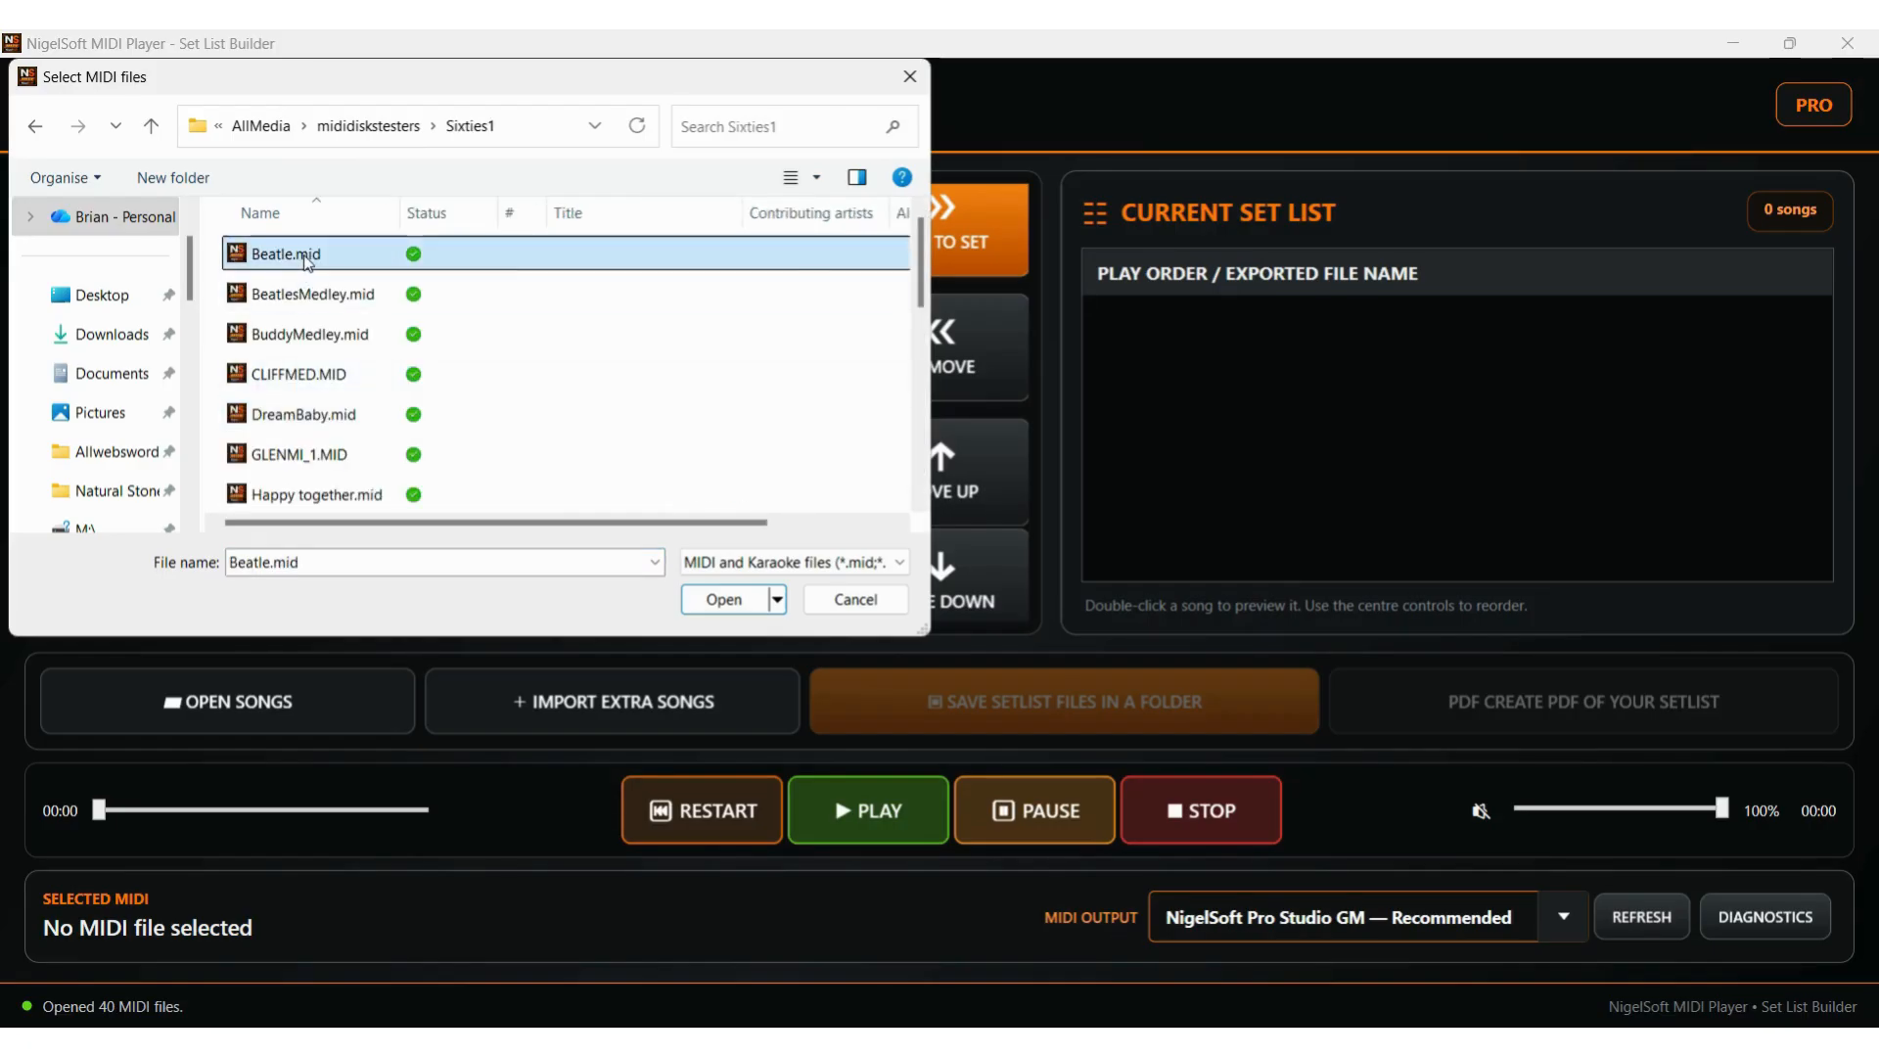
left_click_drag(918, 264, 918, 445)
left_click(342, 499, "shift")
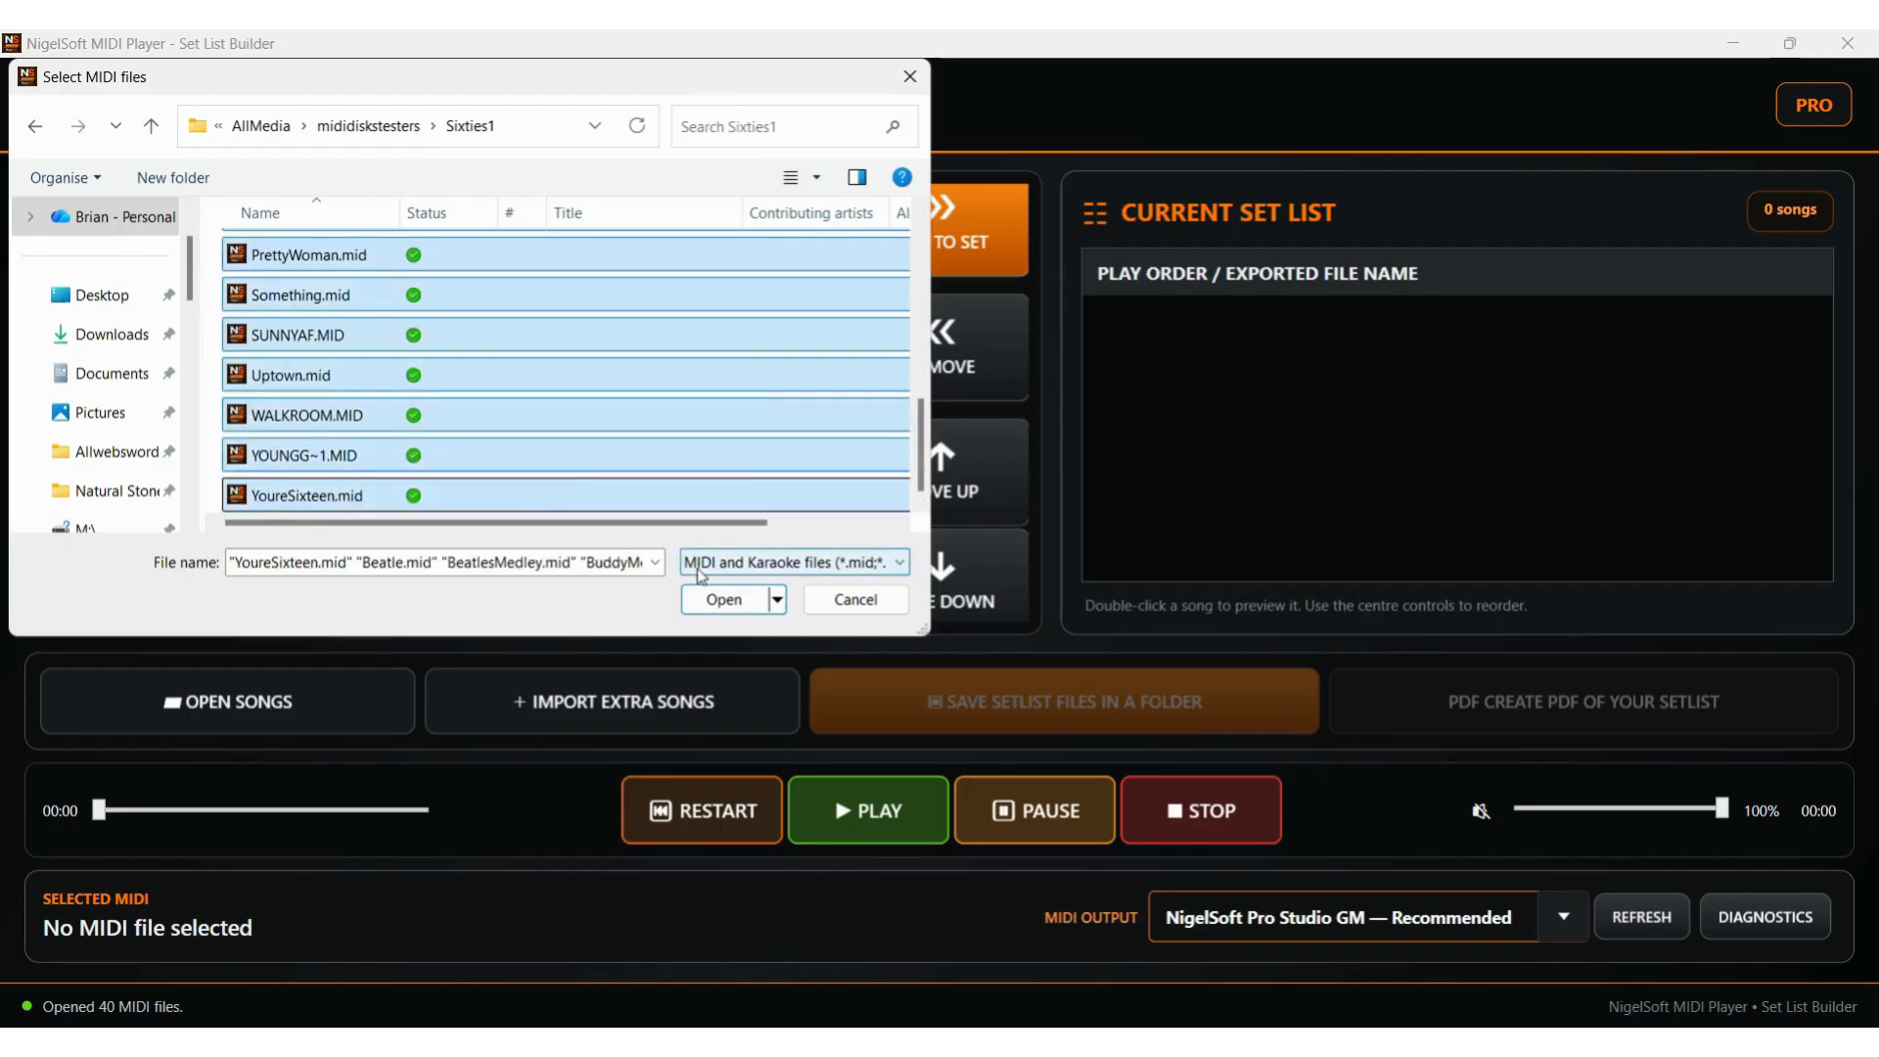
left_click(724, 599)
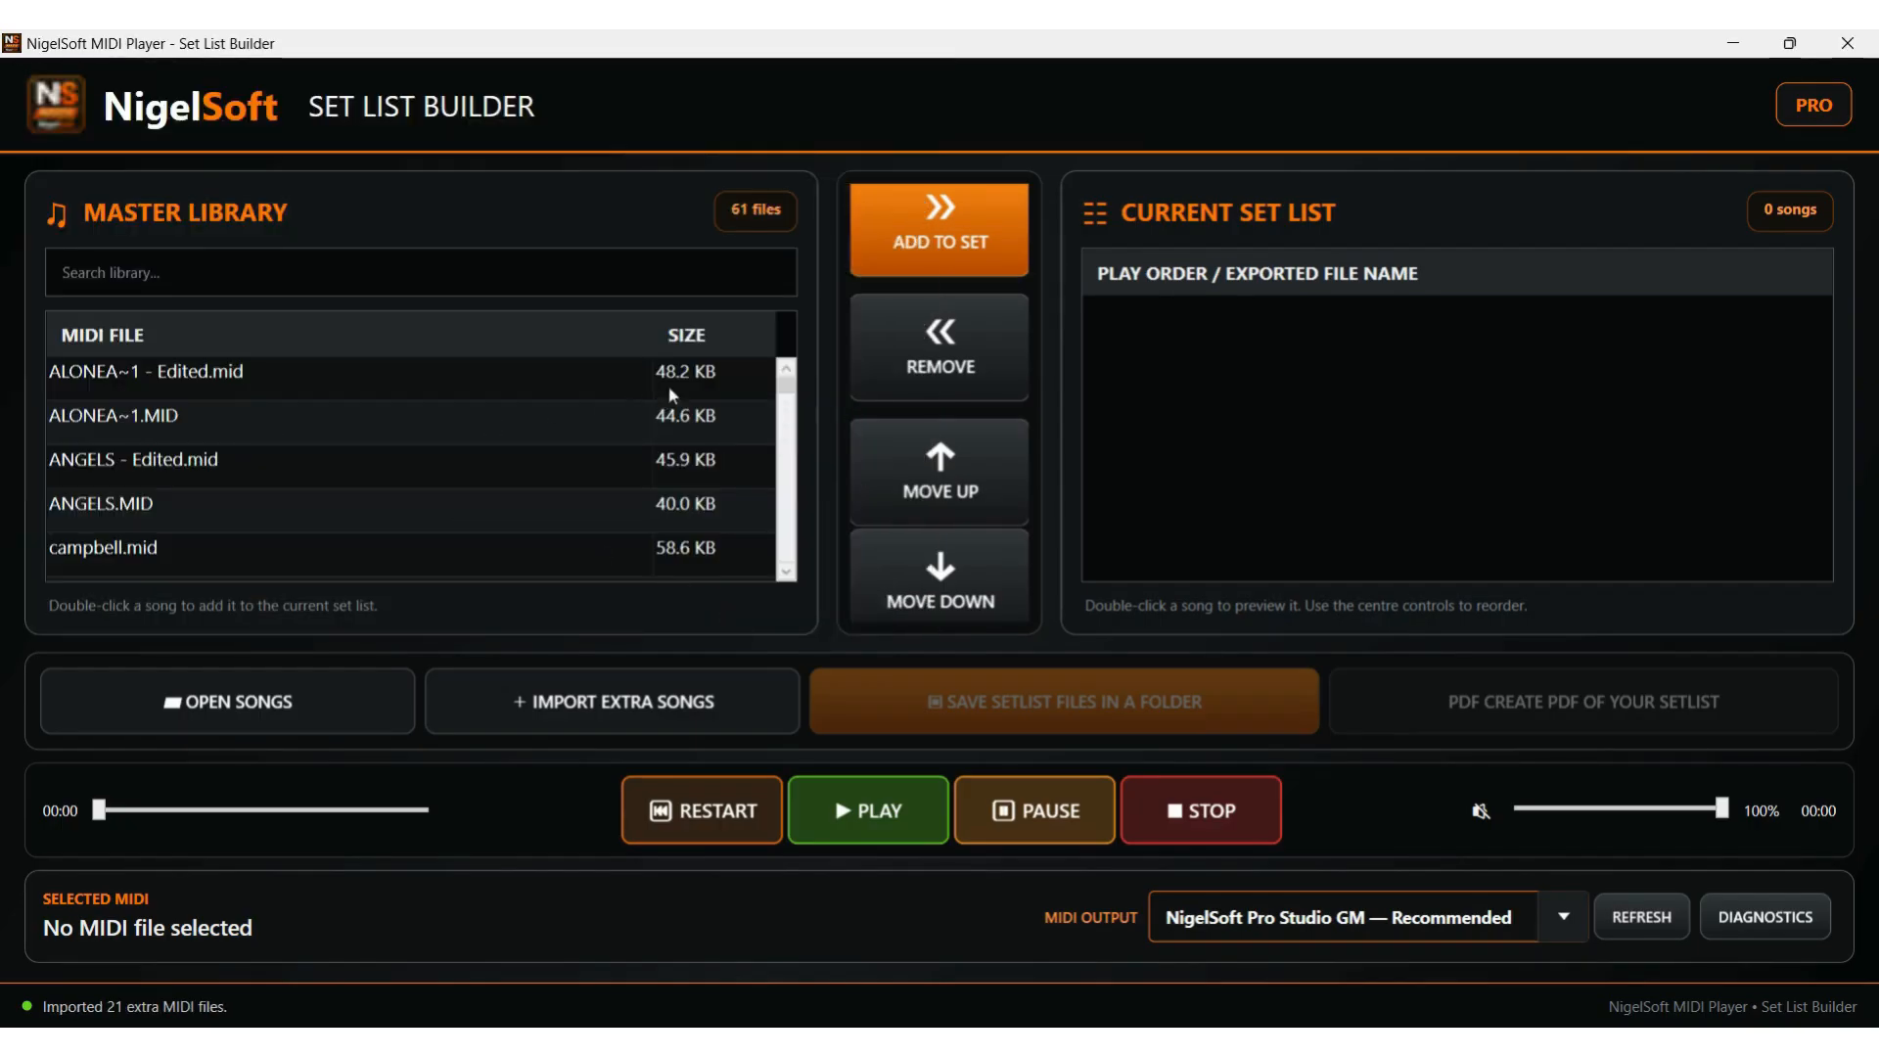
- Add ANGELS - Edited.mid, campbell.mid and DESPRADO - Edited.mid from the master library to the current set list
left_click_drag(786, 384, 779, 320)
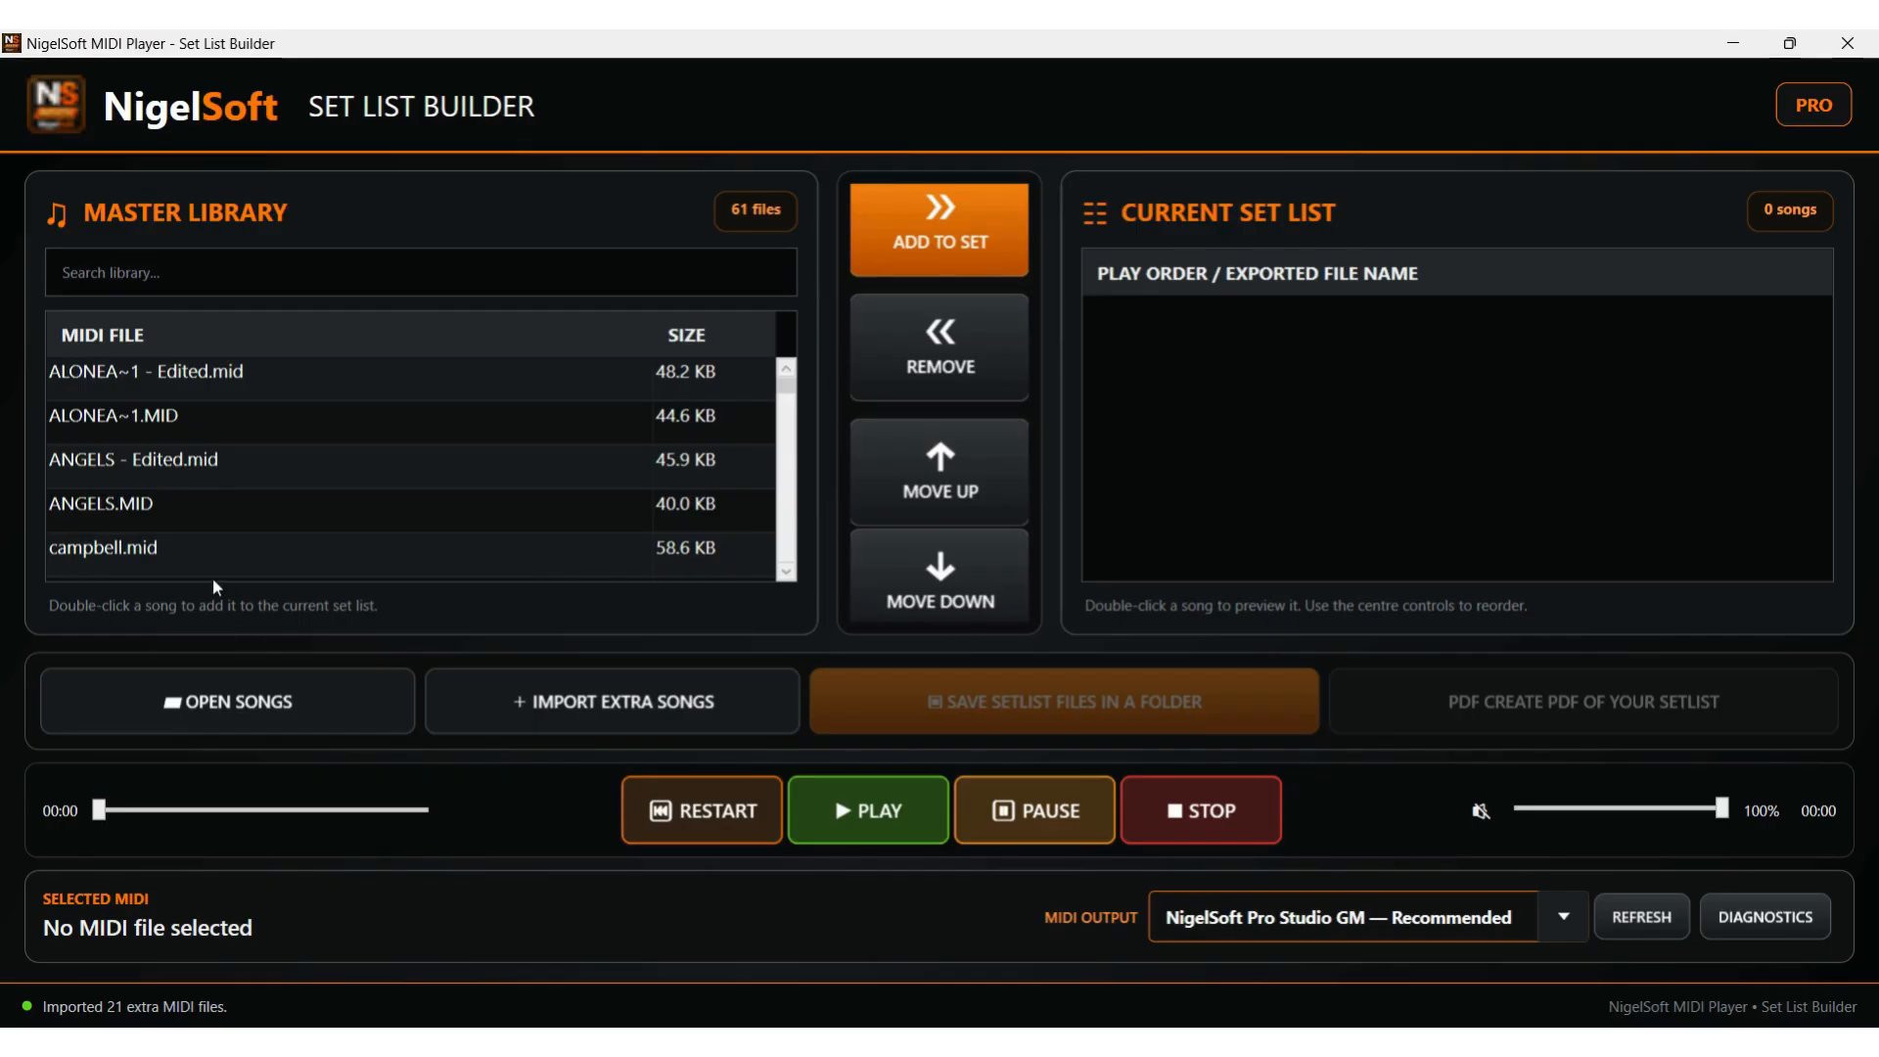
left_click(122, 453)
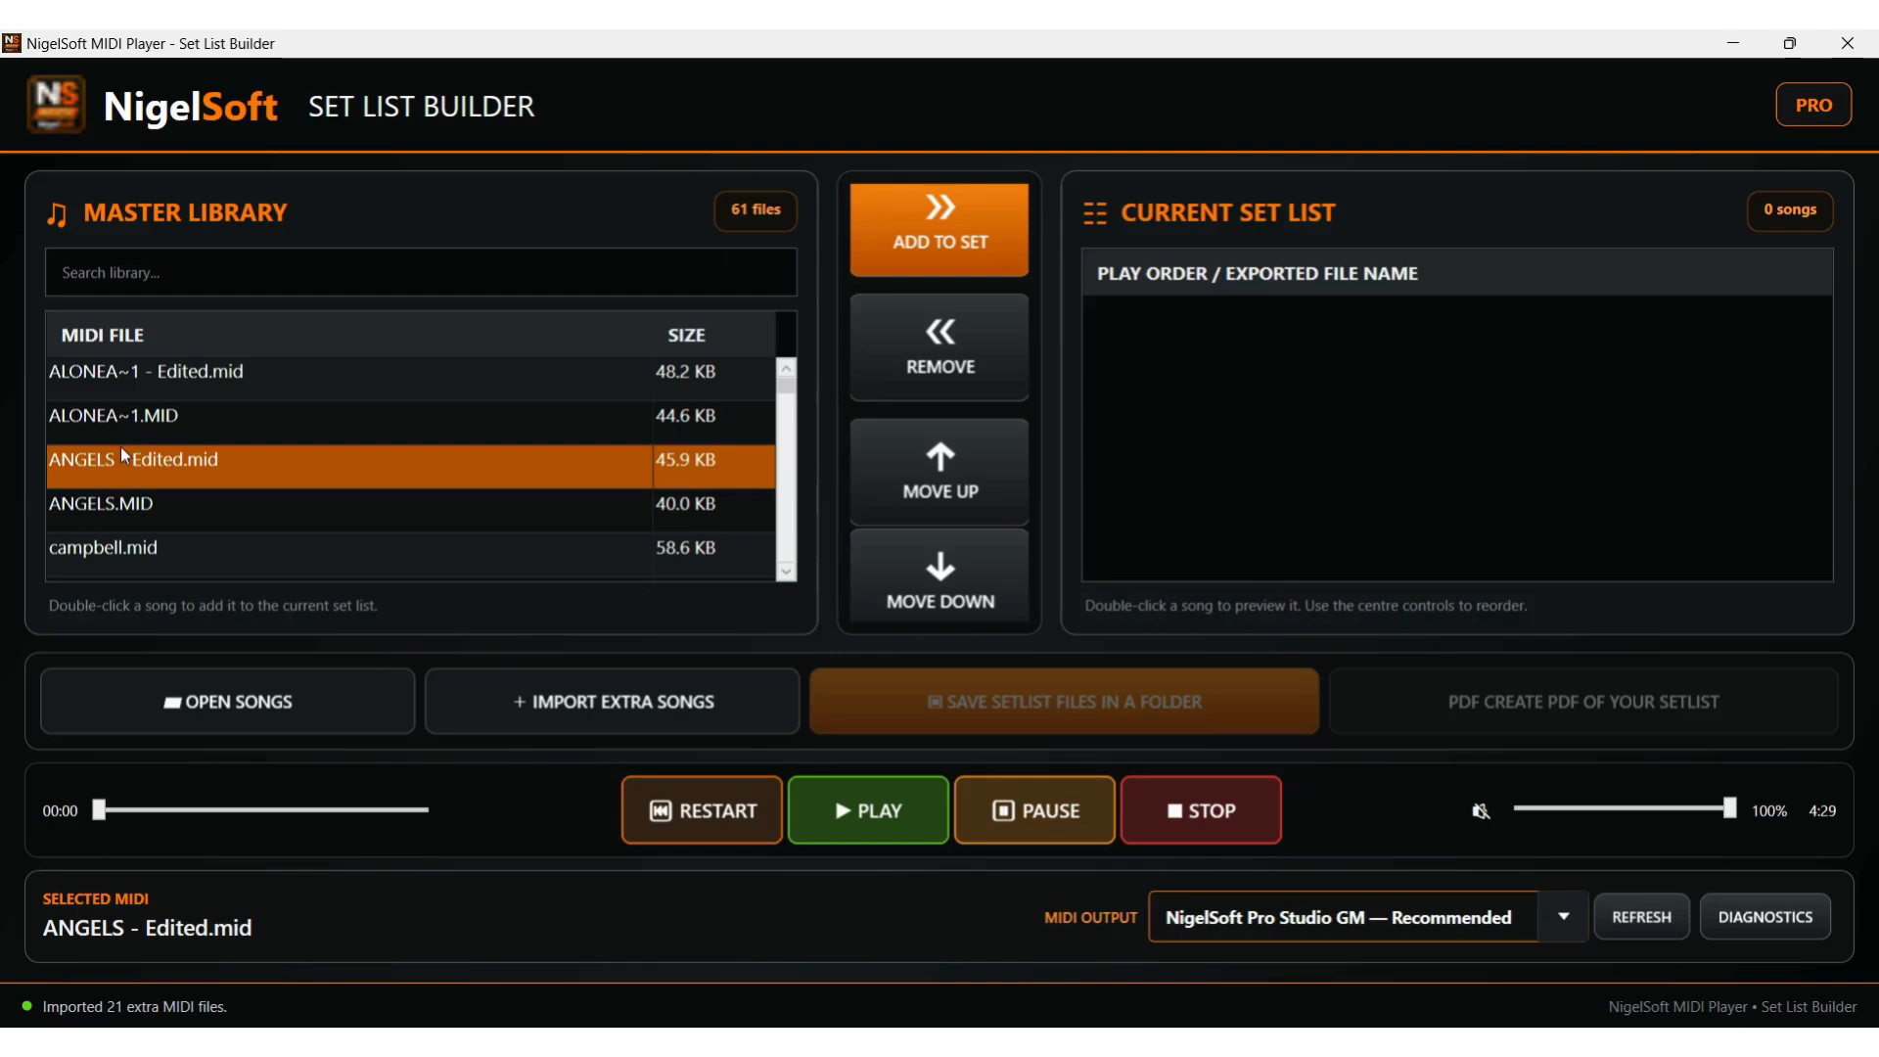
left_click(991, 224)
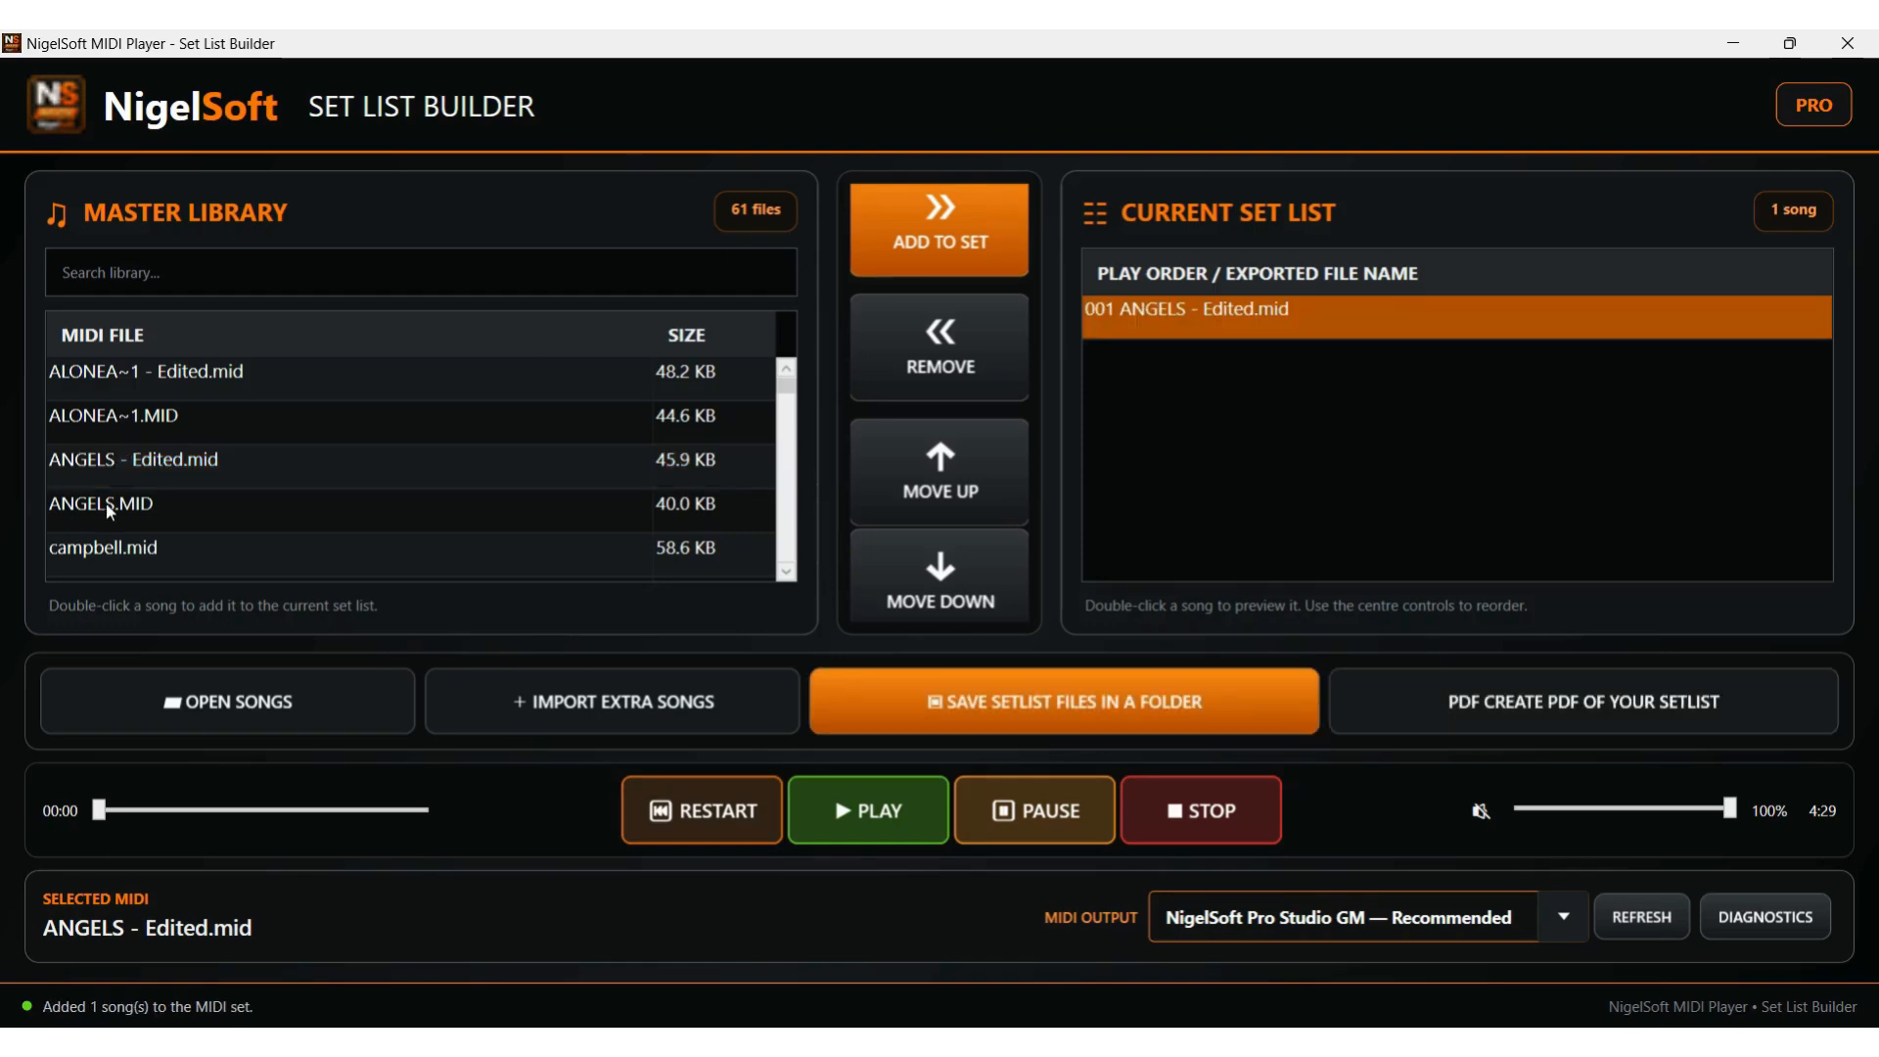
left_click(106, 548)
left_click(925, 250)
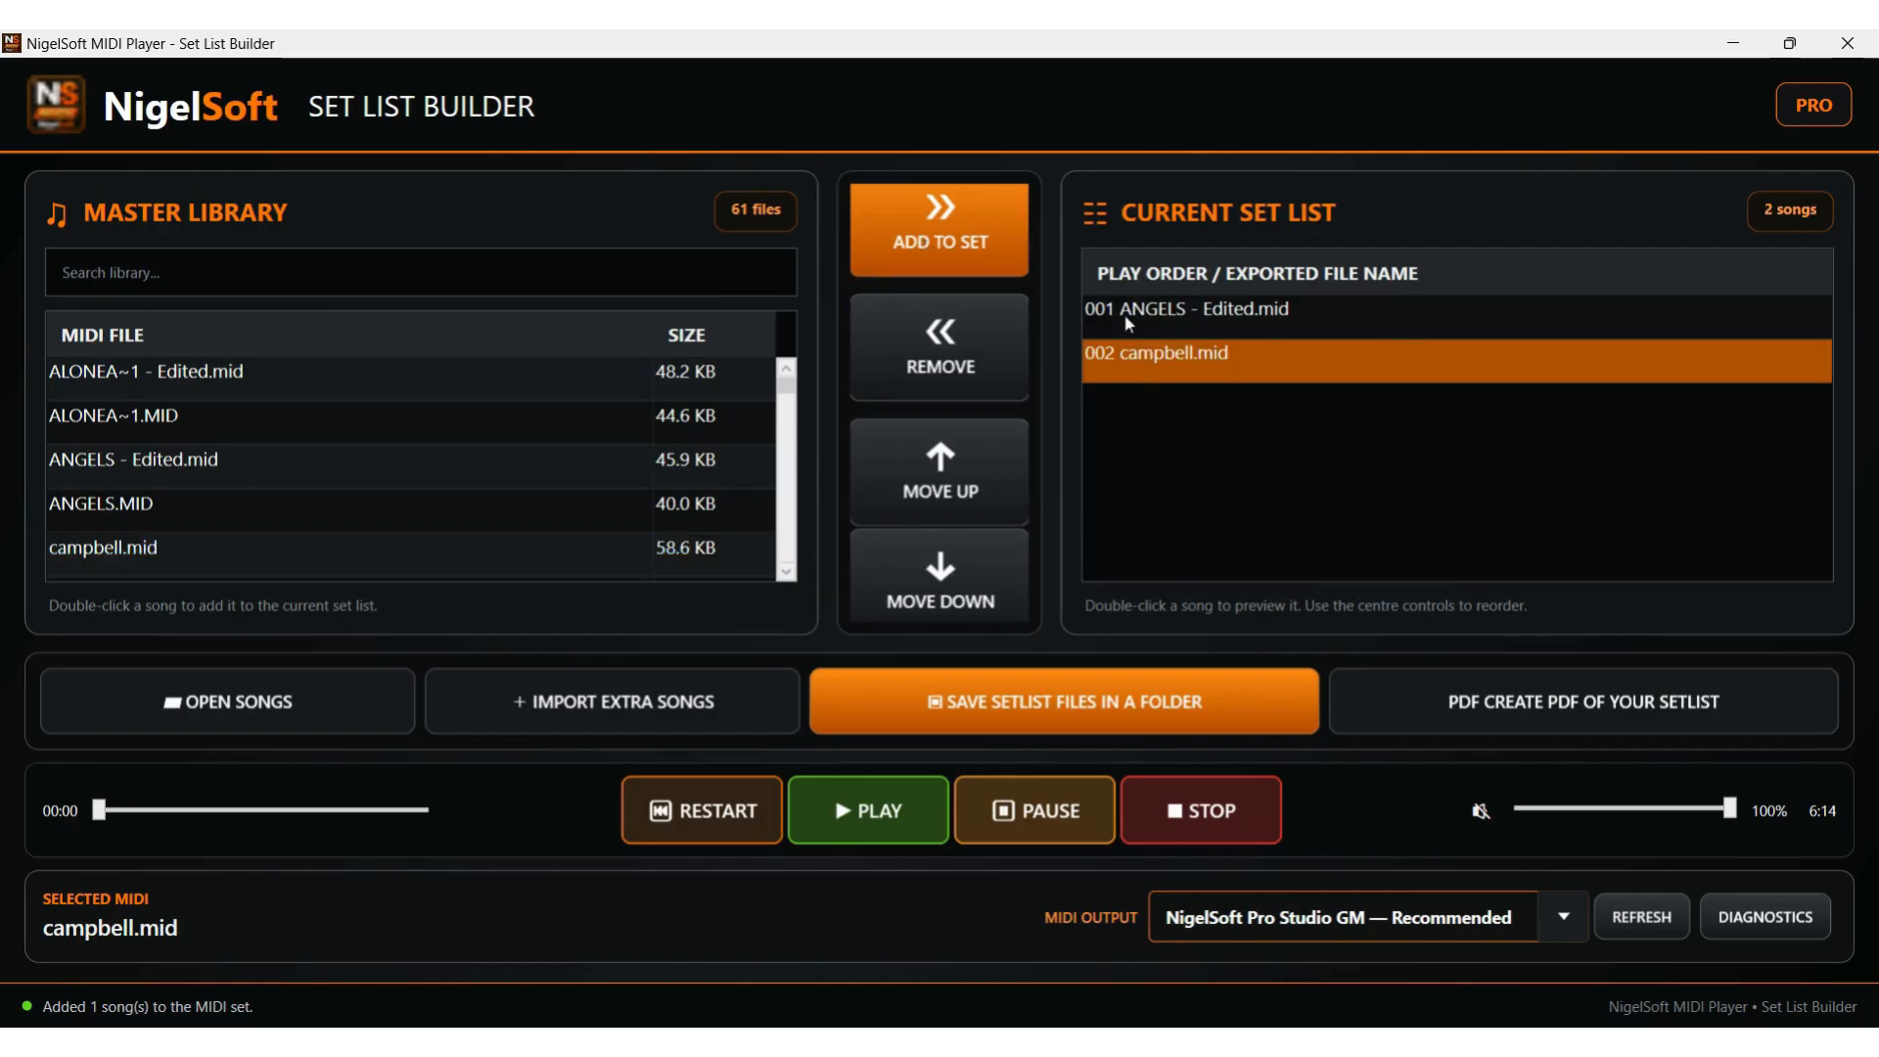
scroll(454, 503, "down", 1)
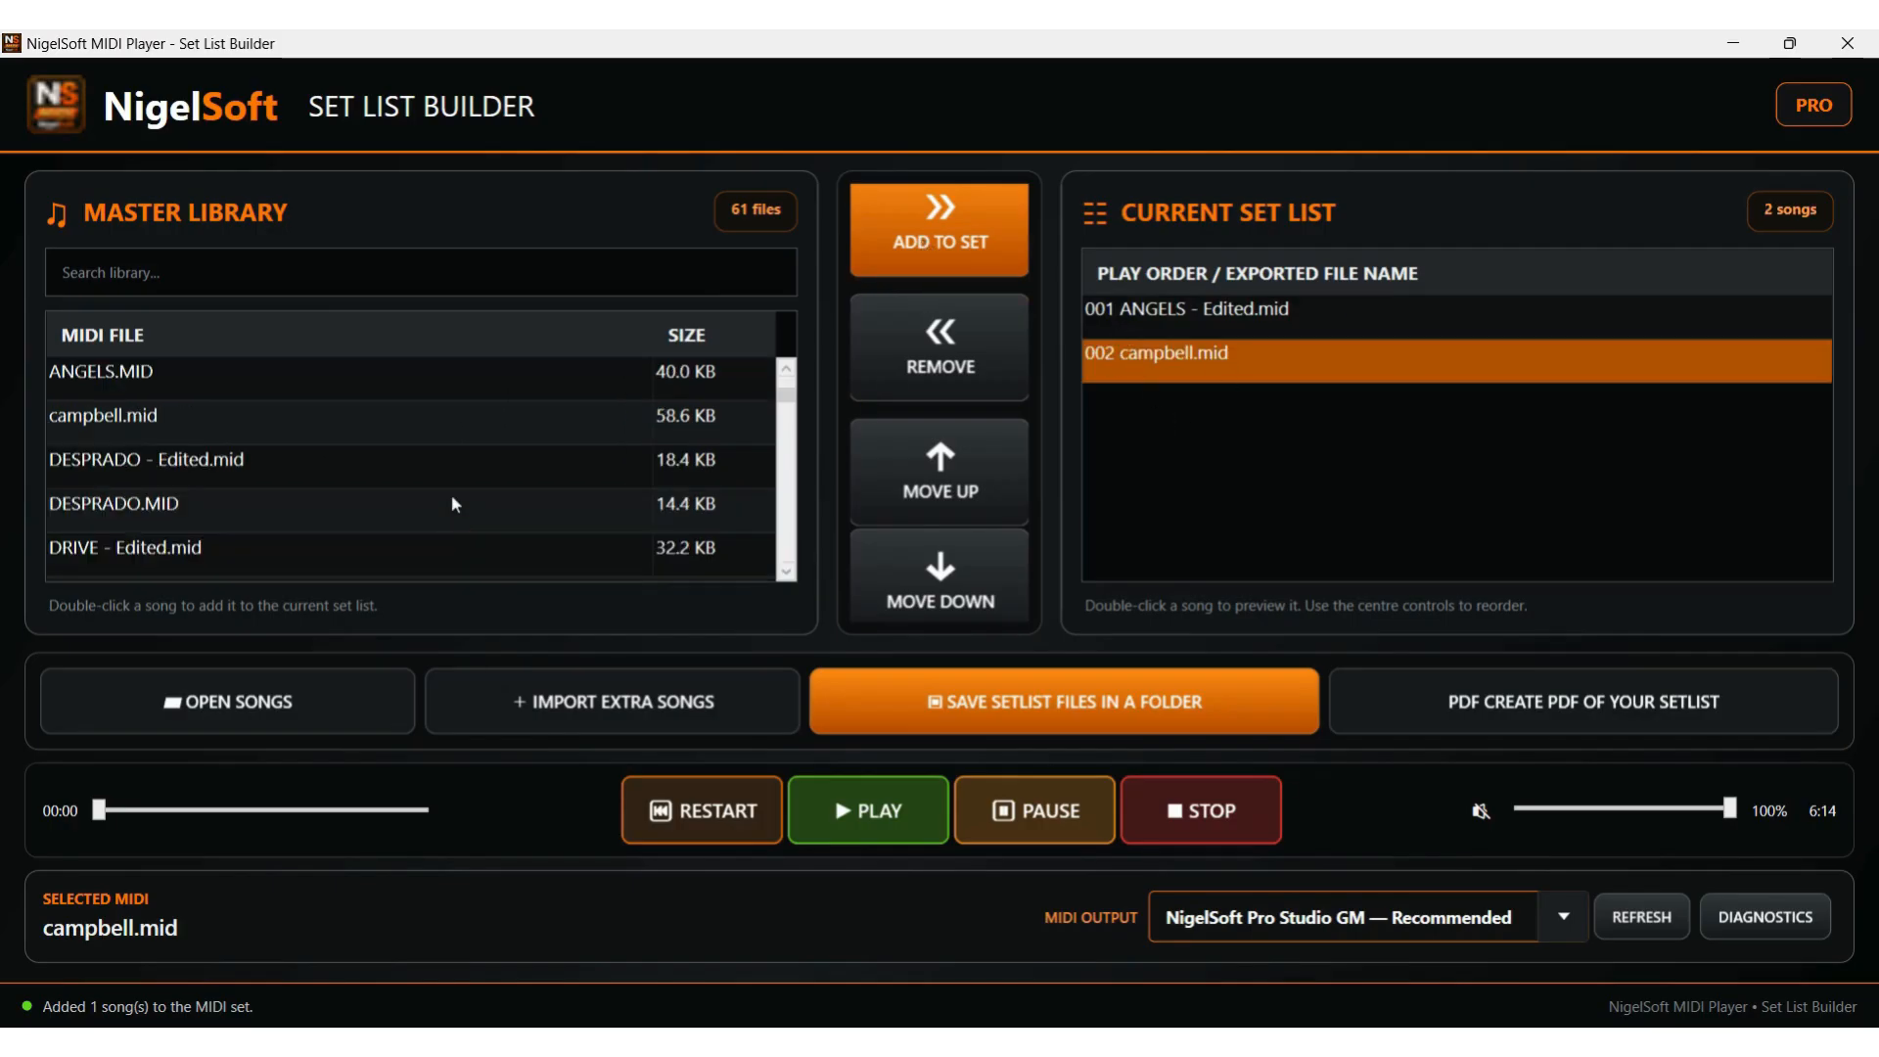
left_click(195, 476)
left_click(950, 259)
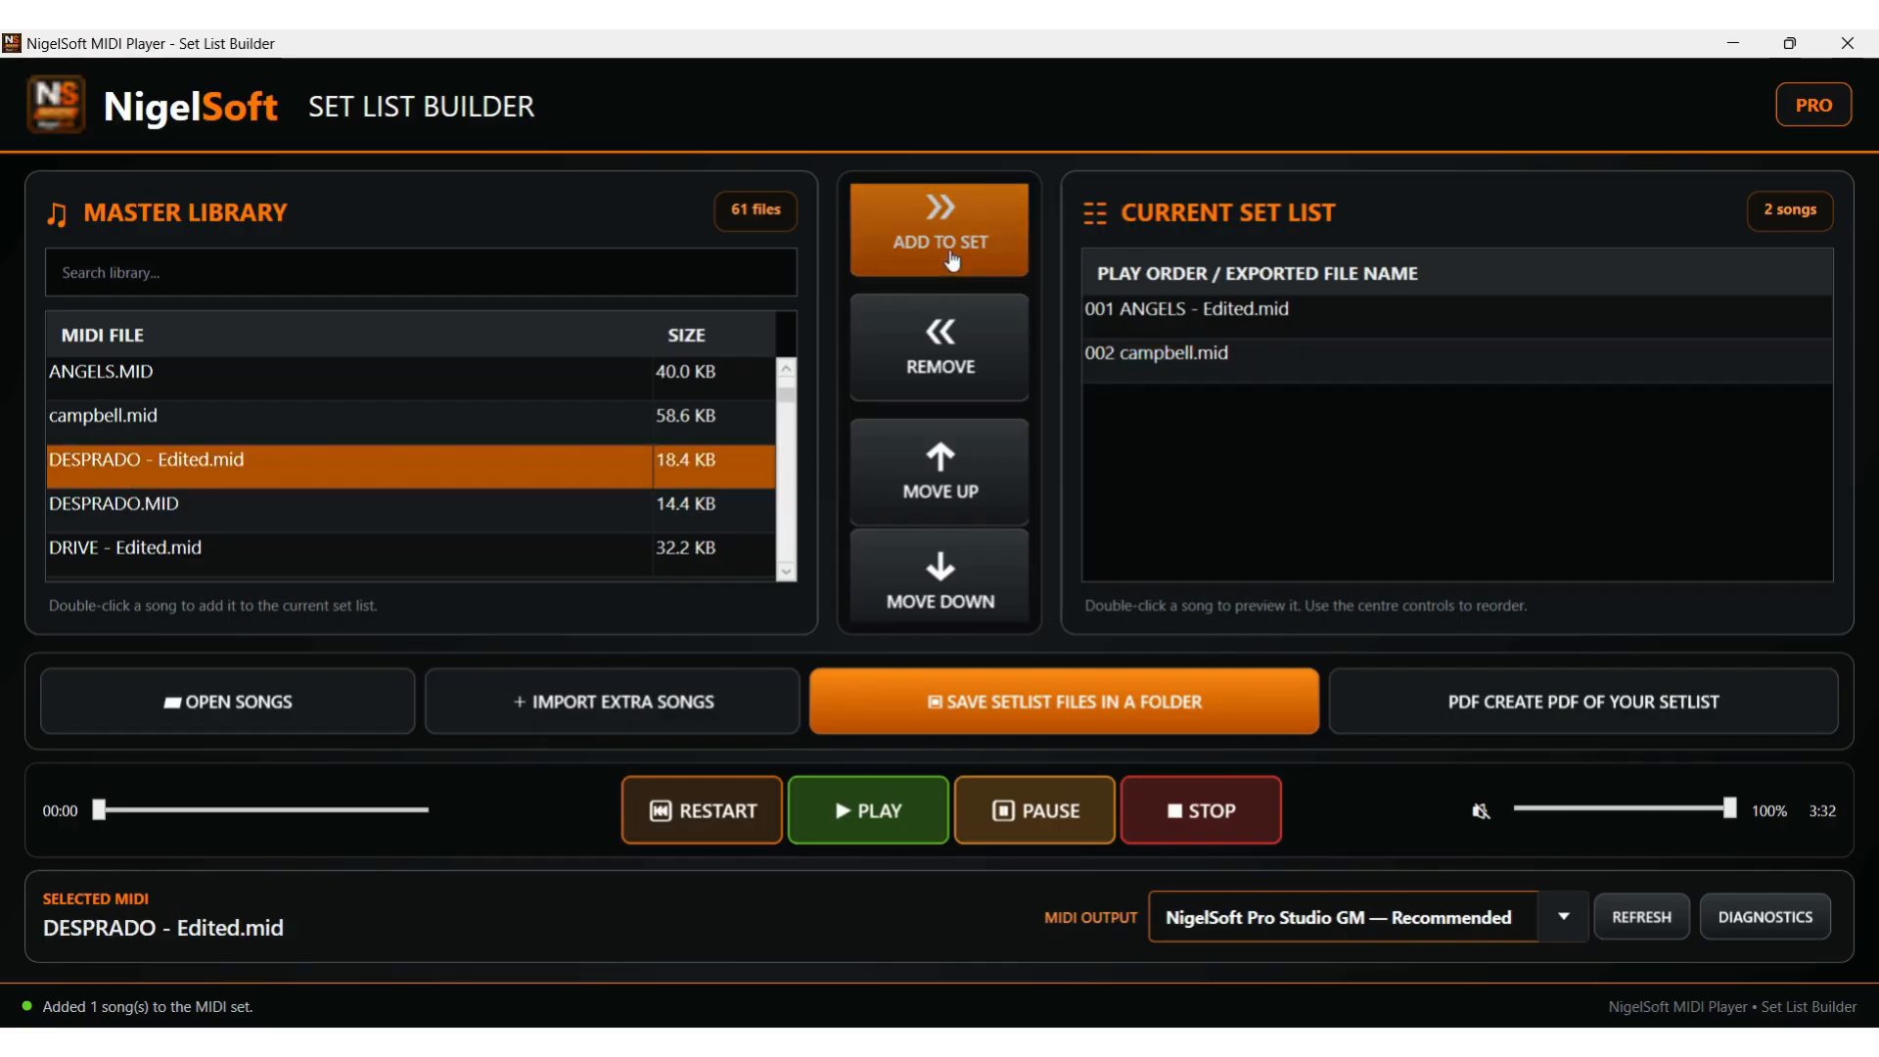
- Add Easy.mid, foolover.mid and LAYLA - Edited.mid from the master library to the current set list
scroll(579, 421, "down", 1)
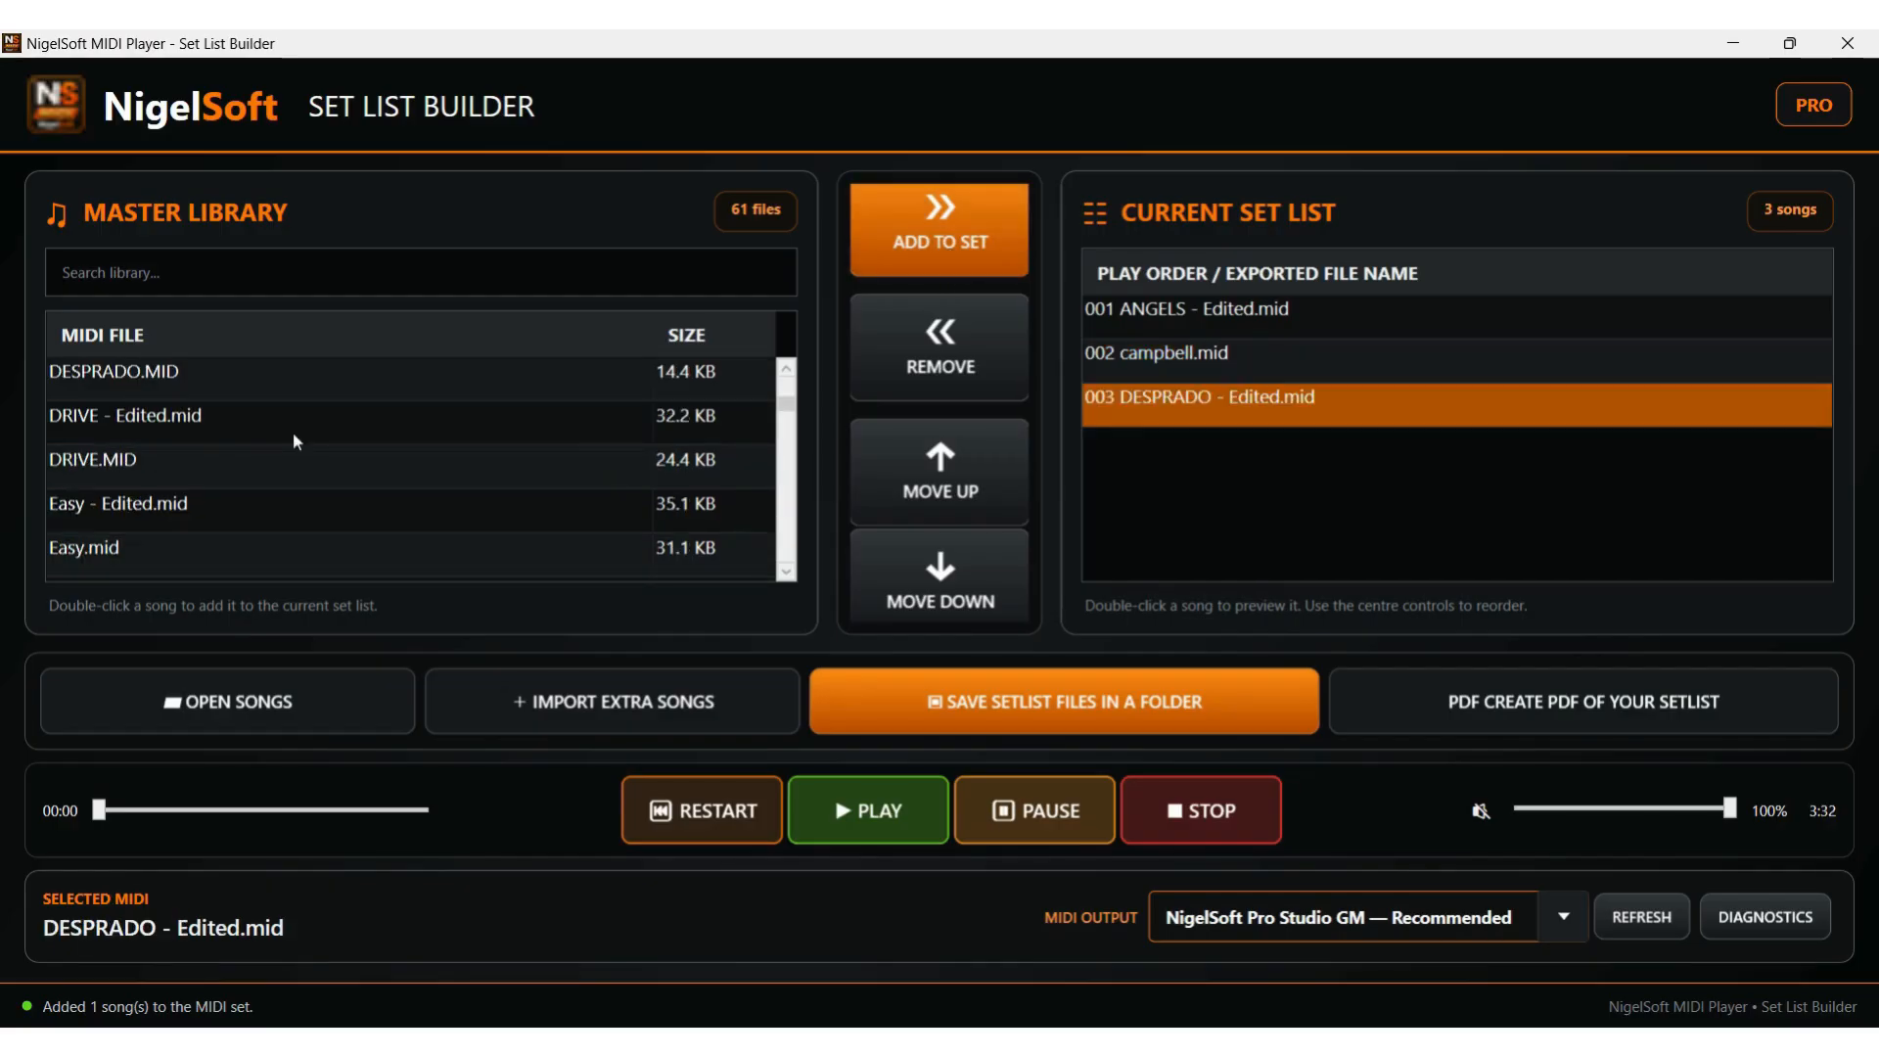
left_click(74, 543)
left_click(898, 237)
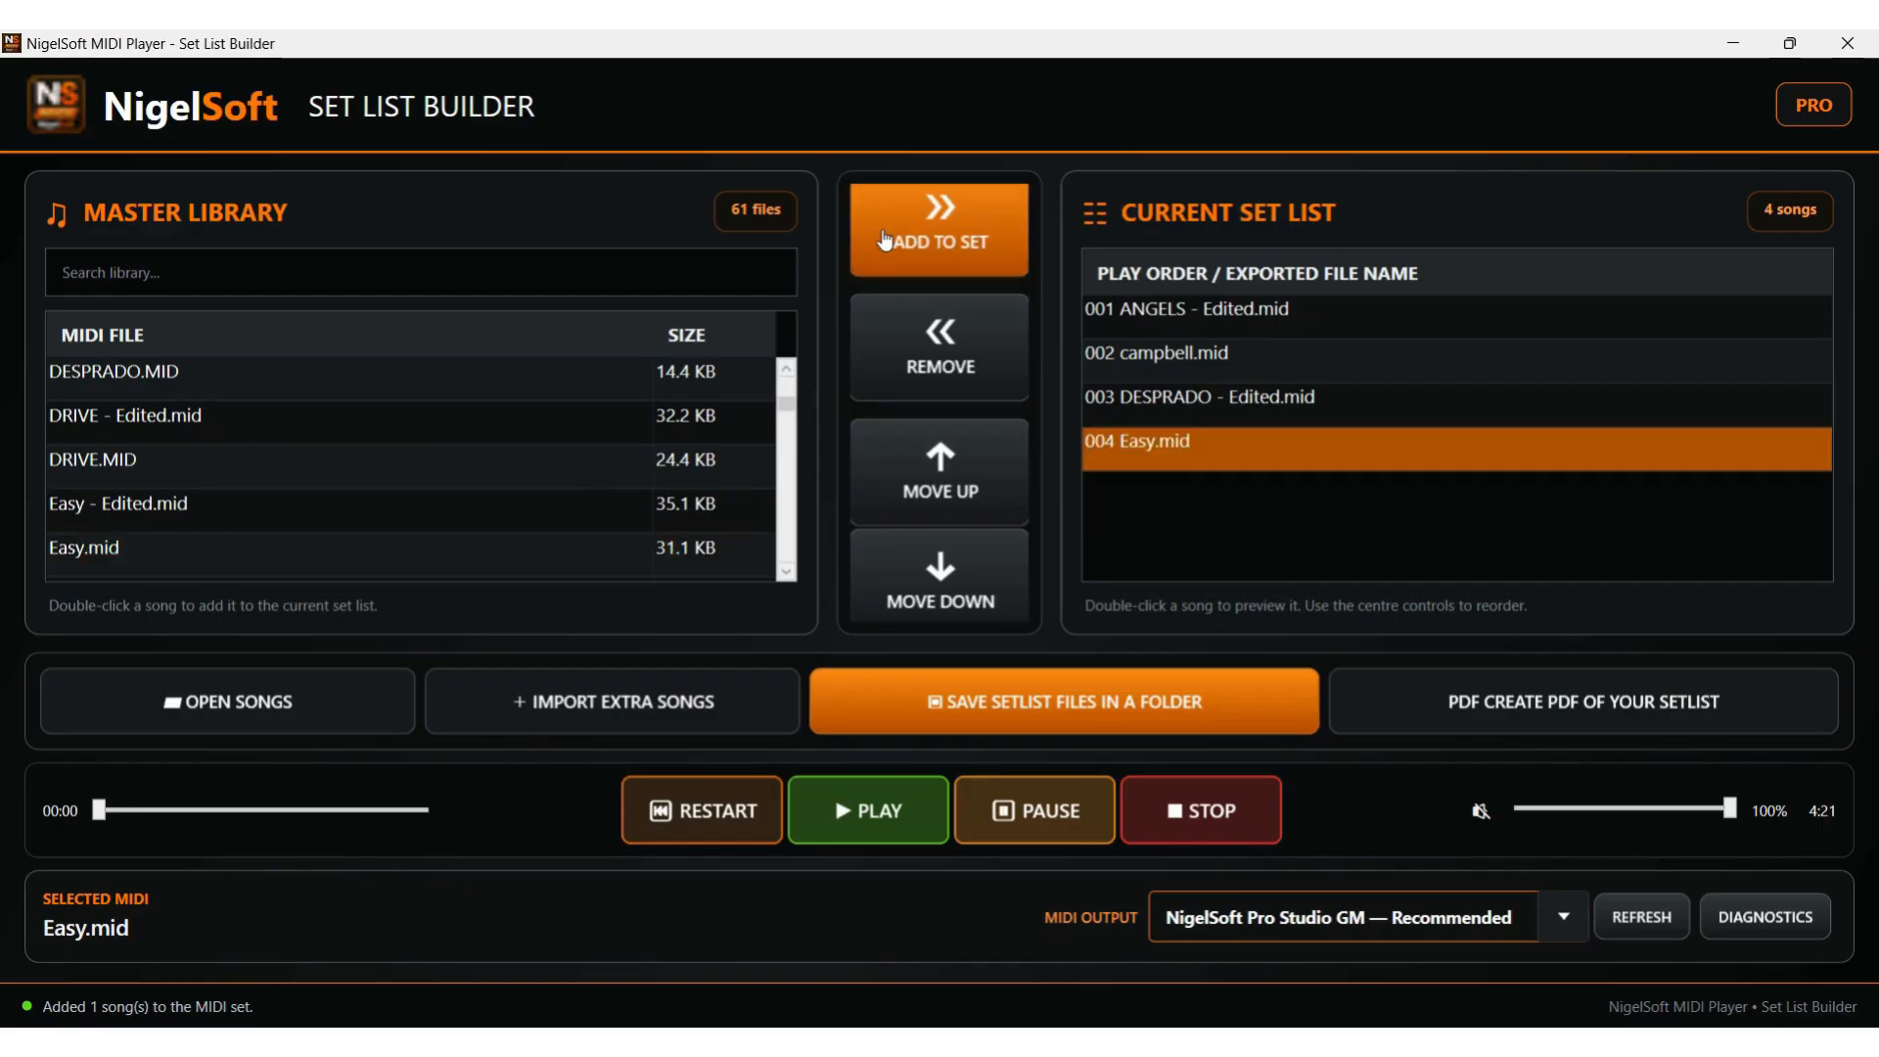
scroll(410, 442, "down", 1)
left_click(431, 543)
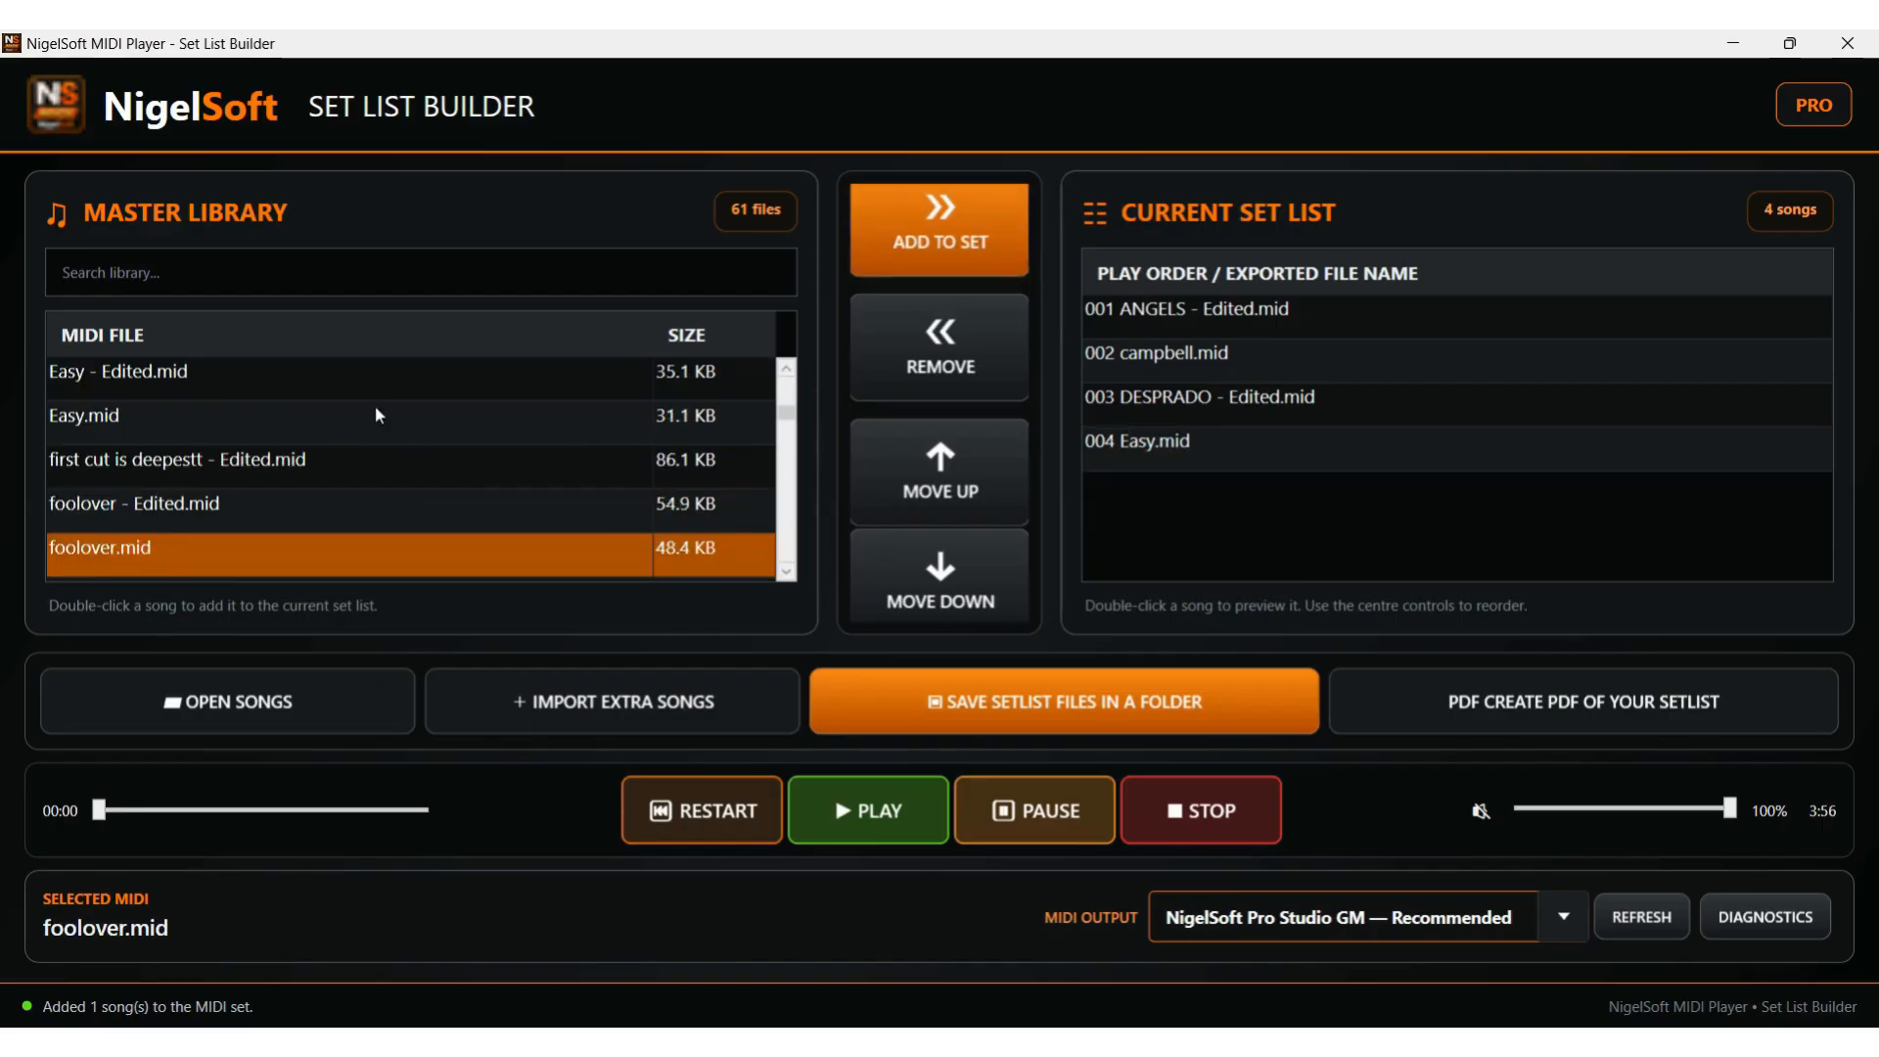
scroll(374, 405, "down", 1)
left_click(901, 221)
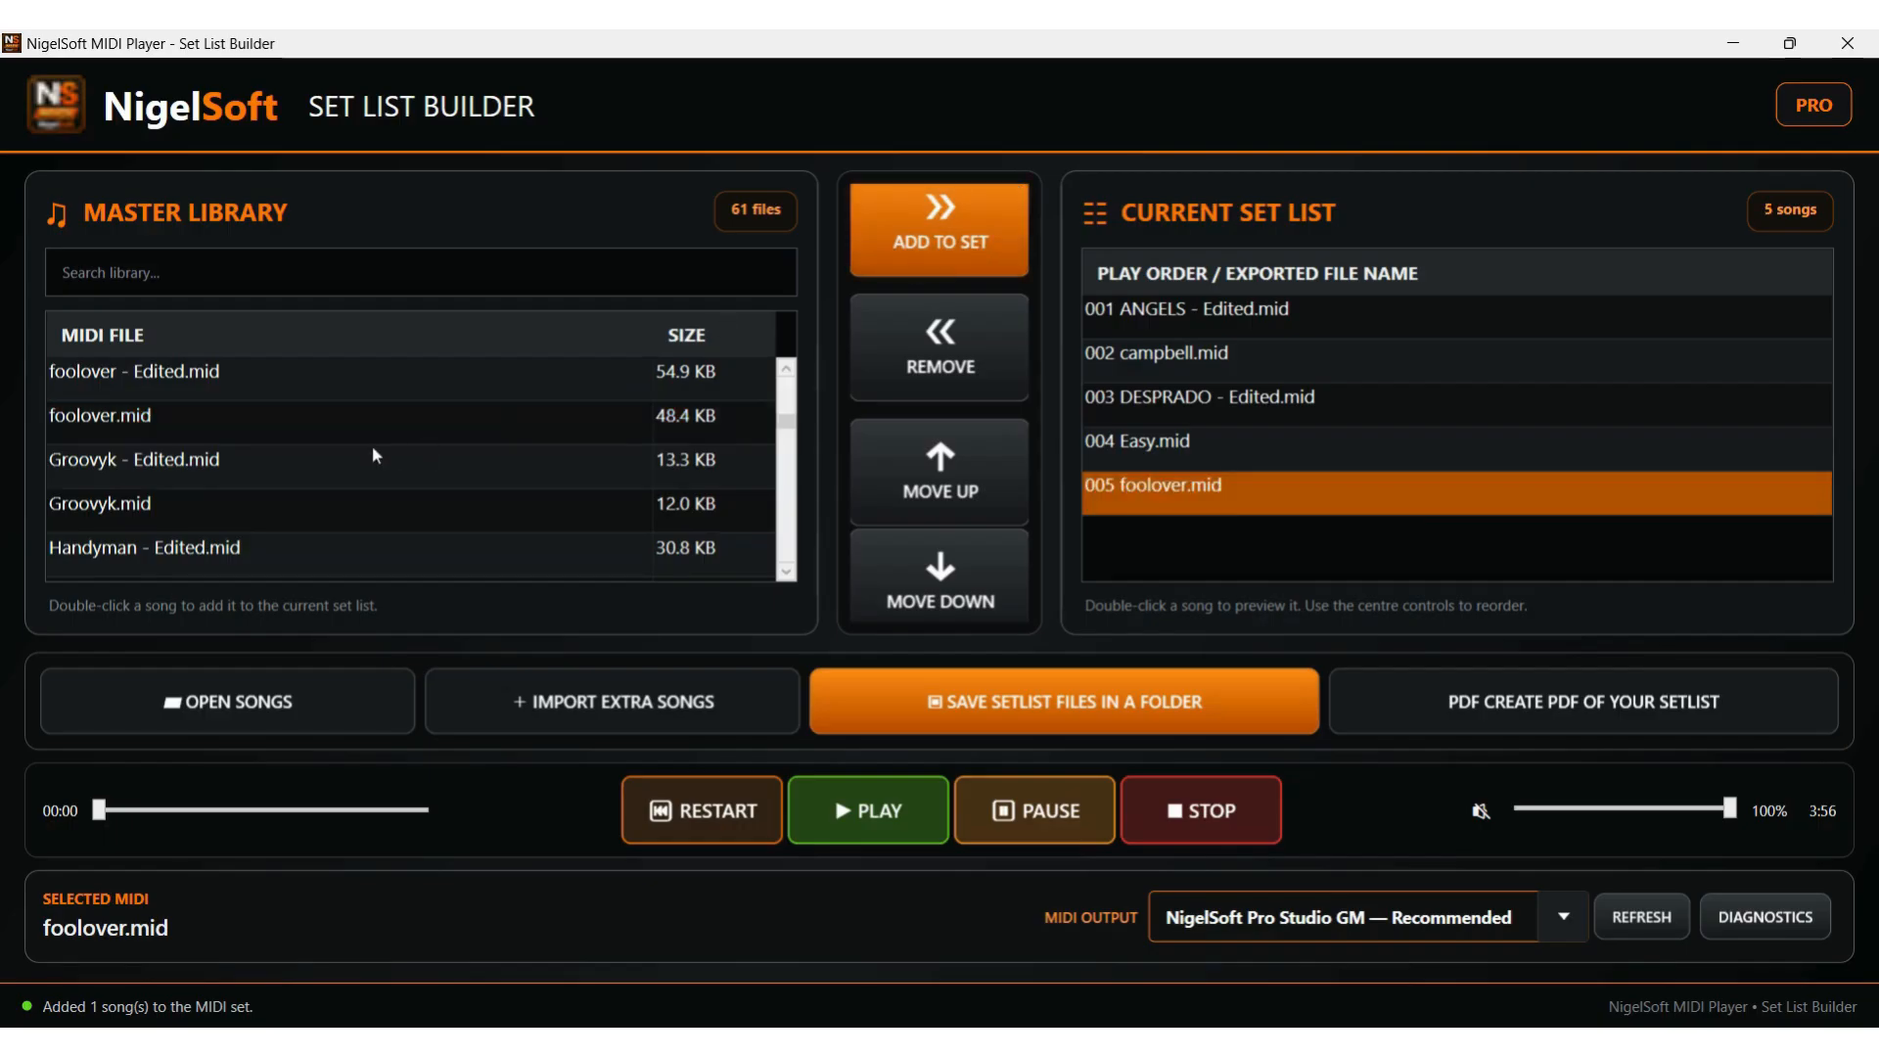
scroll(370, 445, "down", 1)
left_click(145, 547)
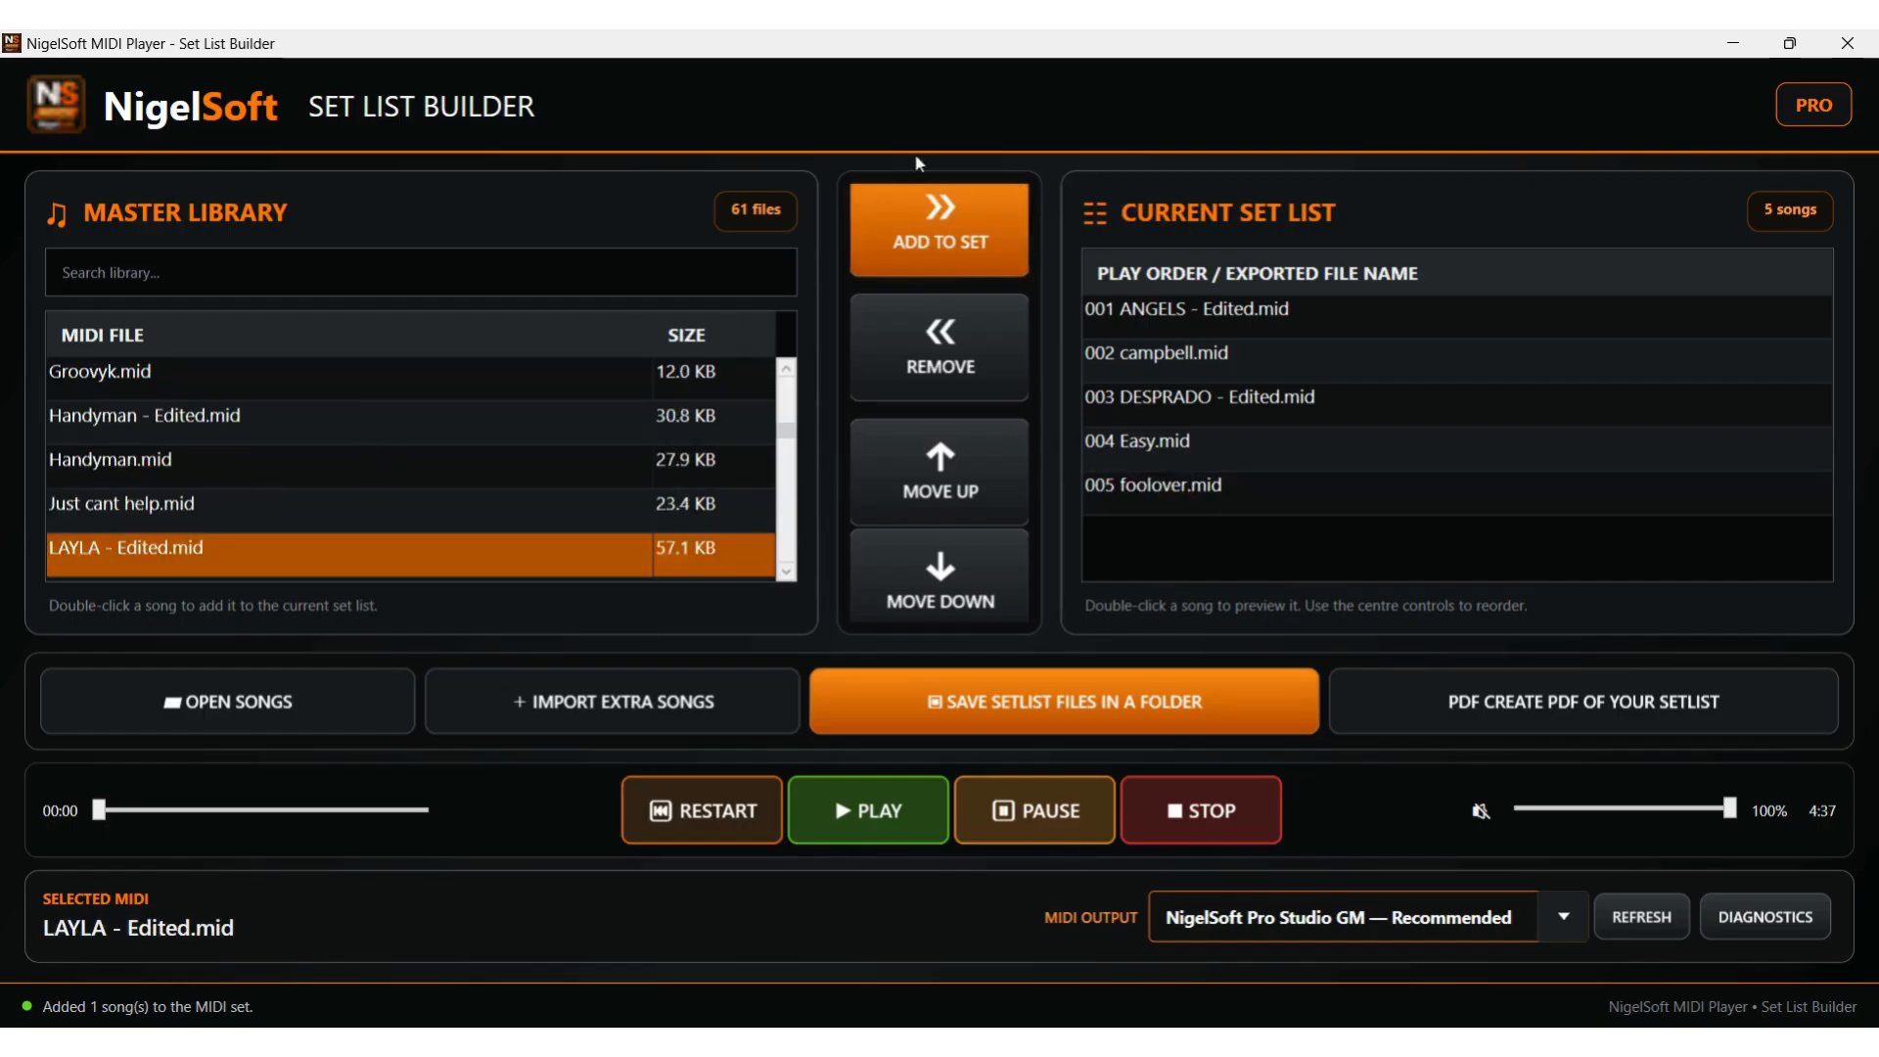
left_click(931, 209)
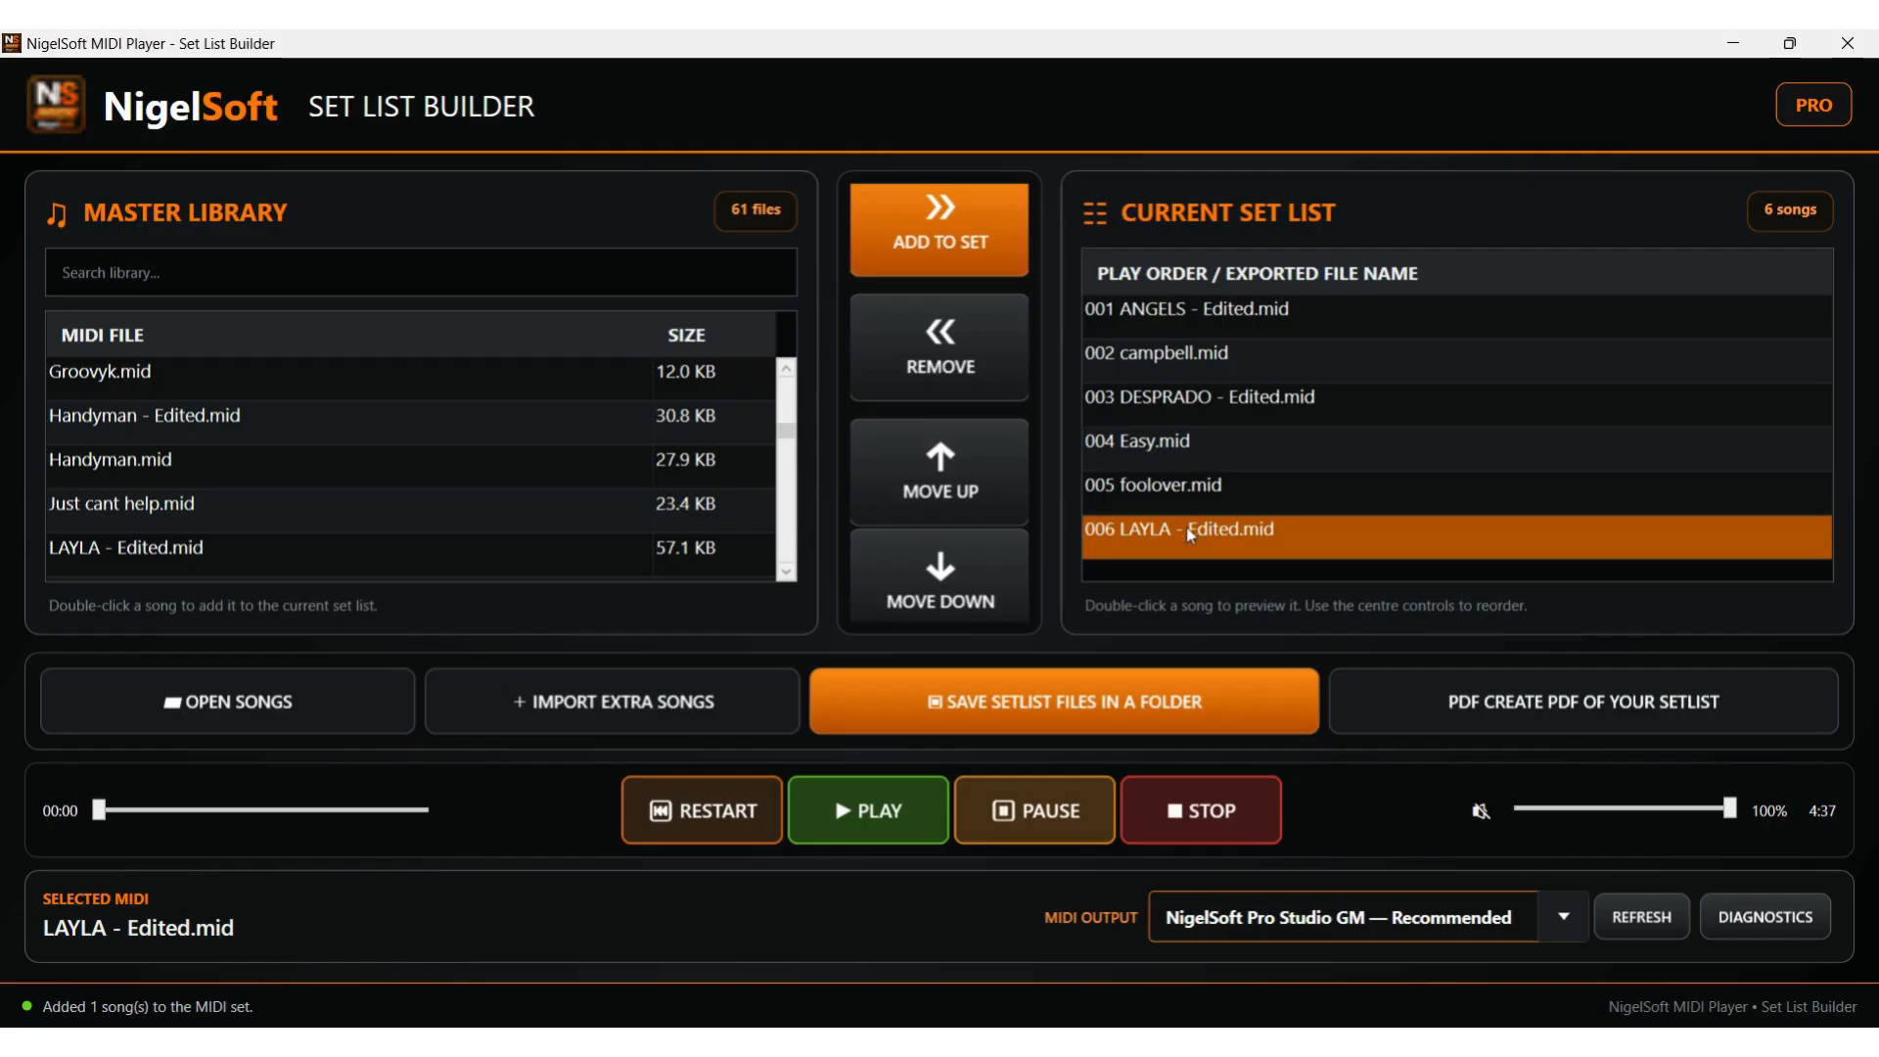
- Move LAYLA - Edited.mid up to position 002 in the current set list
left_click(988, 470)
left_click(988, 471)
left_click(989, 470)
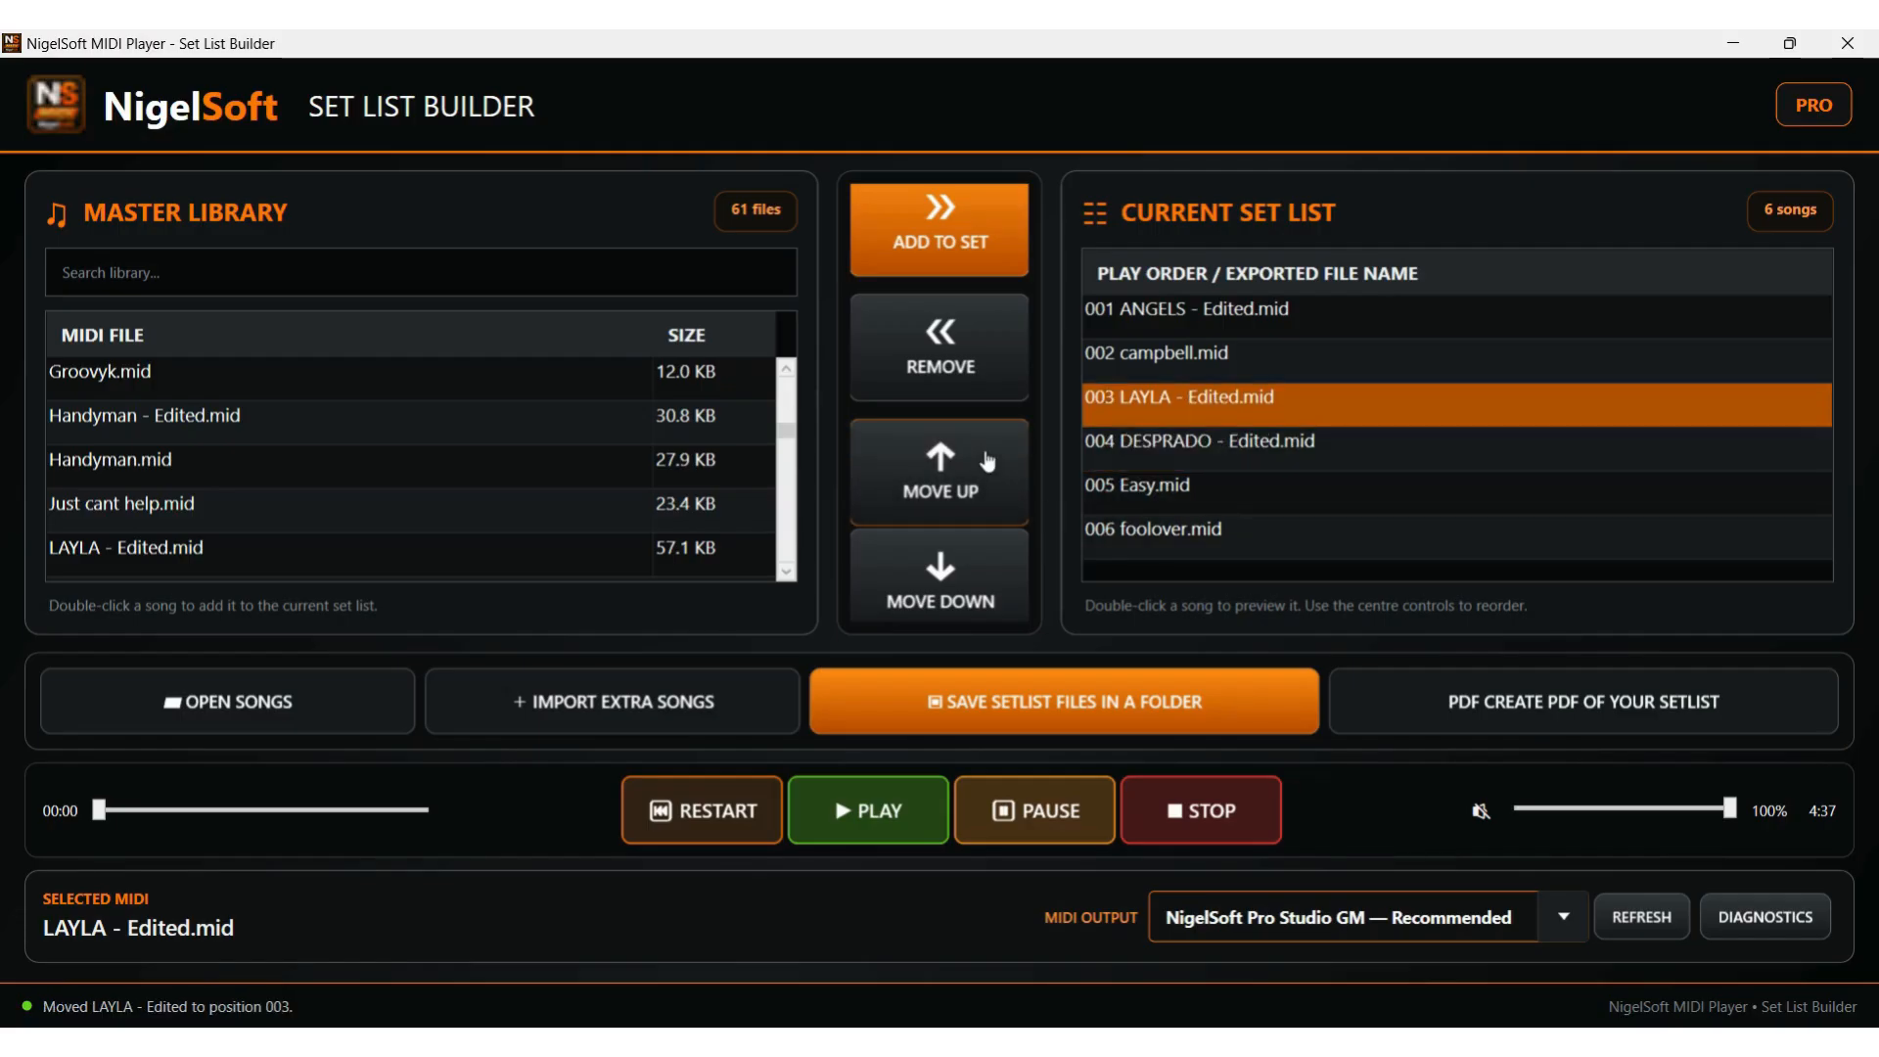
left_click(989, 464)
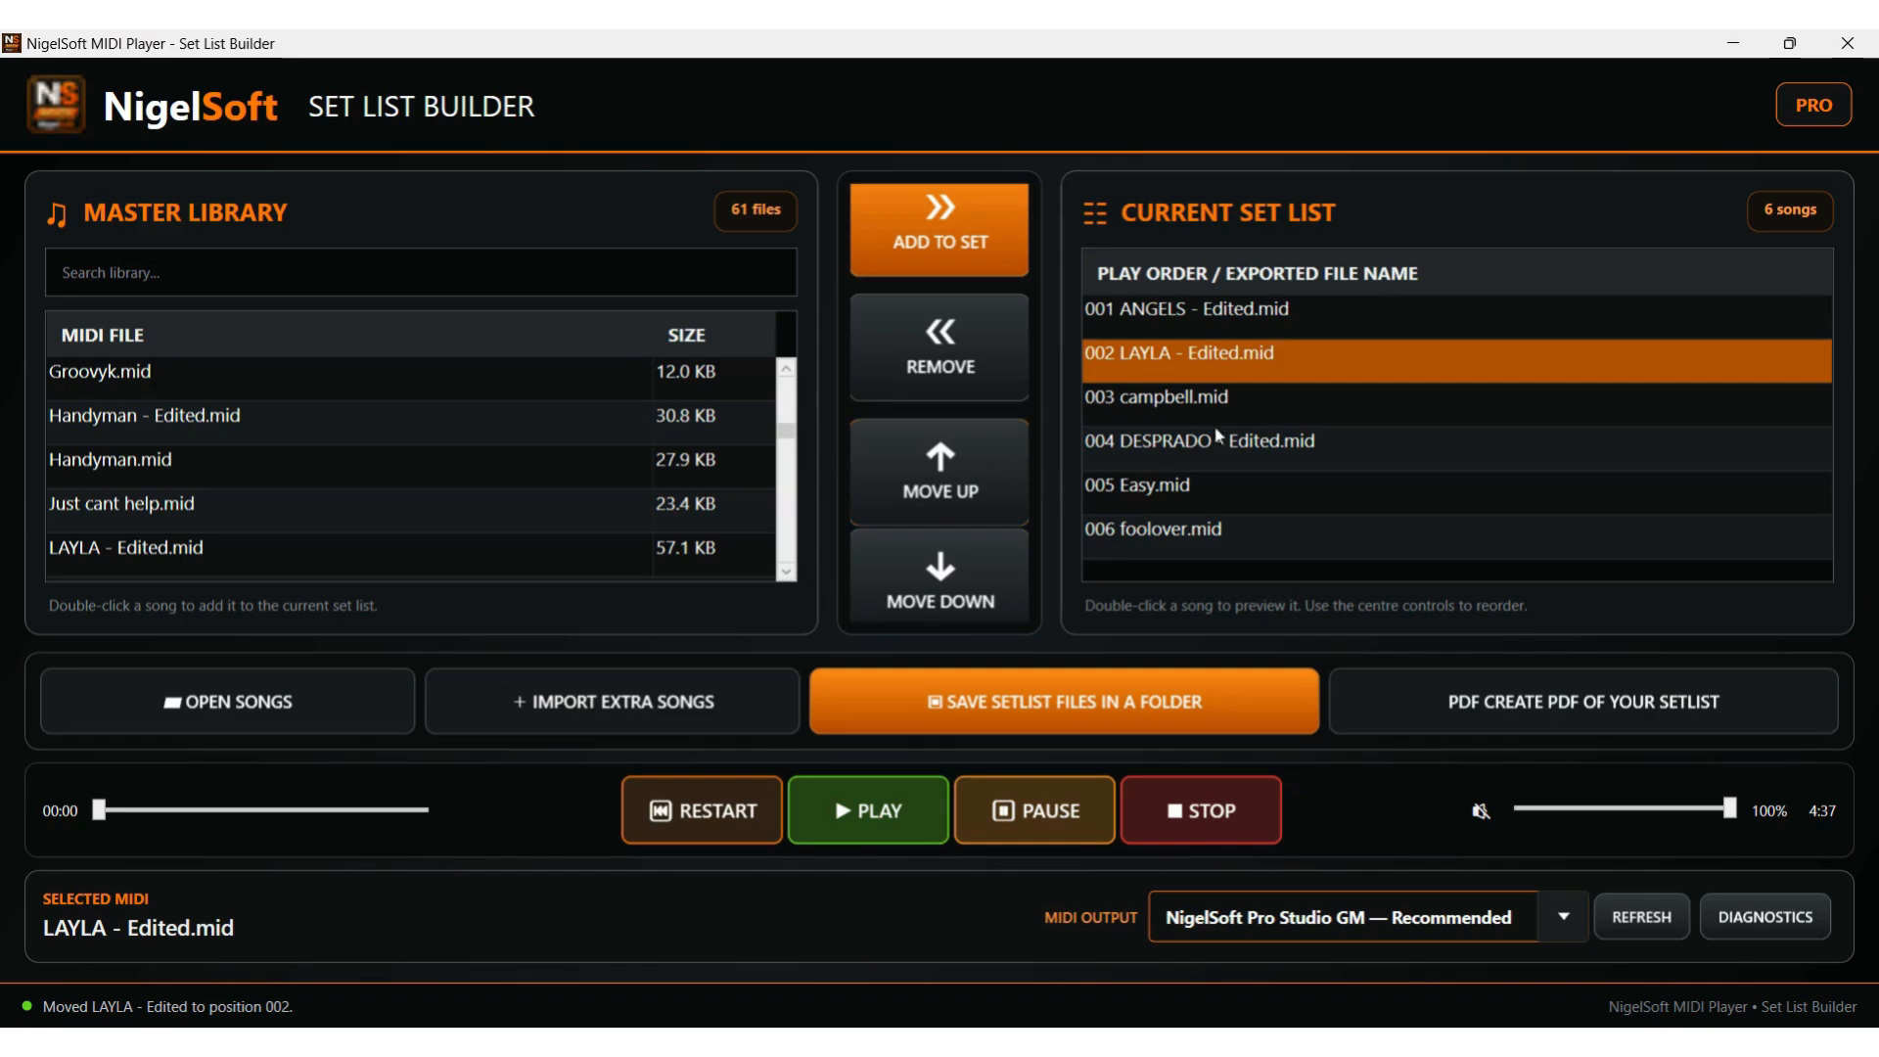
- Move DESPRADO - Edited.mid down to position 006 in the current set list
left_click(1227, 481)
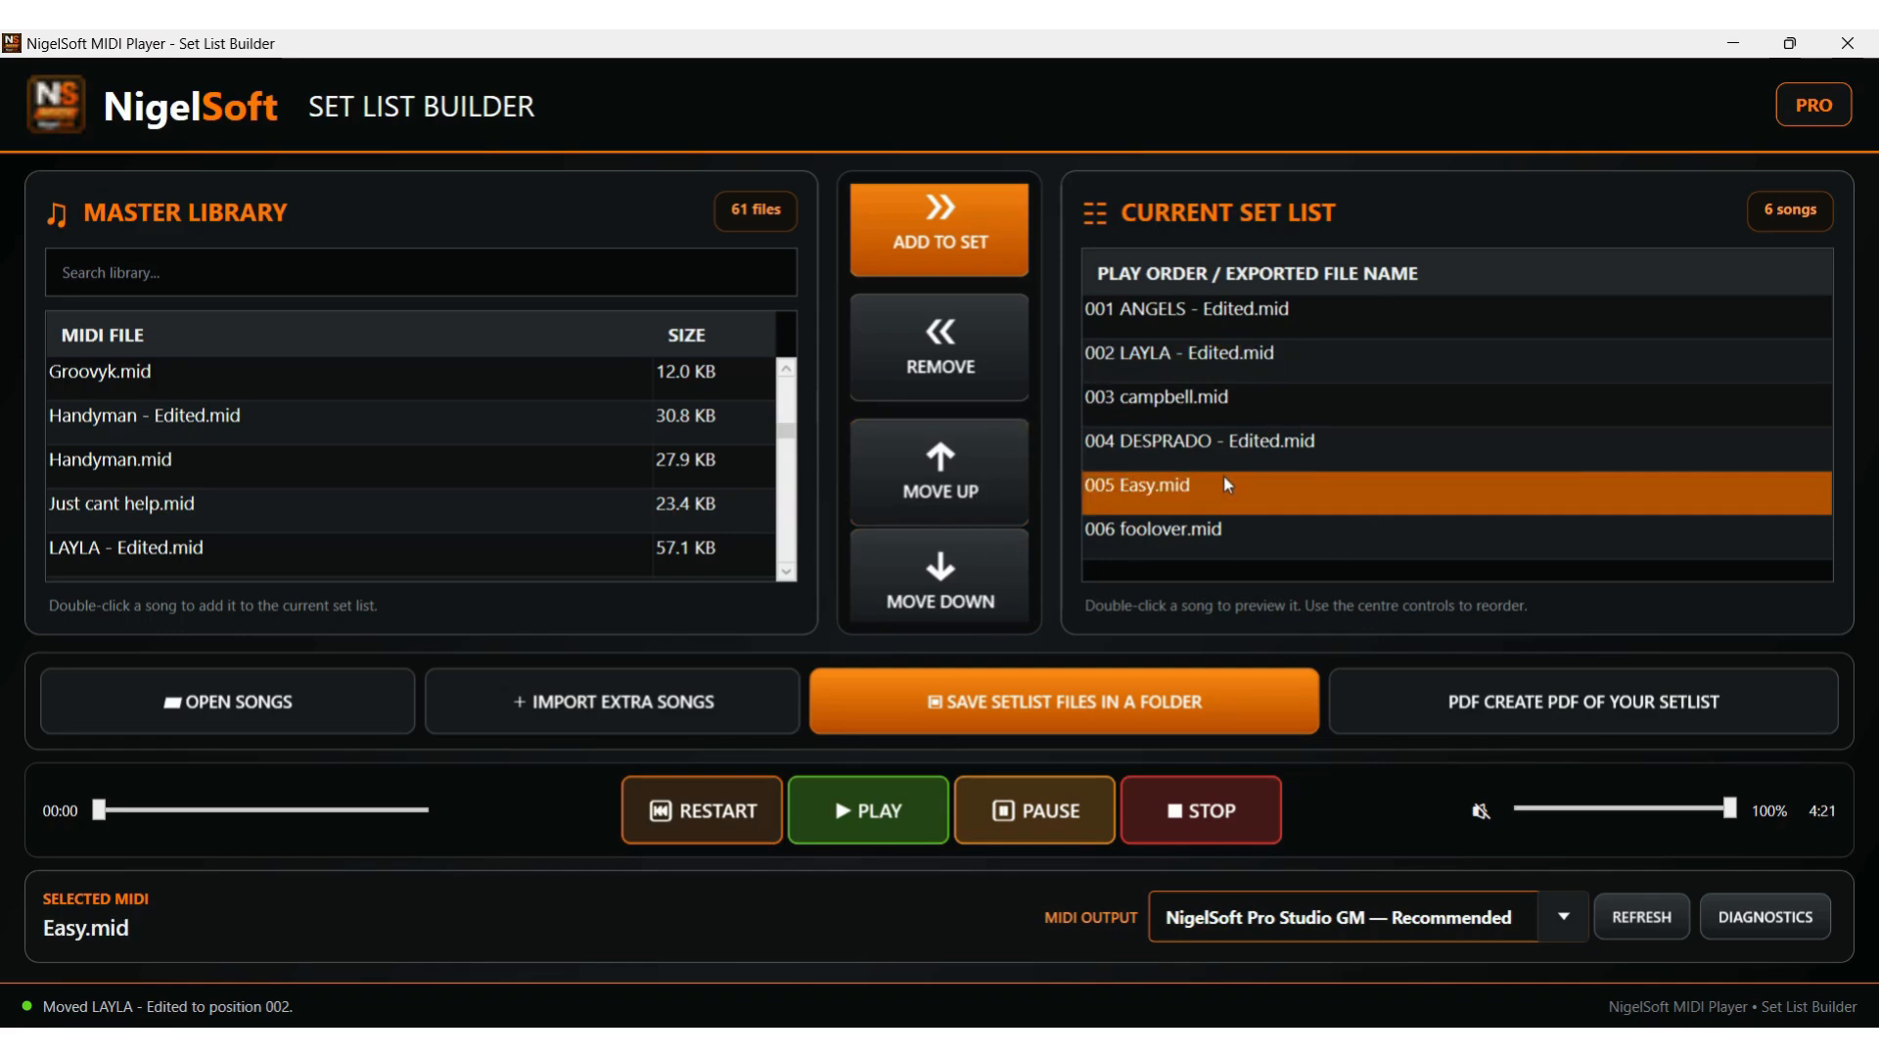
left_click(1103, 438)
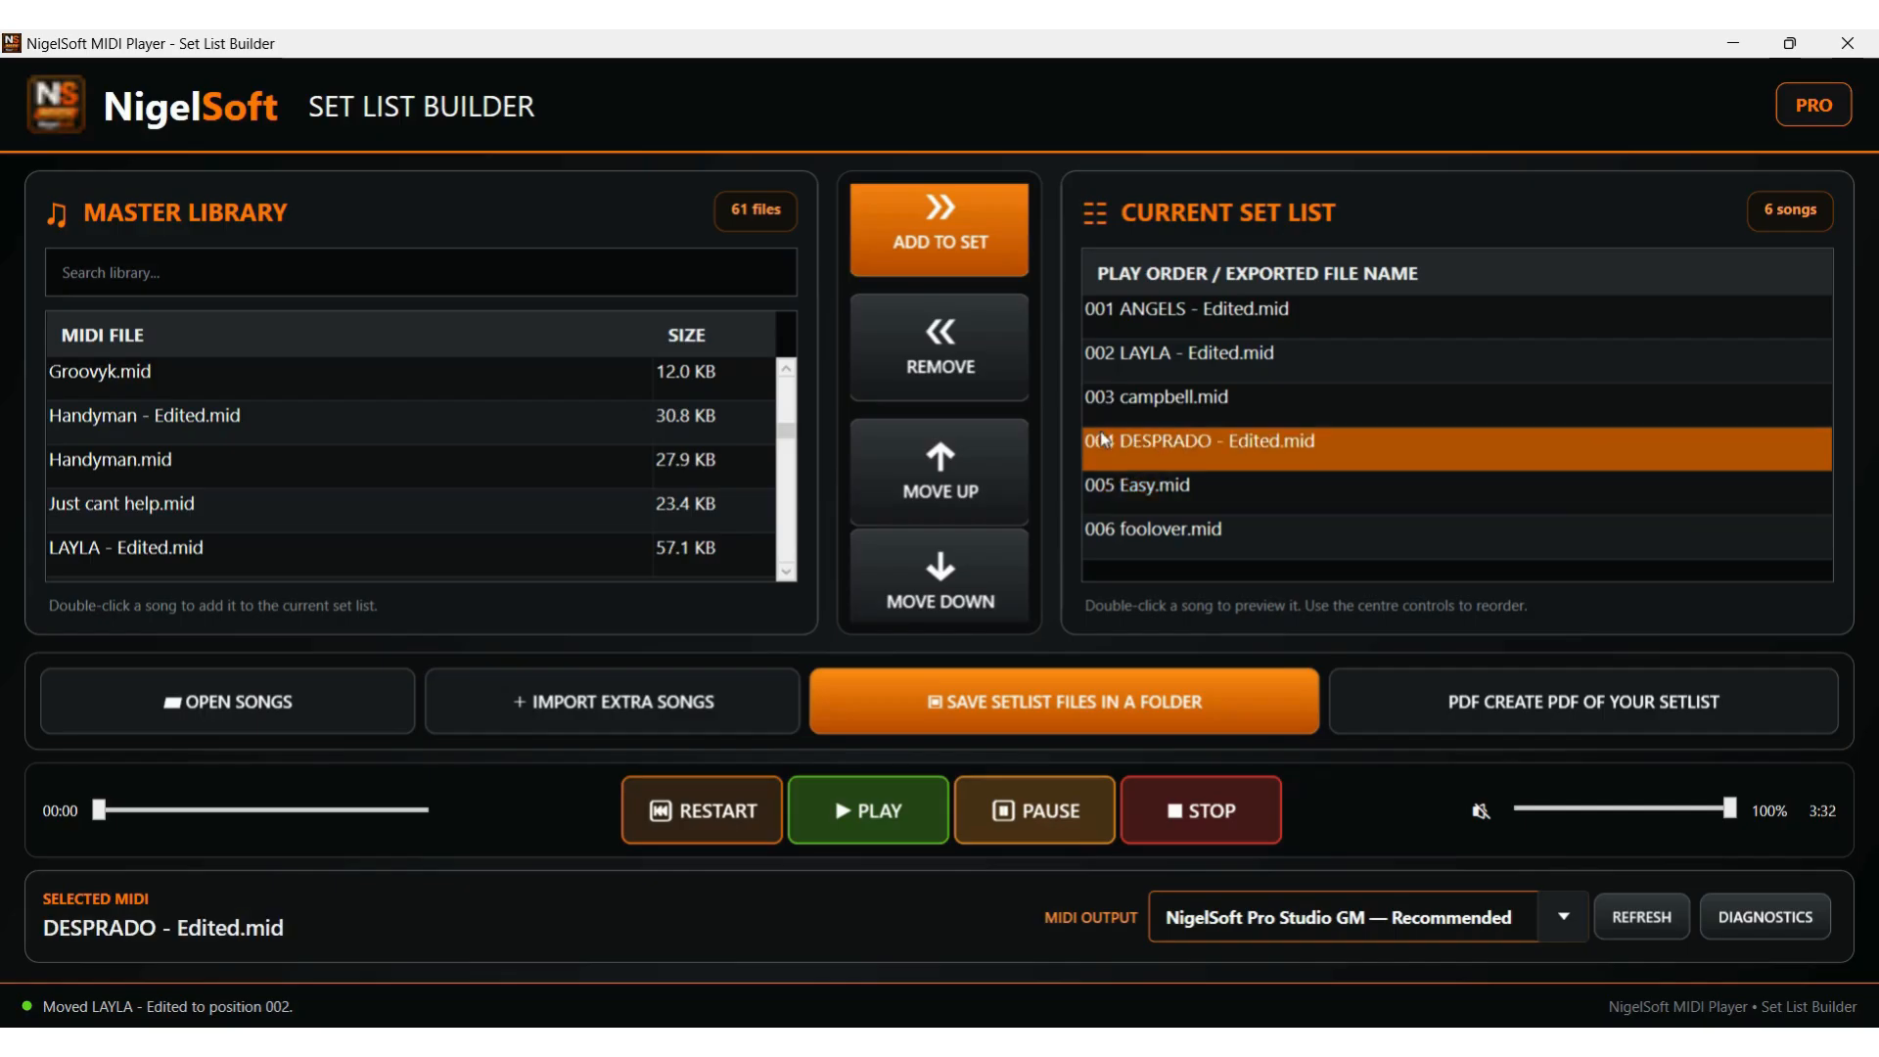
left_click(961, 592)
left_click(964, 587)
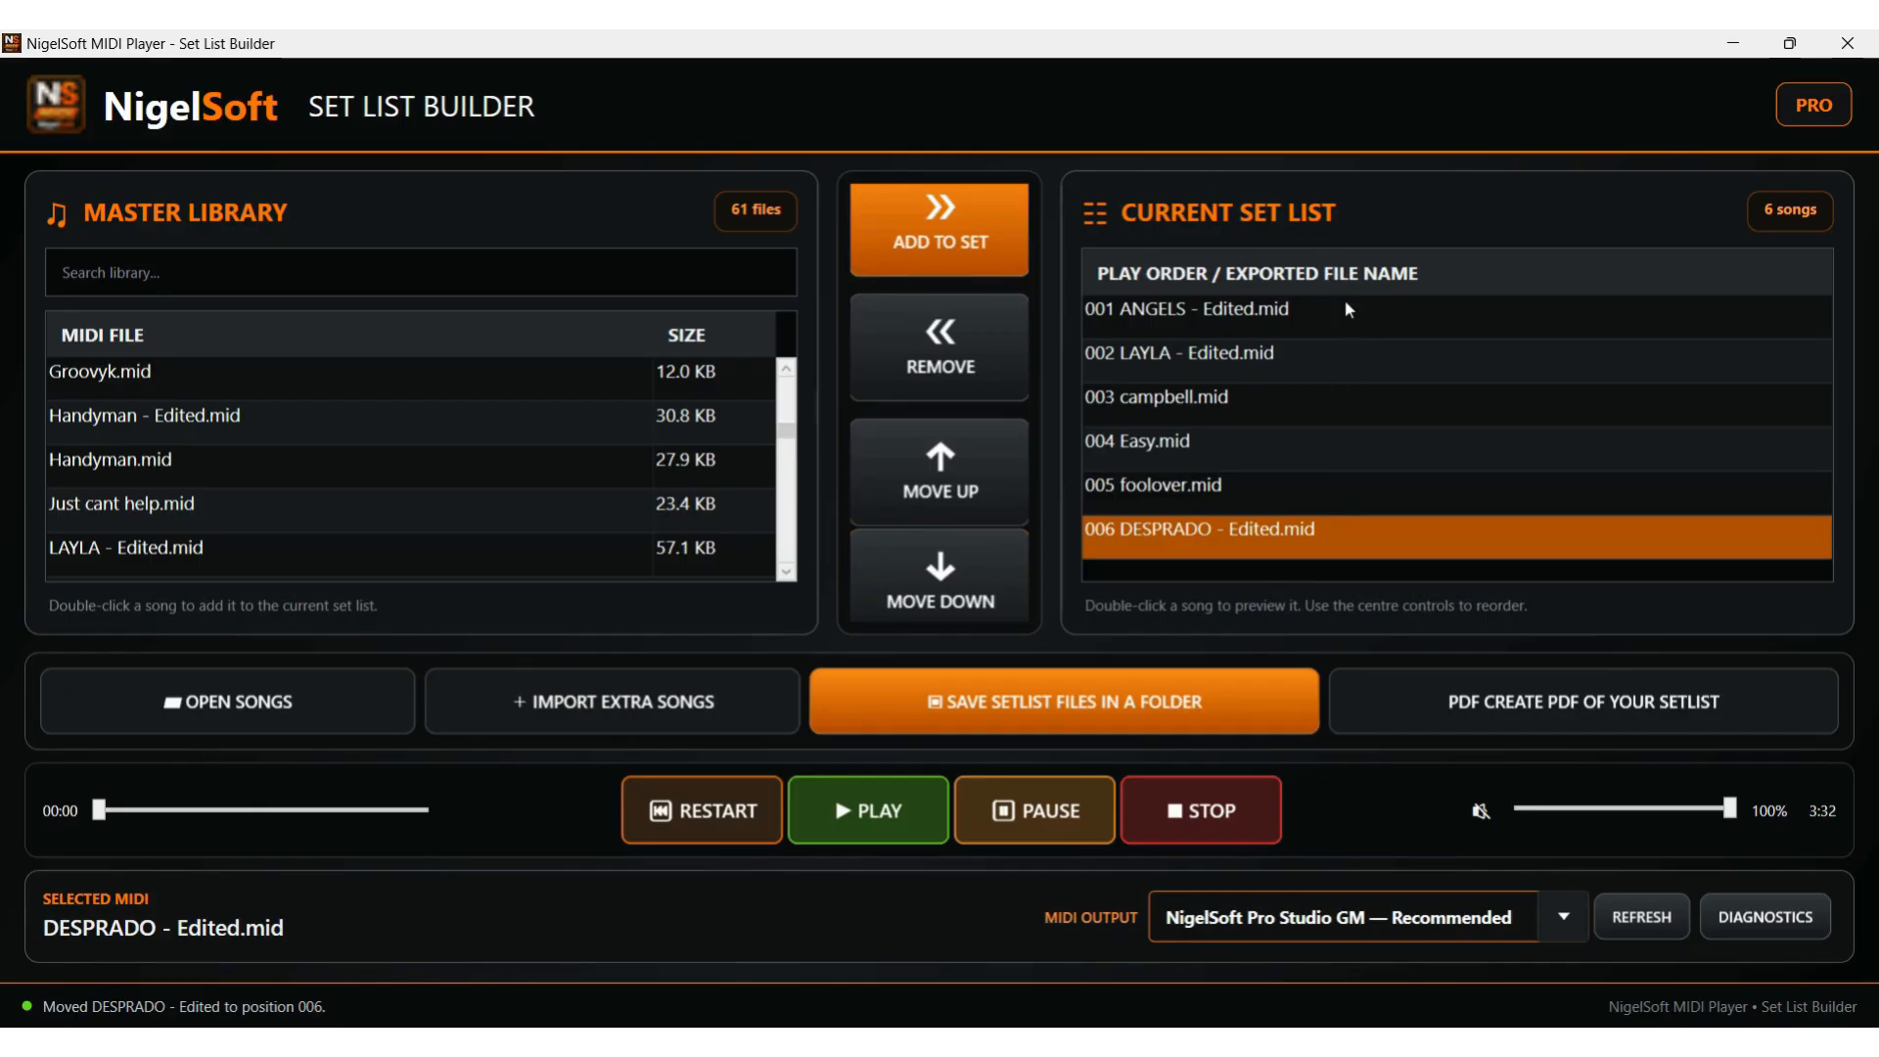
- Try to save the numbered set list files in a folder and dismiss the PRO upgrade offer
left_click(1059, 701)
left_click(1185, 711)
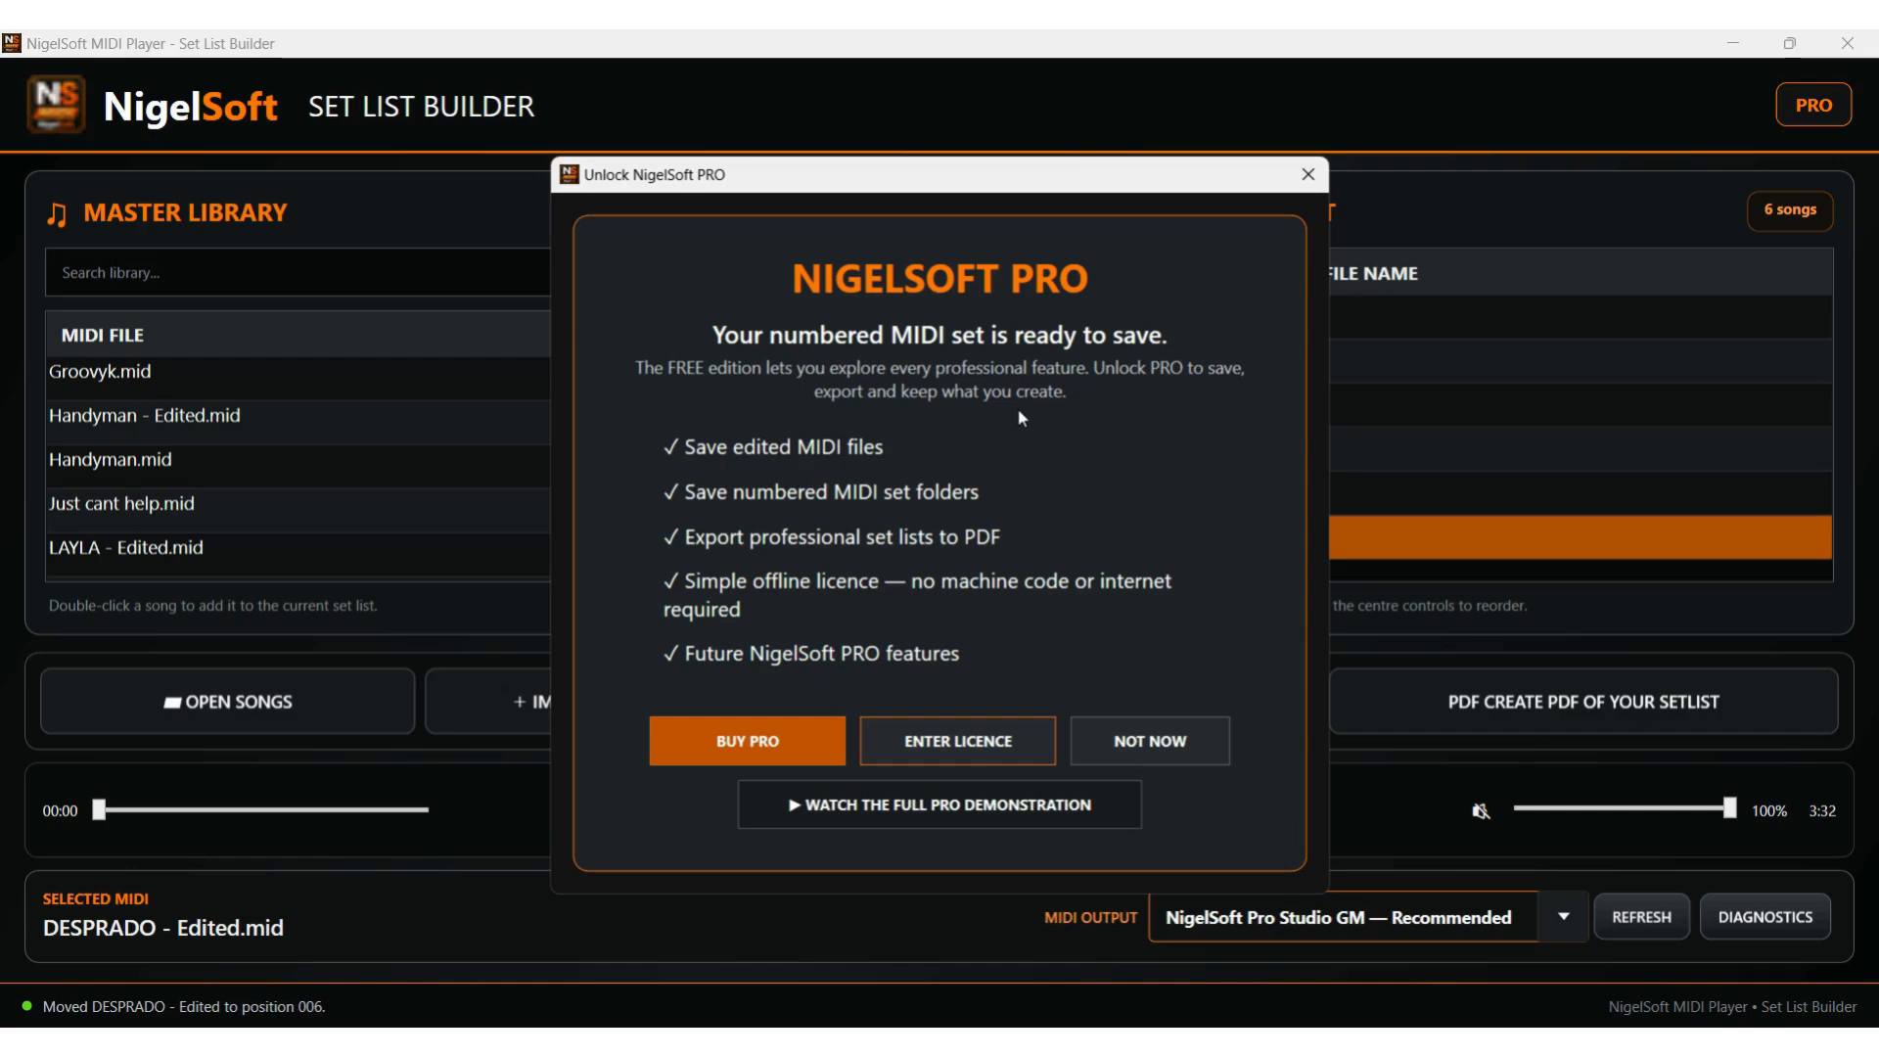
left_click(1178, 742)
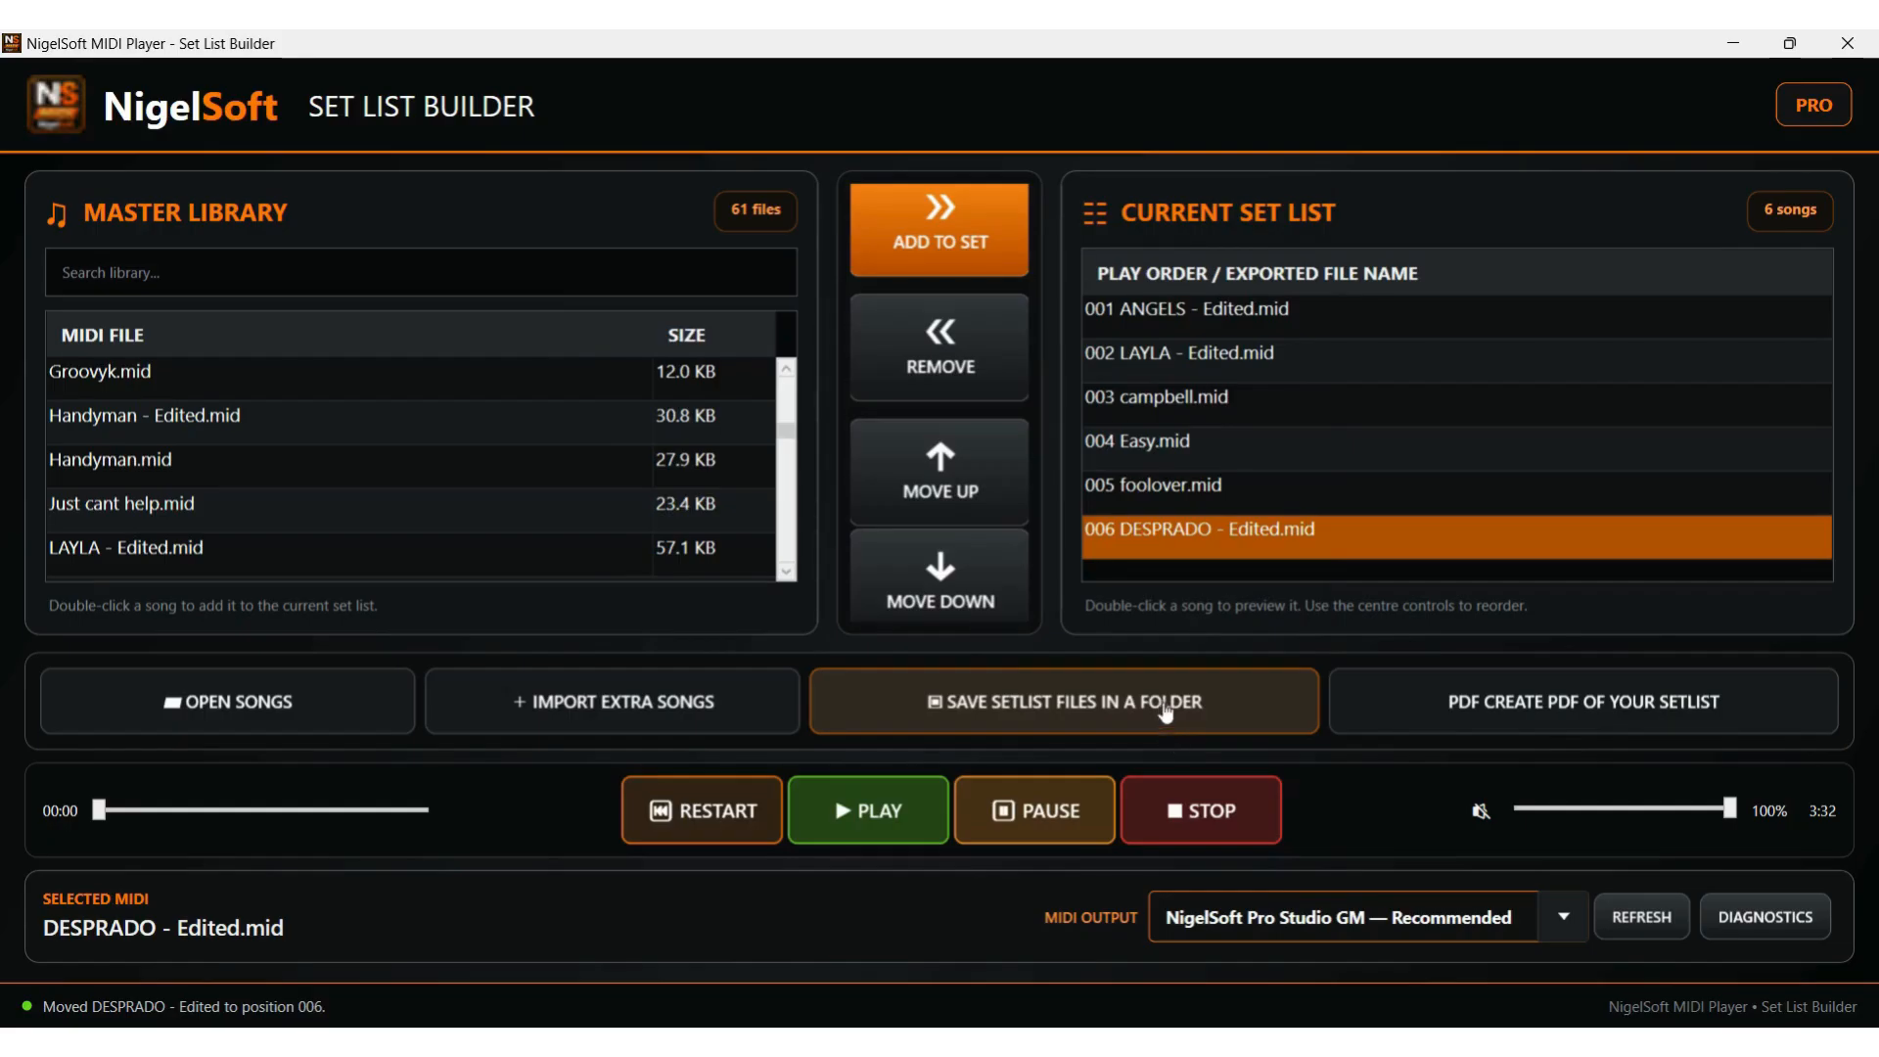
left_click(1143, 709)
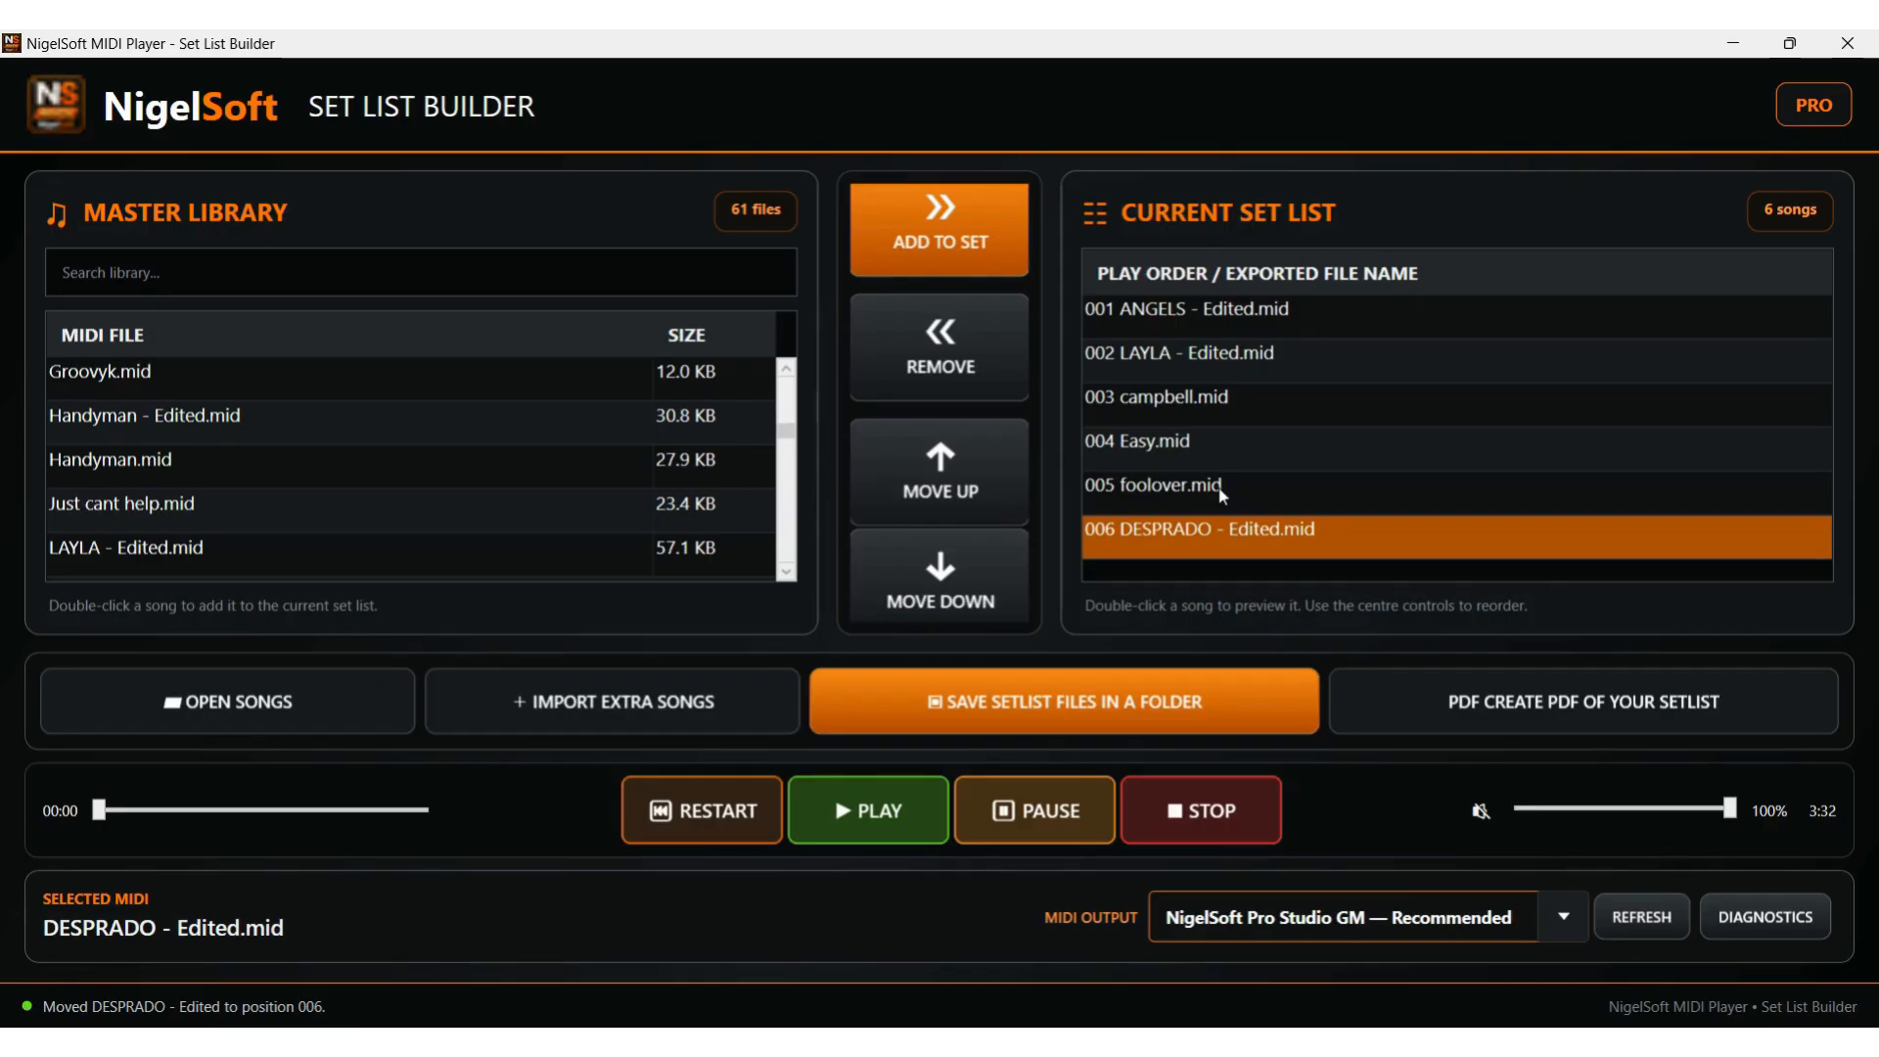
- Try to create a PDF of the set list, dismiss the PRO upgrade offer and close the Set List Builder
left_click(1514, 719)
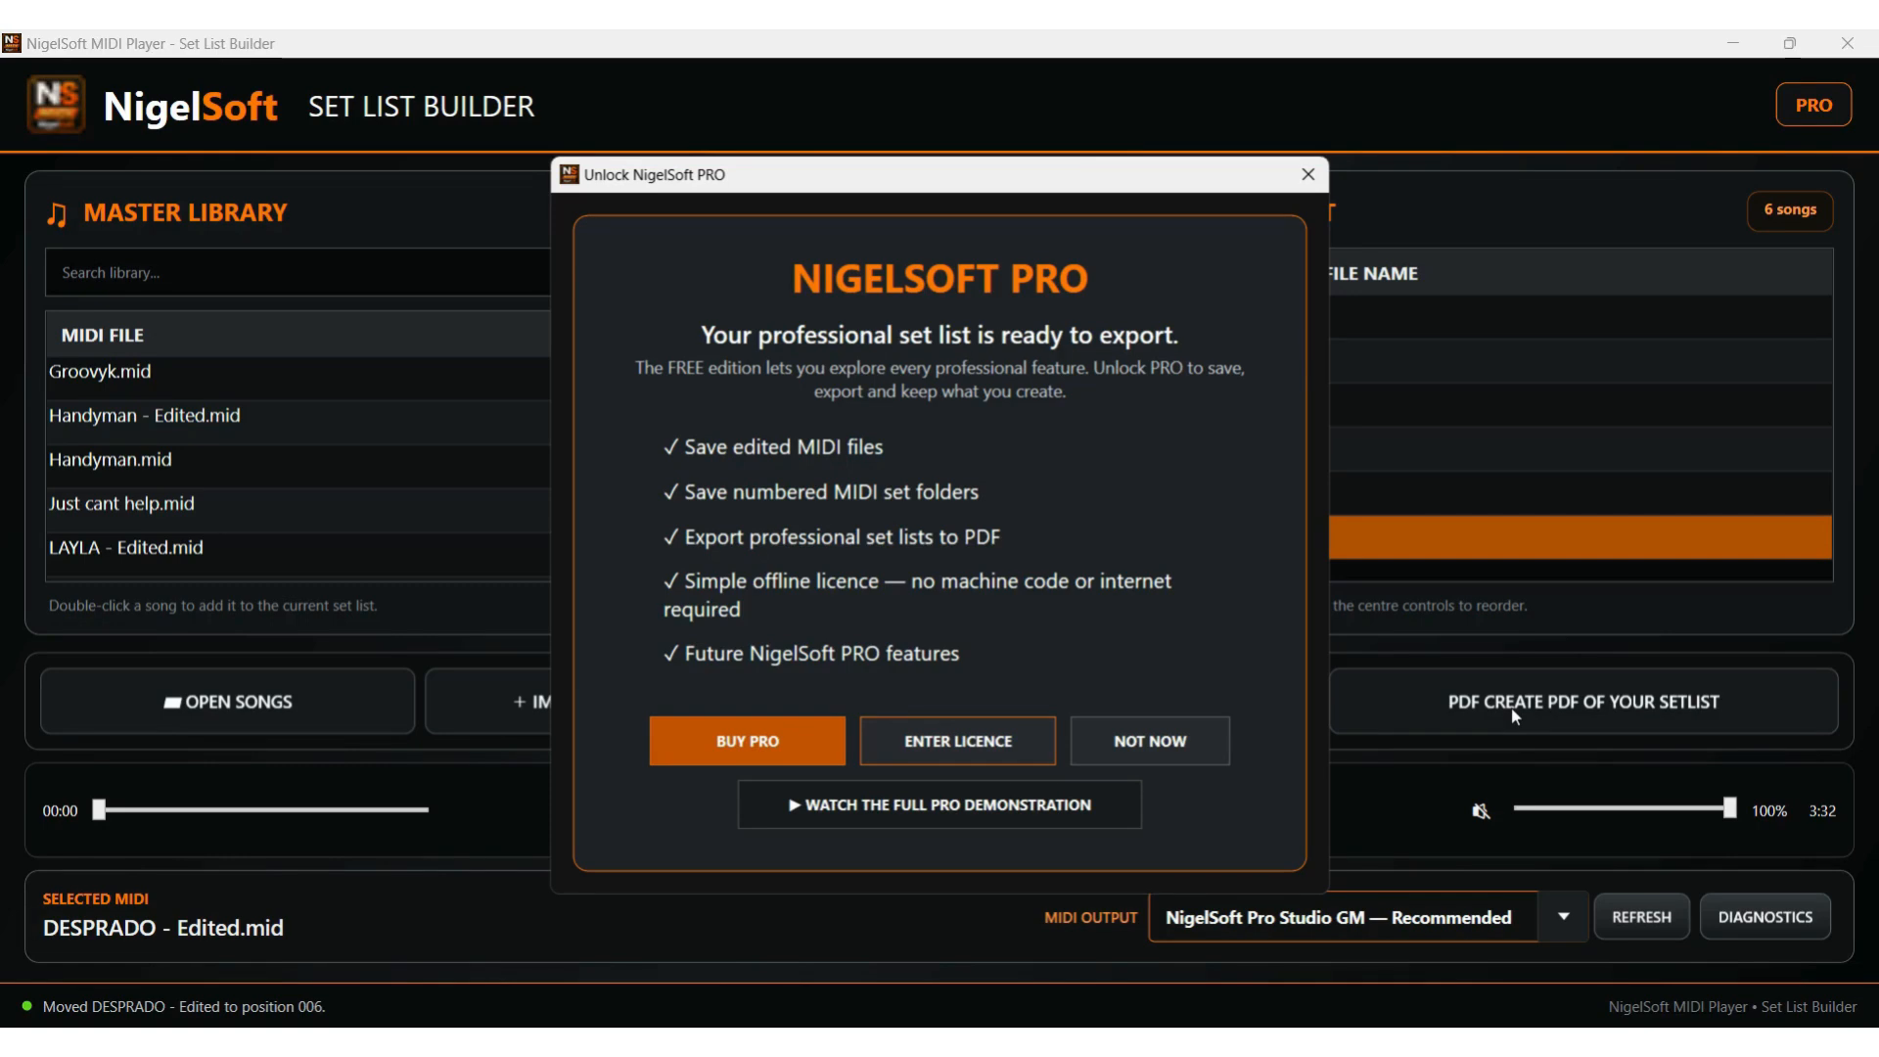
left_click(1309, 175)
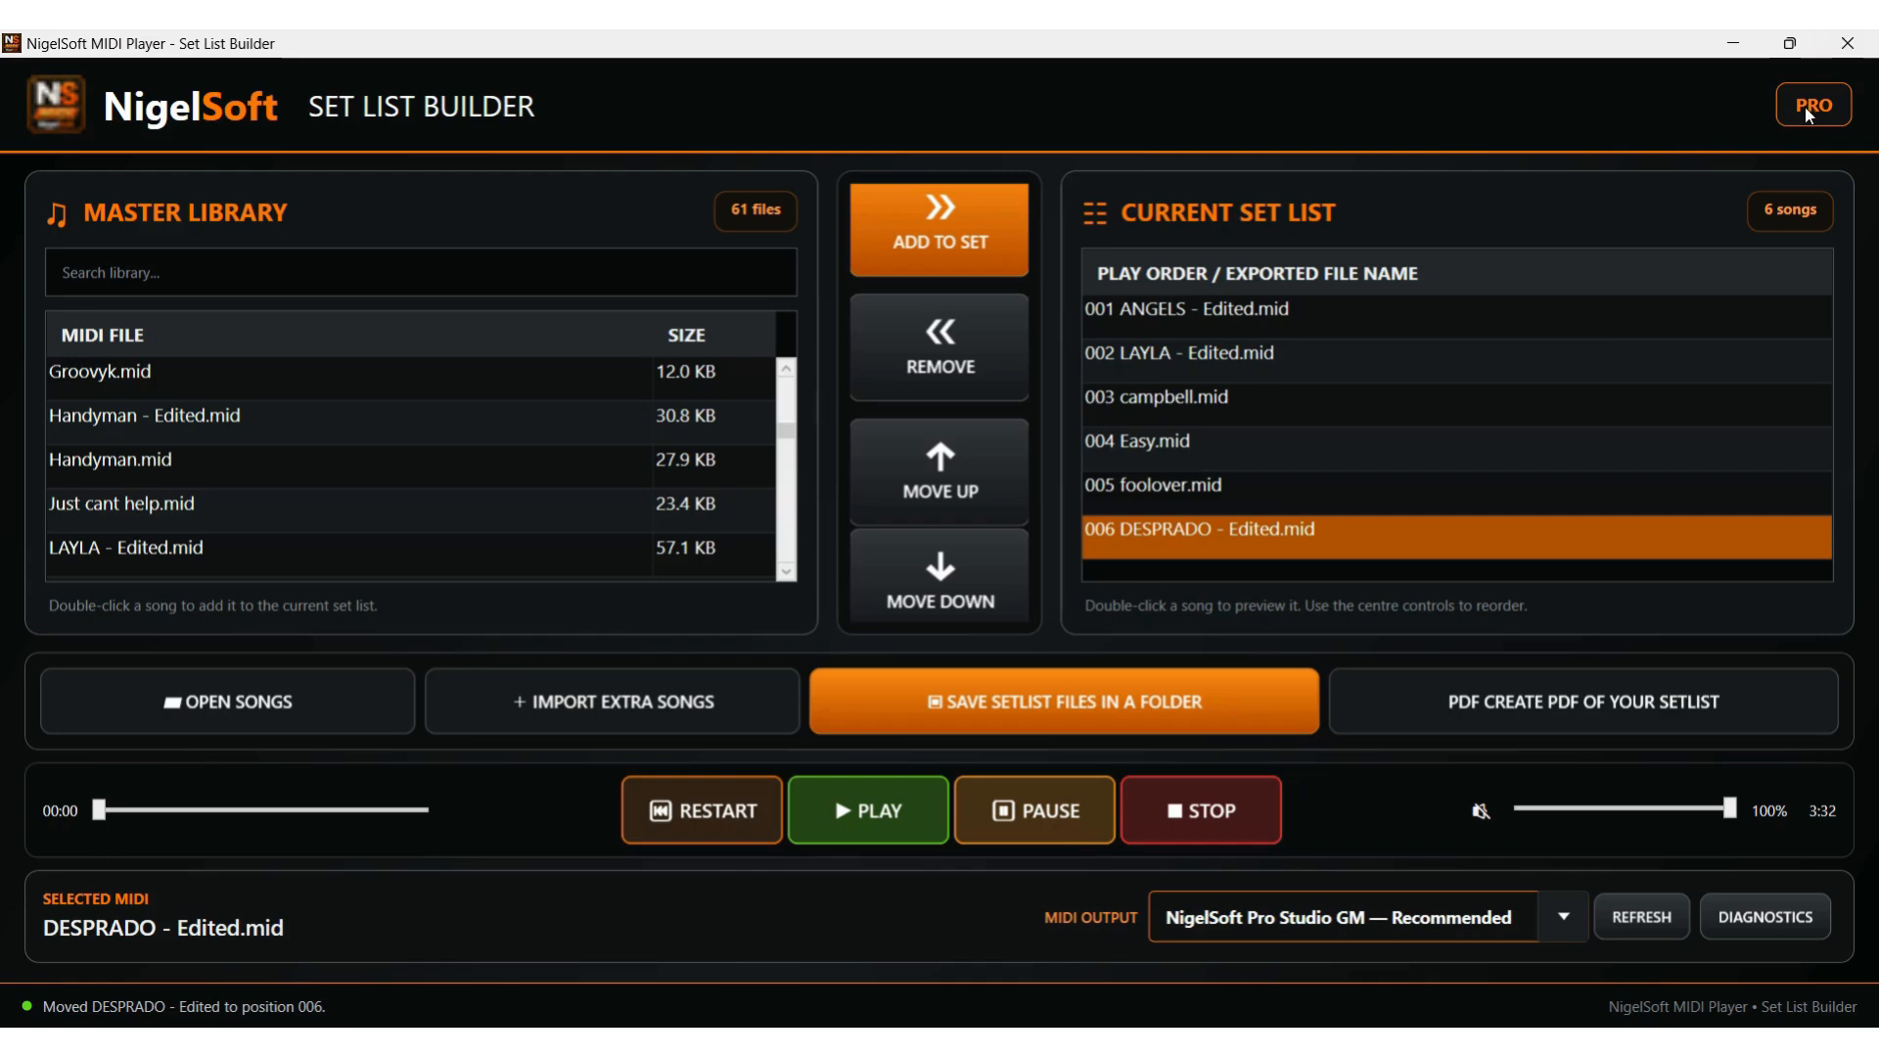
left_click(1850, 46)
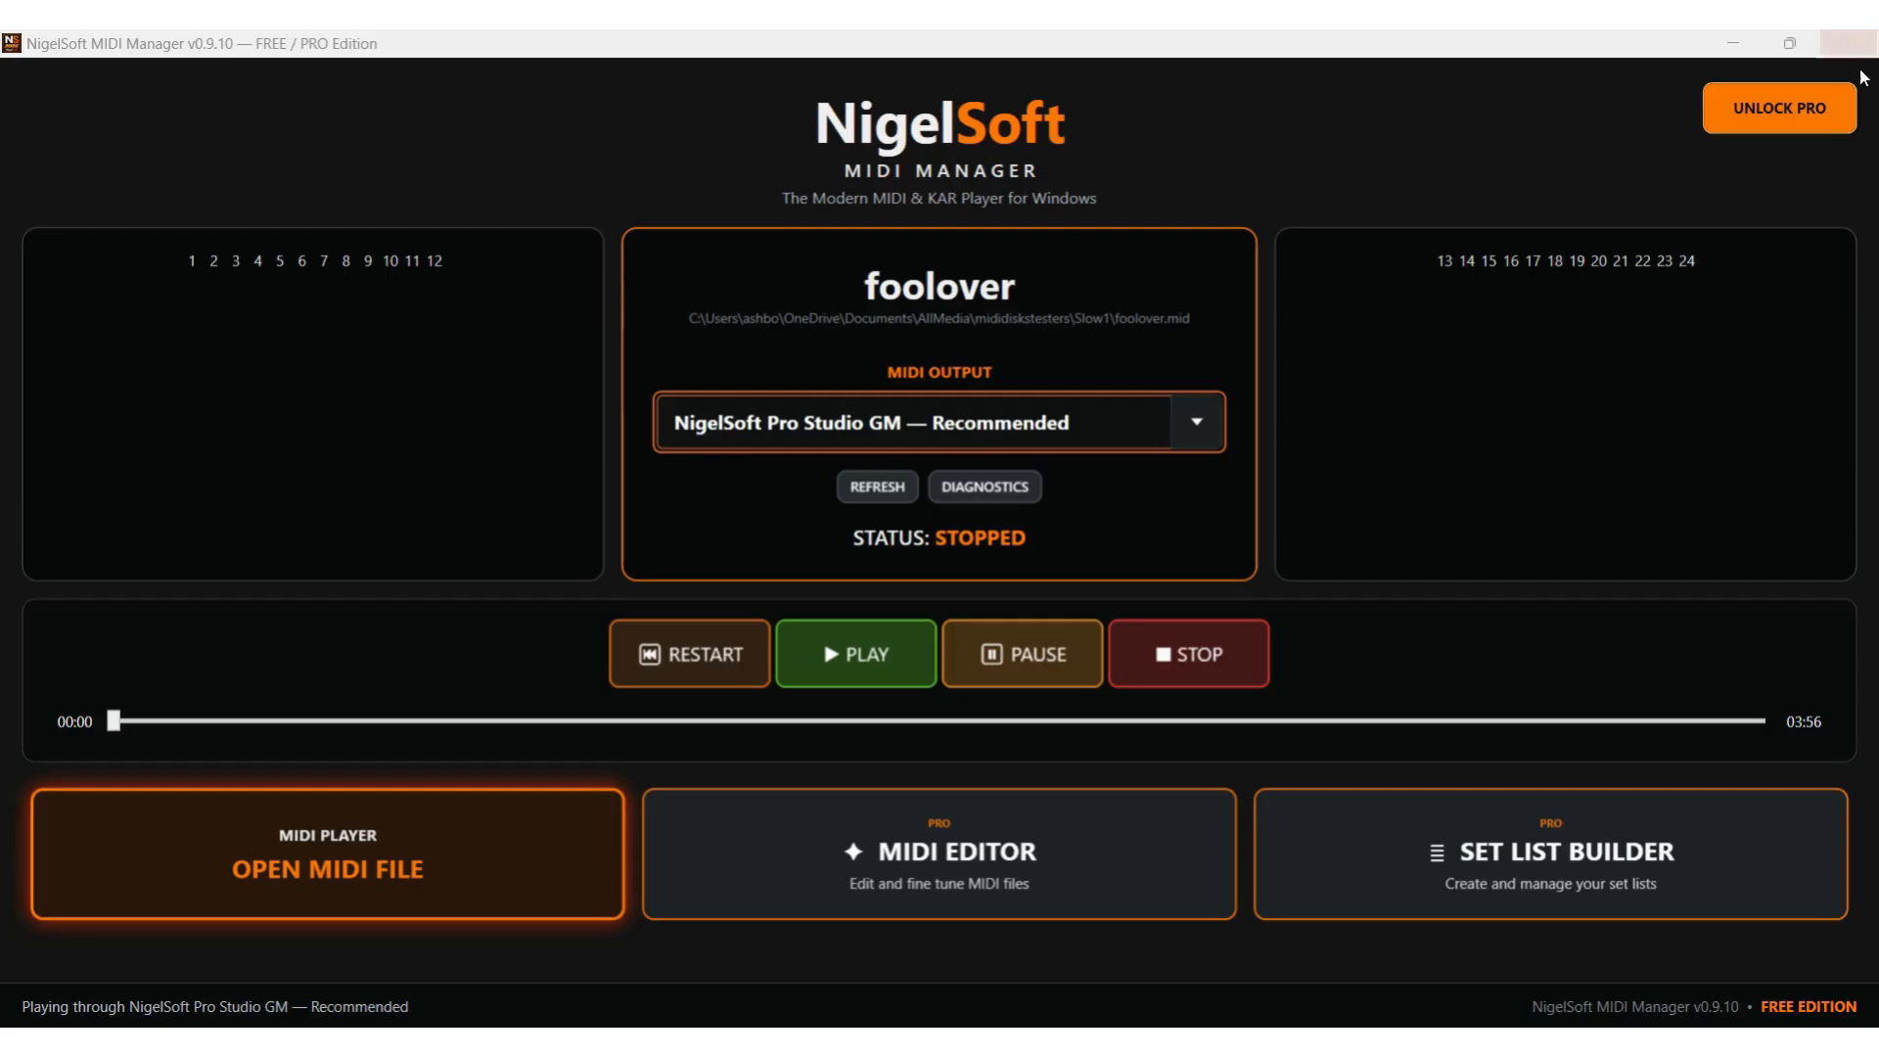
- View the PayPal purchase page for the PRO version from the unlock offer, and close both the page and the offer
left_click(1795, 111)
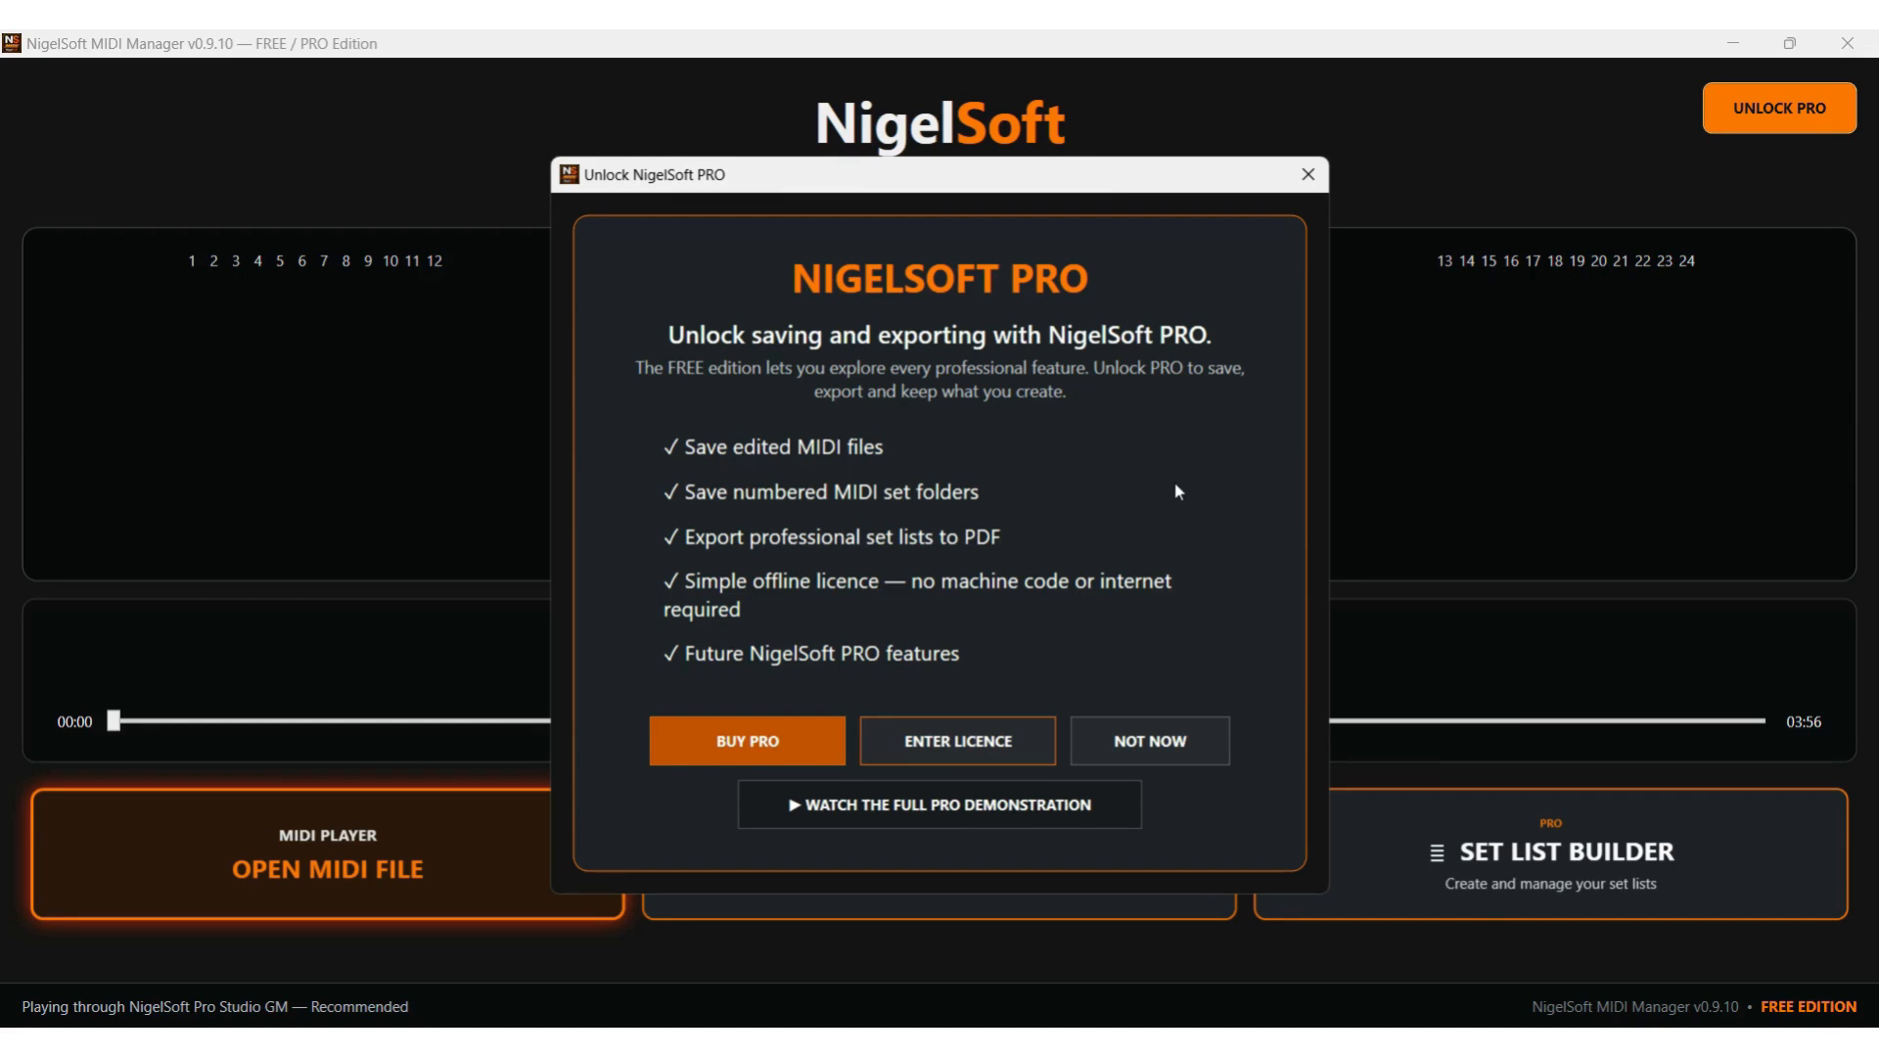
left_click(787, 749)
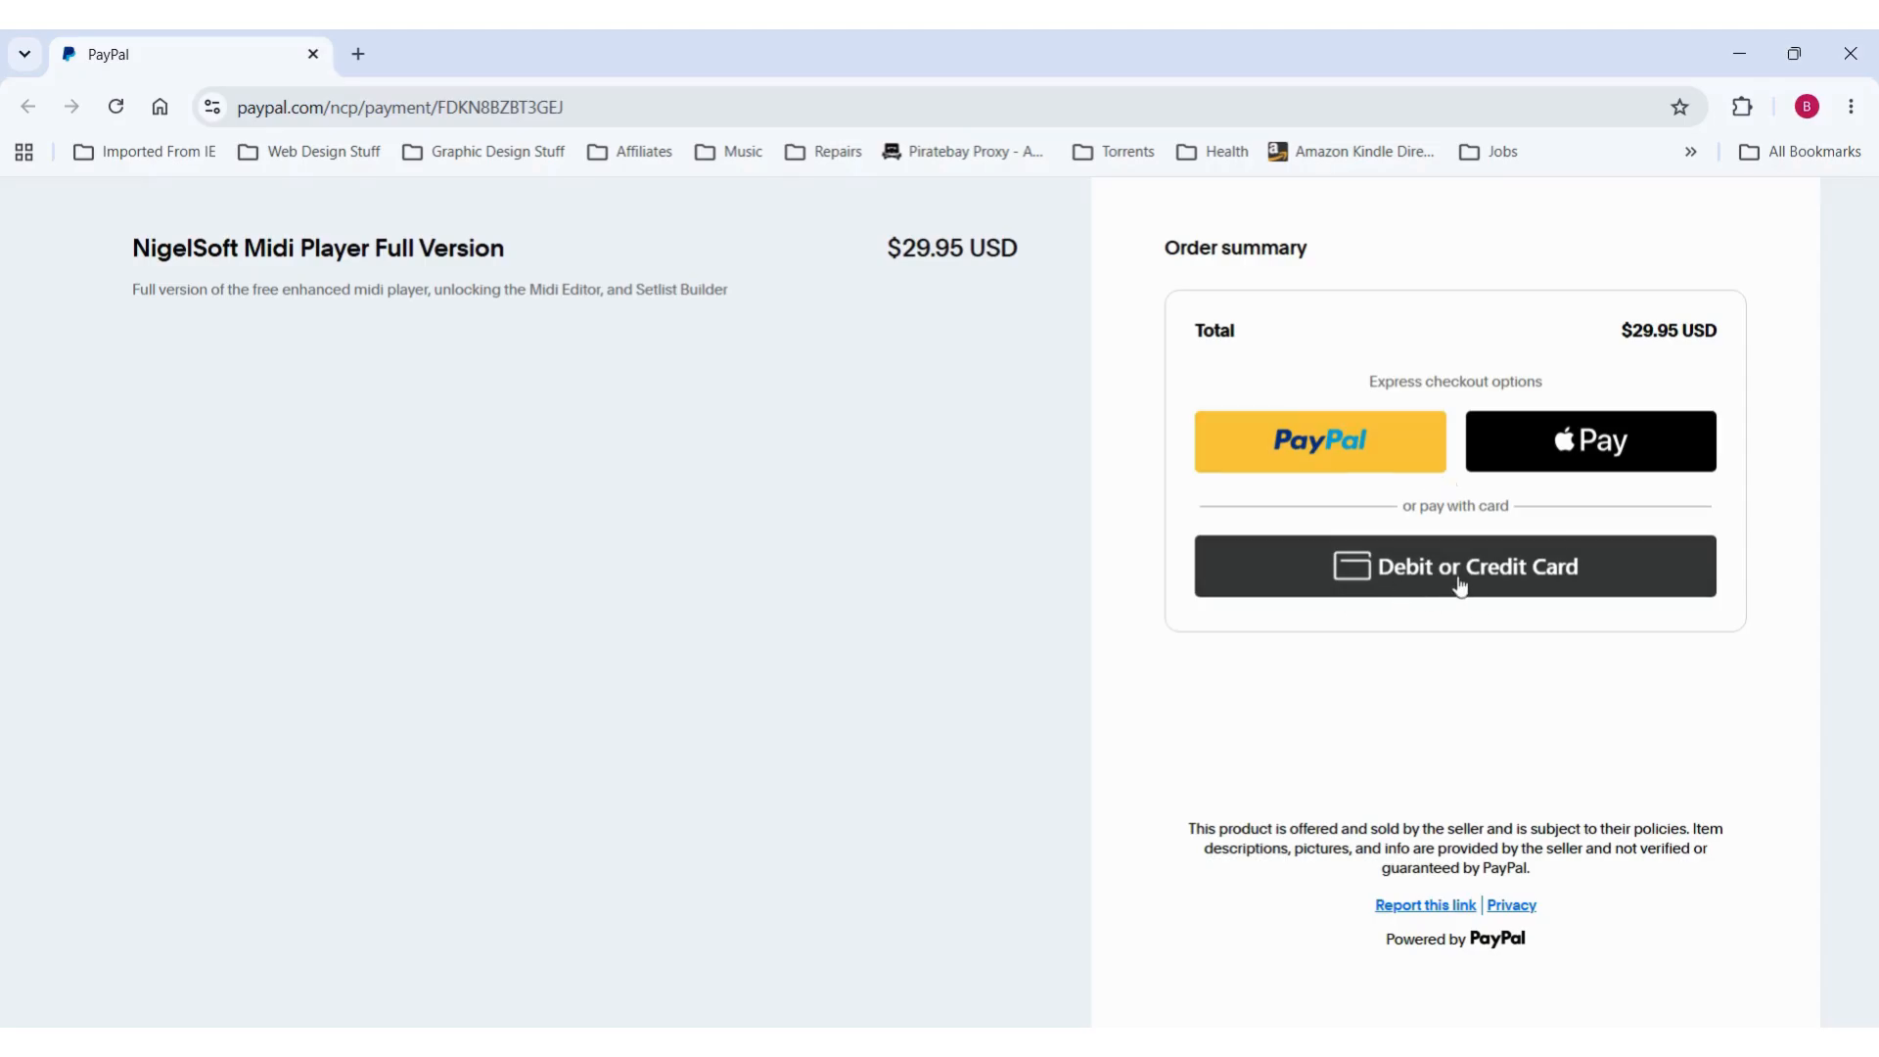
left_click(1850, 54)
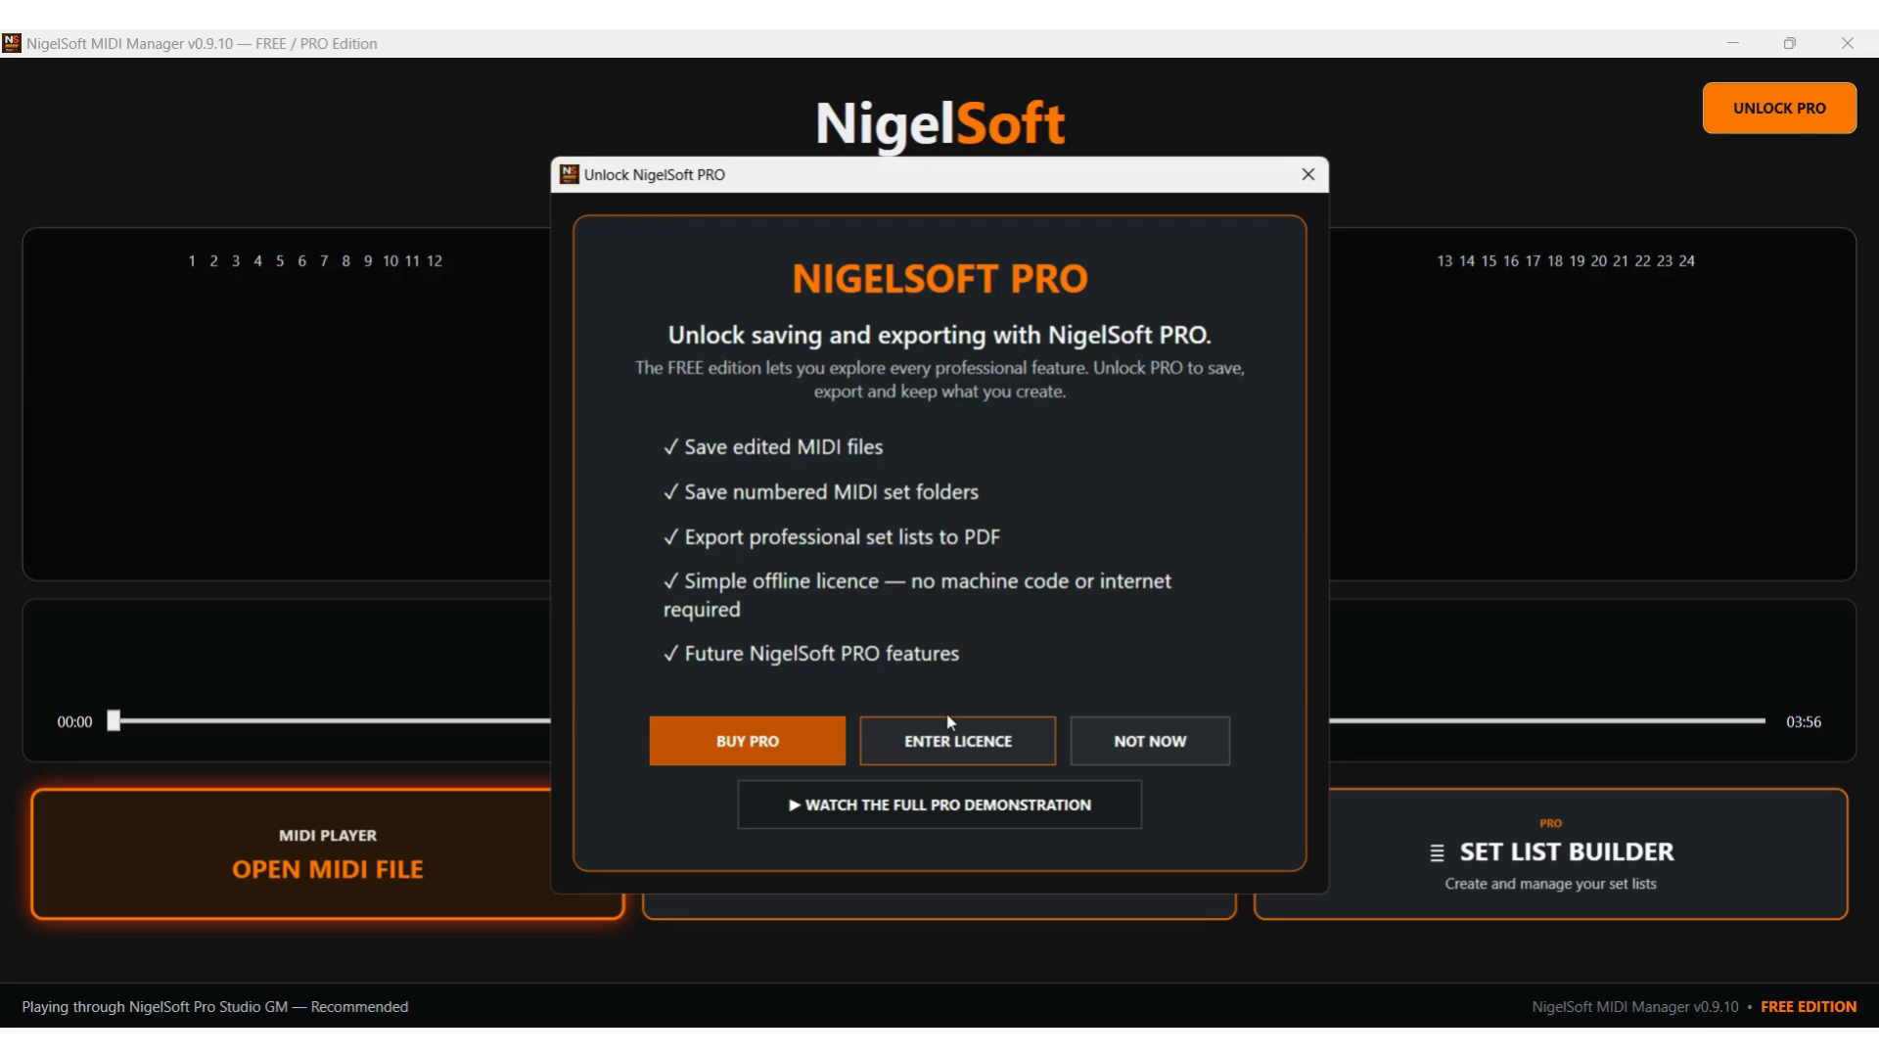
left_click(1305, 175)
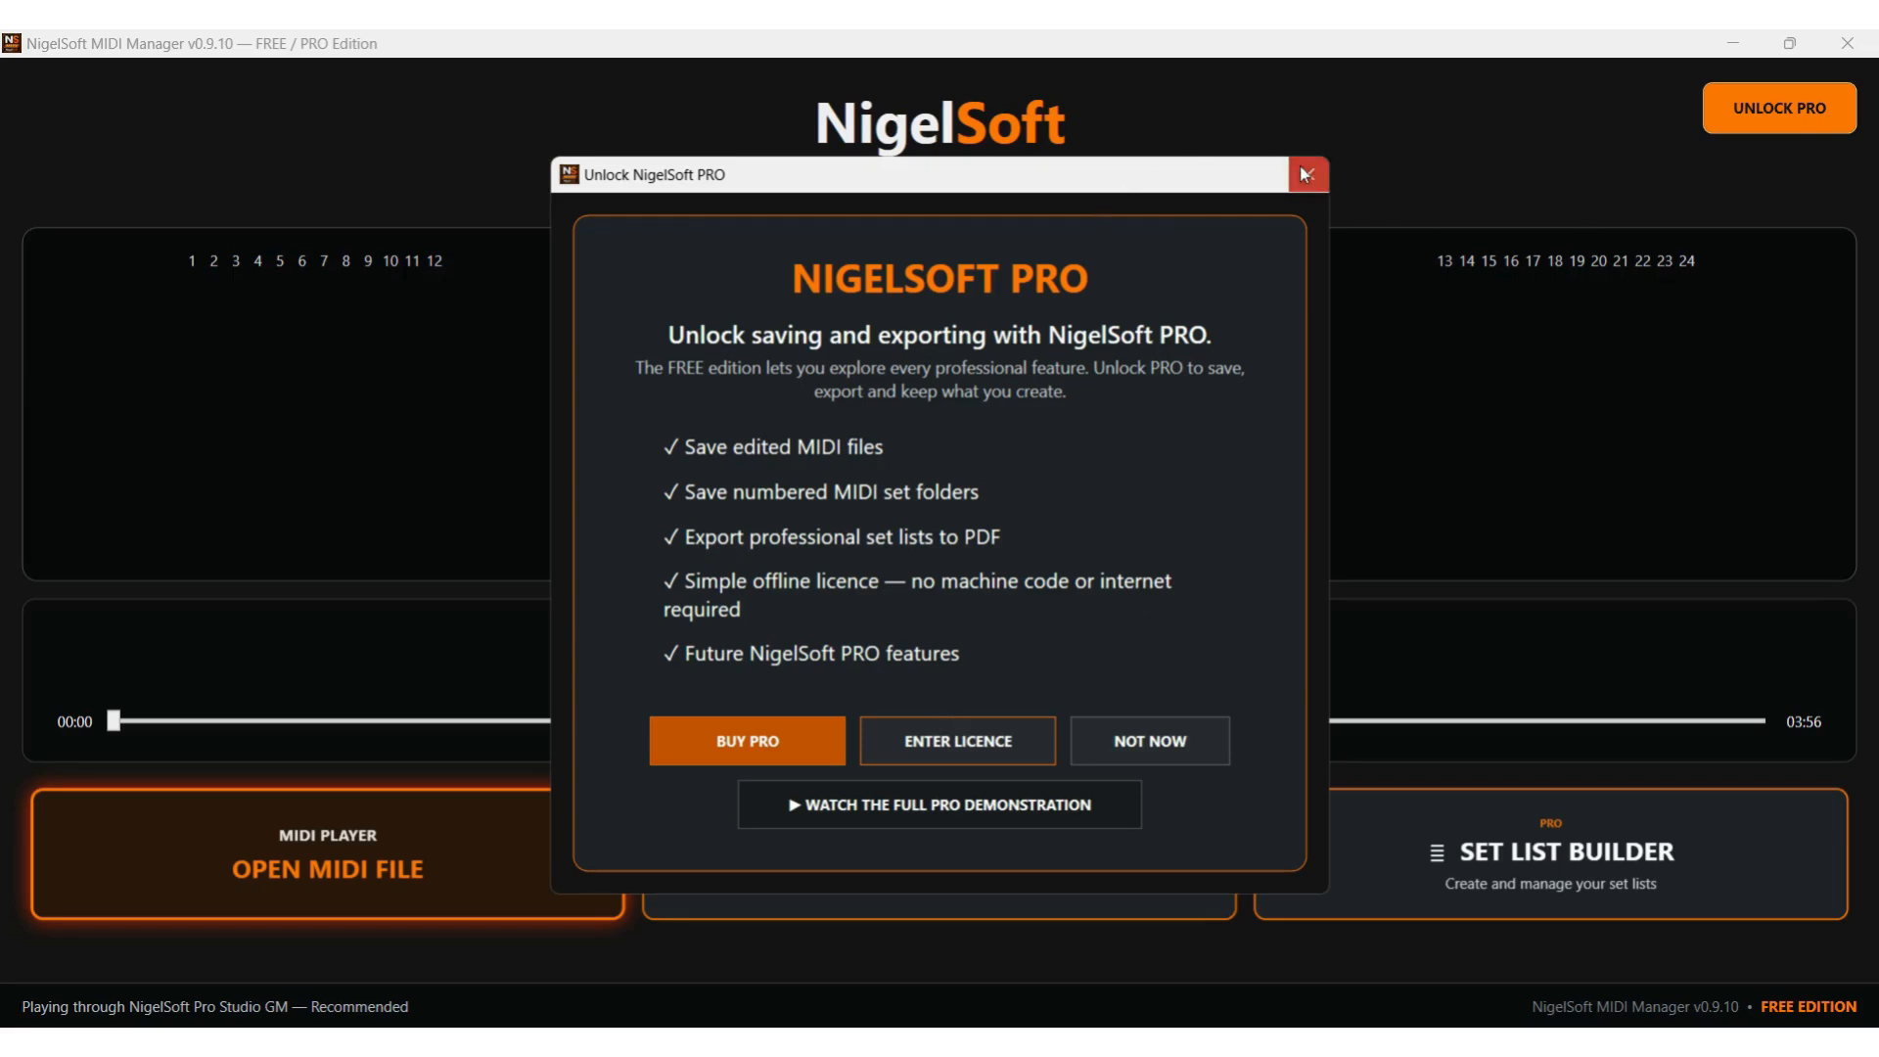